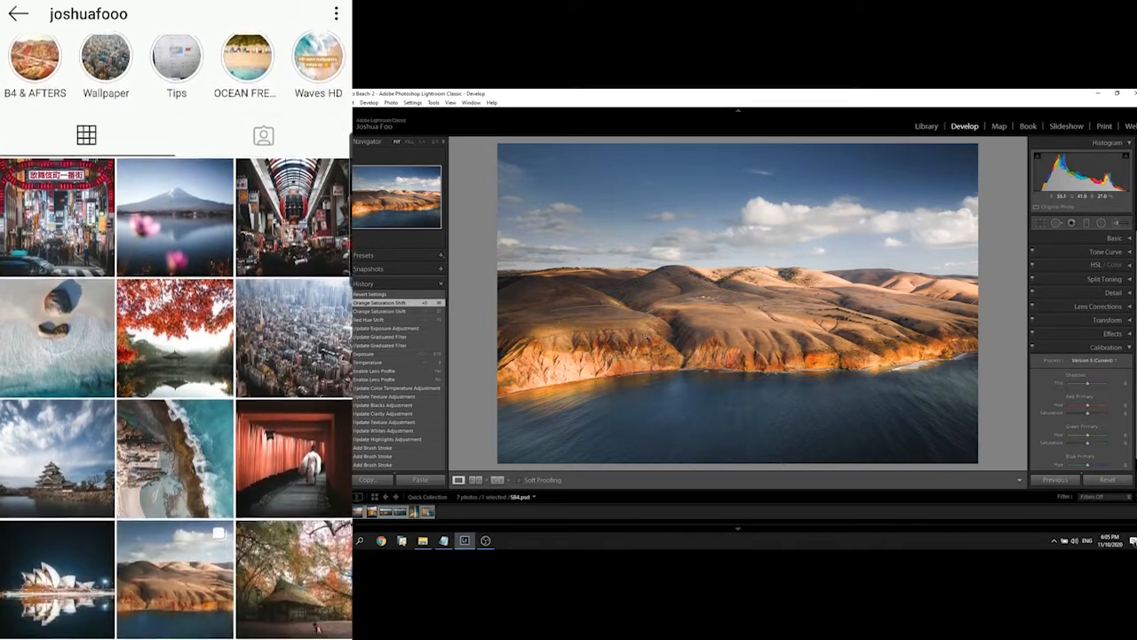
Step: Examine the Basic adjustments applied to the edited coastline photo, leaving the Calibration and Basic settings collapsed
left_click(1128, 347)
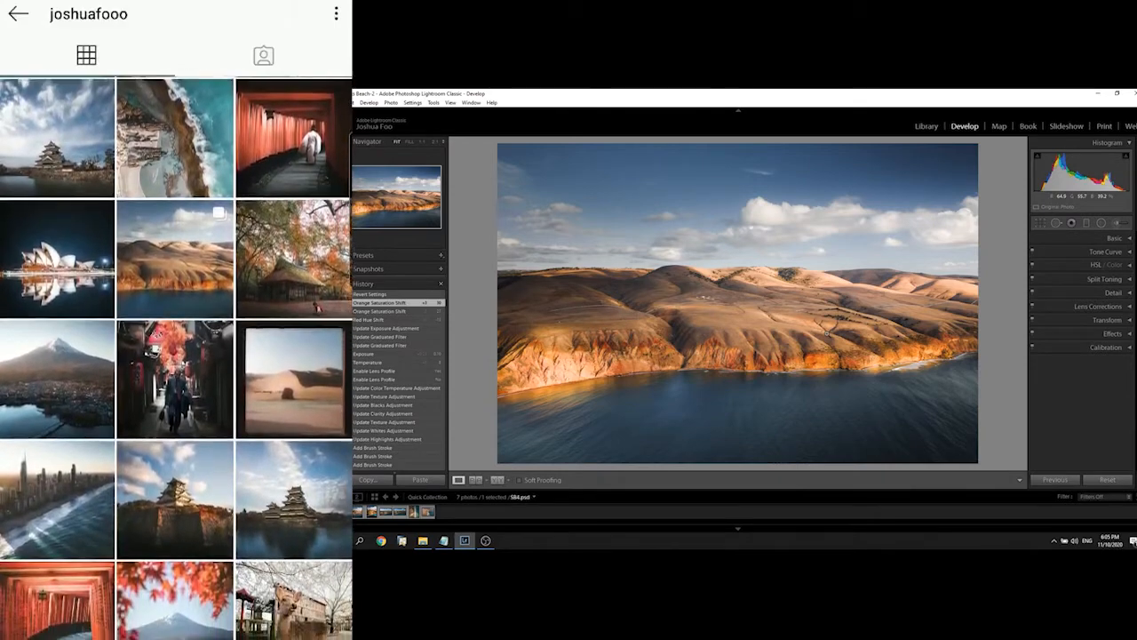
left_click(1114, 238)
scroll(1087, 320, "down", 3)
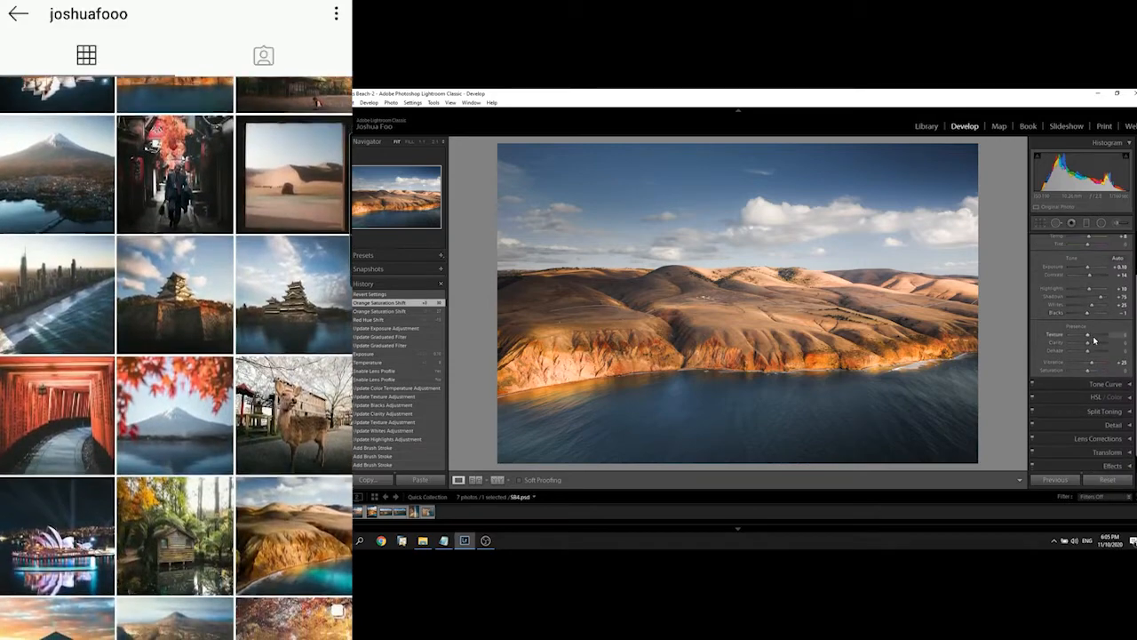
scroll(1115, 329, "up", 3)
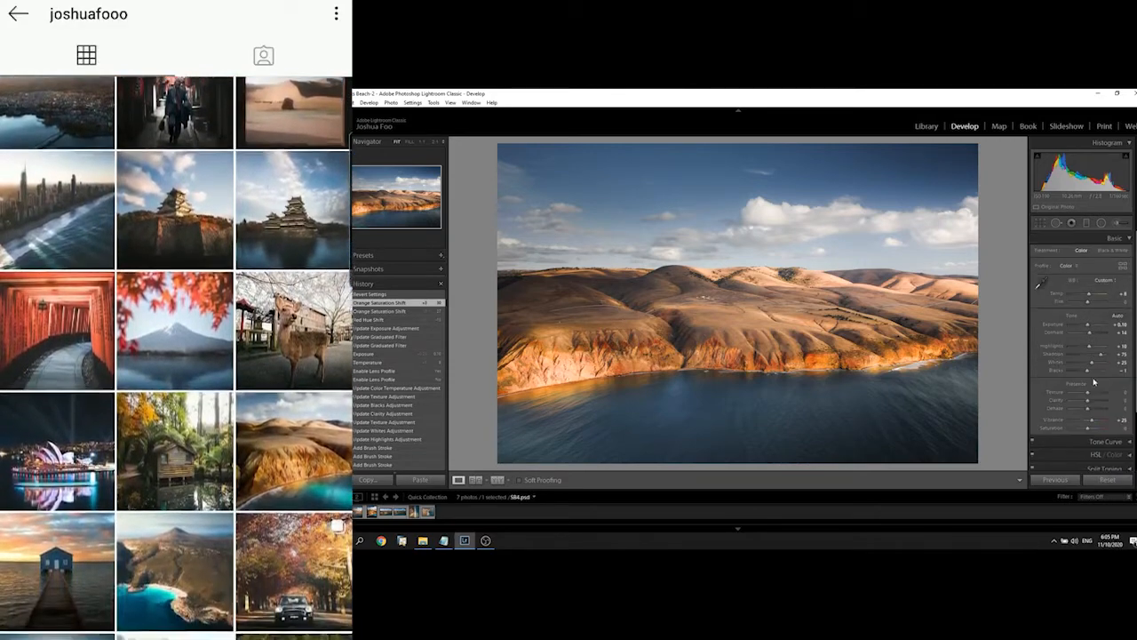
left_click(1126, 239)
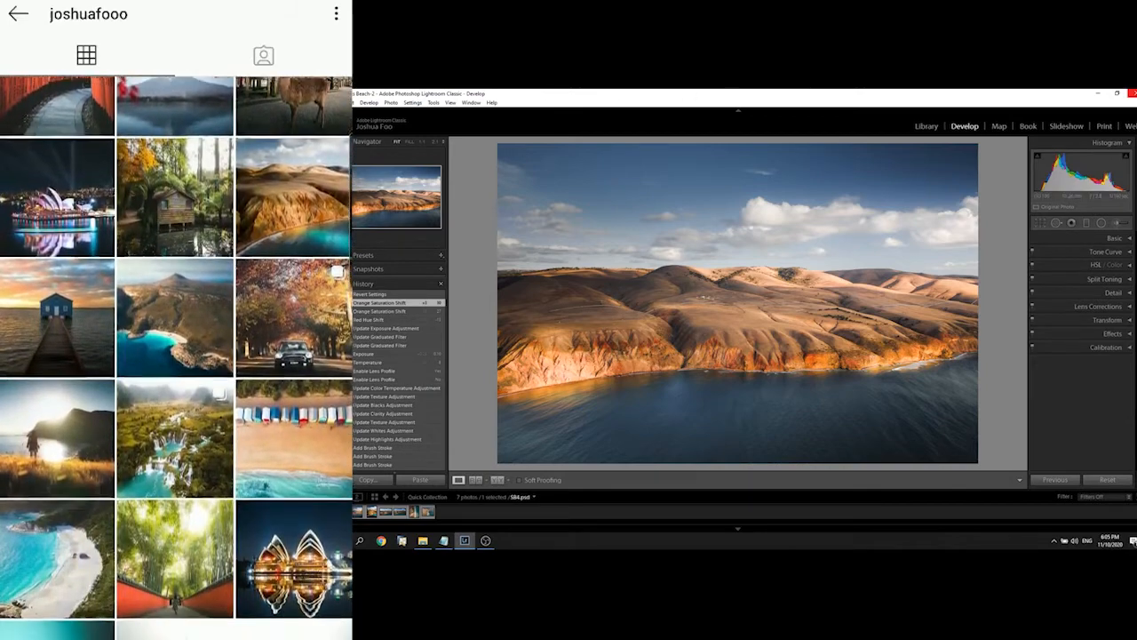
Step: Close Lightroom and switch to File Explorer, showing the D1 folder in a maximized window
left_click(1132, 93)
left_click(807, 353)
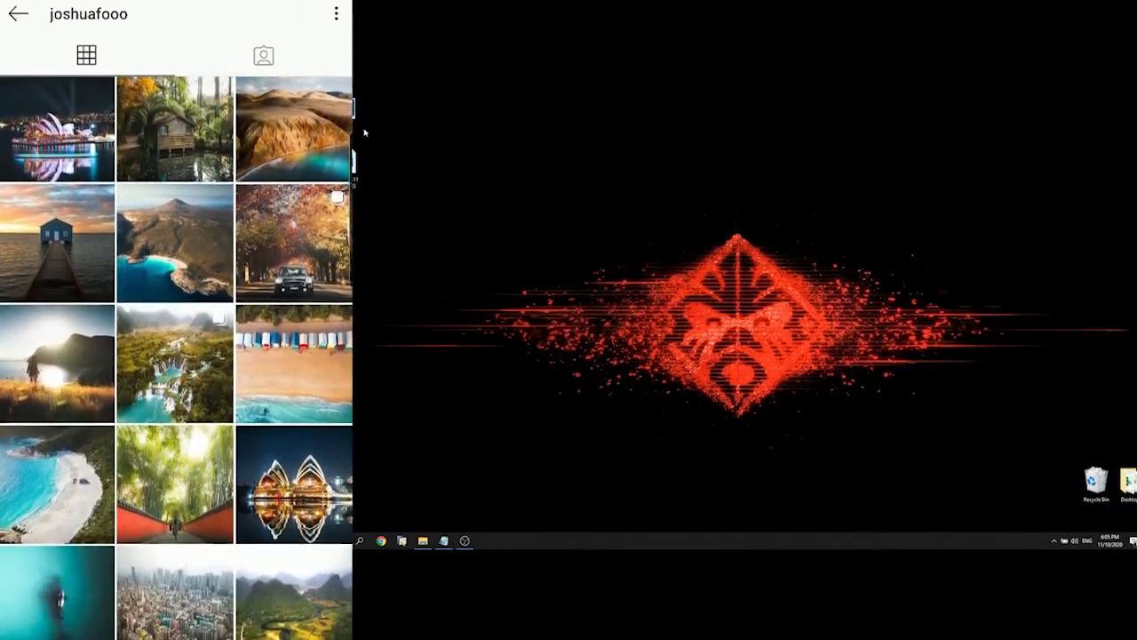
left_click(423, 540)
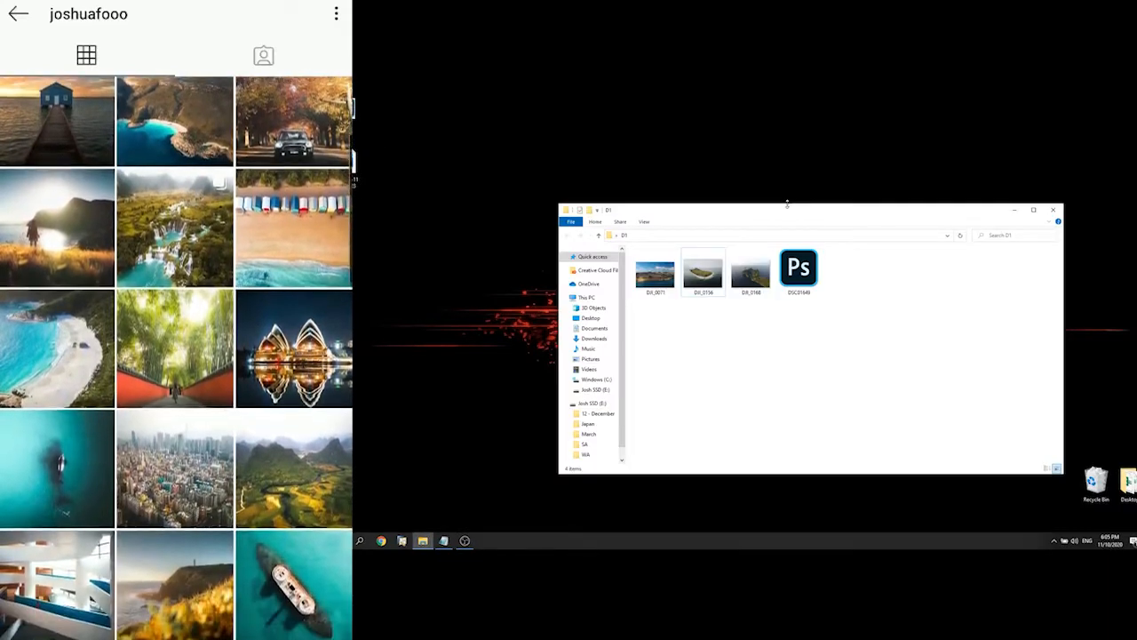
double_click(788, 209)
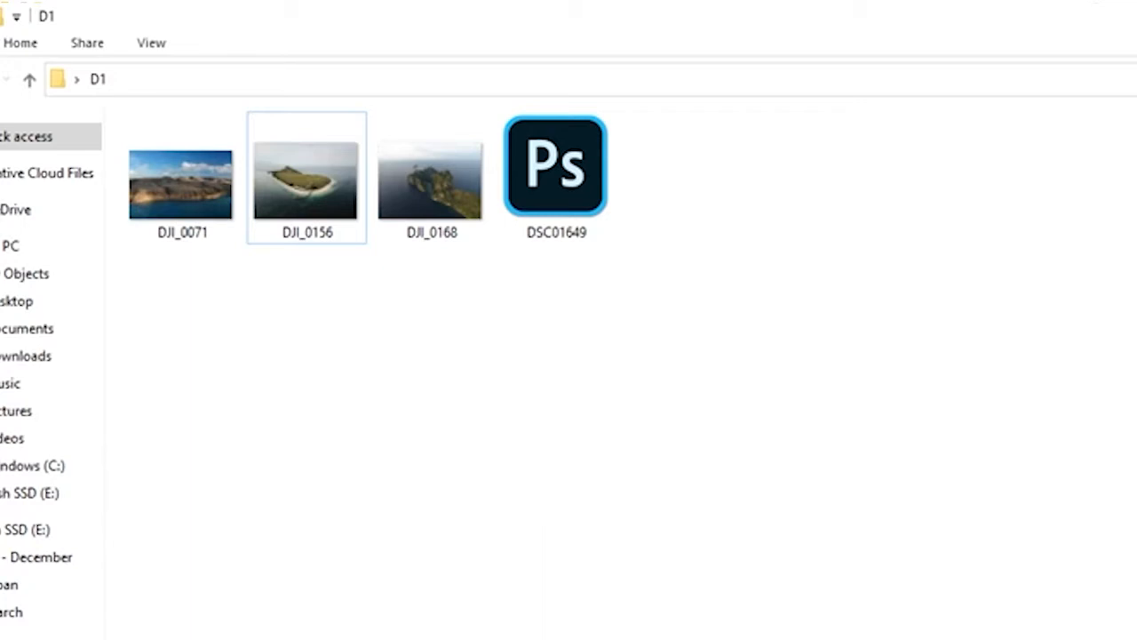
Step: Look over the raw photo files in the D1 folder, including DJI_0071 and DJI_0156
left_click(172, 187)
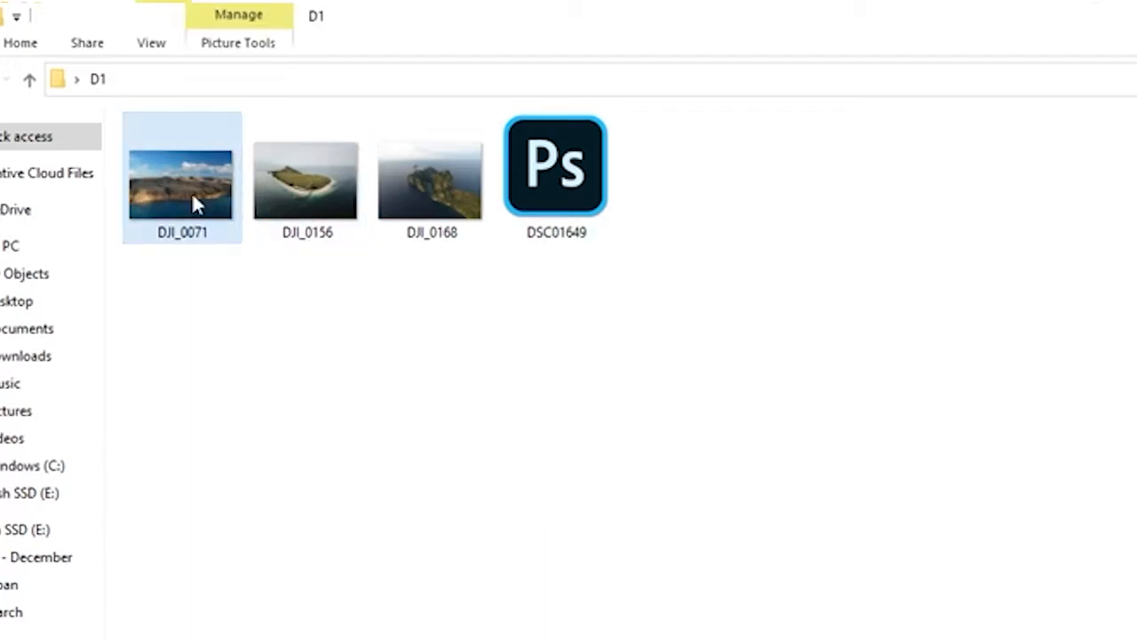
left_click(354, 190)
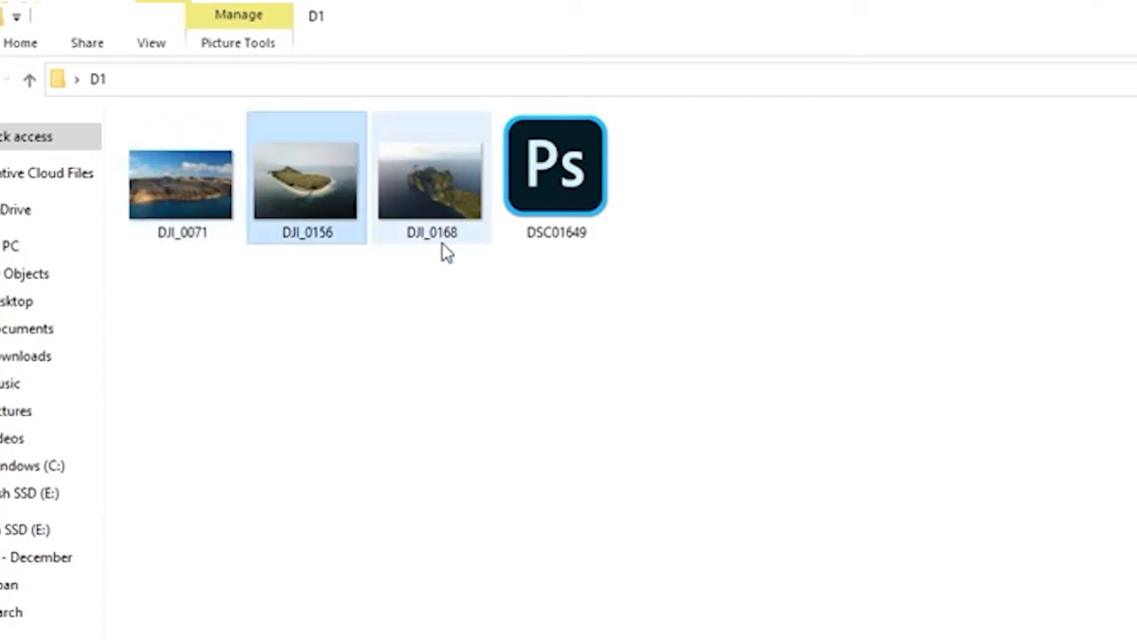
left_click(508, 459)
left_click(509, 233)
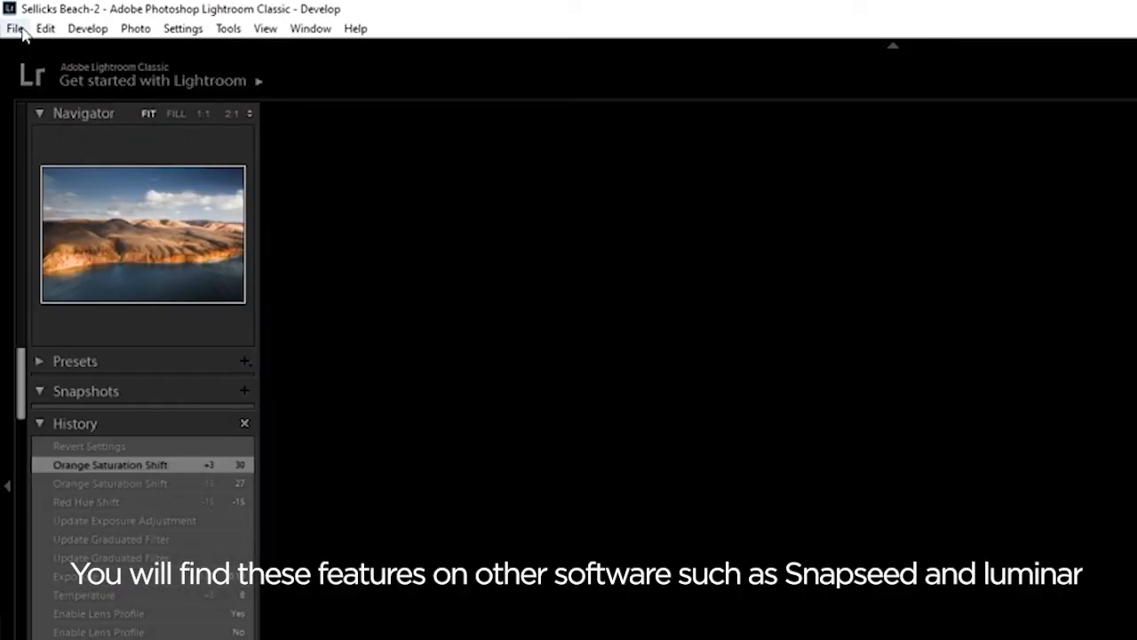
left_click(10, 21)
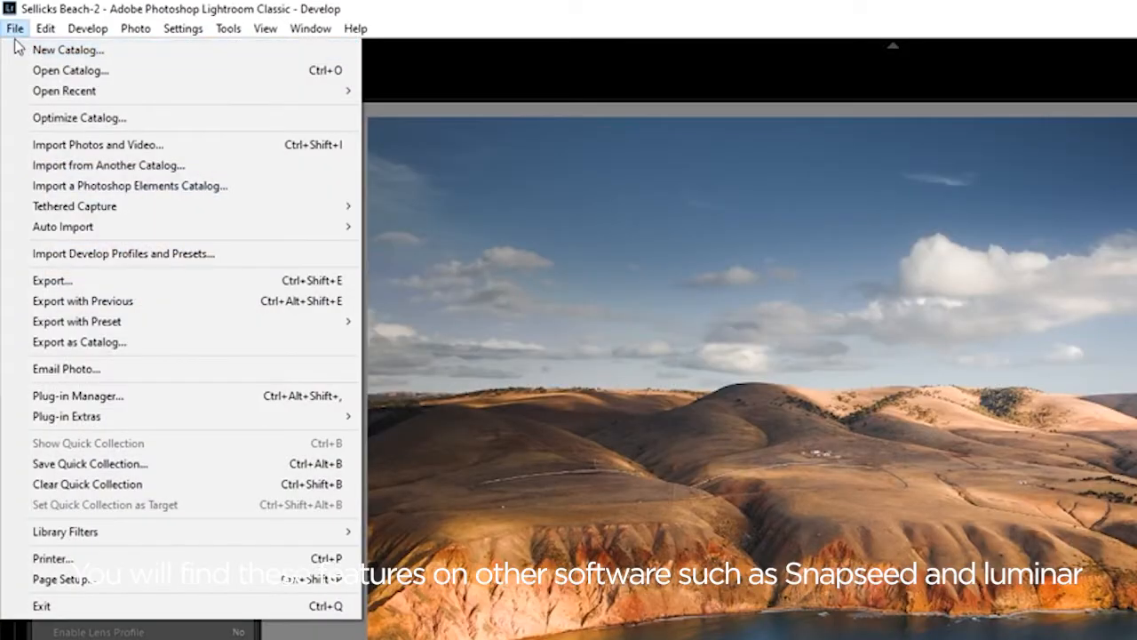
left_click(59, 51)
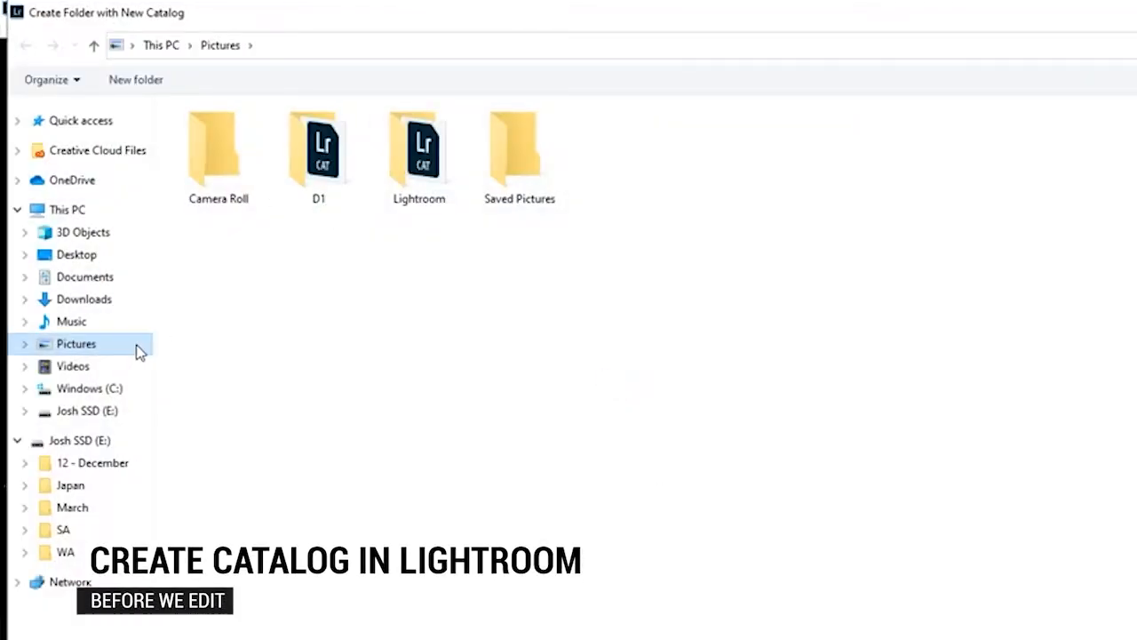
double_click(345, 187)
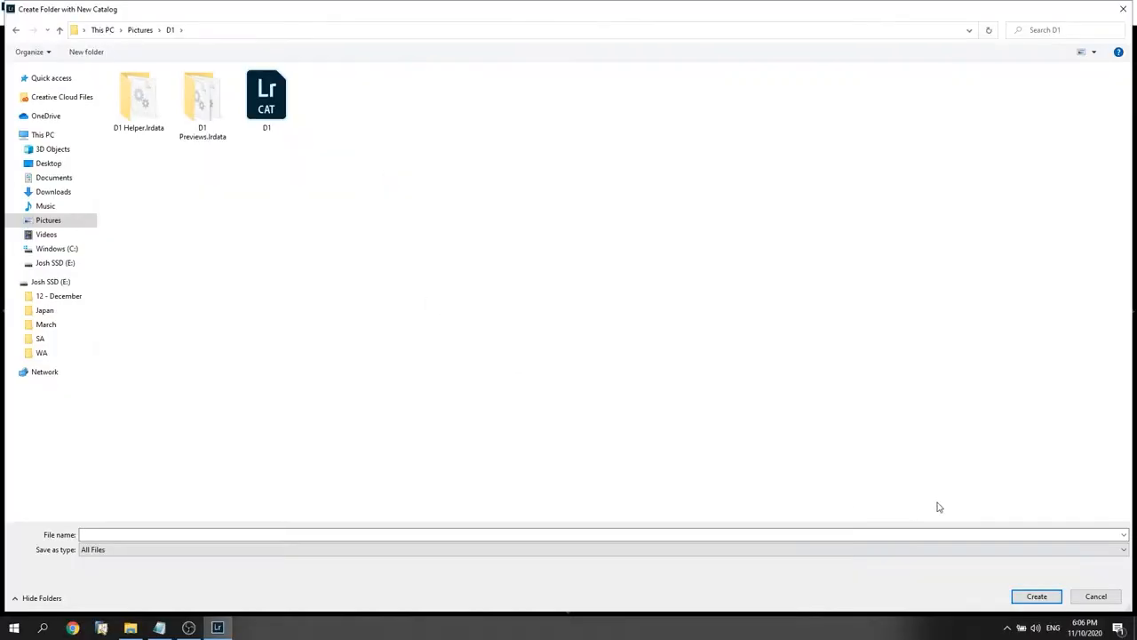
left_click(1096, 597)
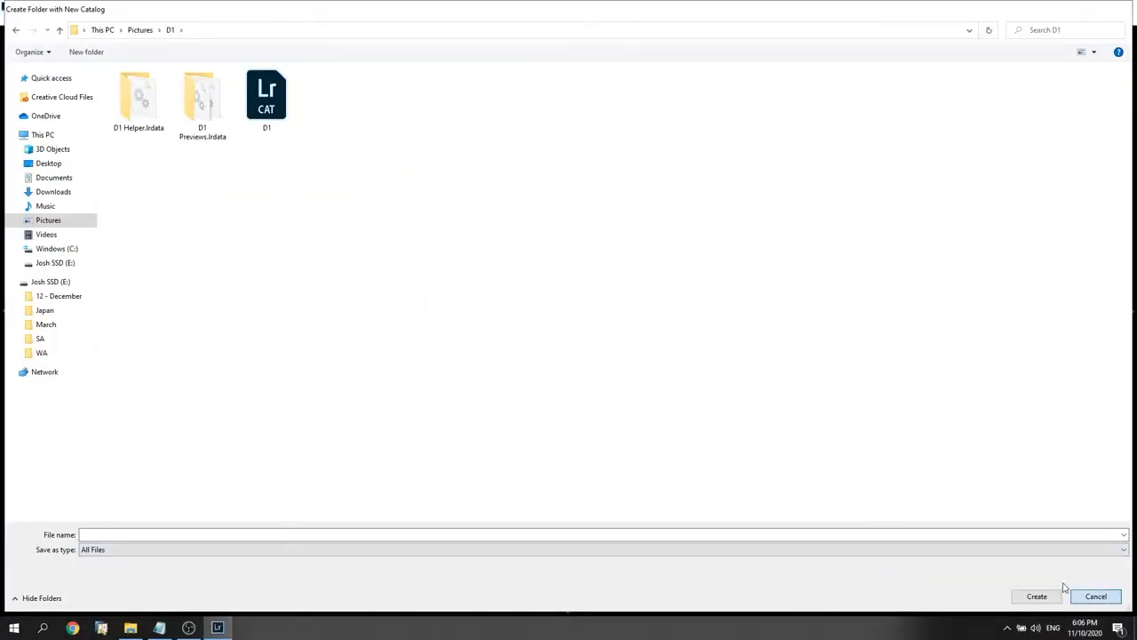
Step: Open the recent catalog D1.lrcat in Lightroom
left_click(10, 19)
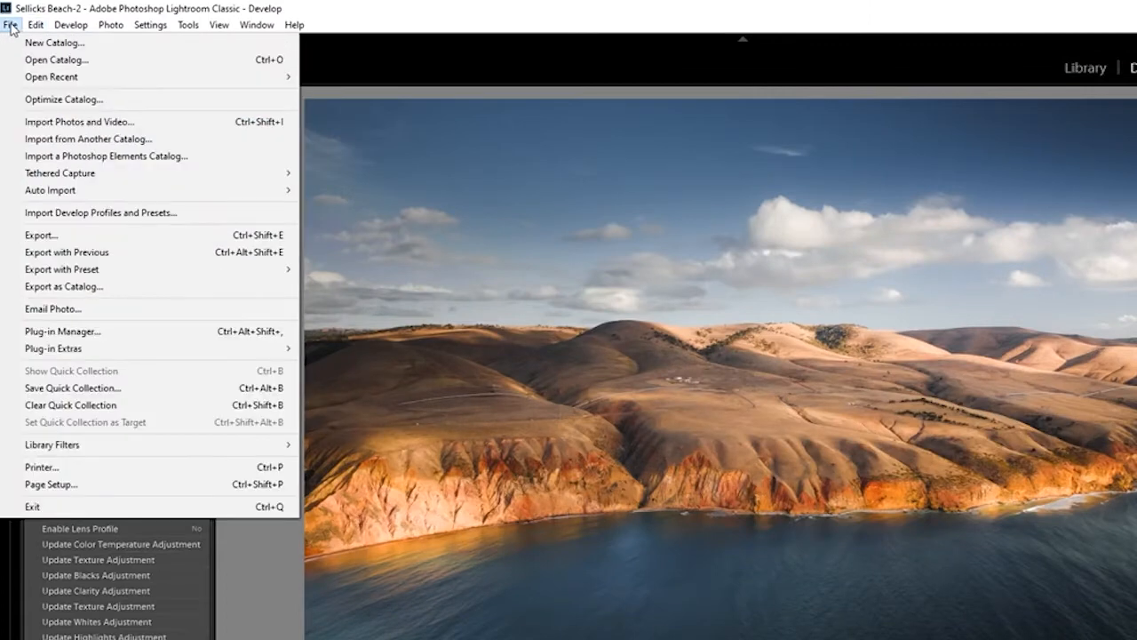
mouse_move(40, 78)
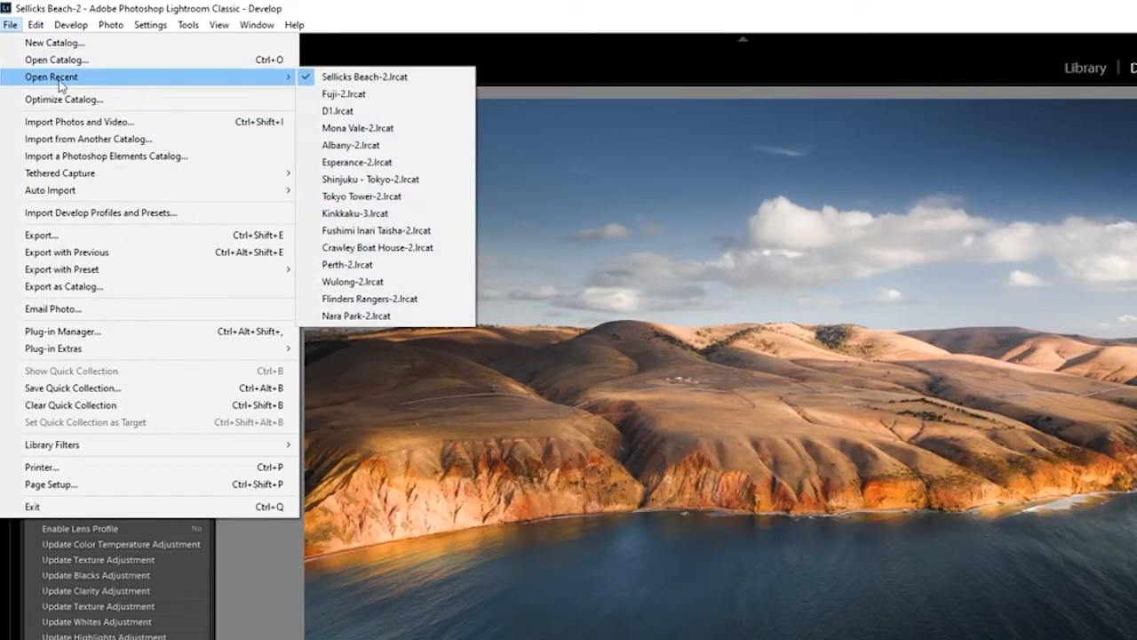
left_click(378, 116)
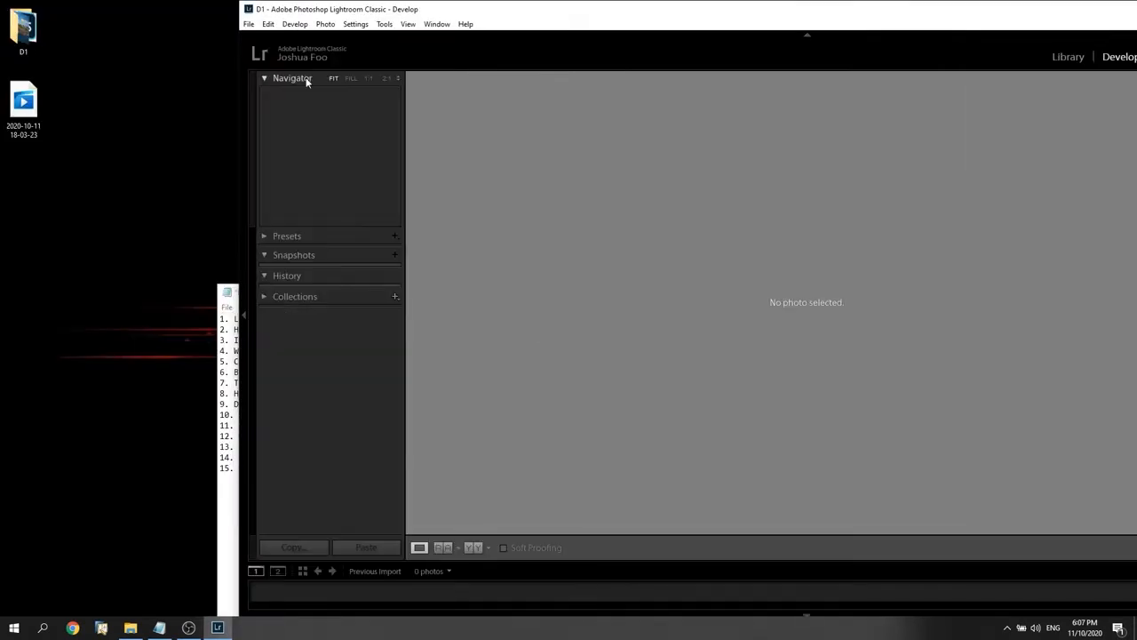
Step: Import all photos from the Desktop's D1 folder into the catalog with the Add option, and maximize the Lightroom window
left_click(249, 24)
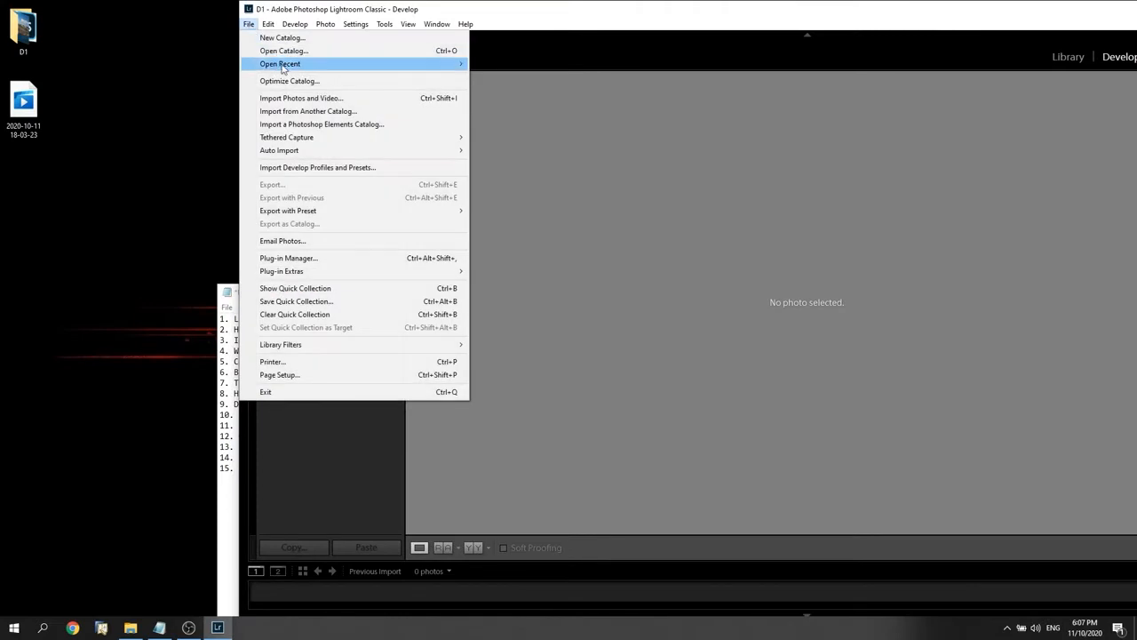
left_click(314, 100)
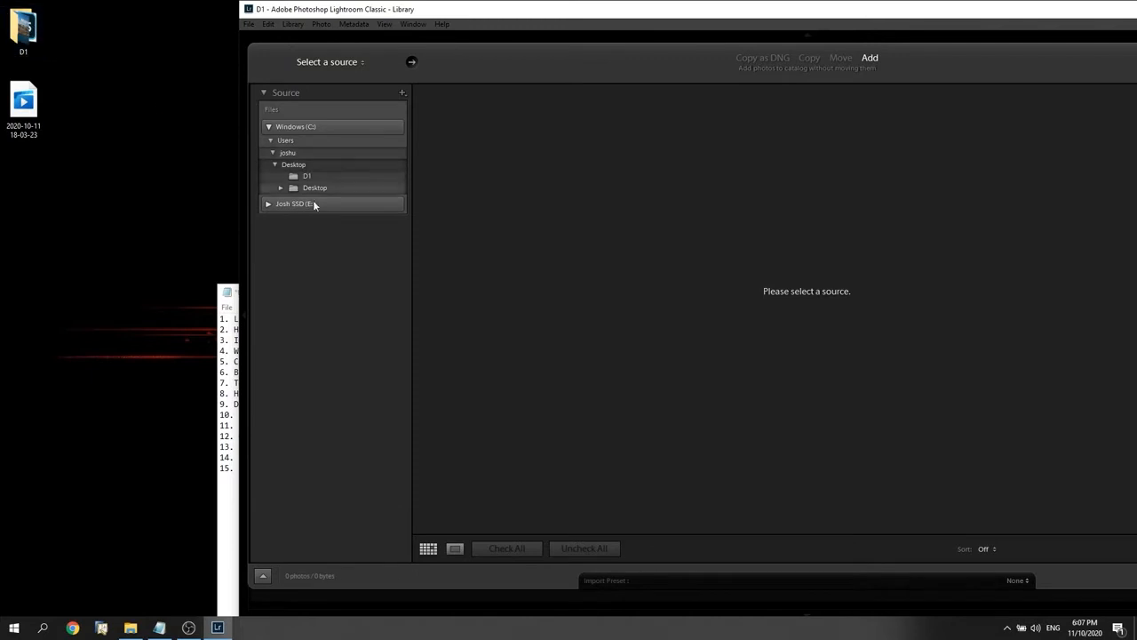
left_click(304, 176)
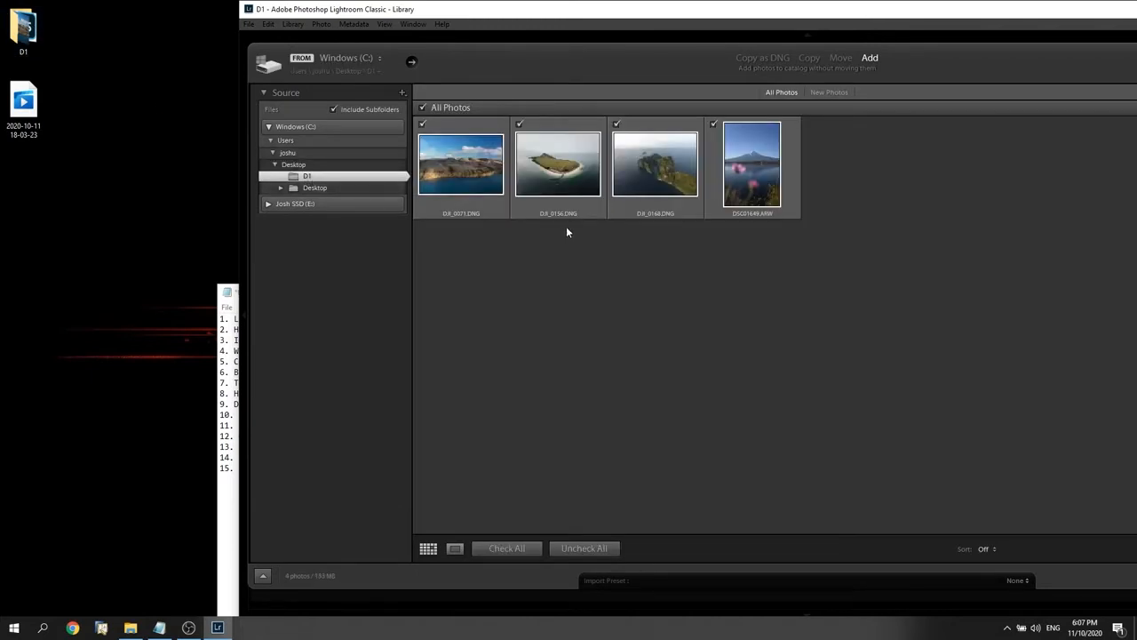
left_click_drag(838, 11, 624, 15)
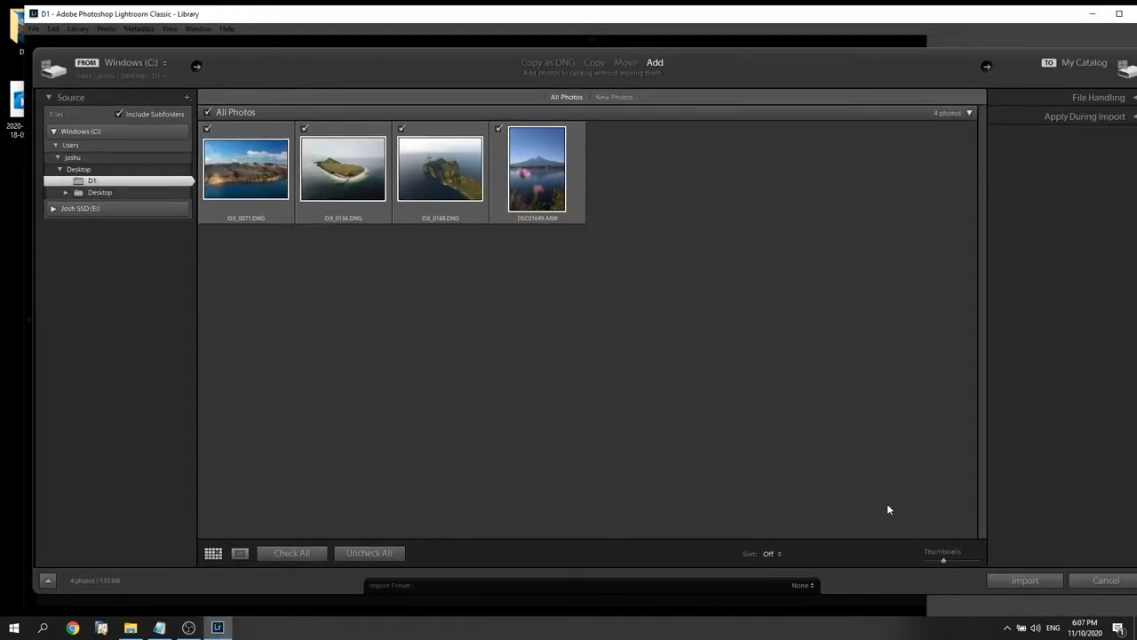
left_click(1022, 582)
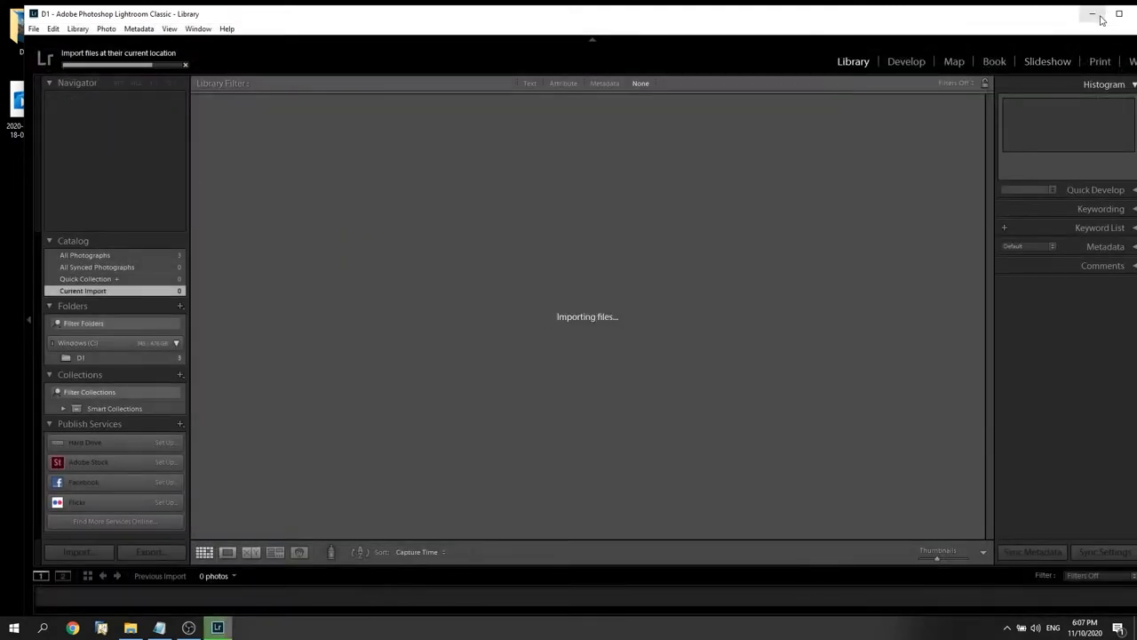
left_click(1120, 14)
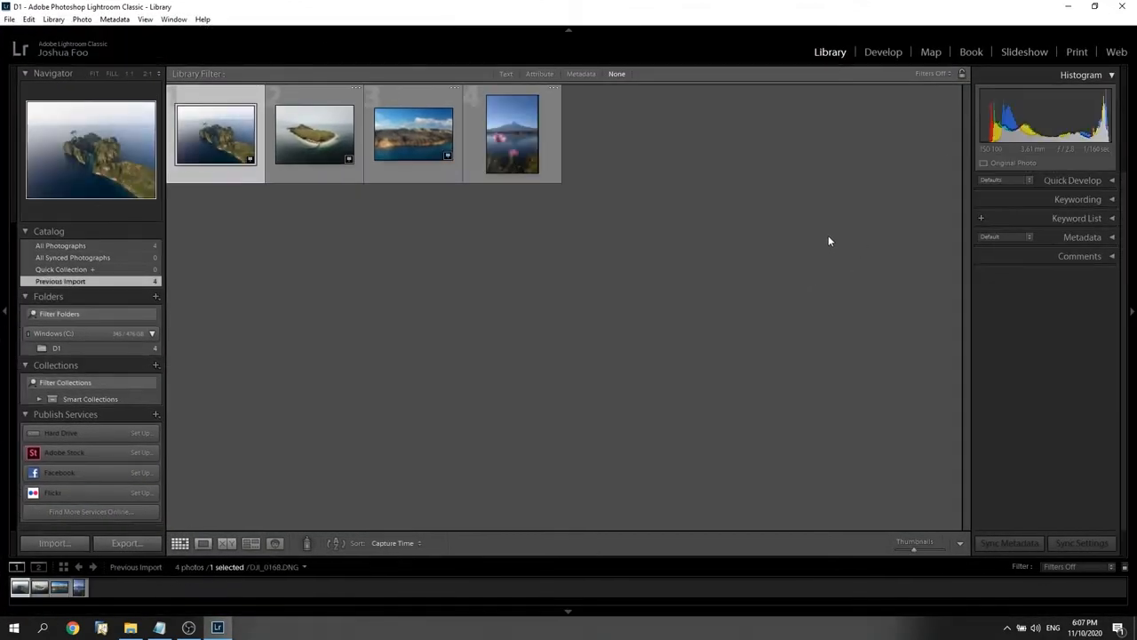
Step: Switch to the Develop module and browse the imported photos through to the coastline photo DJI_0071.DNG
left_click(879, 51)
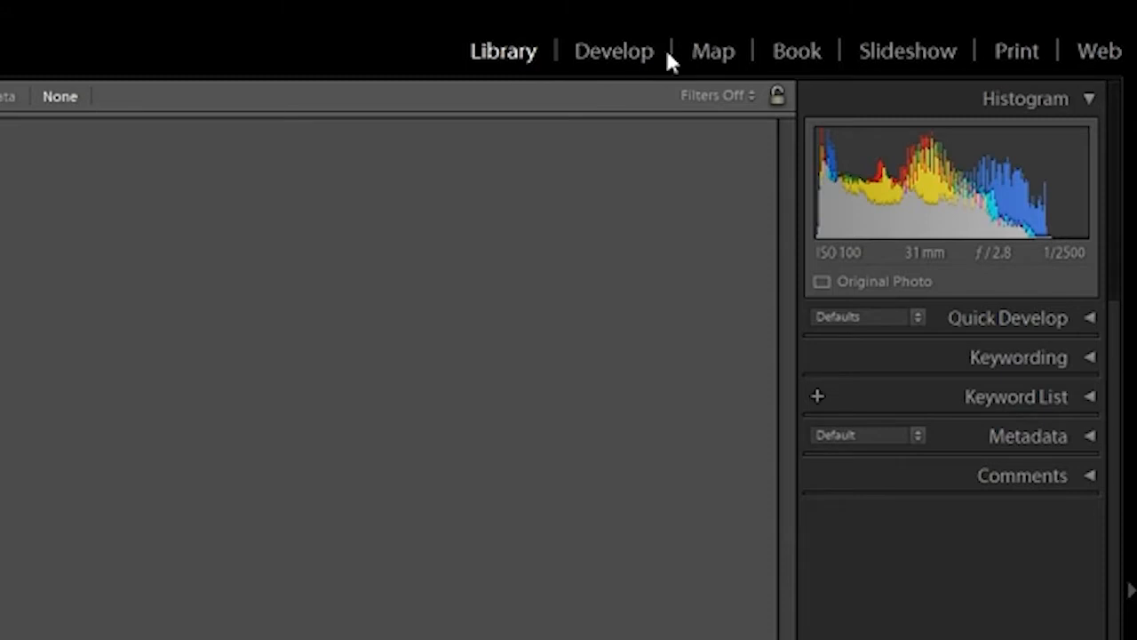
left_click(633, 57)
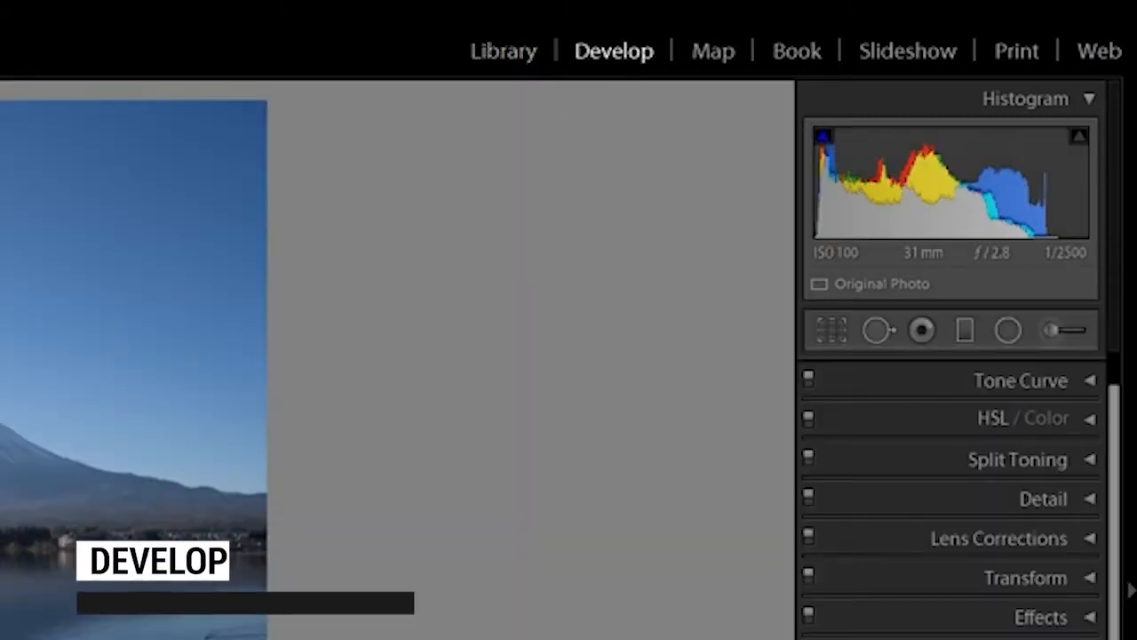
key("Right")
key("Right")
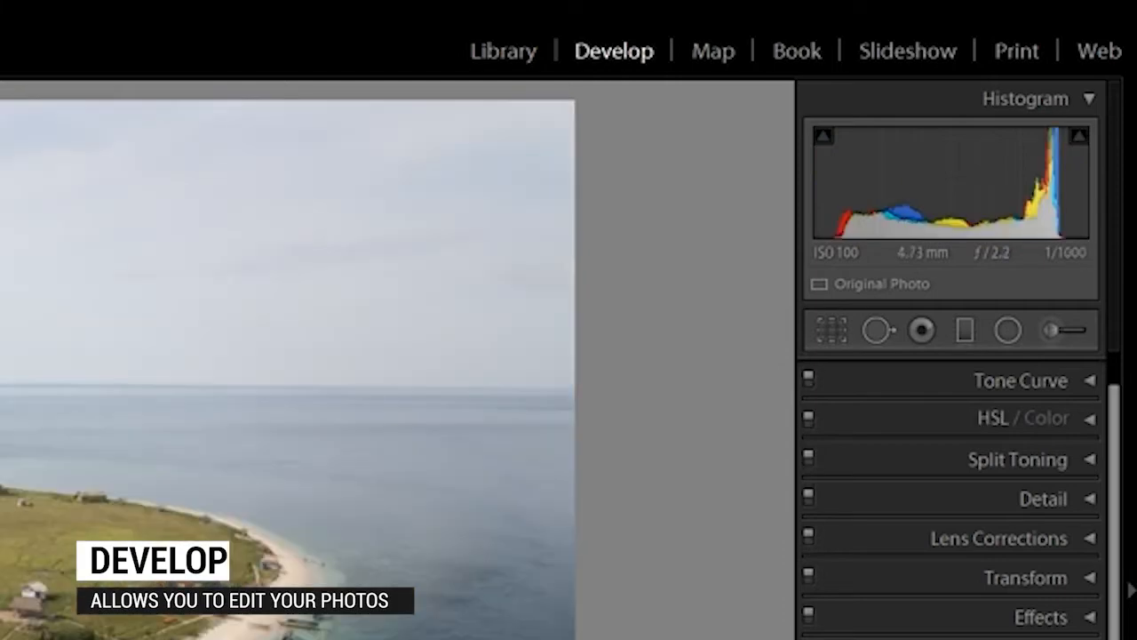
key("Right")
scroll(983, 620, "up", 1)
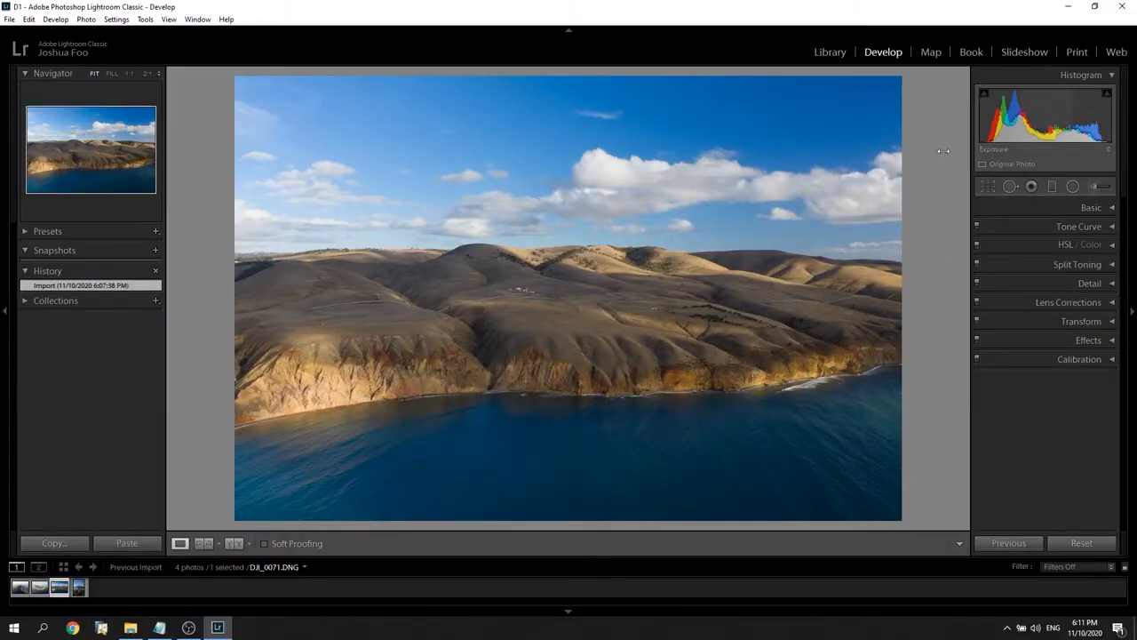
Step: Examine the photo locations in the Map module, dismiss the marker legend, and return to the Develop module
left_click(930, 53)
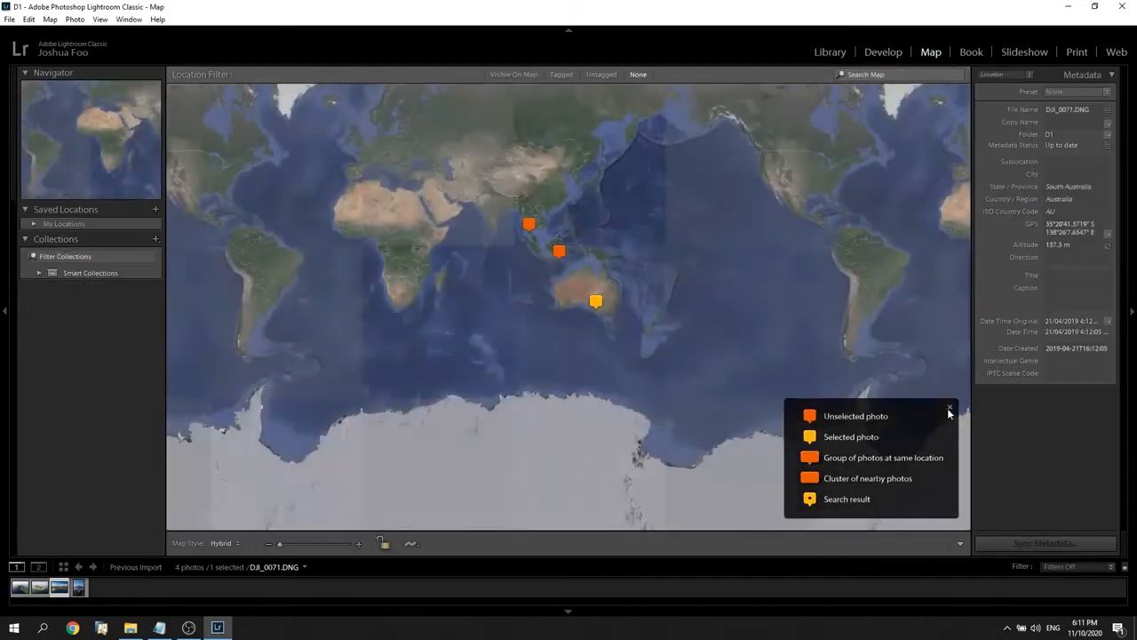
left_click(950, 407)
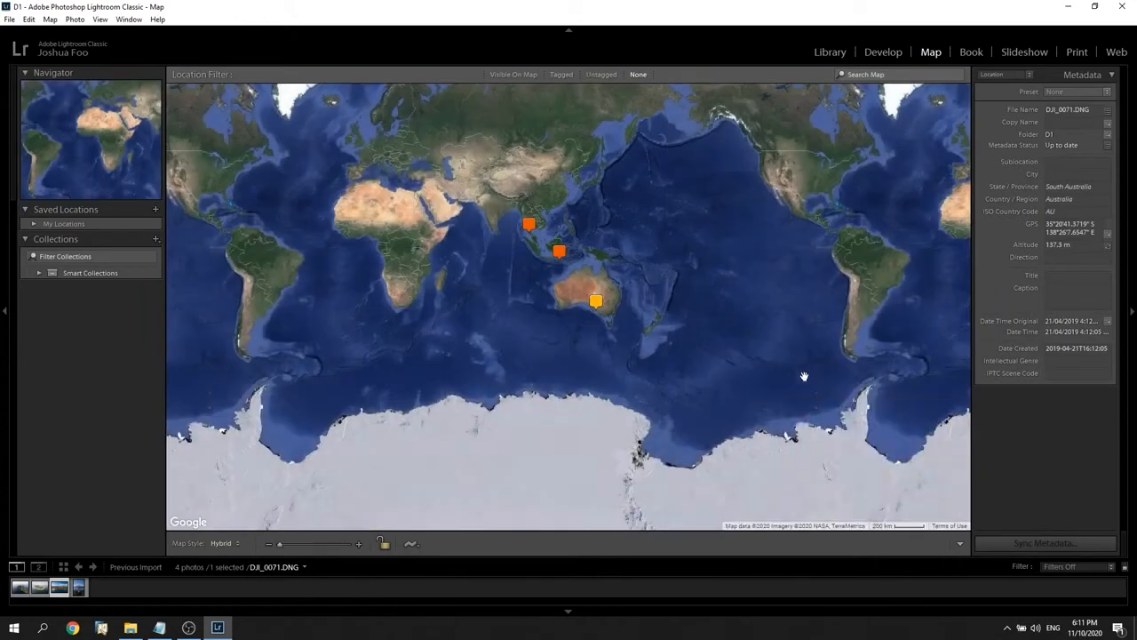
left_click(879, 53)
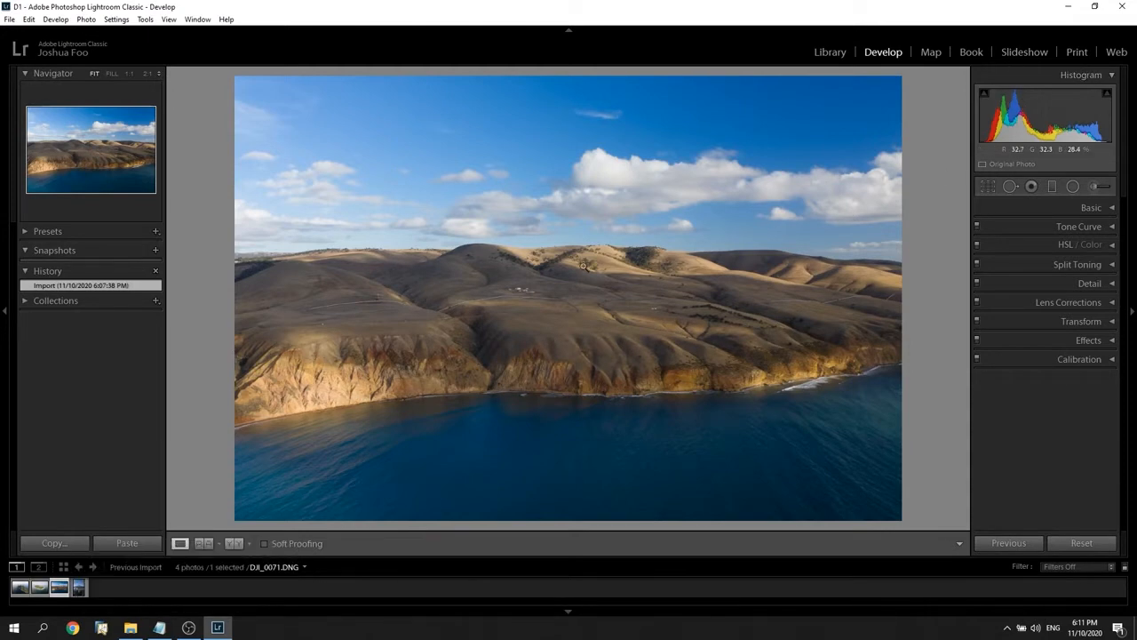
Step: Browse the imported photos, settle on the mountain lake photo DSC01649.ARW, and examine its Crop & Straighten options
left_click(78, 587)
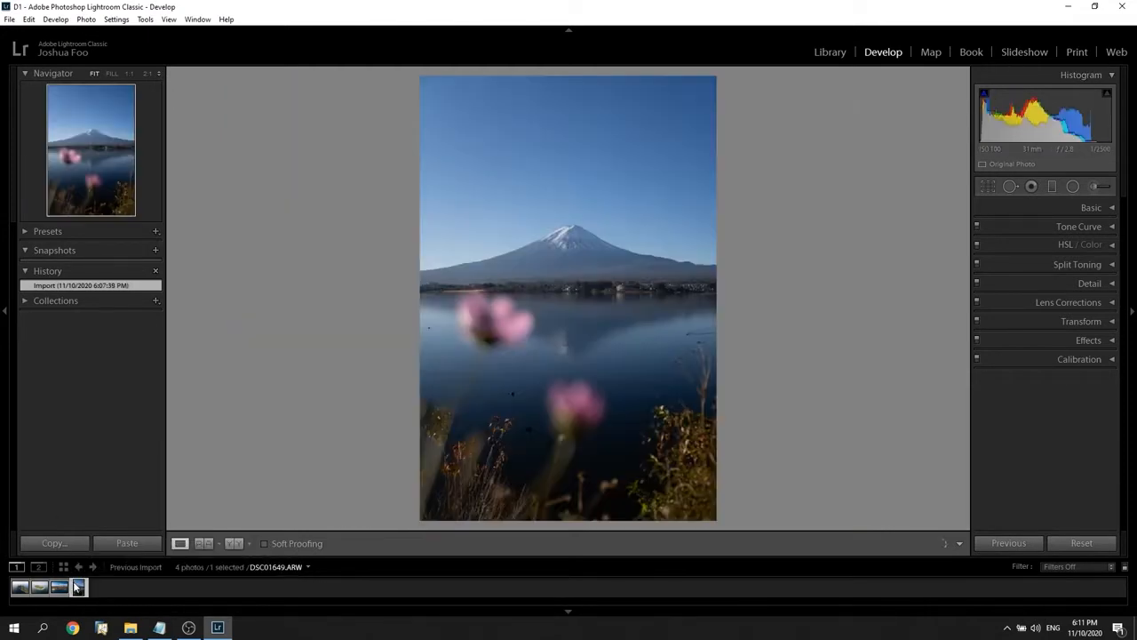
key("Left")
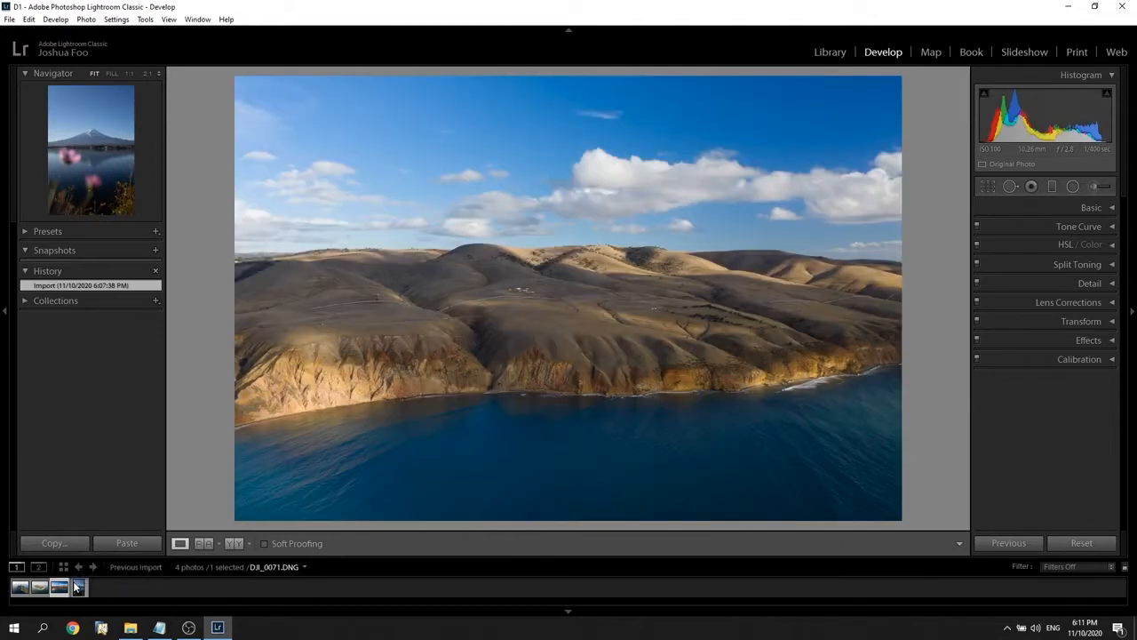
key("Left")
key("Right")
key("Right")
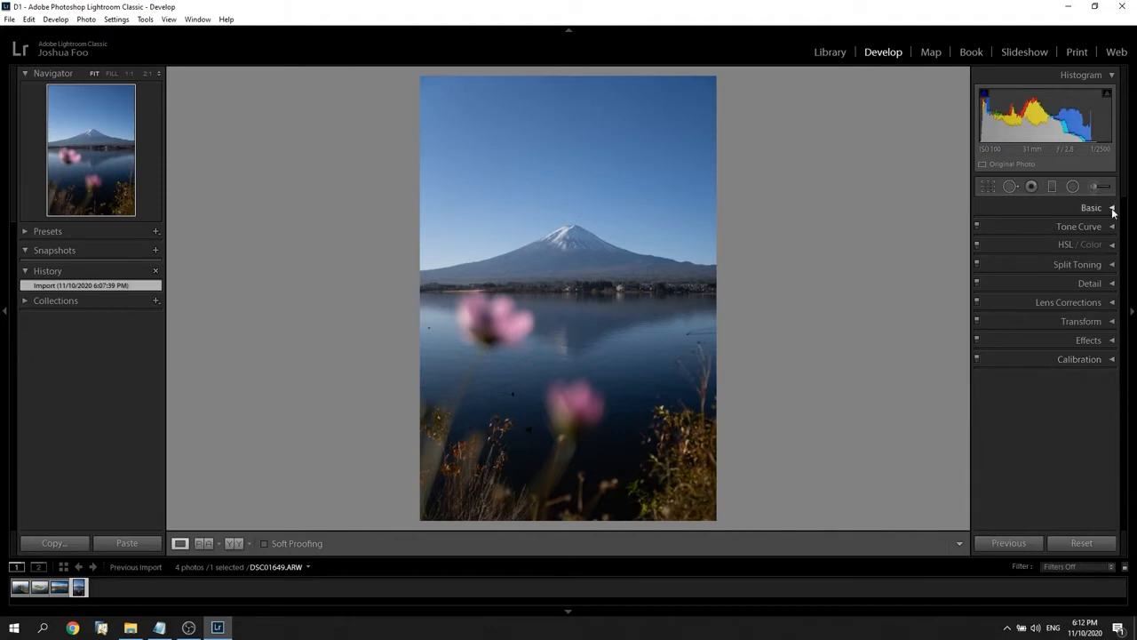
left_click(988, 186)
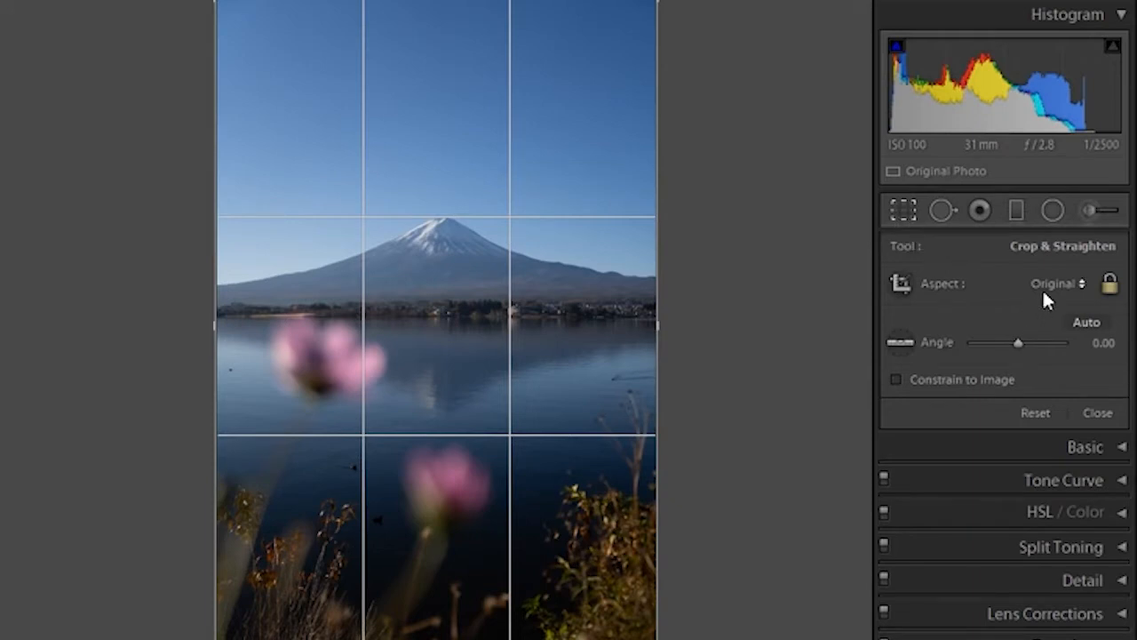
left_click(907, 210)
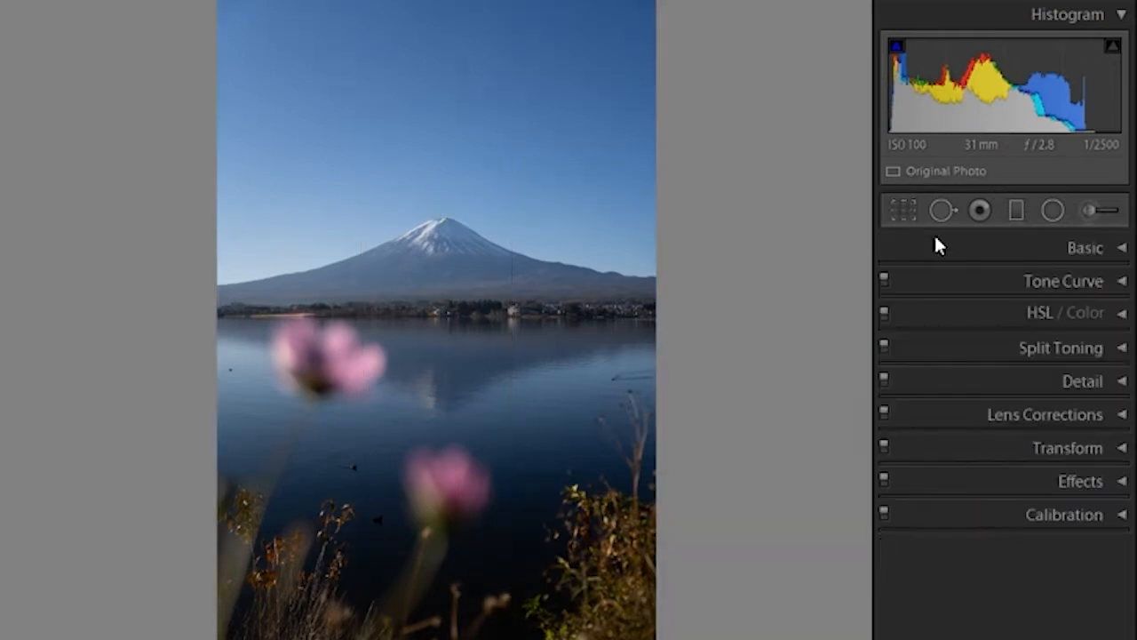
Step: Examine the Basic, Tone Curve and HSL / Color settings one after another, collapsing each when done
left_click(1118, 250)
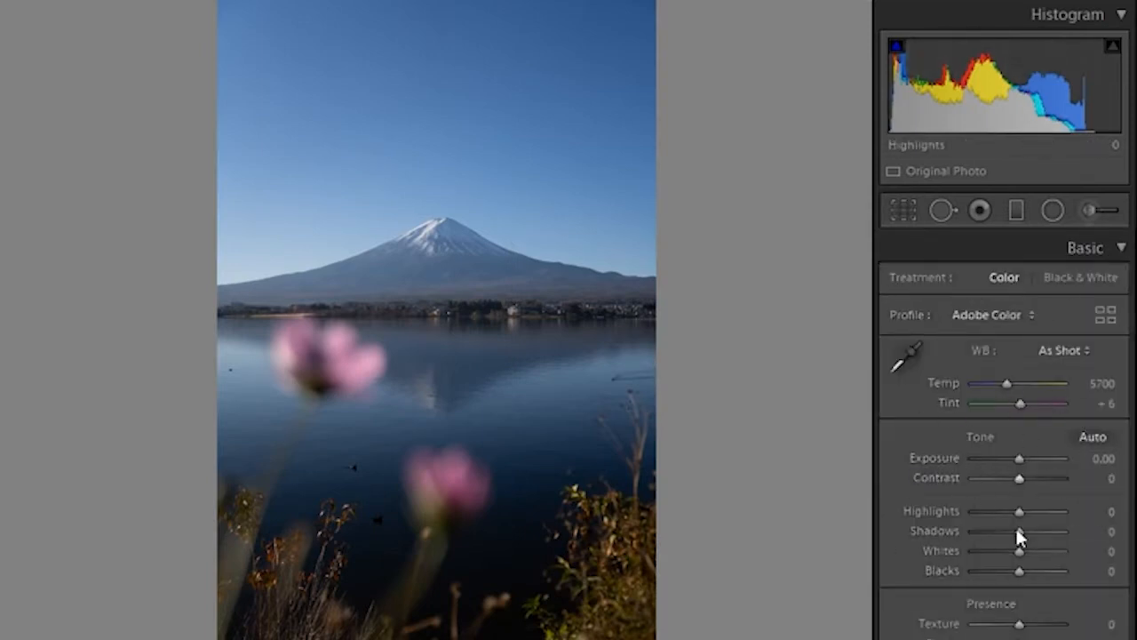
left_click(1124, 254)
left_click(1120, 283)
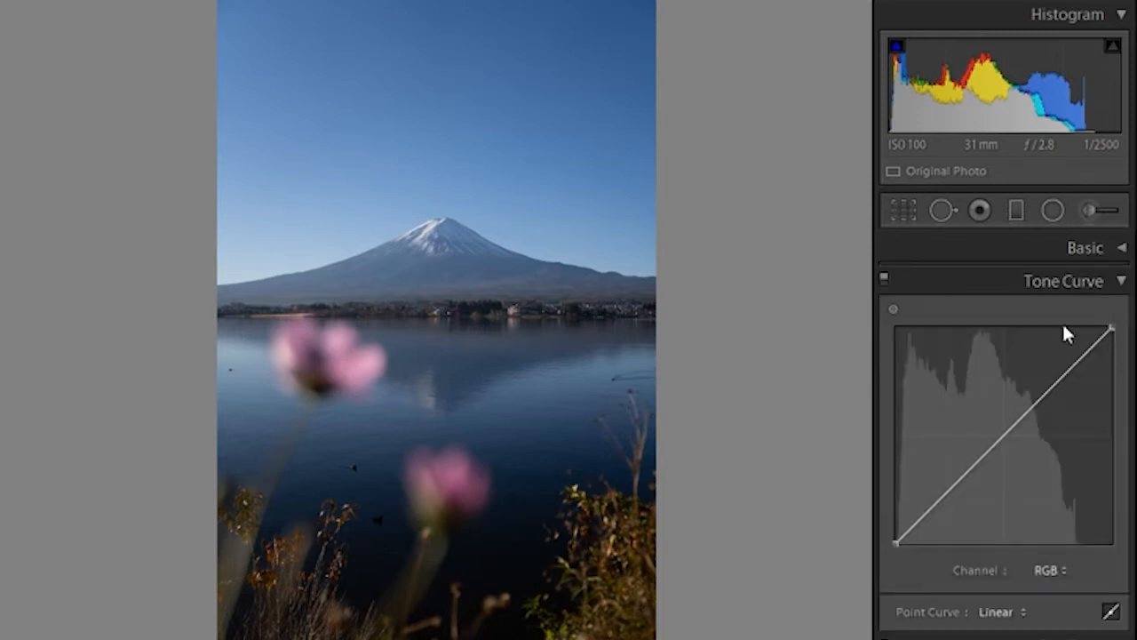
left_click(1122, 283)
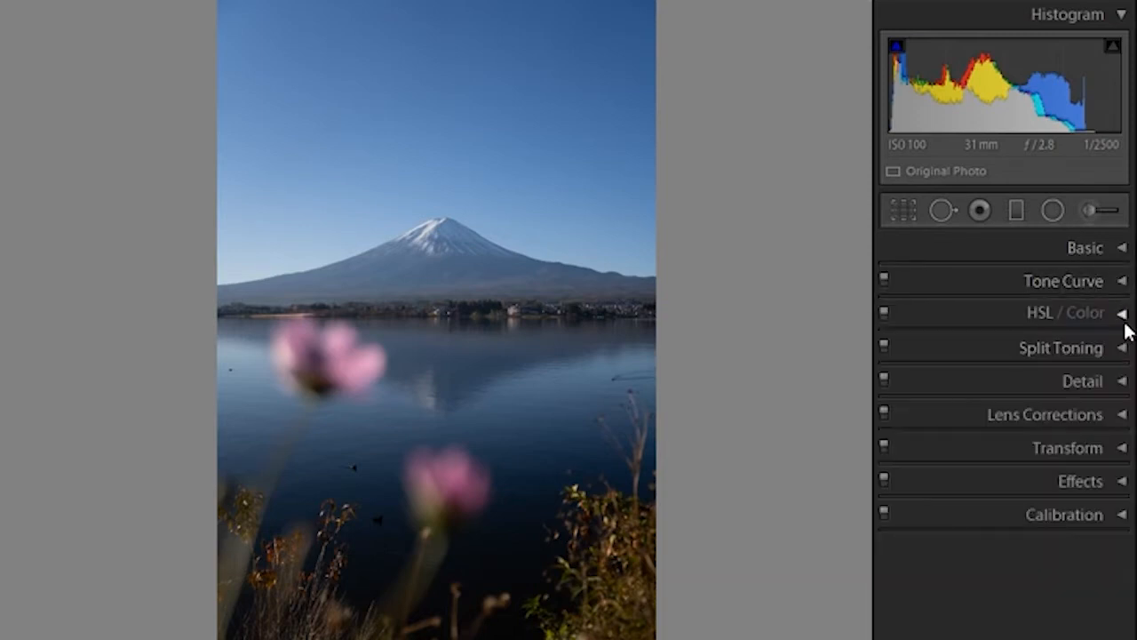
left_click(1125, 322)
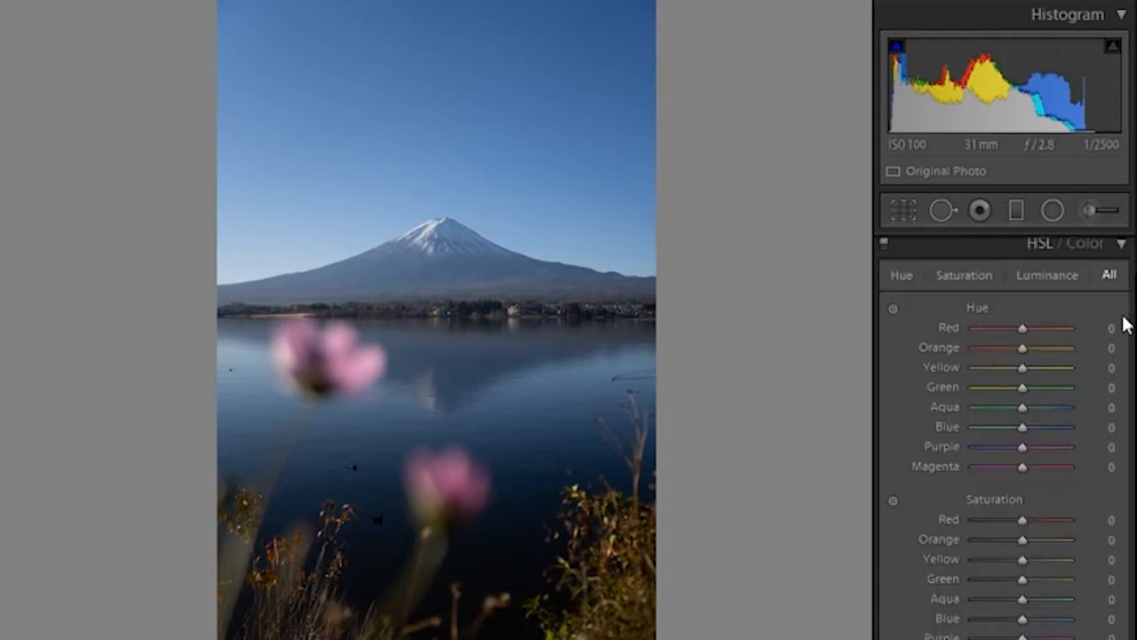
left_click(1122, 245)
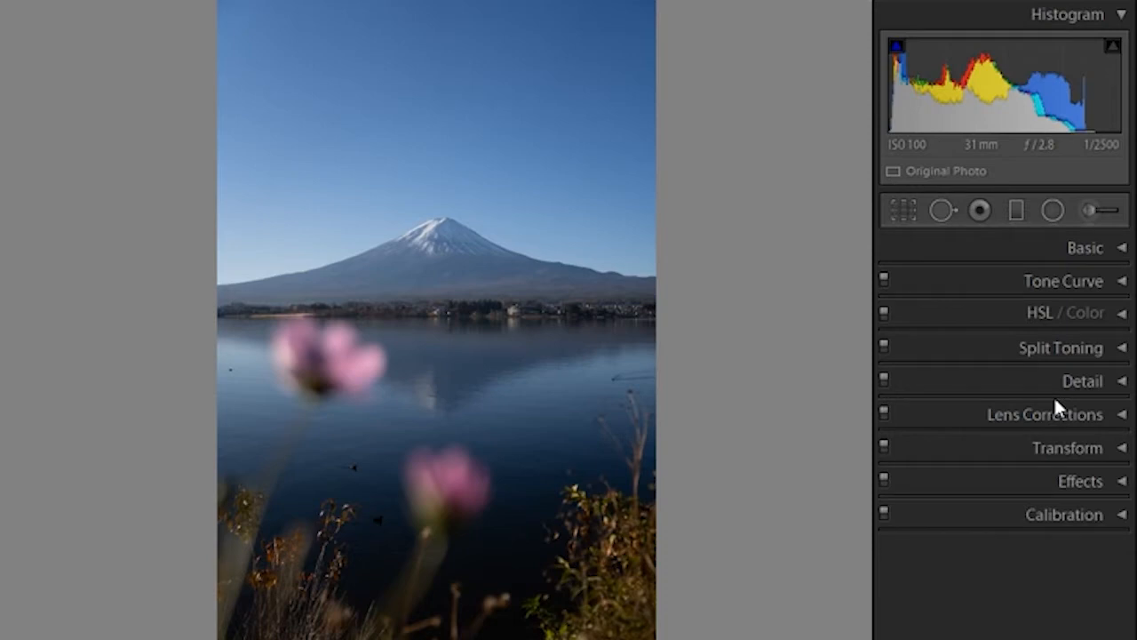
Step: Examine the Split Toning, Detail and Lens Corrections settings one after another, collapsing each when done
left_click(1129, 354)
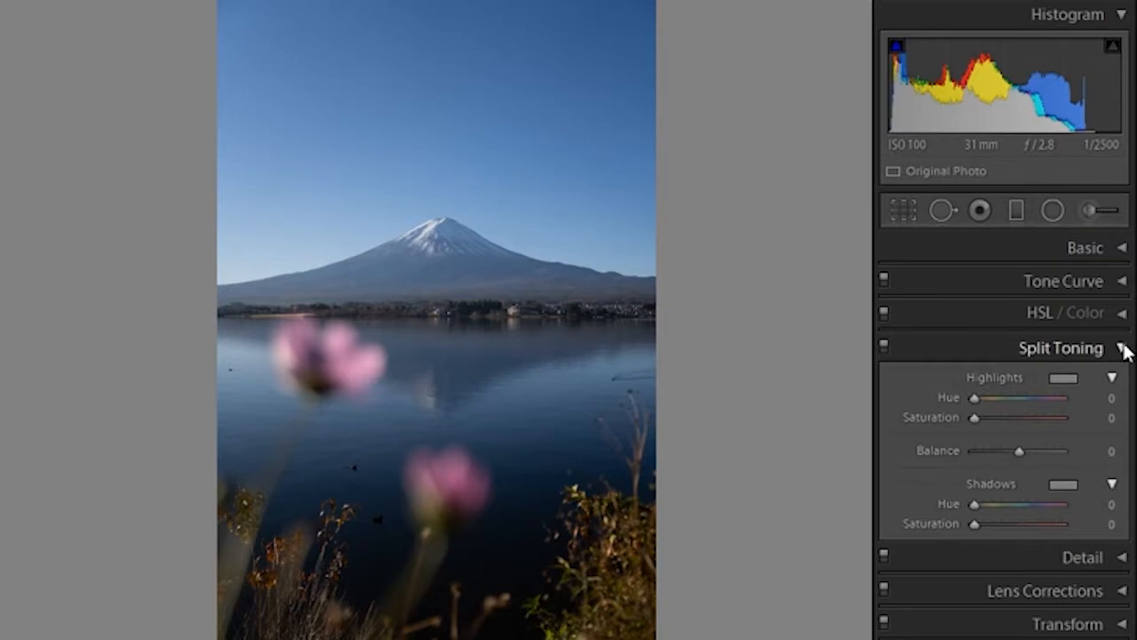
left_click(1124, 349)
left_click(1122, 380)
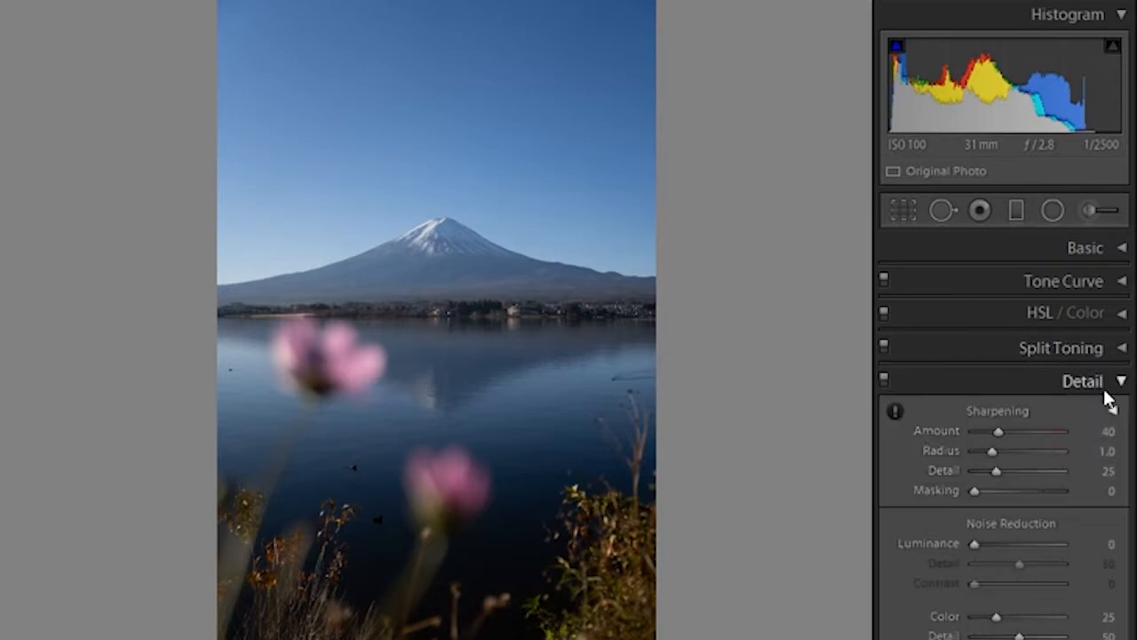
left_click(1122, 382)
left_click(1123, 416)
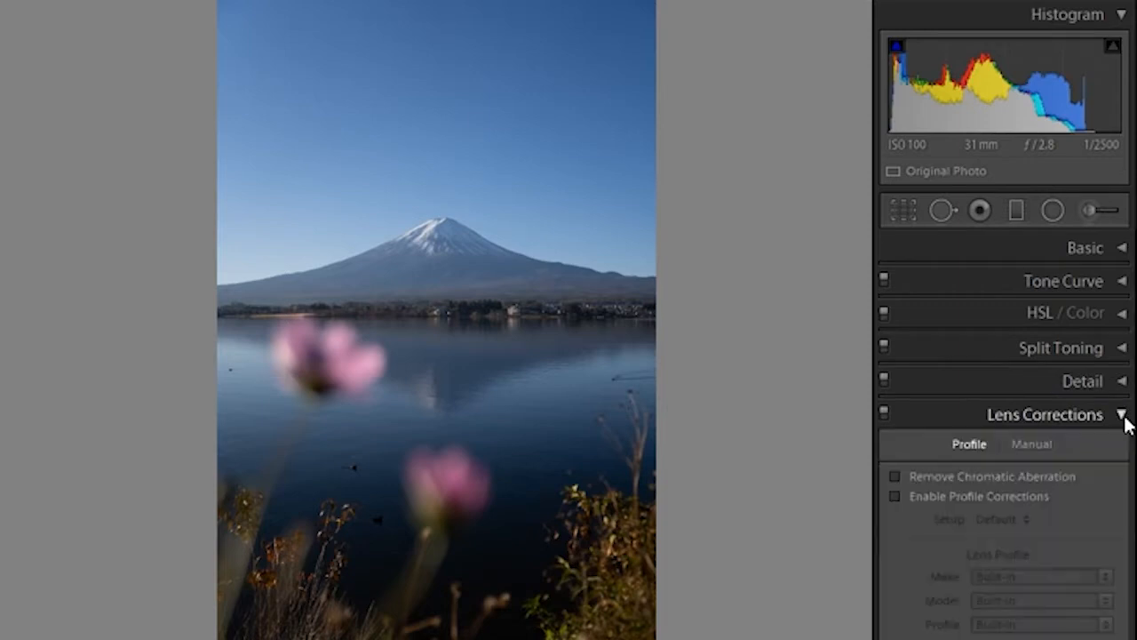
left_click(1122, 415)
left_click(1122, 415)
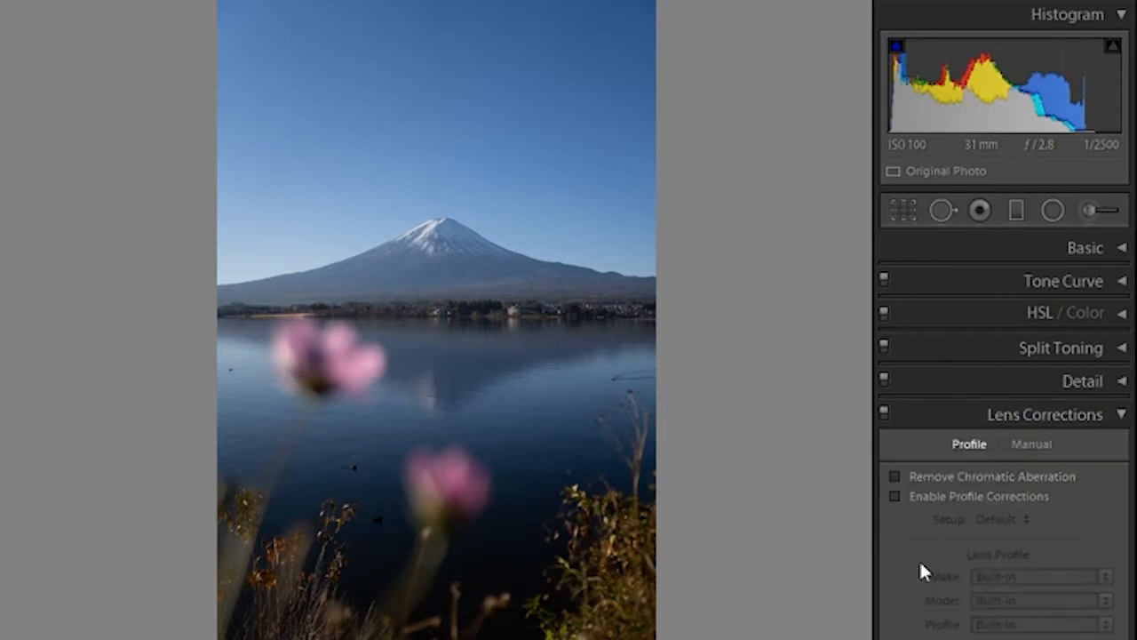
left_click(1124, 424)
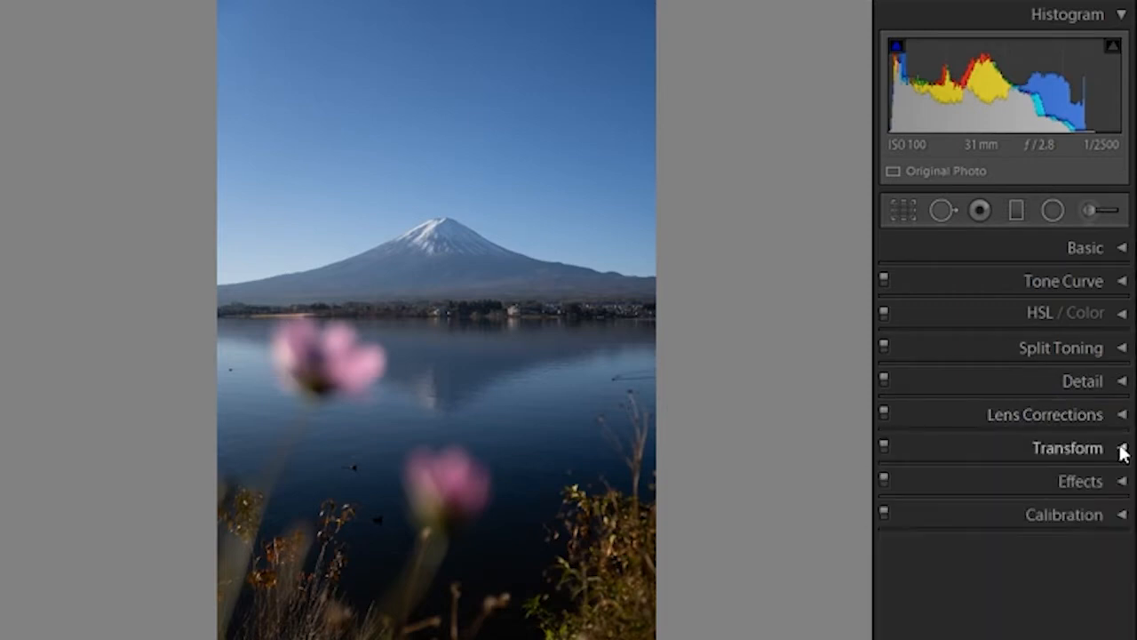
Step: Try an Aspect of -100 and a Vertical perspective of +55 in the Transform settings, undoing each change
left_click(1119, 457)
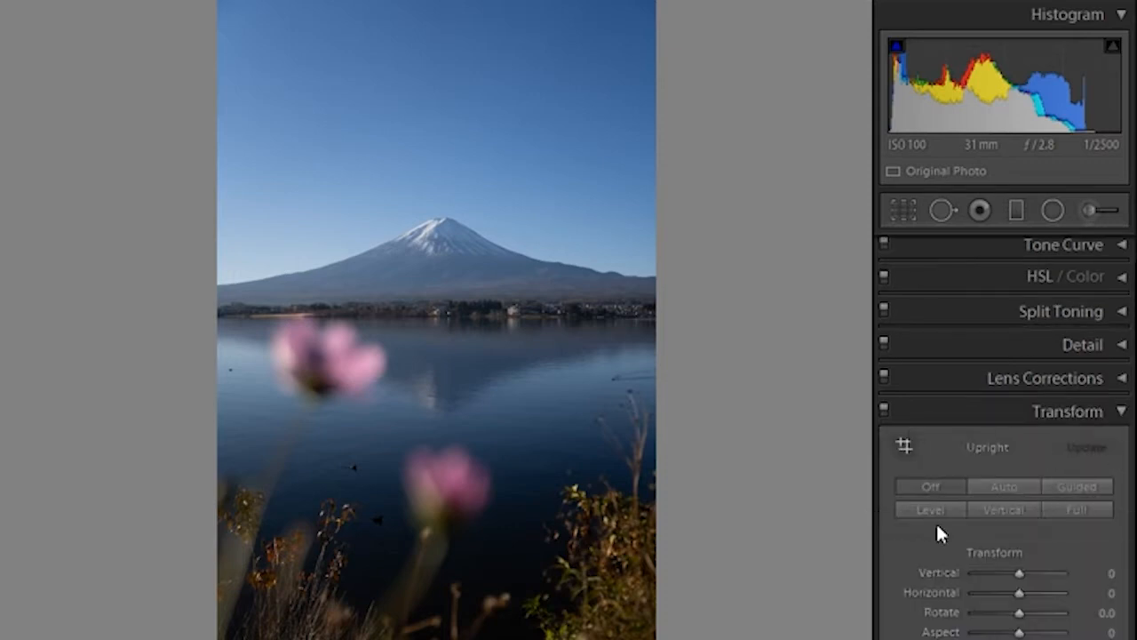
scroll(942, 537, "down", 1)
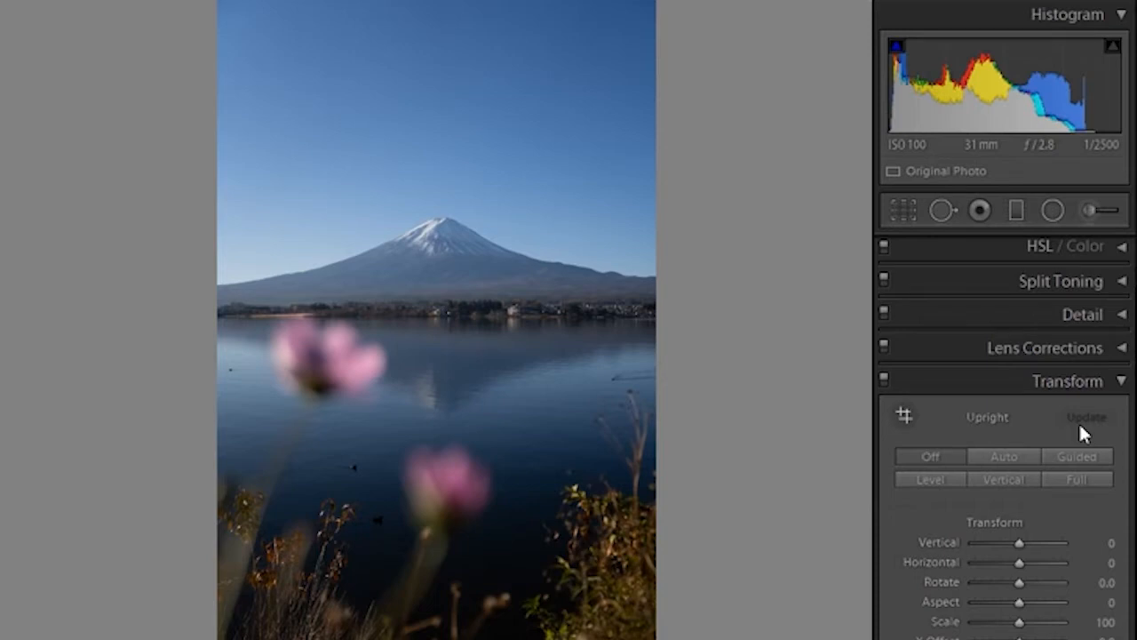
mouse_move(1032, 602)
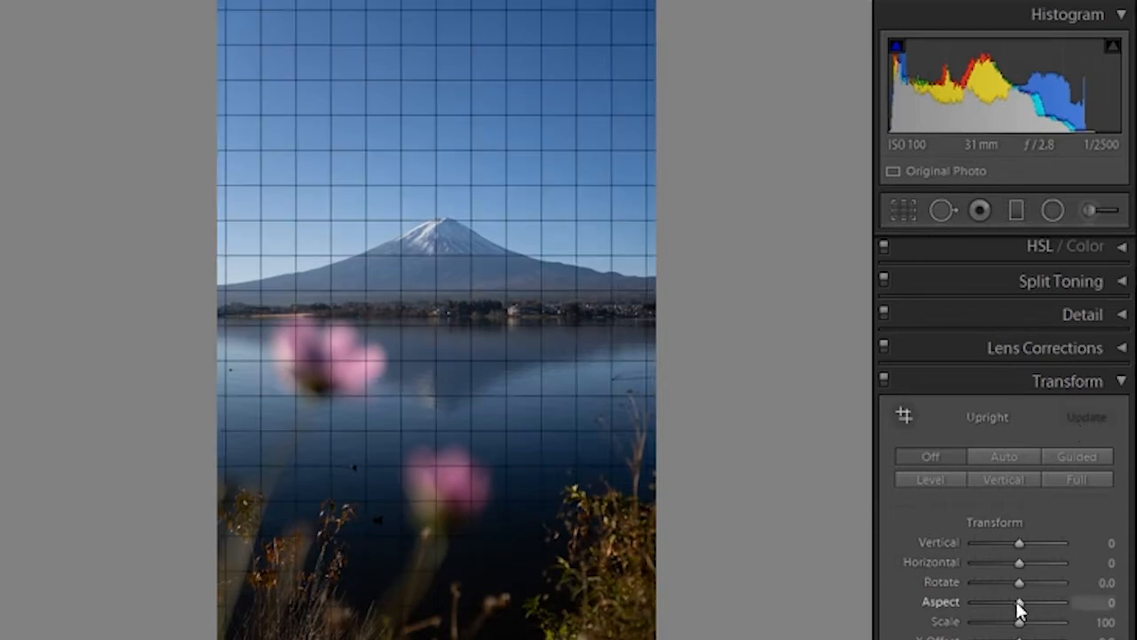
left_click_drag(1024, 604, 945, 629)
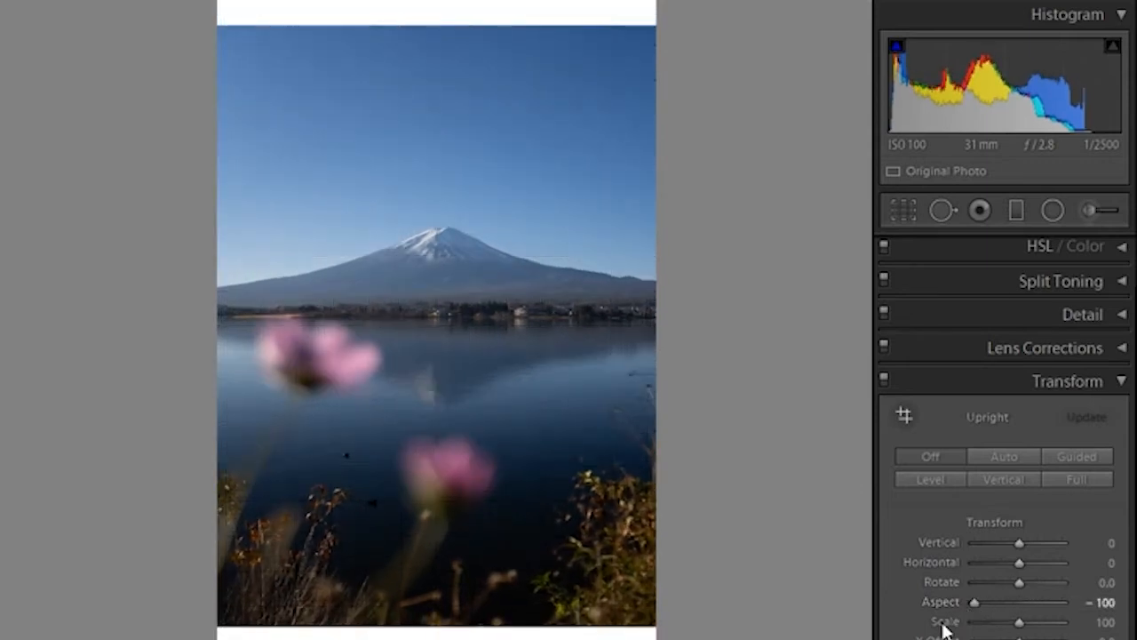
key("ctrl+z")
mouse_move(1012, 548)
left_click_drag(1017, 542, 1046, 539)
key("ctrl+z")
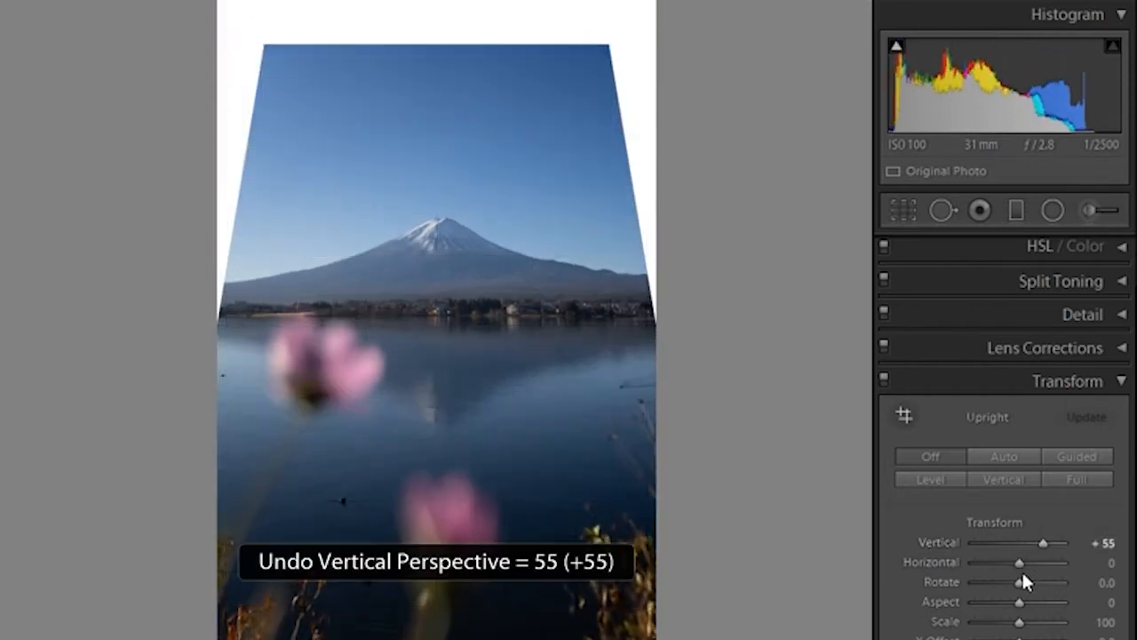
left_click(1117, 391)
Step: Examine the post-crop vignetting and grain settings under Effects, and collapse them
scroll(1117, 482, "down", 3)
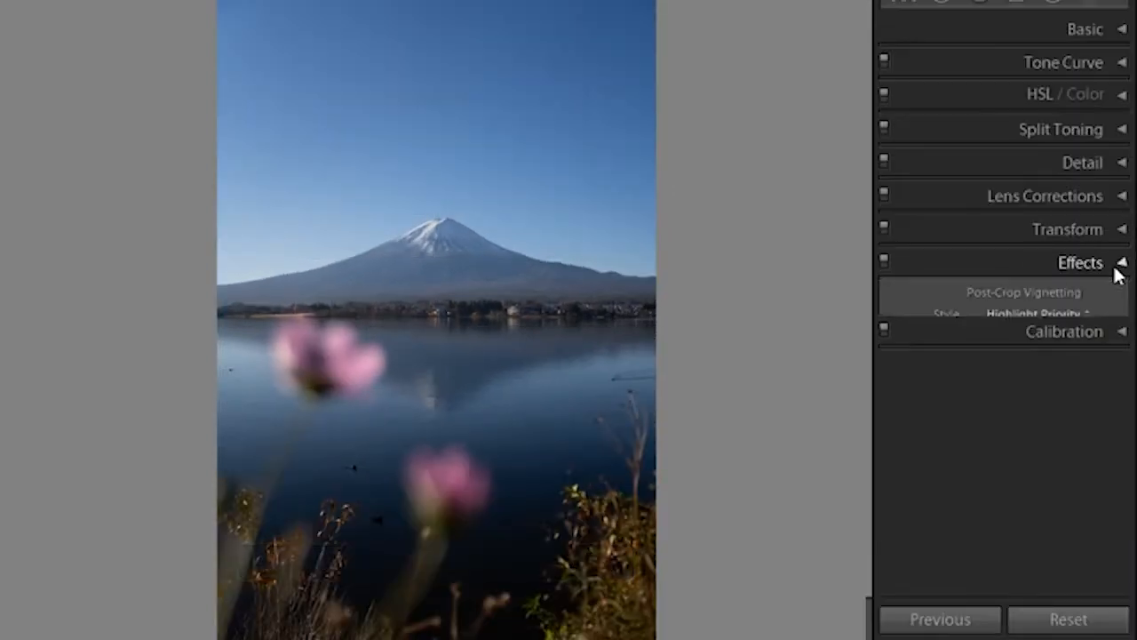
left_click(1117, 272)
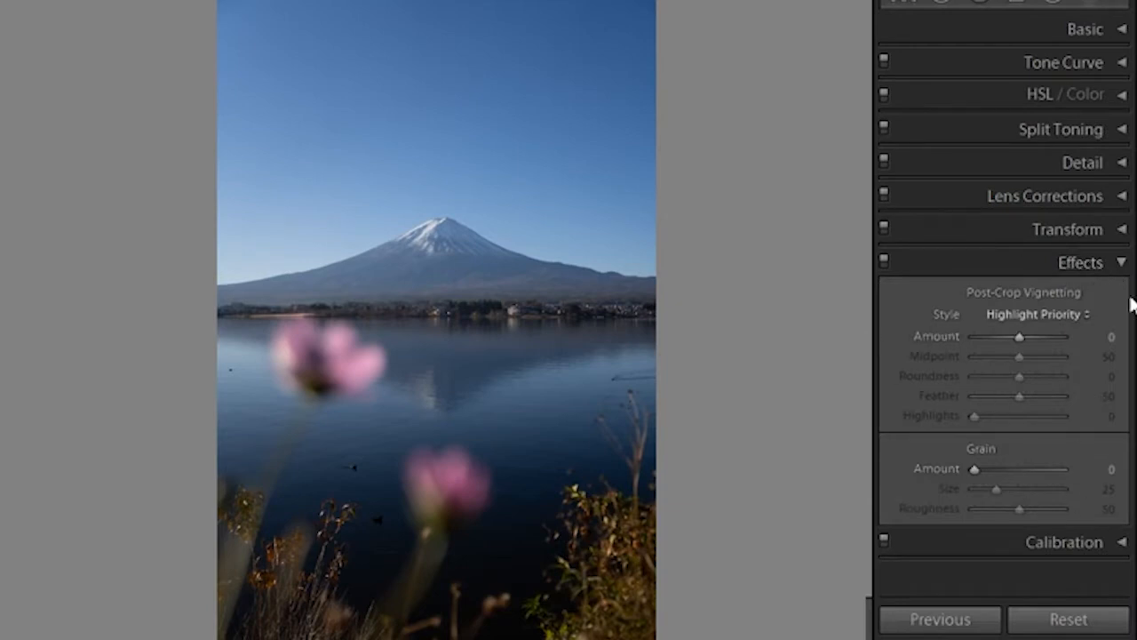
left_click(1115, 264)
Step: Try lowering the Blue Primary hue in the Calibration settings, undo the change and collapse the settings
left_click(1121, 296)
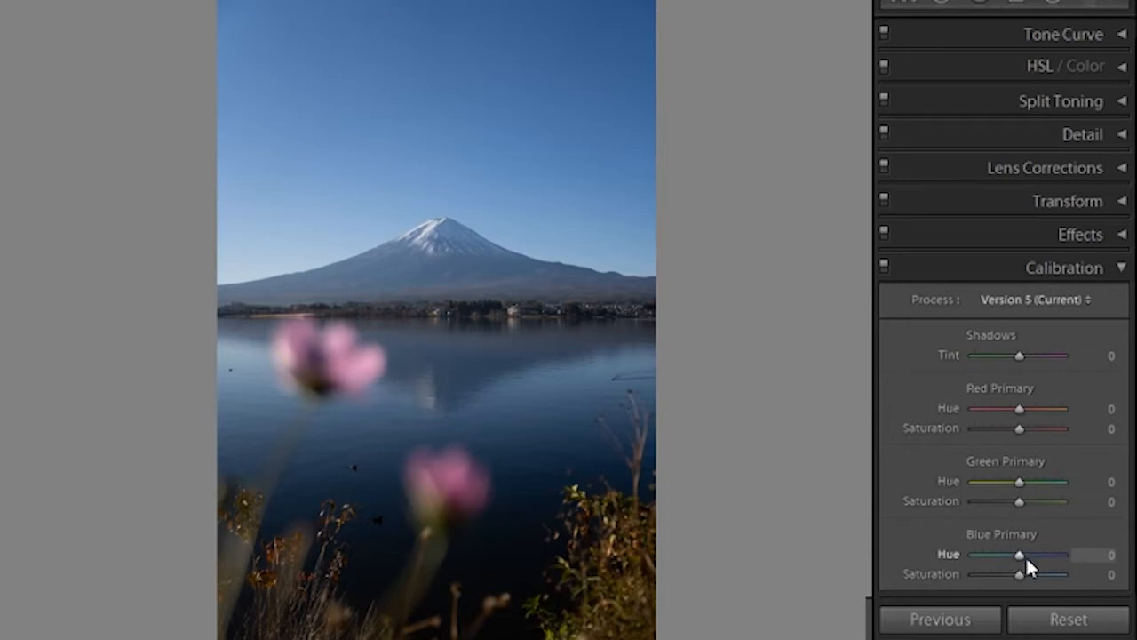
left_click_drag(1022, 556, 950, 556)
key("ctrl+z")
left_click(1121, 269)
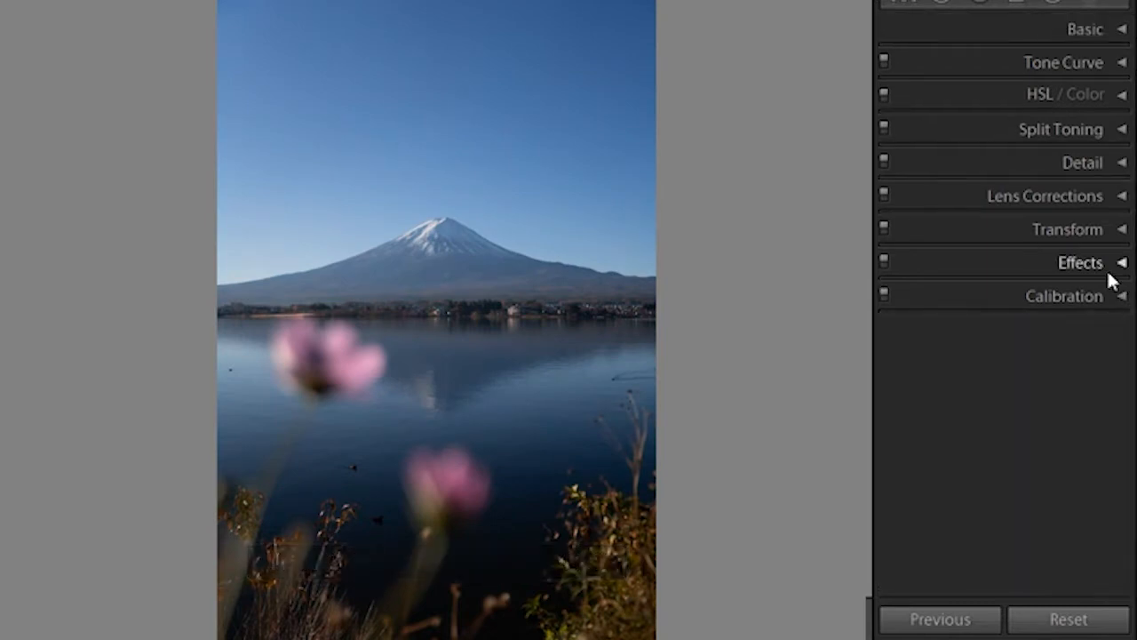
scroll(885, 125, "up", 3)
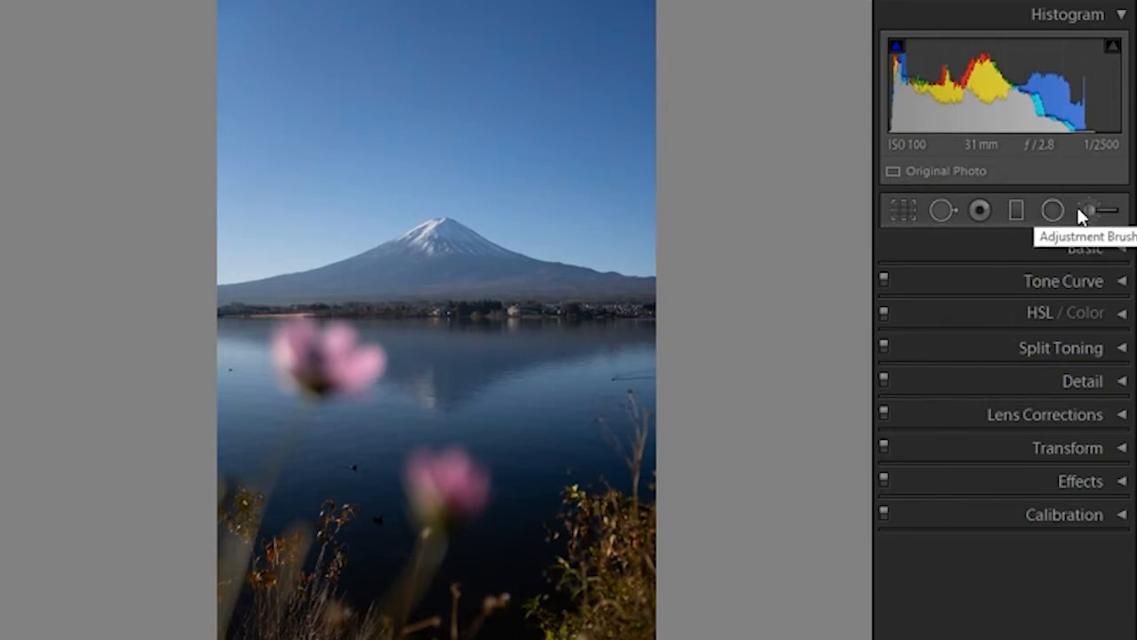
Step: Crop the mountain lake photo to the 4 x 5 / 8 x 10 aspect ratio
left_click(905, 216)
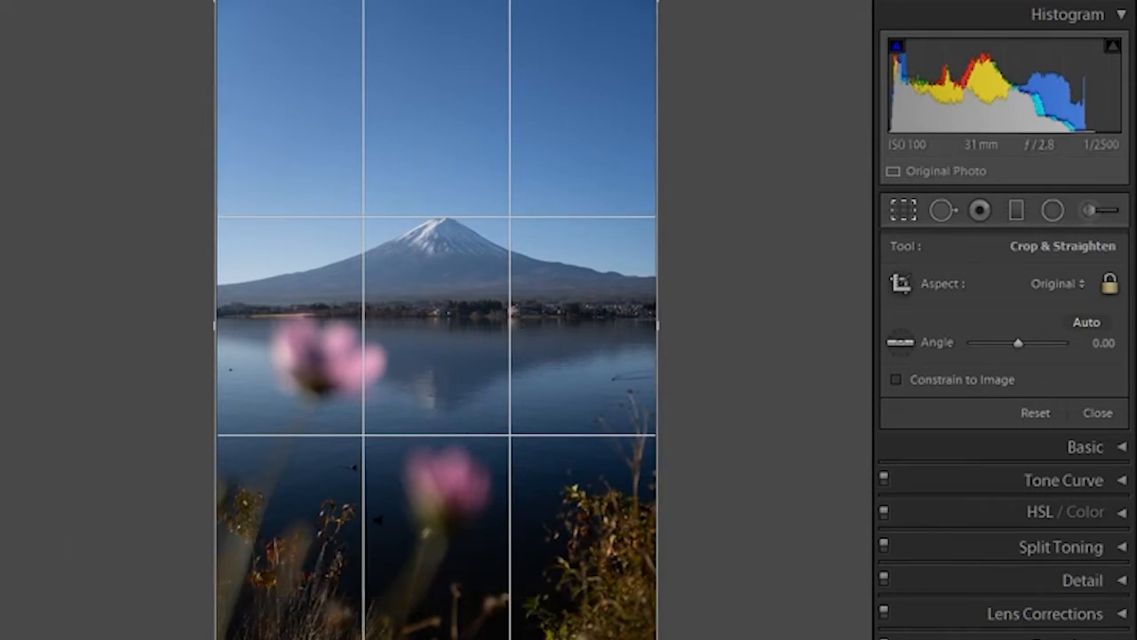
left_click(896, 222)
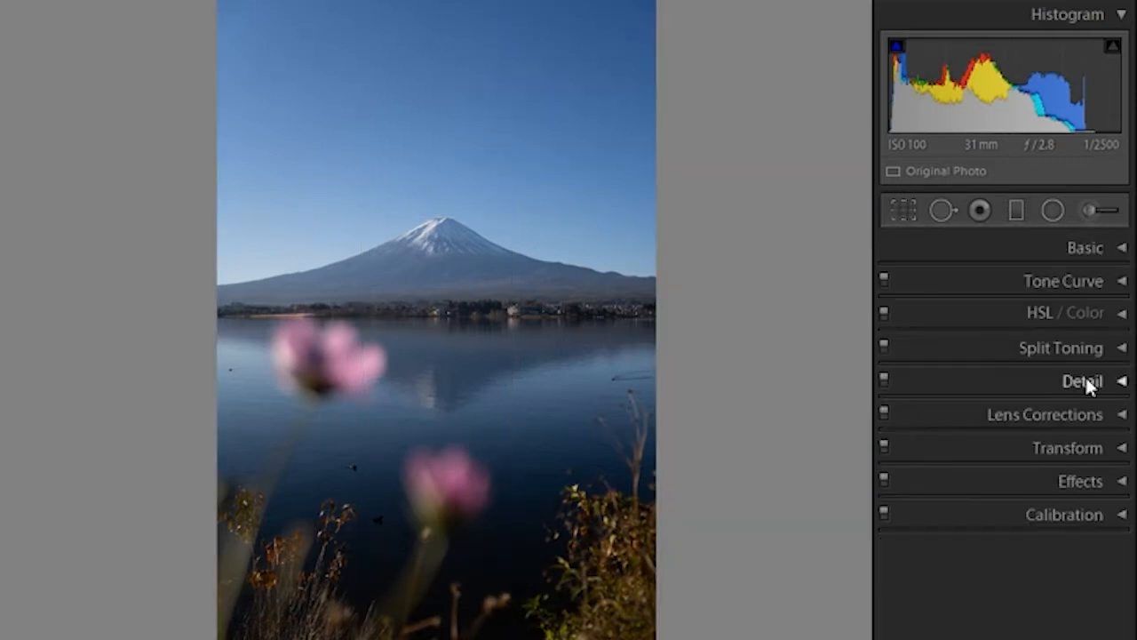
left_click(905, 217)
left_click(1064, 283)
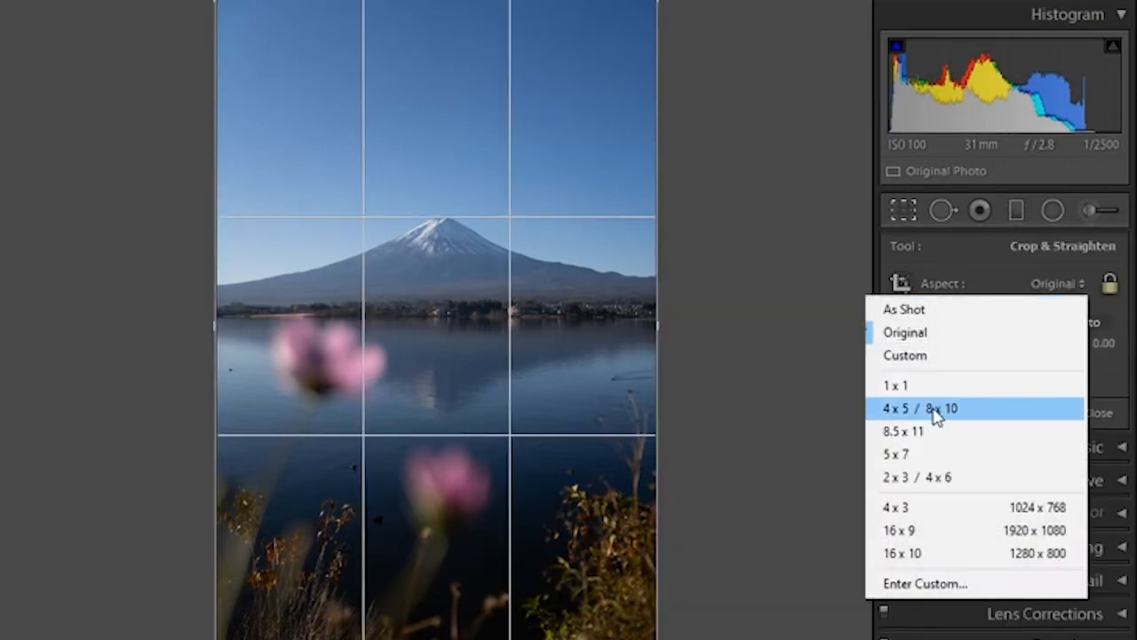
left_click(936, 408)
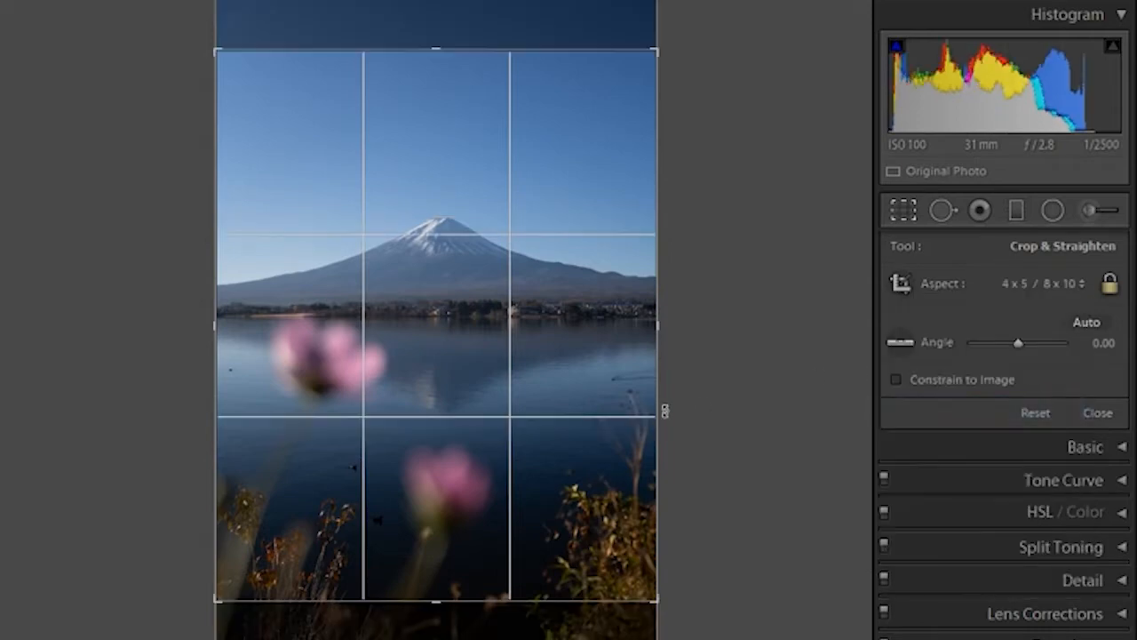
left_click(904, 217)
Step: Inspect the horizon up close and straighten the photo along the far shoreline to an angle of 0.67
left_click(513, 185)
left_click_drag(225, 262, 311, 284)
left_click(500, 317)
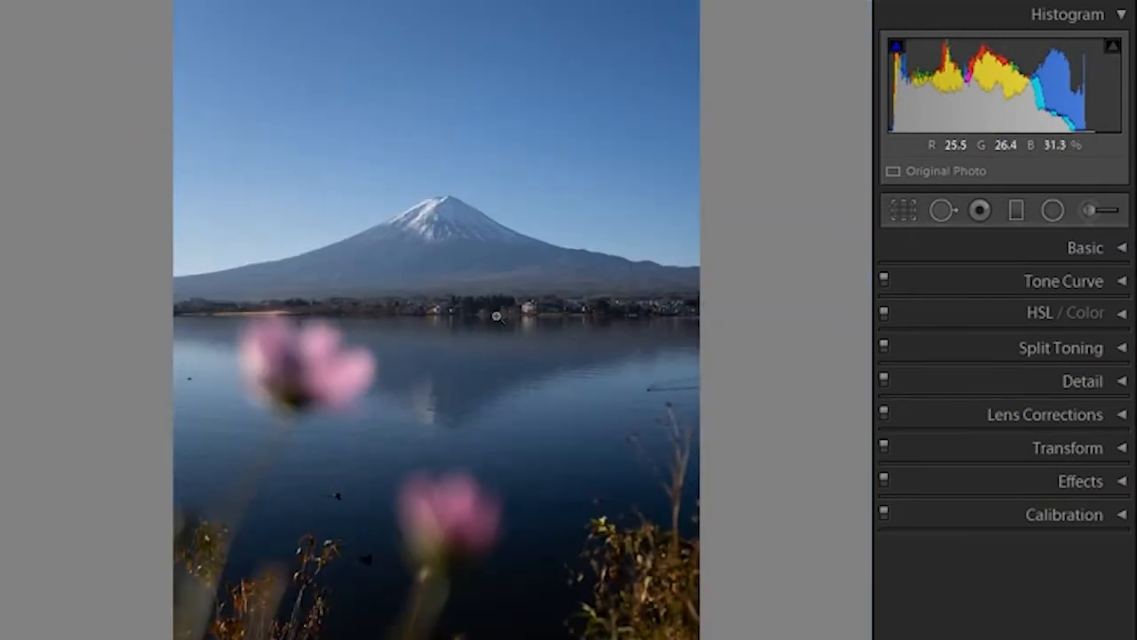
left_click(903, 213)
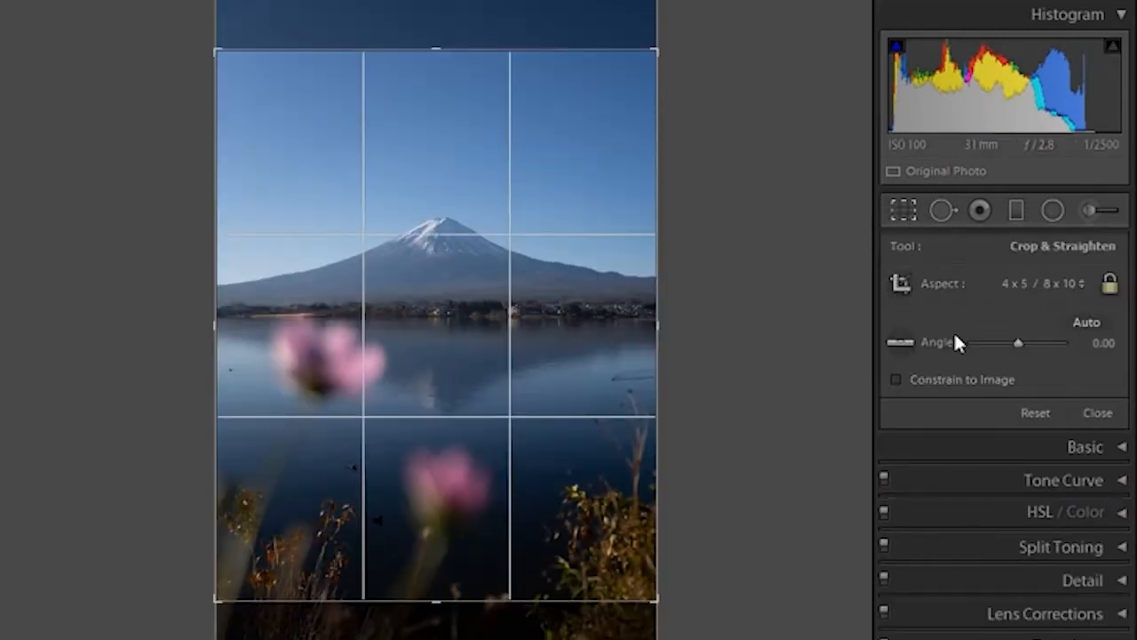
left_click(899, 343)
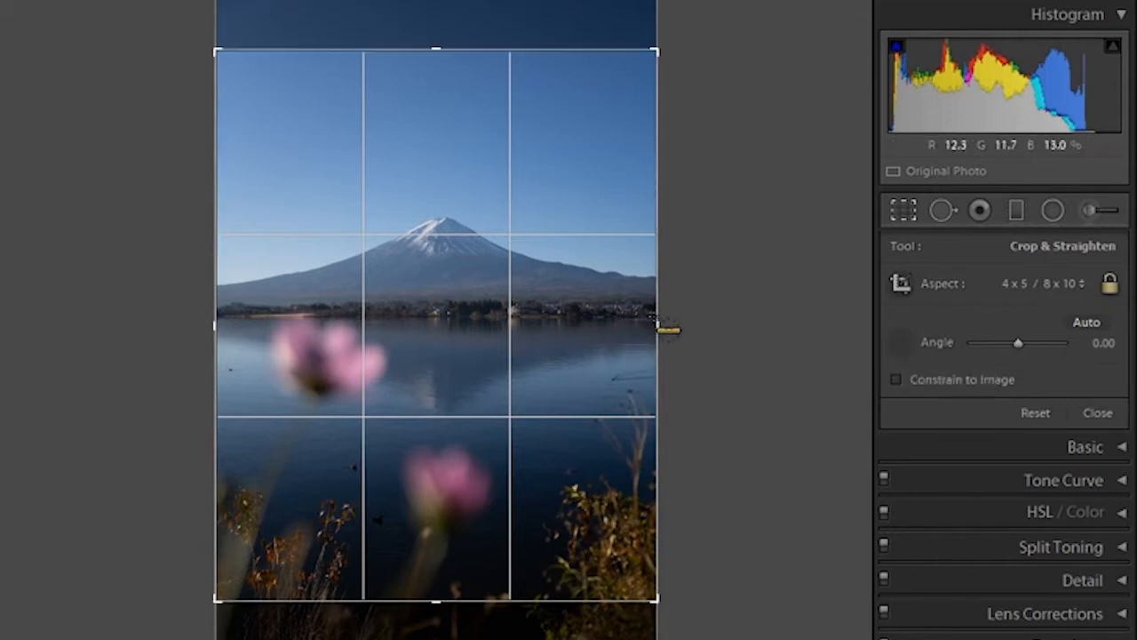
left_click_drag(655, 317, 214, 326)
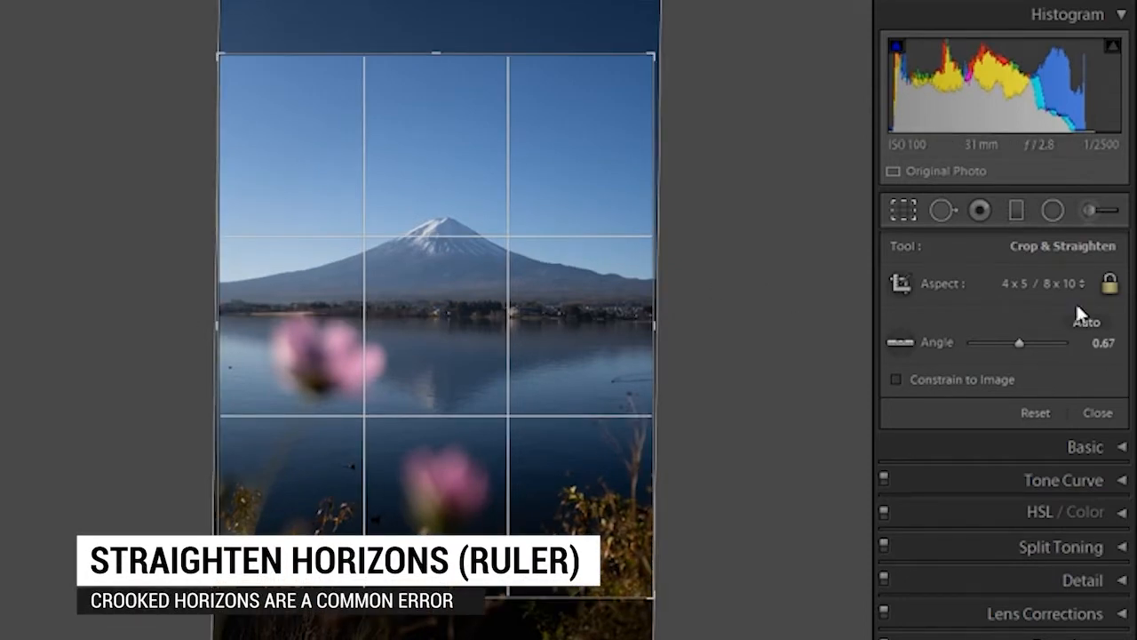
Step: Check the shoreline up close and straighten the photo again along the waterline, to an angle of 0.01
left_click(904, 213)
left_click(491, 306)
left_click(492, 311)
left_click(355, 381)
left_click_drag(355, 381, 486, 477)
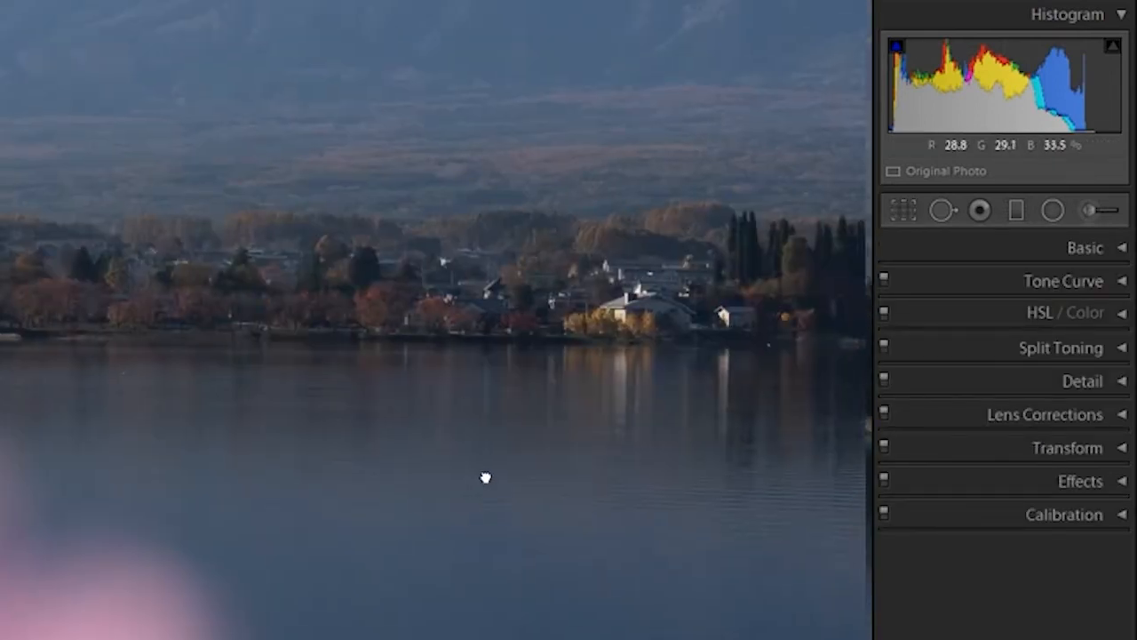
left_click(904, 210)
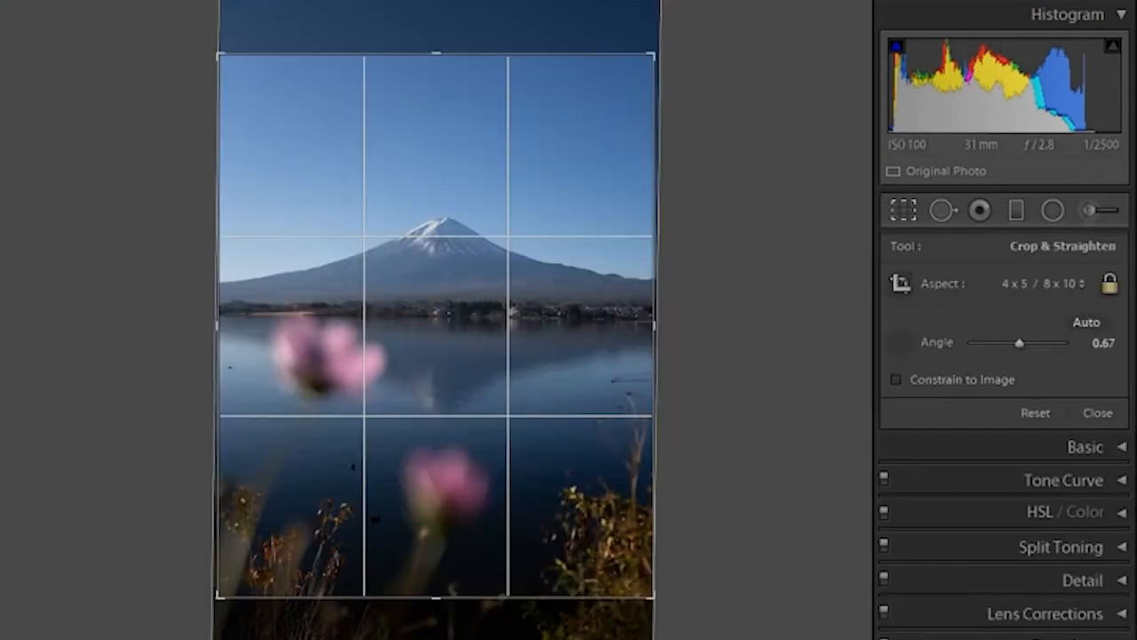
left_click_drag(371, 316, 438, 317)
left_click(894, 211)
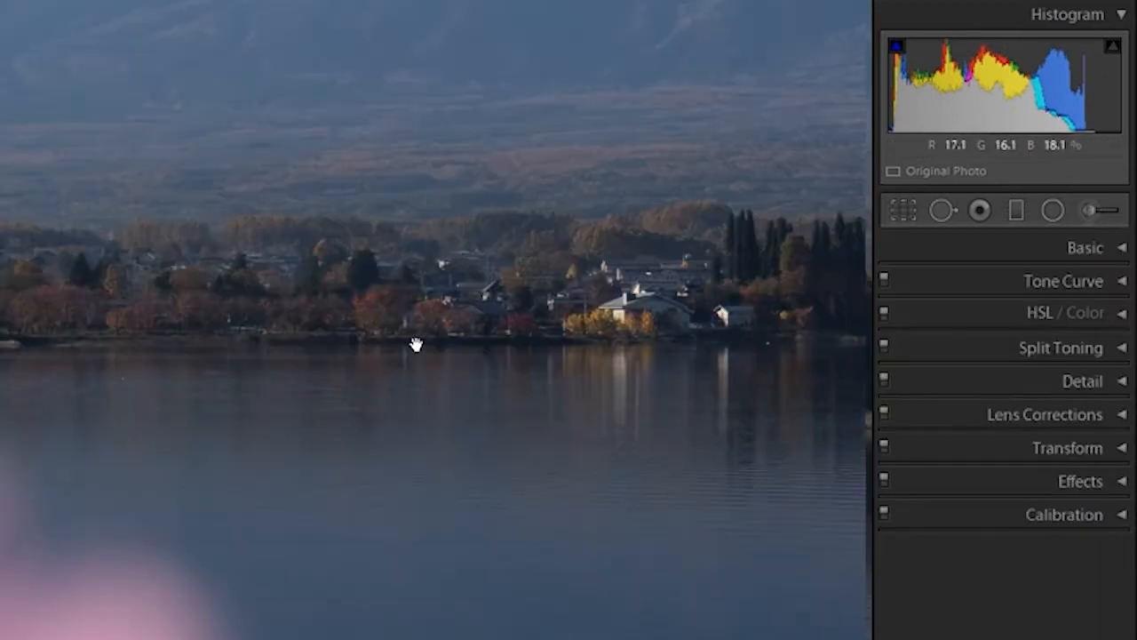
left_click(507, 406)
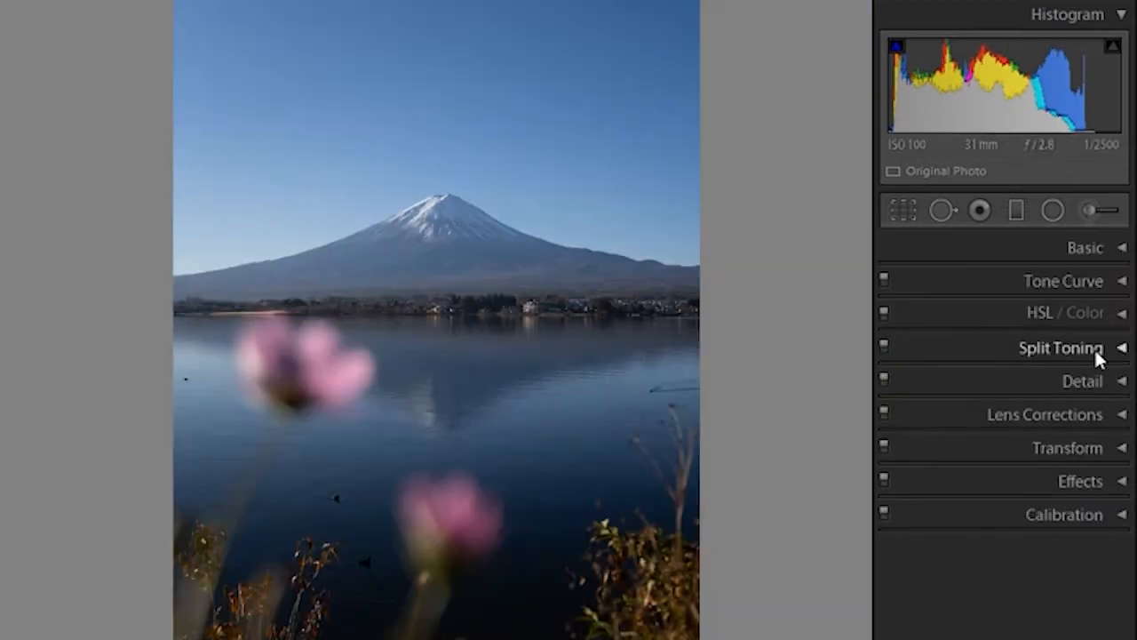
Step: Shift the photo slightly downward within the 4 x 5 crop frame to center the mountain, and apply the crop
left_click(903, 211)
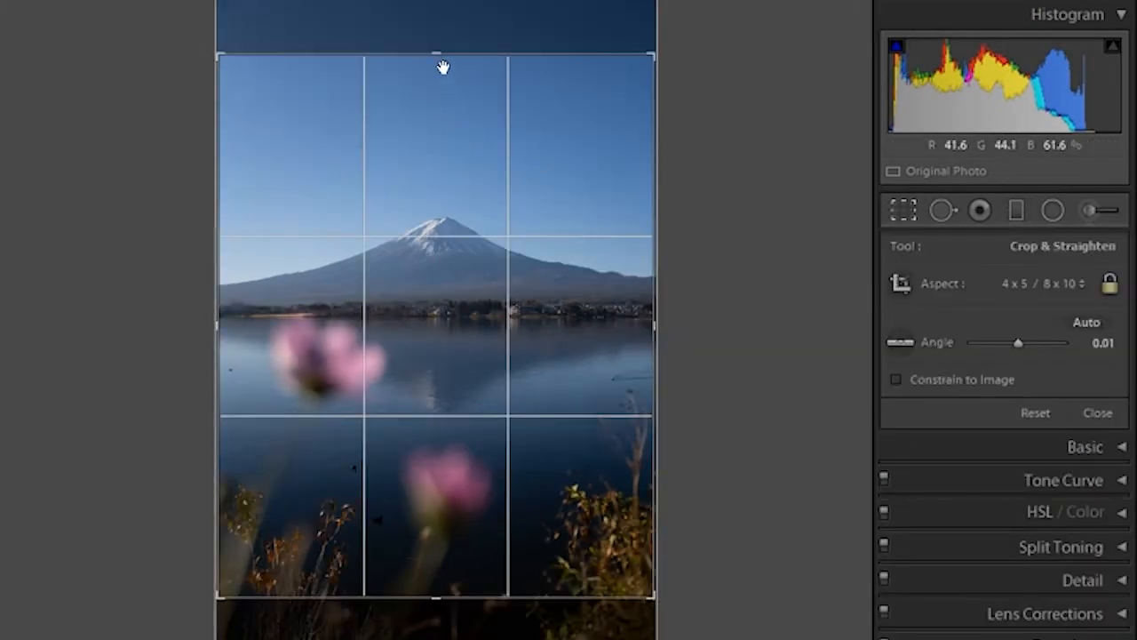
mouse_move(447, 302)
left_mouse_down()
mouse_move(447, 332)
mouse_move(444, 322)
left_mouse_up()
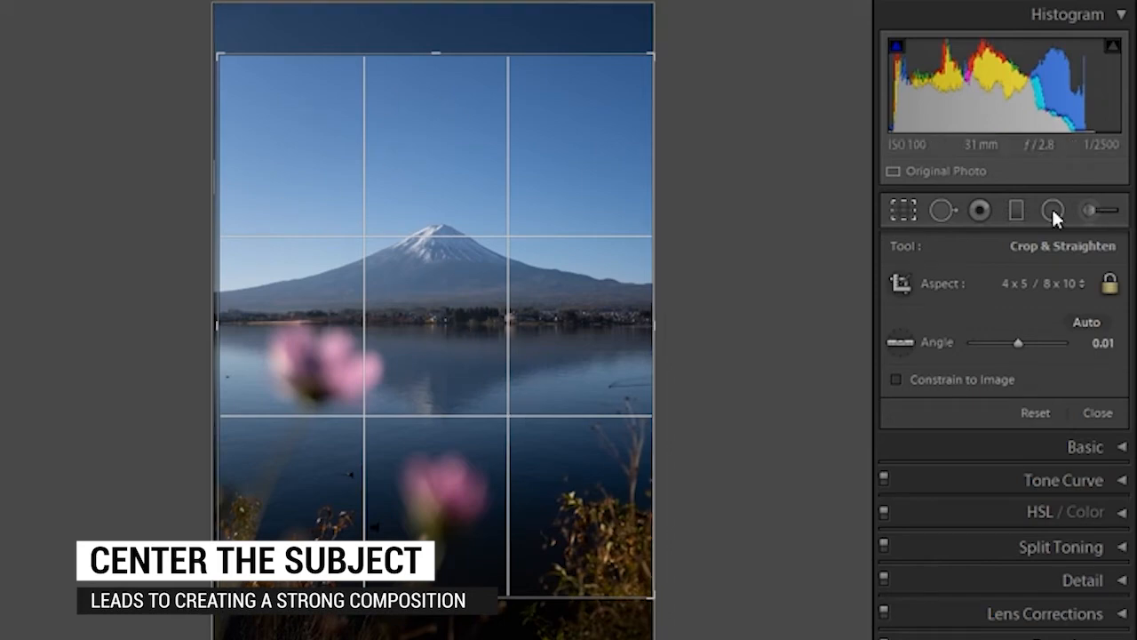
left_click(893, 220)
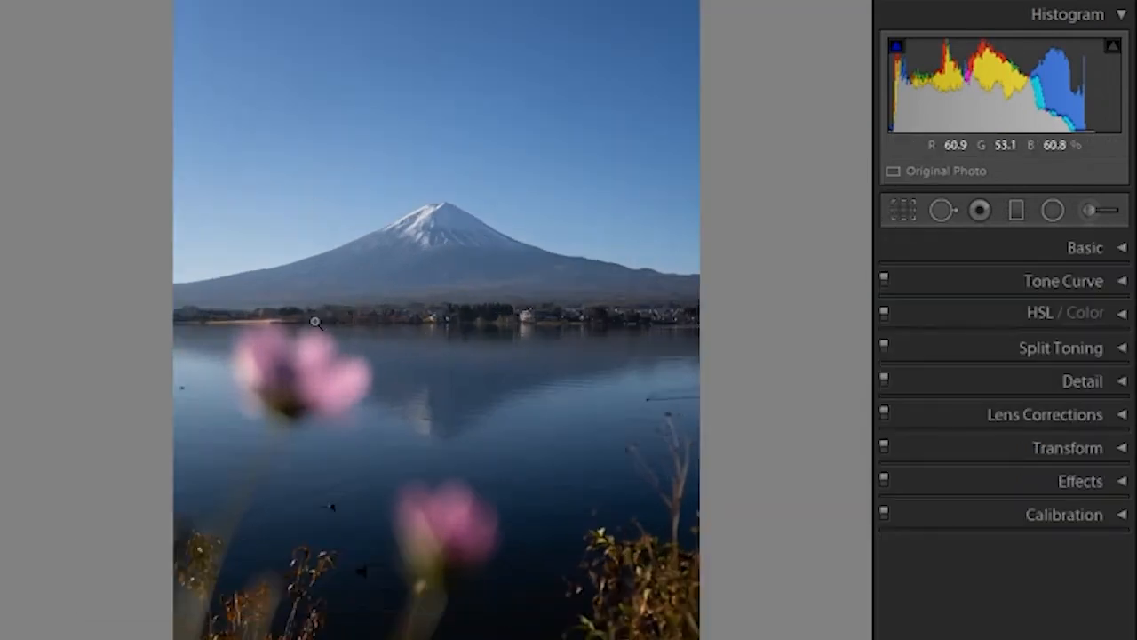
Step: Compare the cropped photo with the 4 x 5 / 8 x 10 crop frame by showing and hiding the crop overlay repeatedly
left_click(454, 272)
left_click(904, 210)
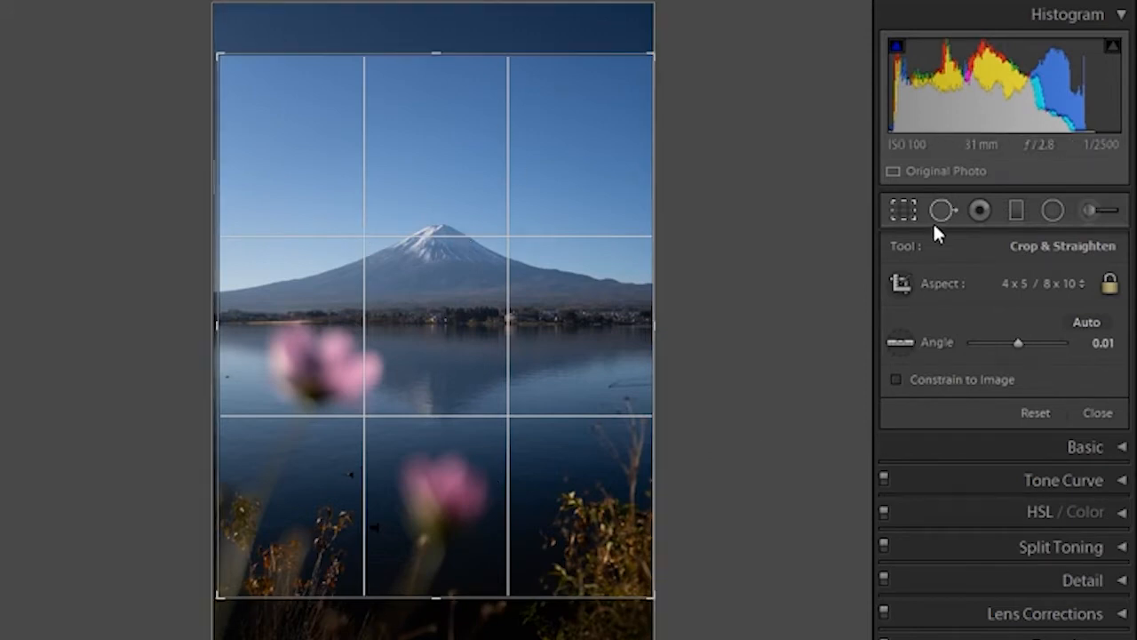
left_click(901, 210)
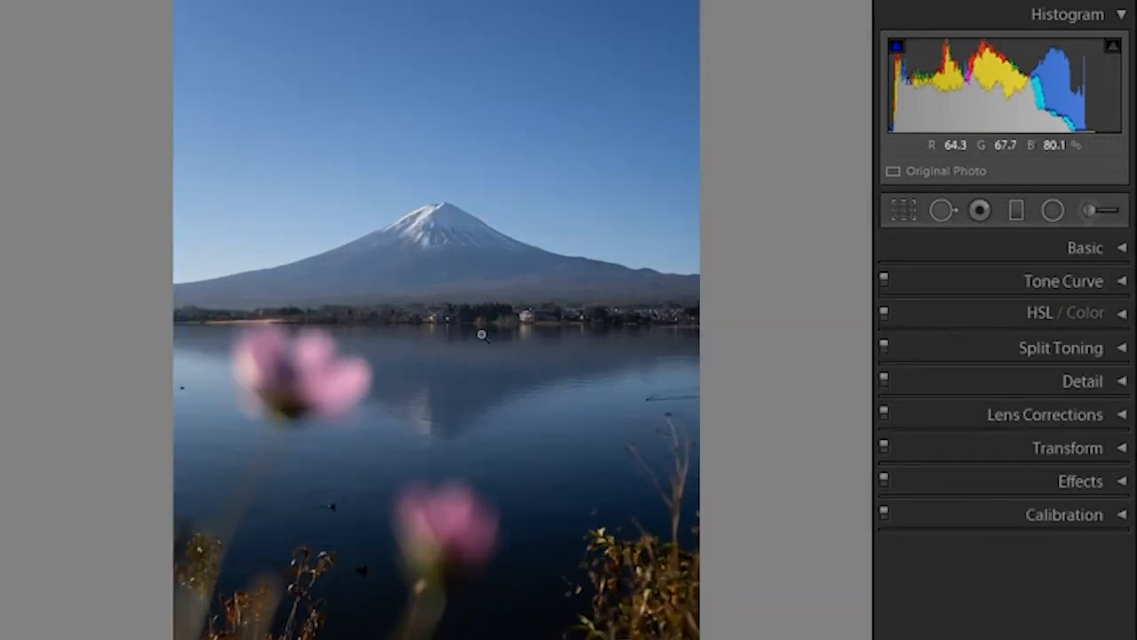
left_click(901, 210)
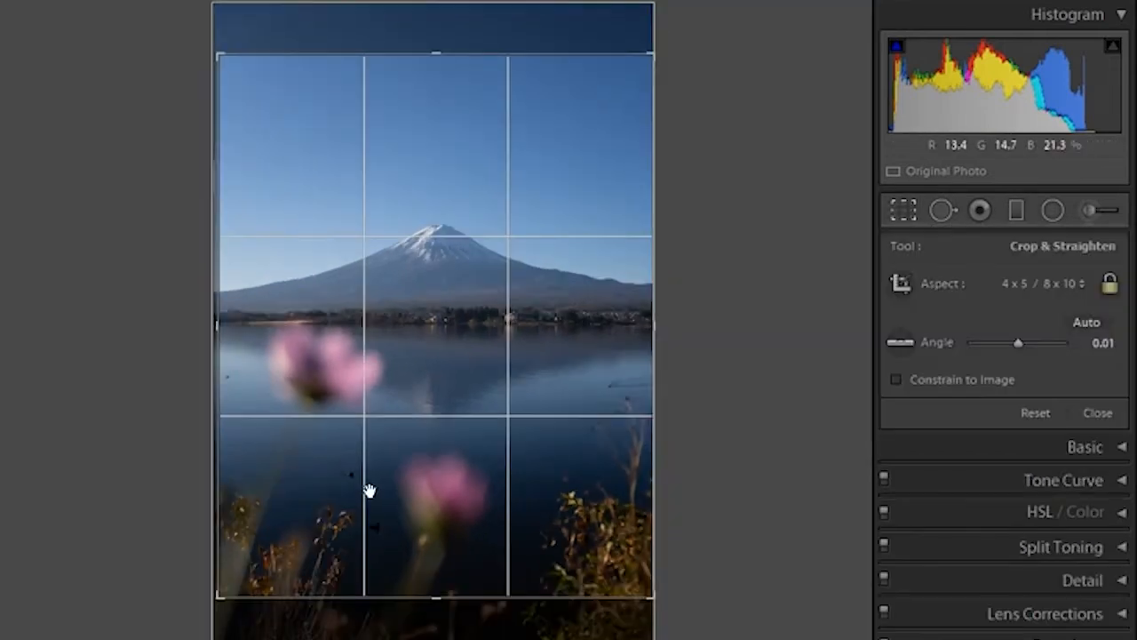
left_click(911, 204)
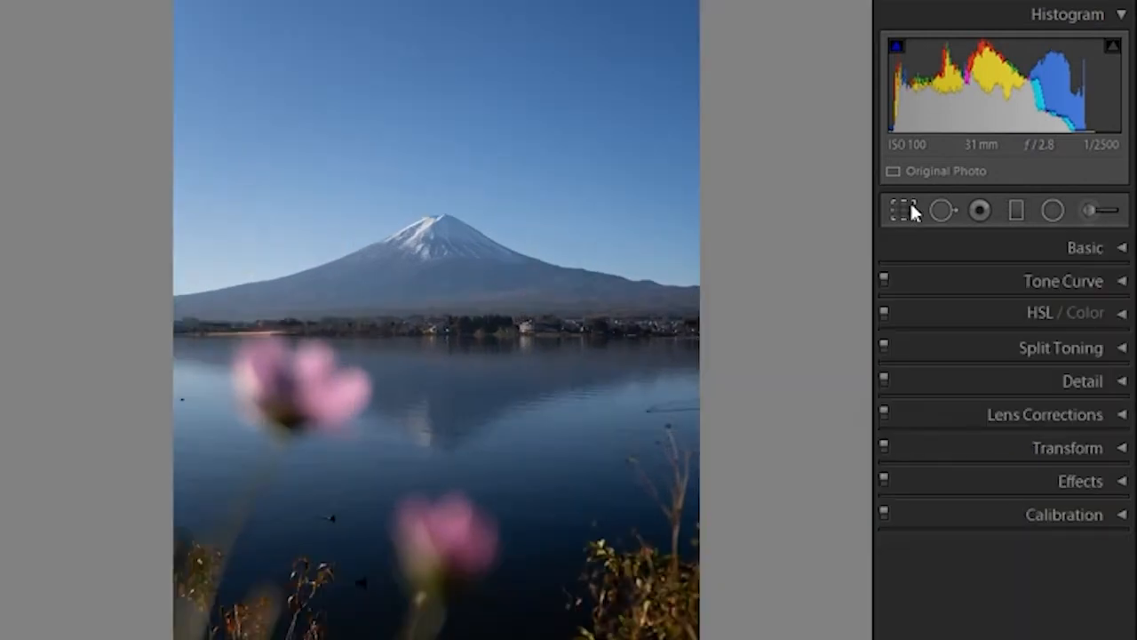
left_click(902, 207)
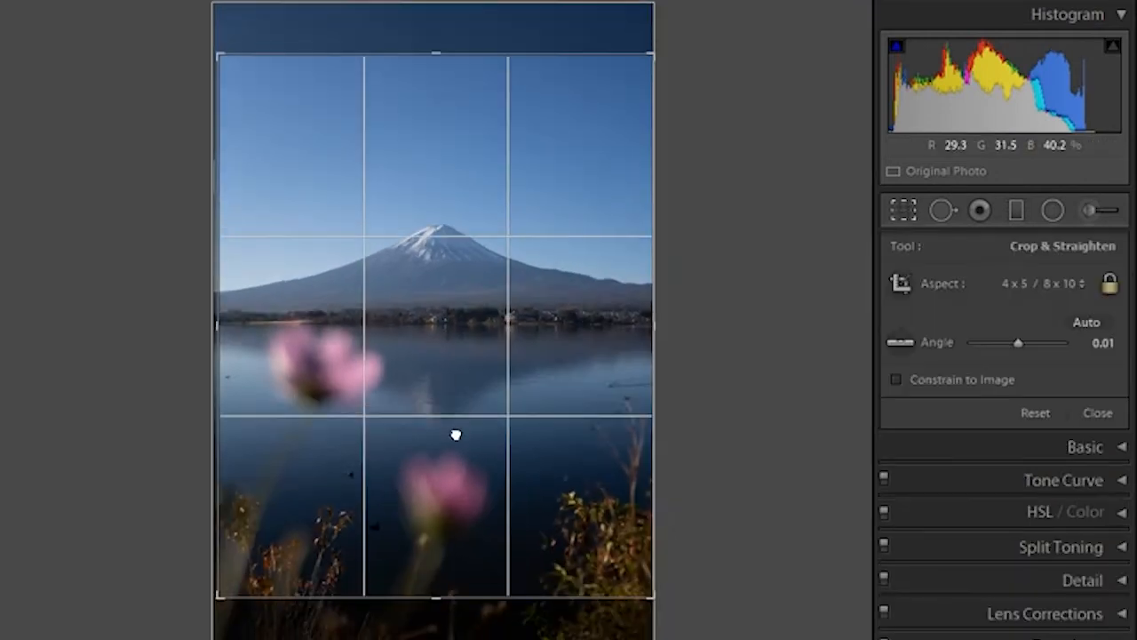
left_click(903, 213)
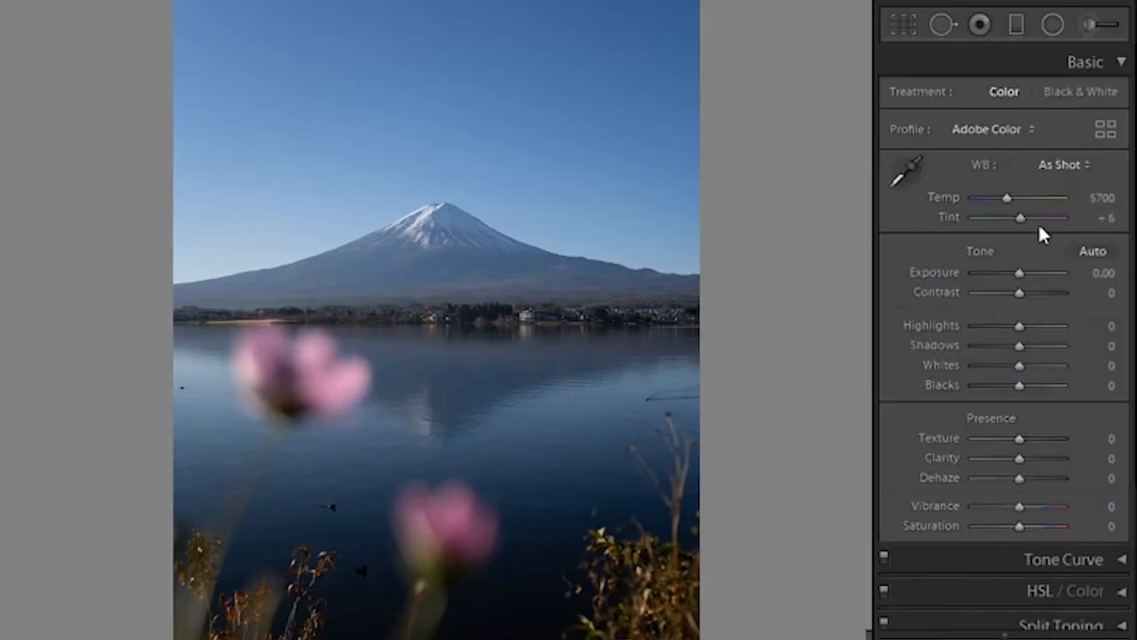
Step: Try shifting the photo's white balance temperature and tint, and undo both changes
scroll(1005, 287, "down", 1)
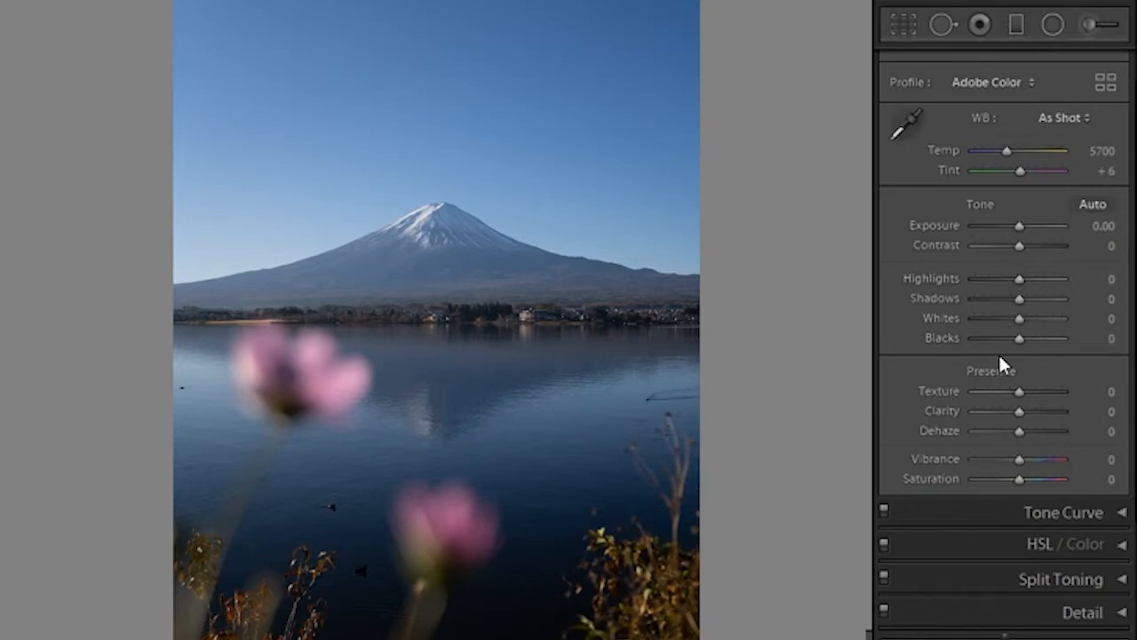
left_click_drag(1003, 149, 1027, 172)
key("ctrl+z")
key("ctrl+z")
Step: Try the tone adjustments, including contrast at +65, highlights at +100 and blacks at -39, undoing each change
left_click_drag(1014, 226, 1043, 237)
key("ctrl+z")
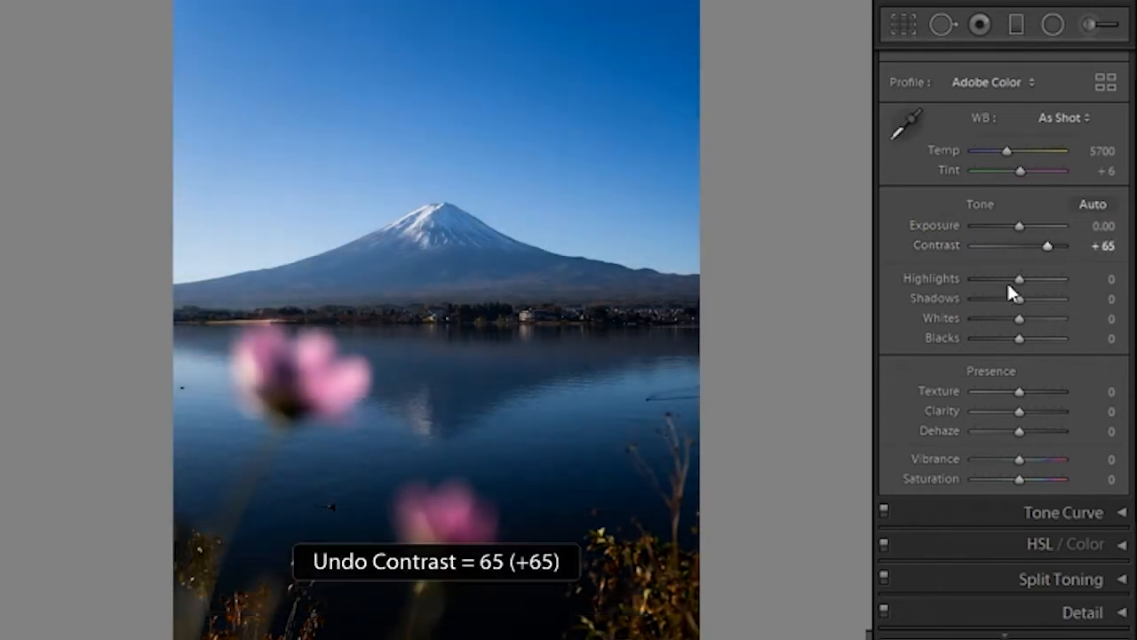
left_click_drag(1018, 283, 1063, 281)
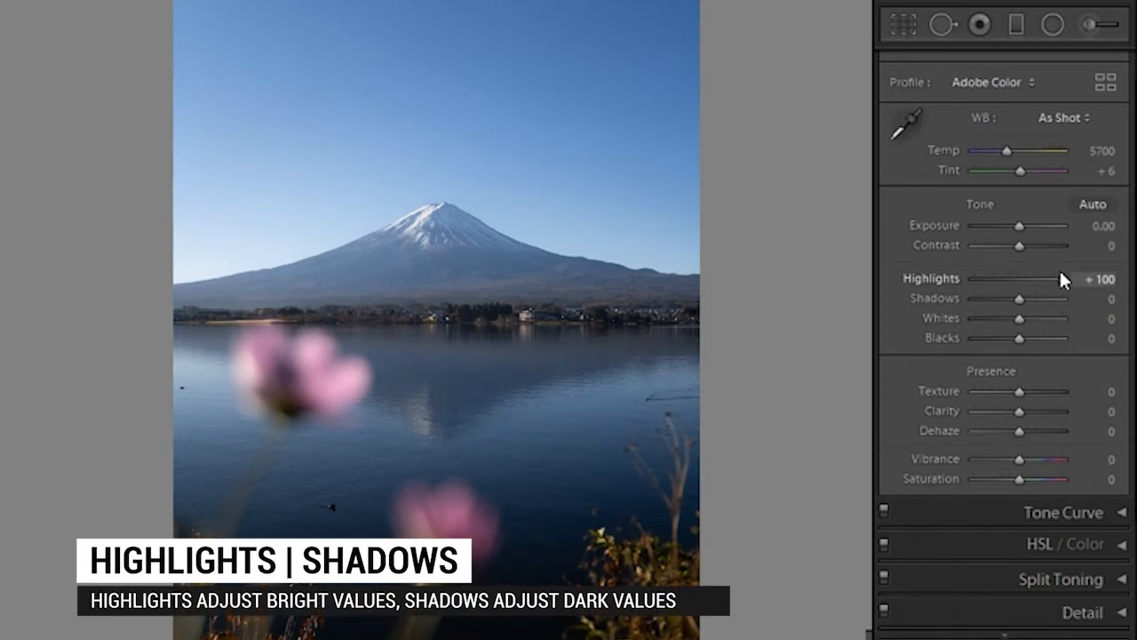
key("ctrl+z")
left_click_drag(1017, 301, 1001, 337)
key("ctrl+z")
key("ctrl+z")
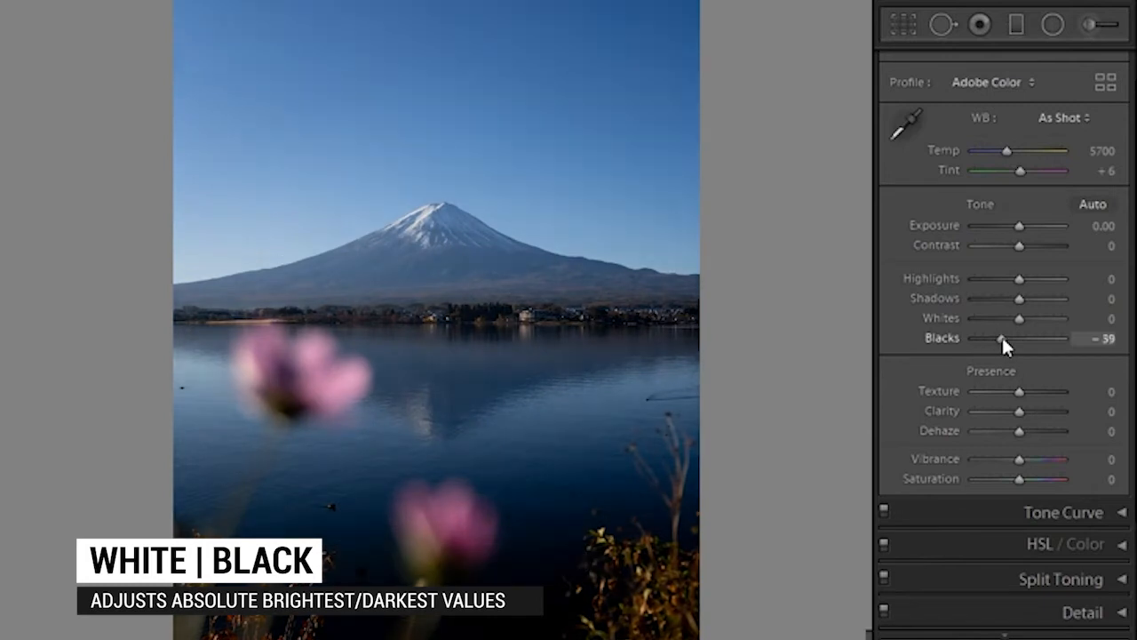
key("ctrl+z")
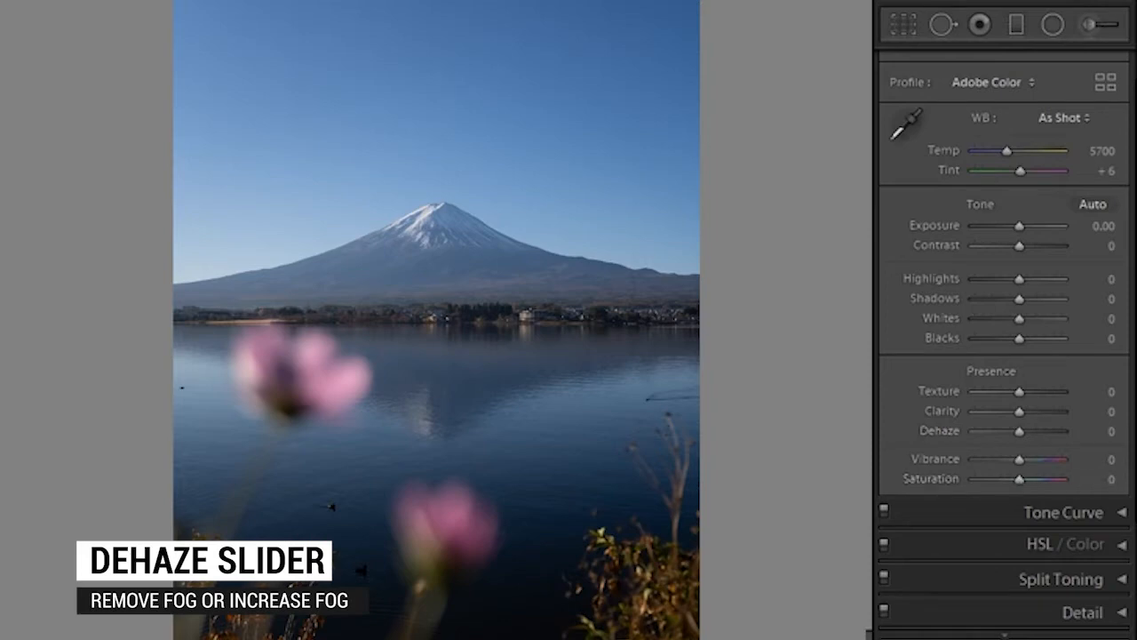
Step: Try a texture of -46, inspect its effect on the water ripples up close, and undo it
left_click_drag(1019, 393, 998, 394)
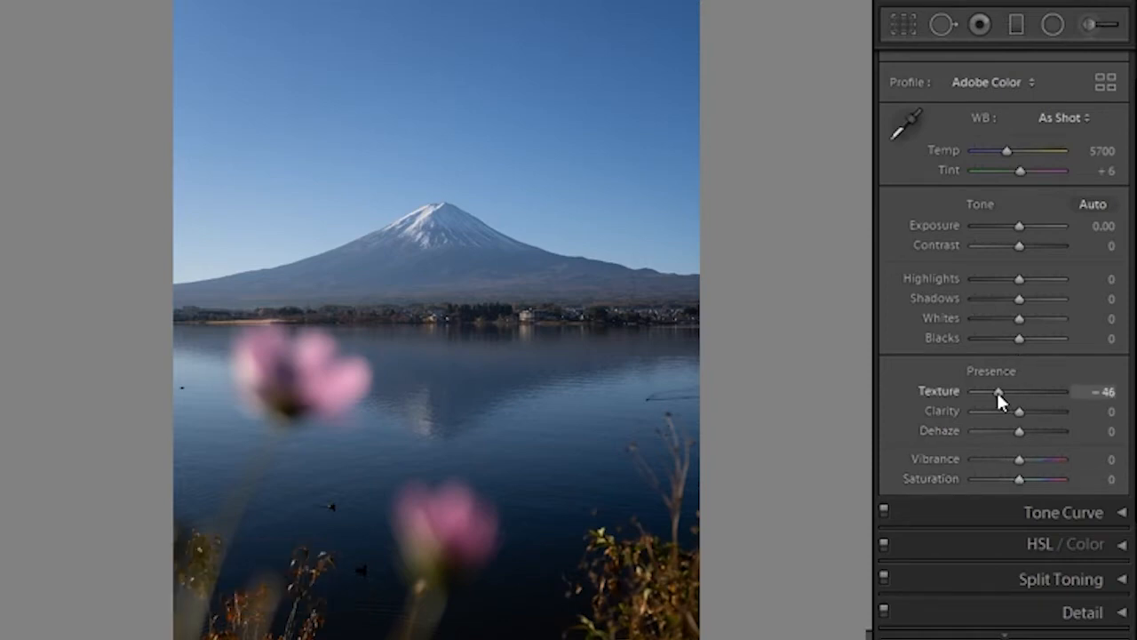
left_click(432, 374)
left_click_drag(432, 373, 213, 104)
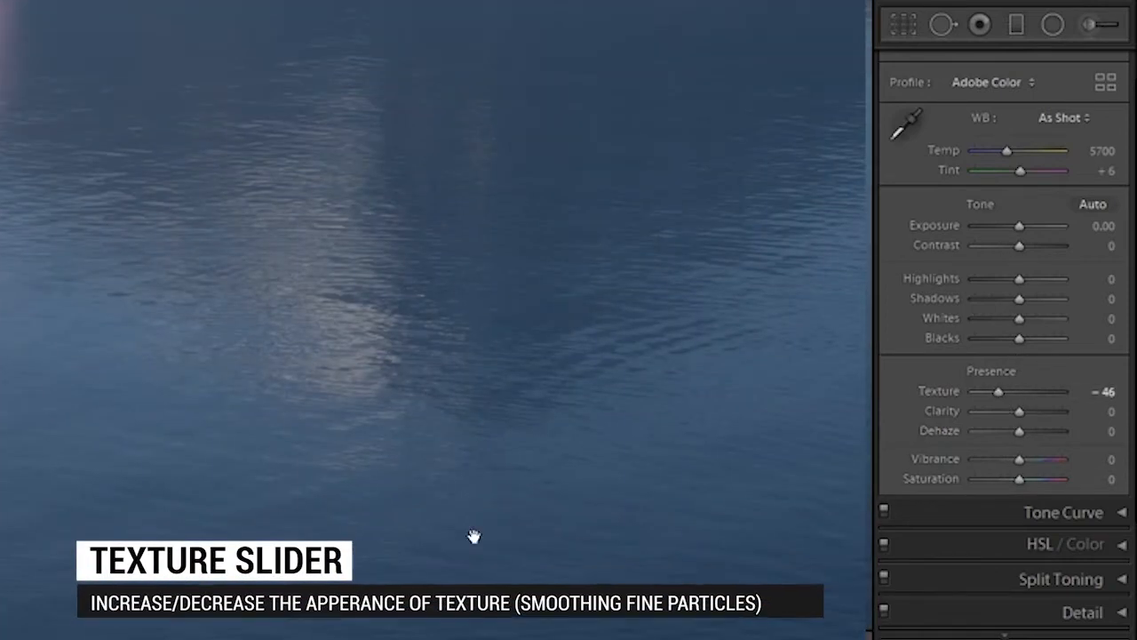
key("ctrl+z")
left_click(478, 410)
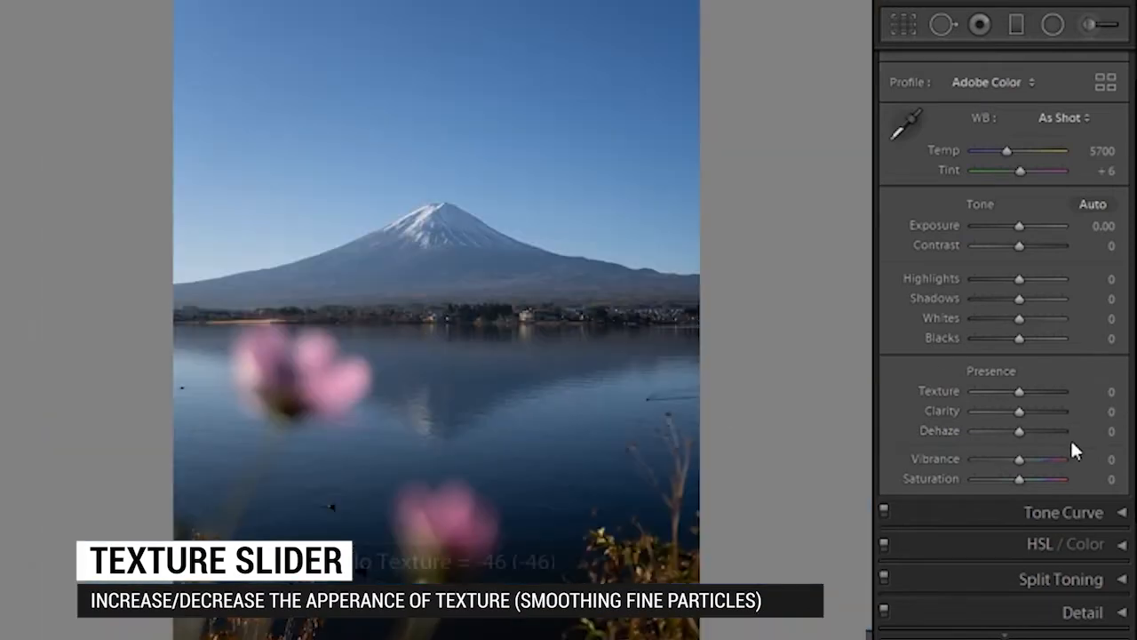
Step: Try a clarity of +100, inspect its effect on the lake surface up close, and undo it
left_click_drag(1013, 411, 1078, 409)
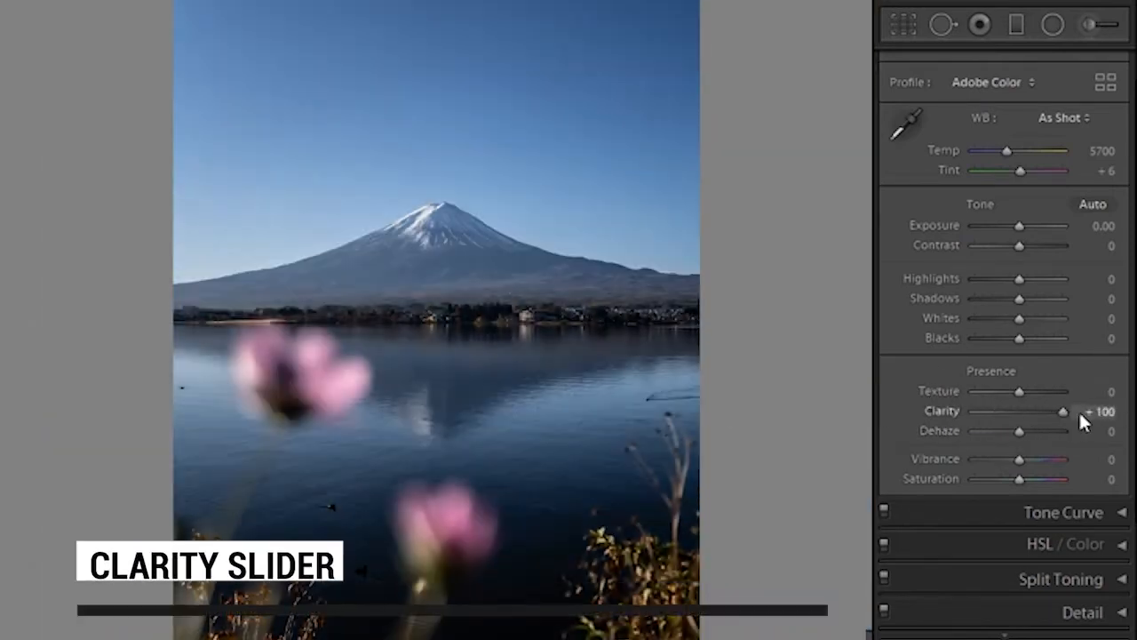
left_click(350, 376)
left_click_drag(200, 354, 361, 564)
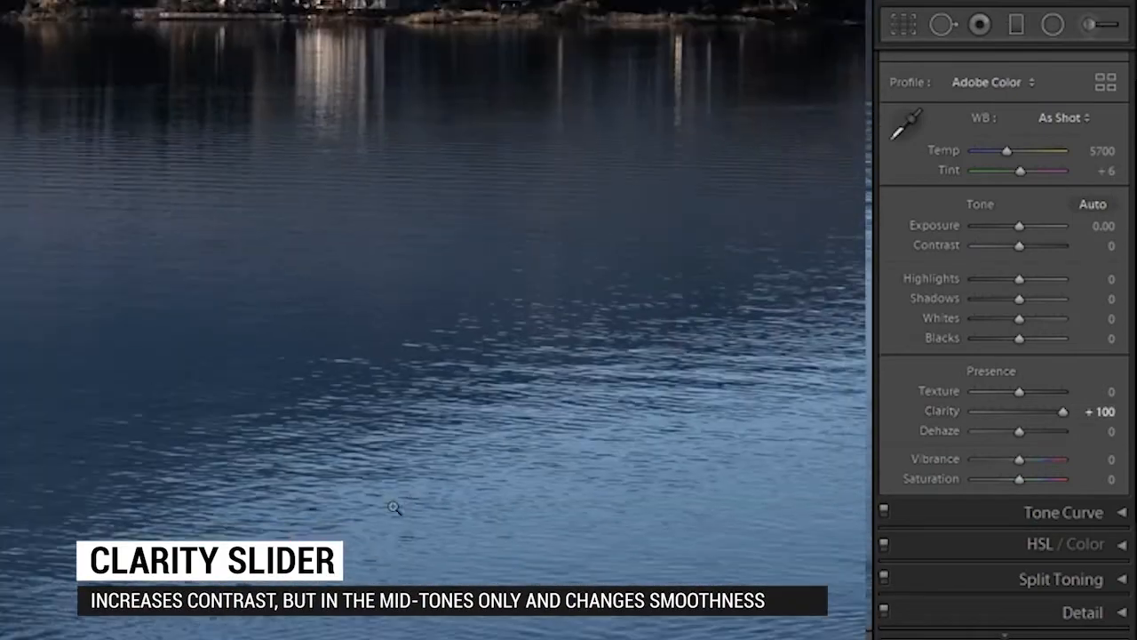
left_click(399, 511)
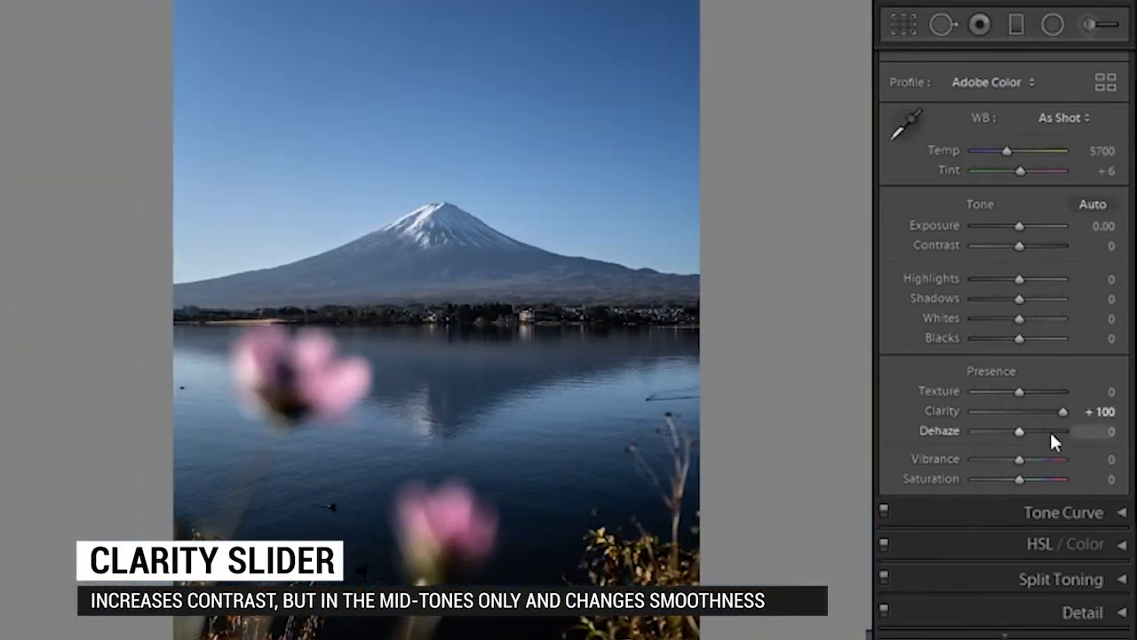
key("ctrl+z")
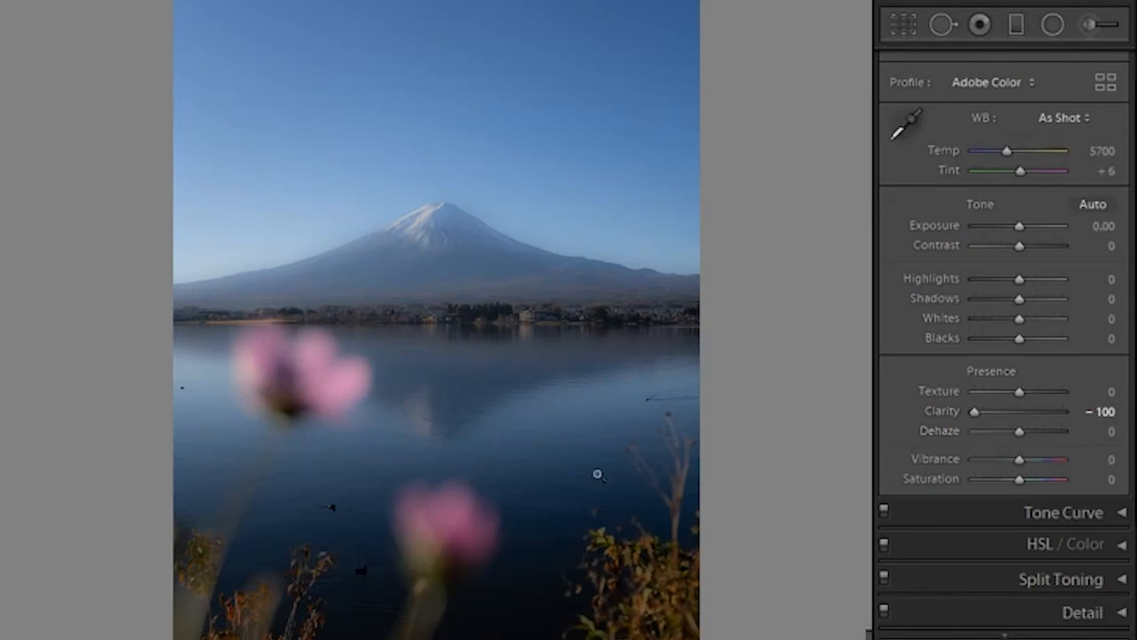
Step: Inspect the mountain up close with clarity at -100, and reset clarity to 0
left_click(414, 246)
left_click_drag(782, 437, 487, 412)
left_click(488, 411)
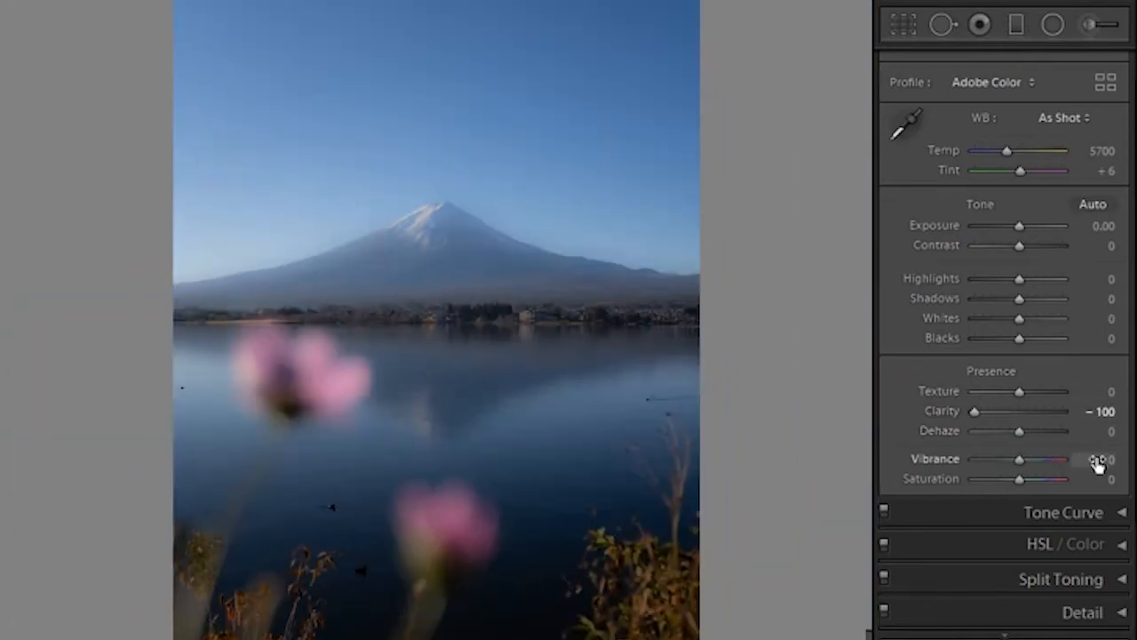
left_click(1100, 413)
type("0")
key("Tab")
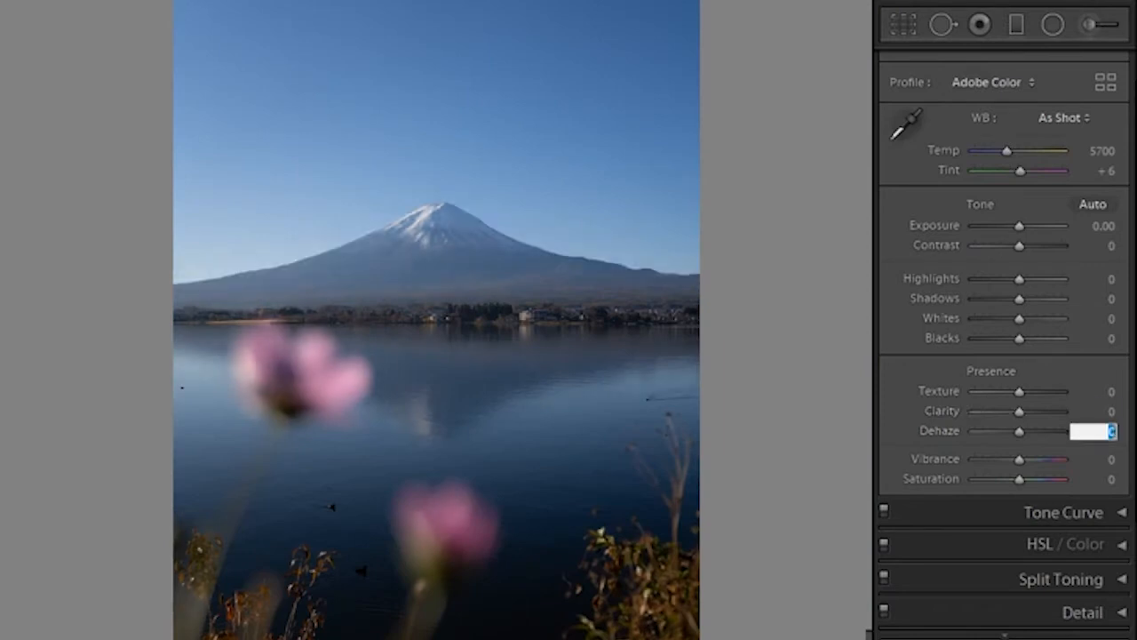
left_click(1054, 444)
Step: Try changing the photo's vibrance and saturation, and revert both adjustments
left_click_drag(1015, 460, 1069, 480)
double_click(1034, 459)
left_click_drag(989, 477, 1047, 494)
key("ctrl+z")
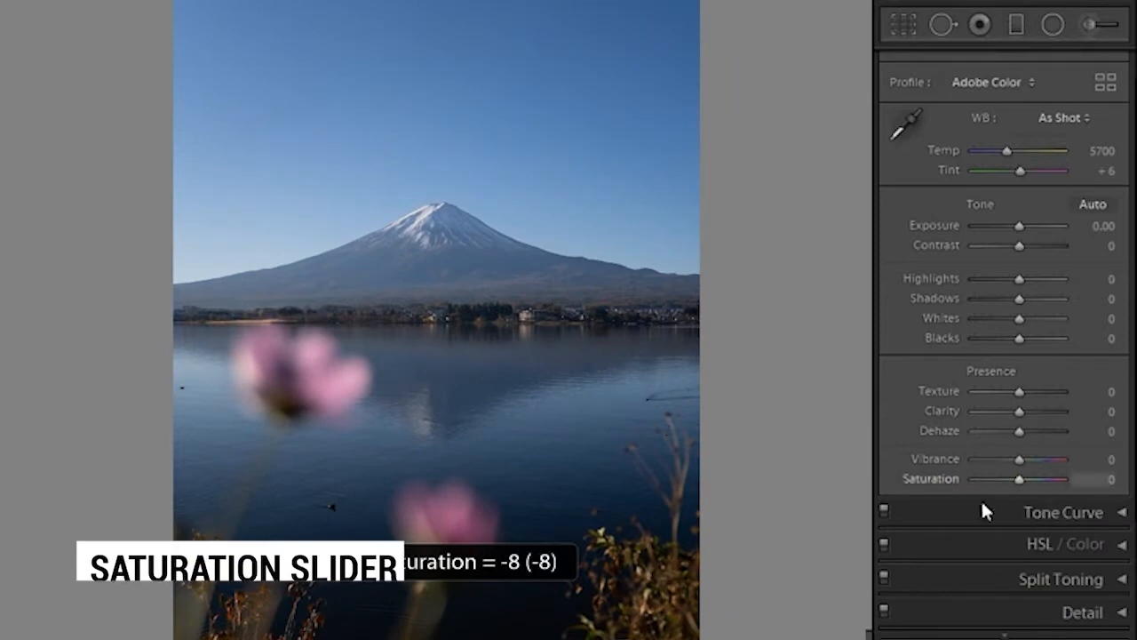
Step: Look over the HSL hue, saturation and luminance controls, and return to the basic adjustments
left_click(1121, 547)
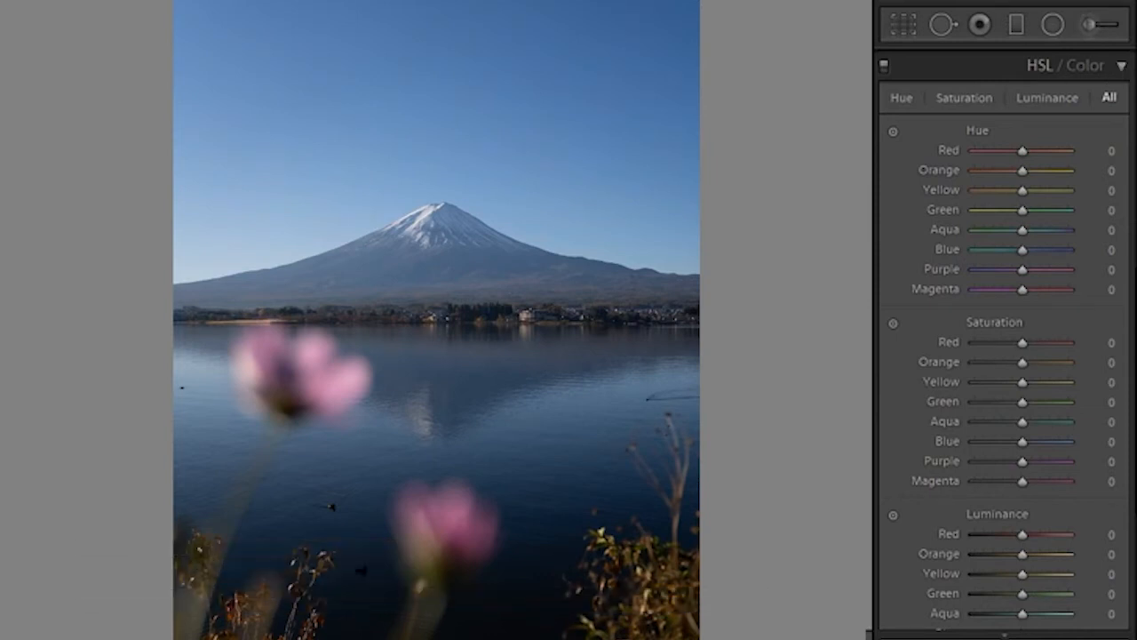
left_click(1122, 67)
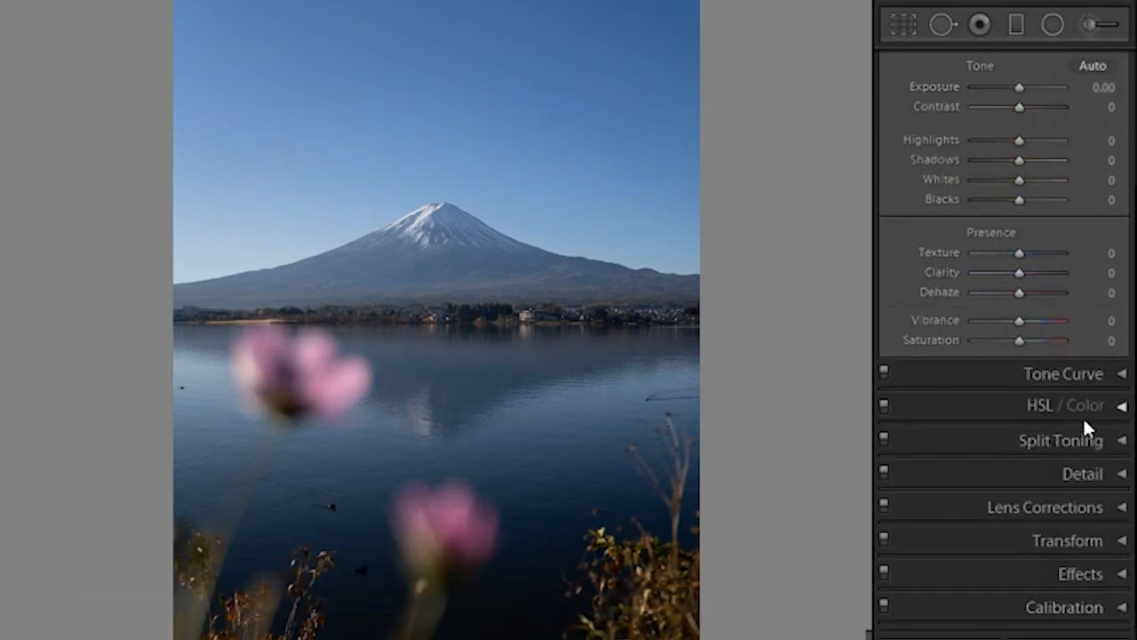
scroll(1082, 418, "up", 3)
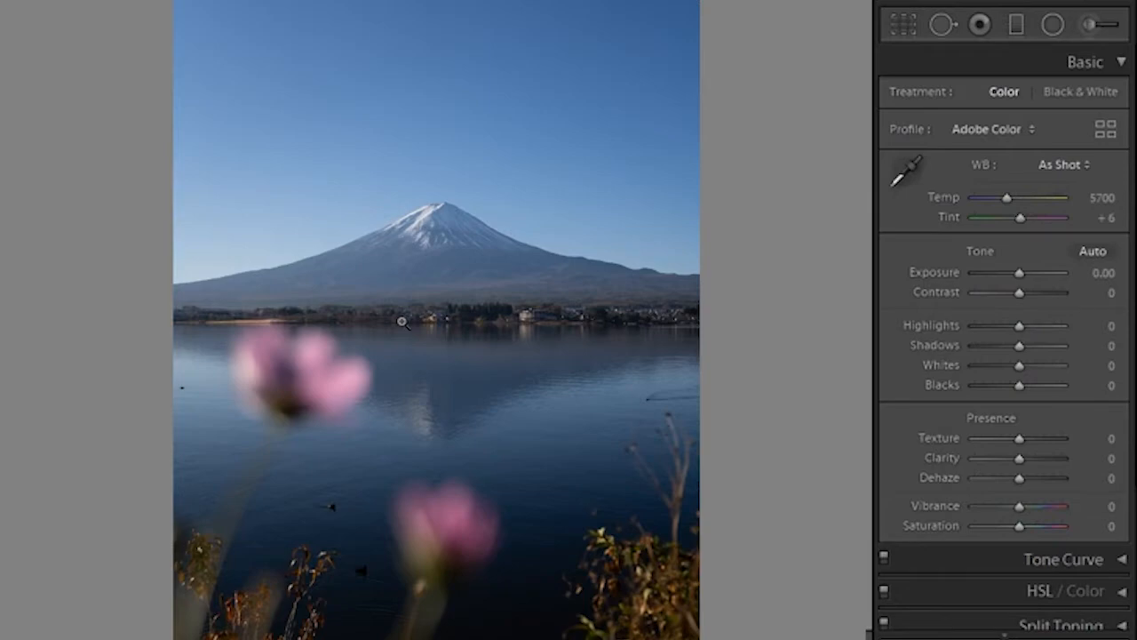
Step: Inspect the snowy mountain up close and warm the photo by setting the white balance temperature to 6300
left_click(482, 305)
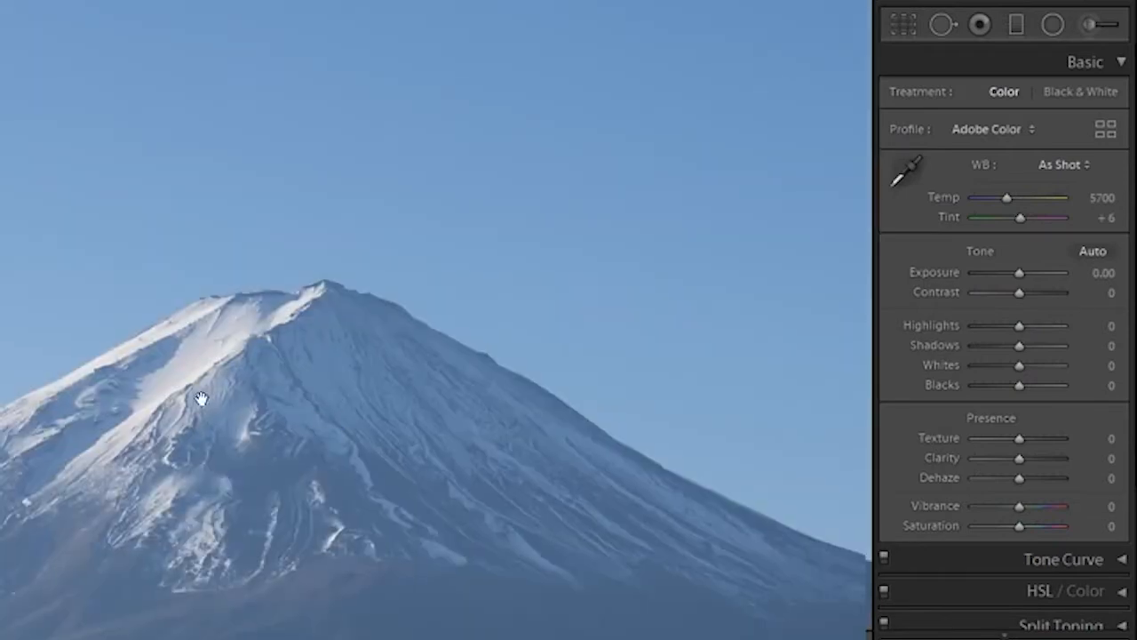
left_click_drag(152, 320, 564, 221)
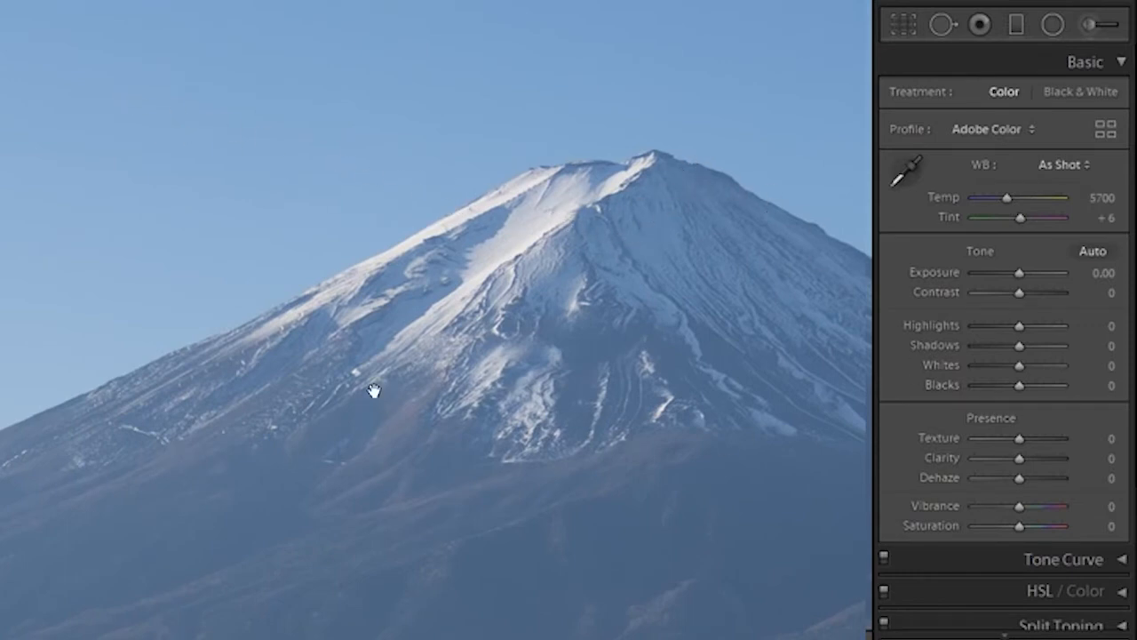
left_click(552, 306)
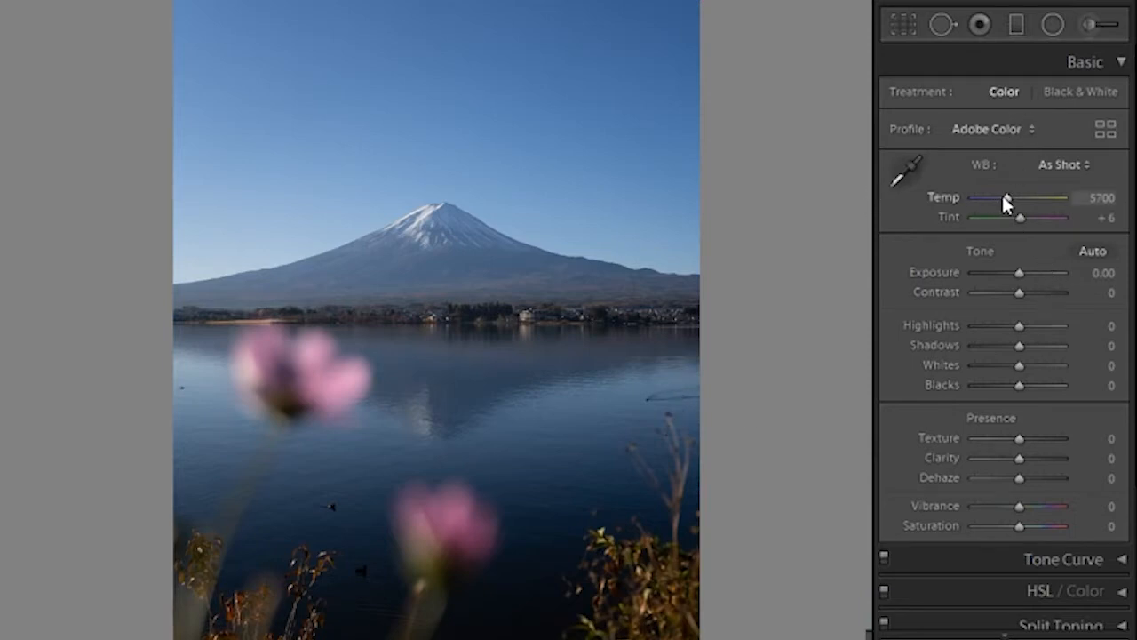
left_click(1075, 196)
type("6300")
key("Return")
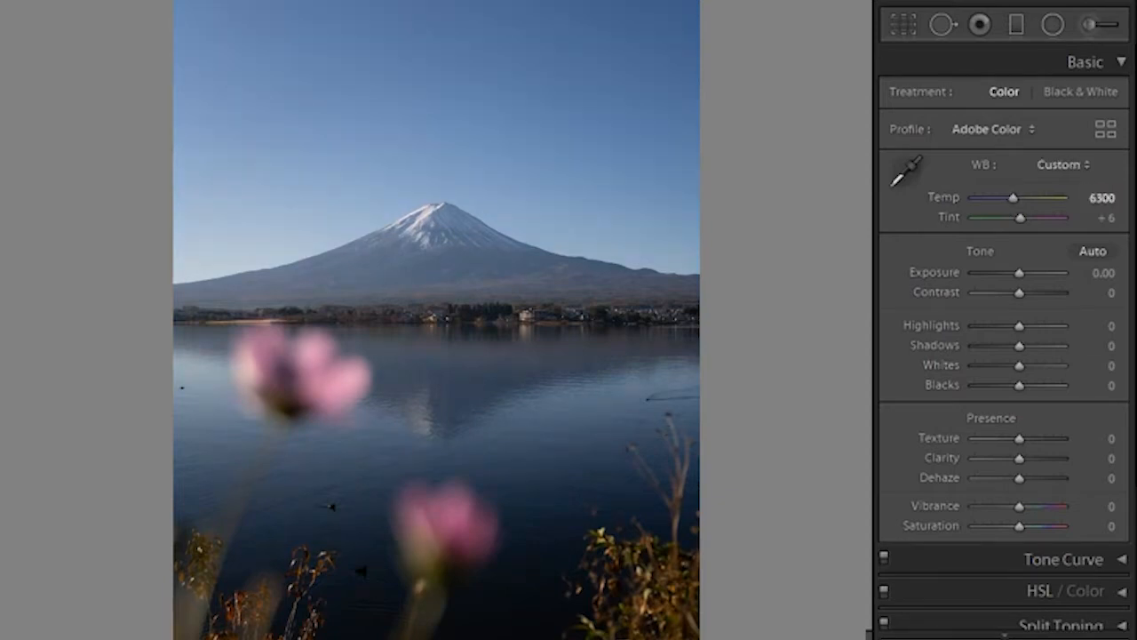
left_click(428, 206)
left_click(369, 479)
Step: Try an exposure of 0.5 and settle on an exposure of 0.1
left_click(1098, 276)
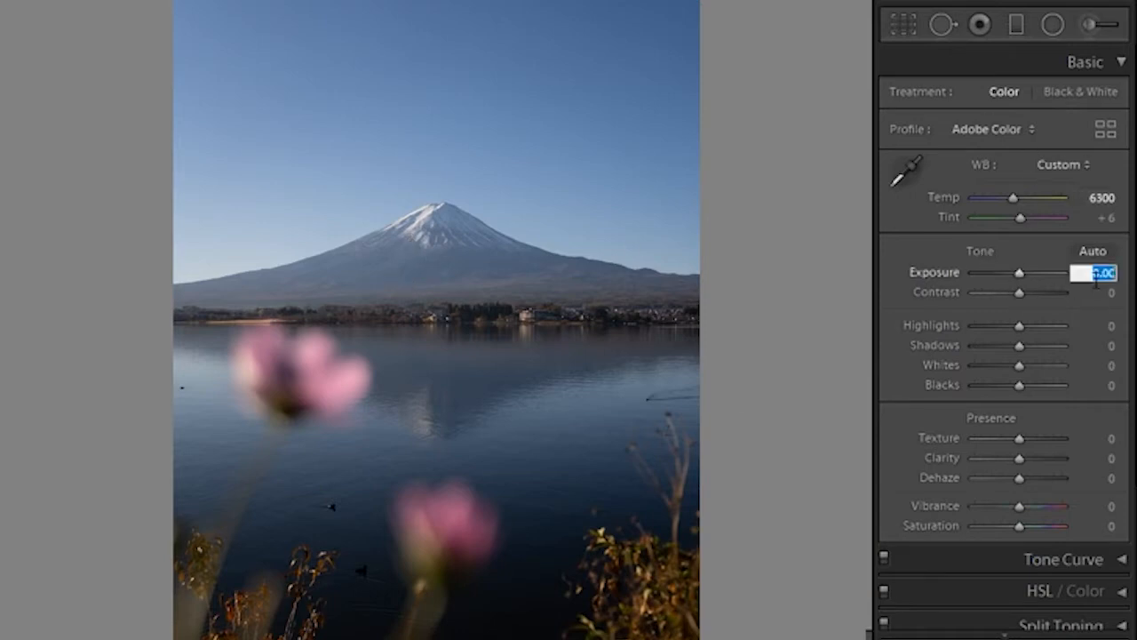
type("0.5")
key("Return")
key("BackSpace")
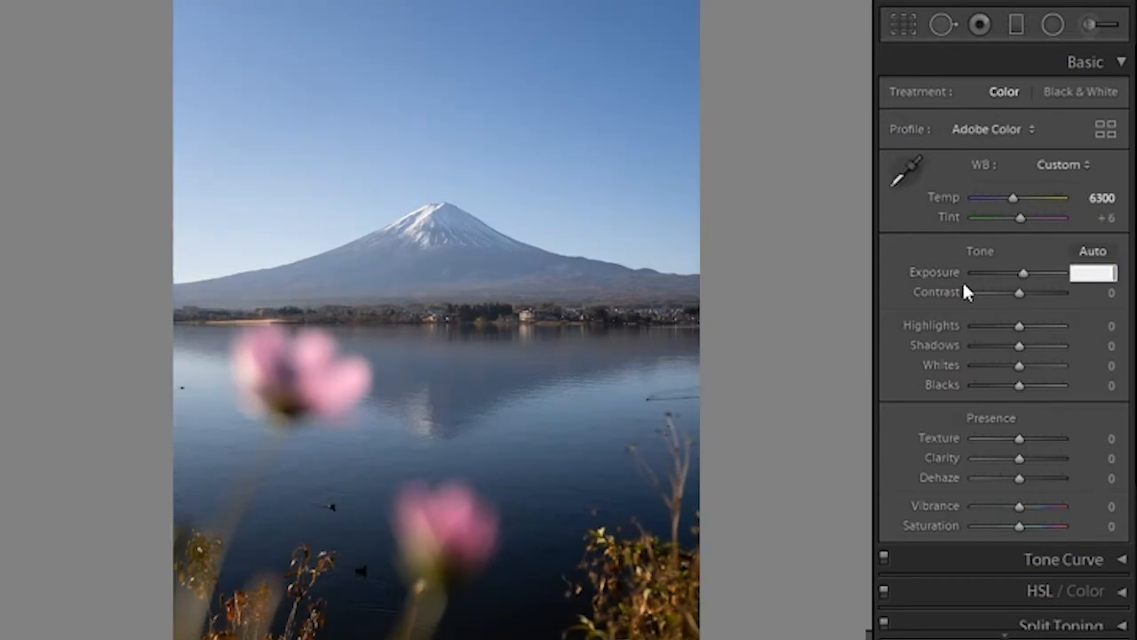
type("0.1")
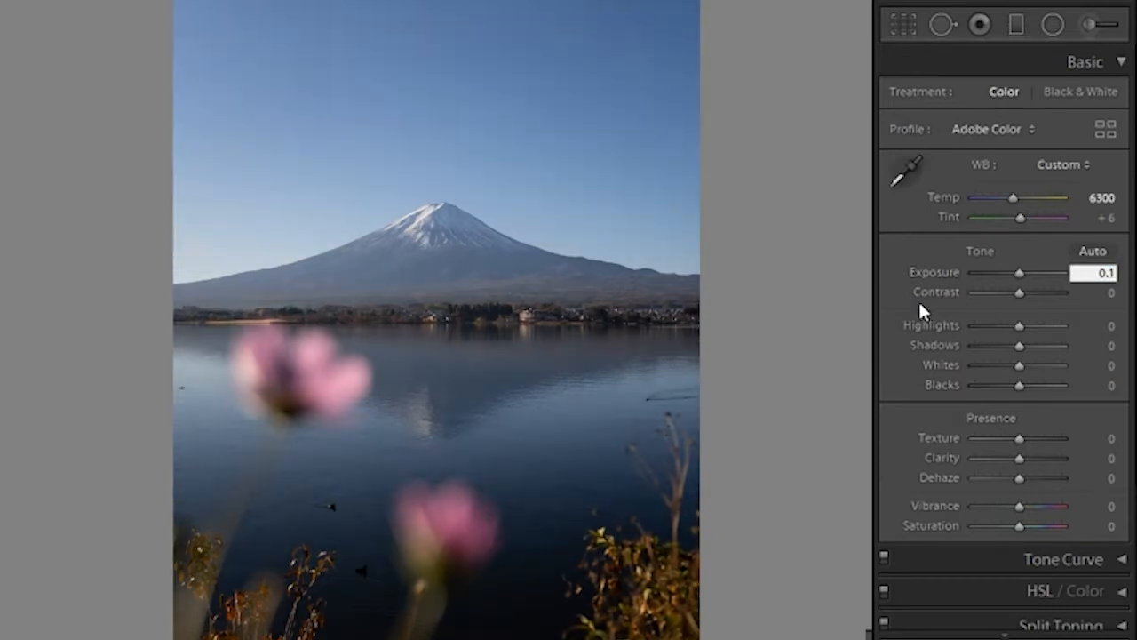
key("Return")
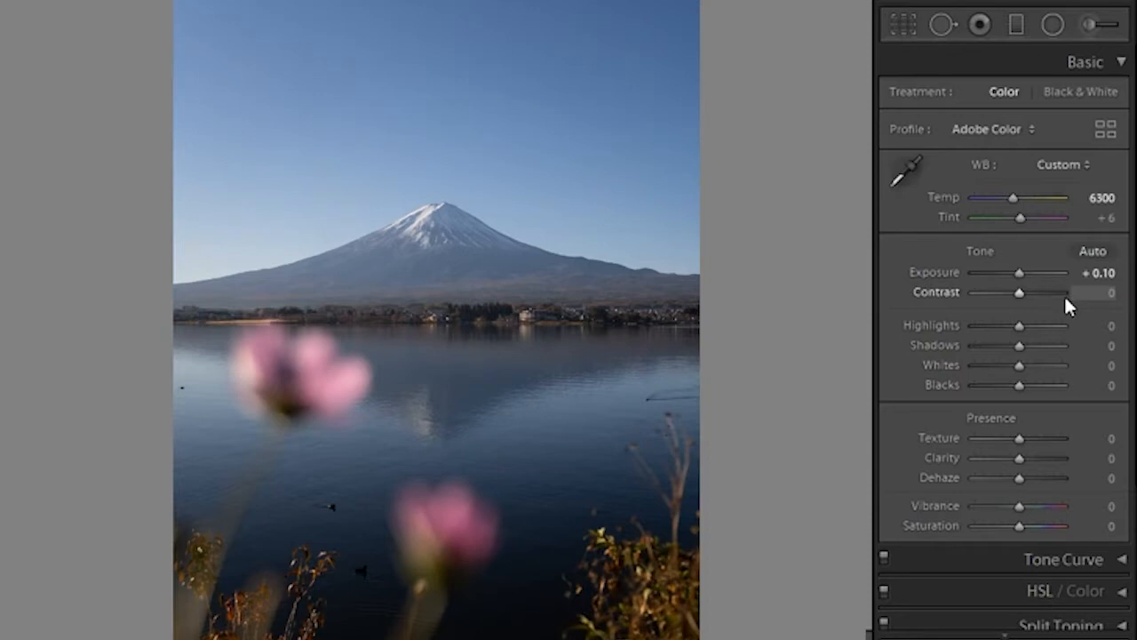
Step: View the RGB tone curve, and return to the basic tone adjustments
scroll(987, 406, "down", 3)
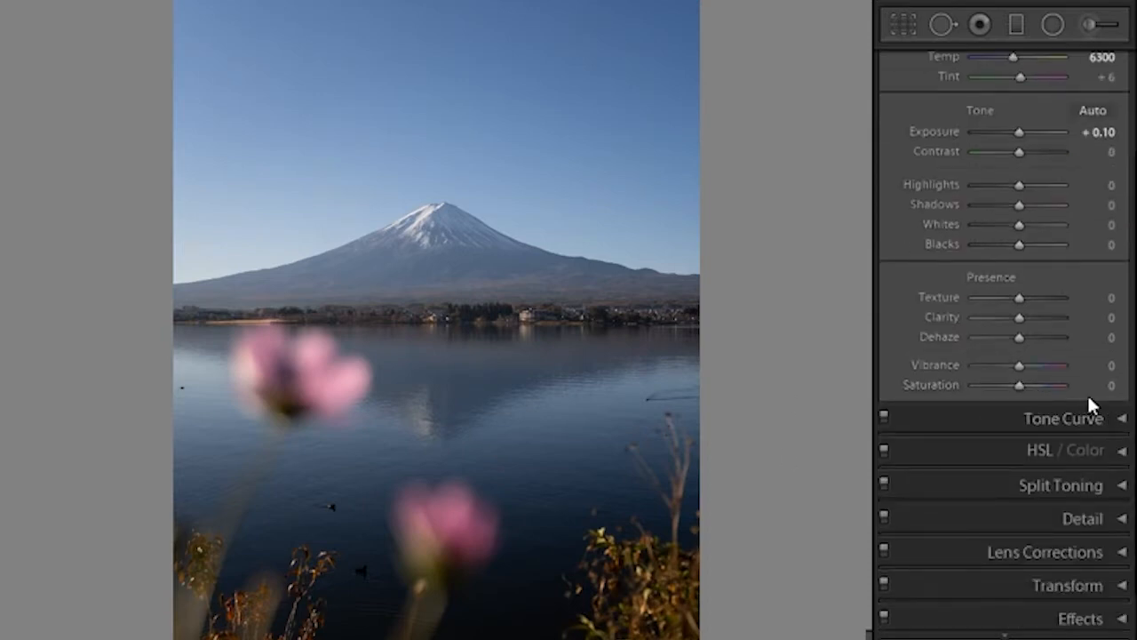
left_click(1123, 421)
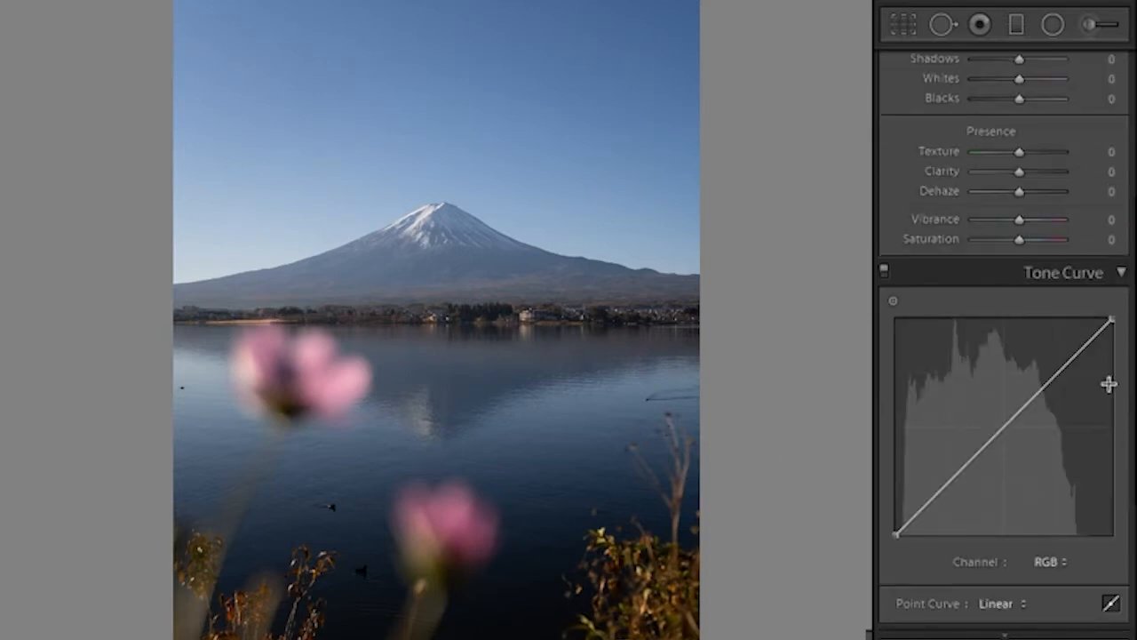
left_click(1119, 262)
scroll(1030, 320, "up", 1)
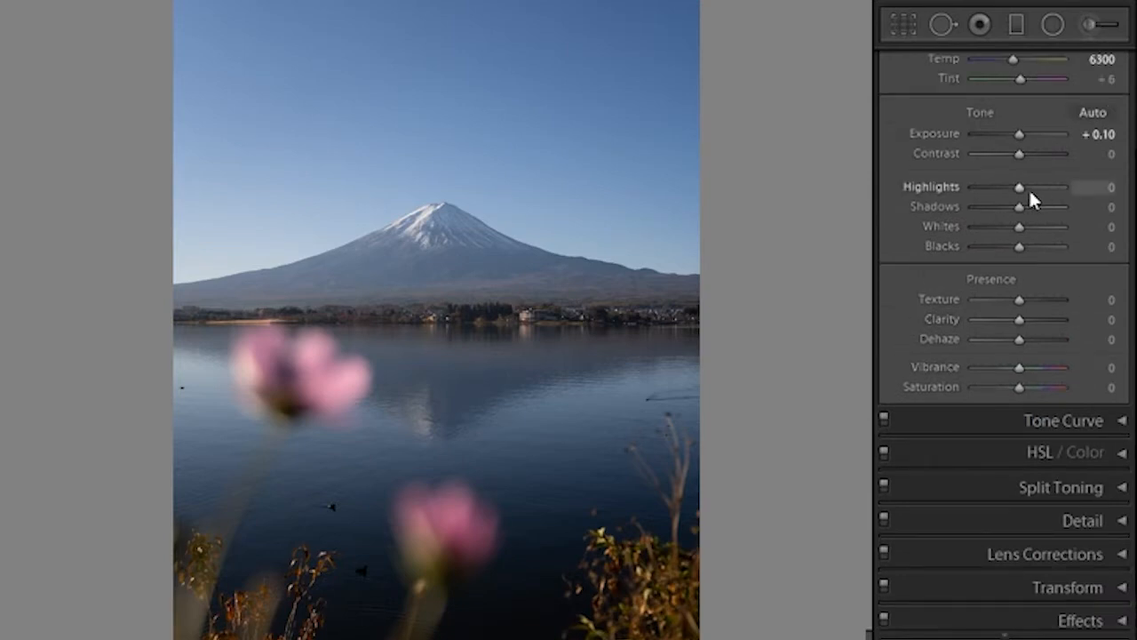
Step: Try highlights at +100 while inspecting the snowy mountain up close, and undo the change
left_click(421, 155)
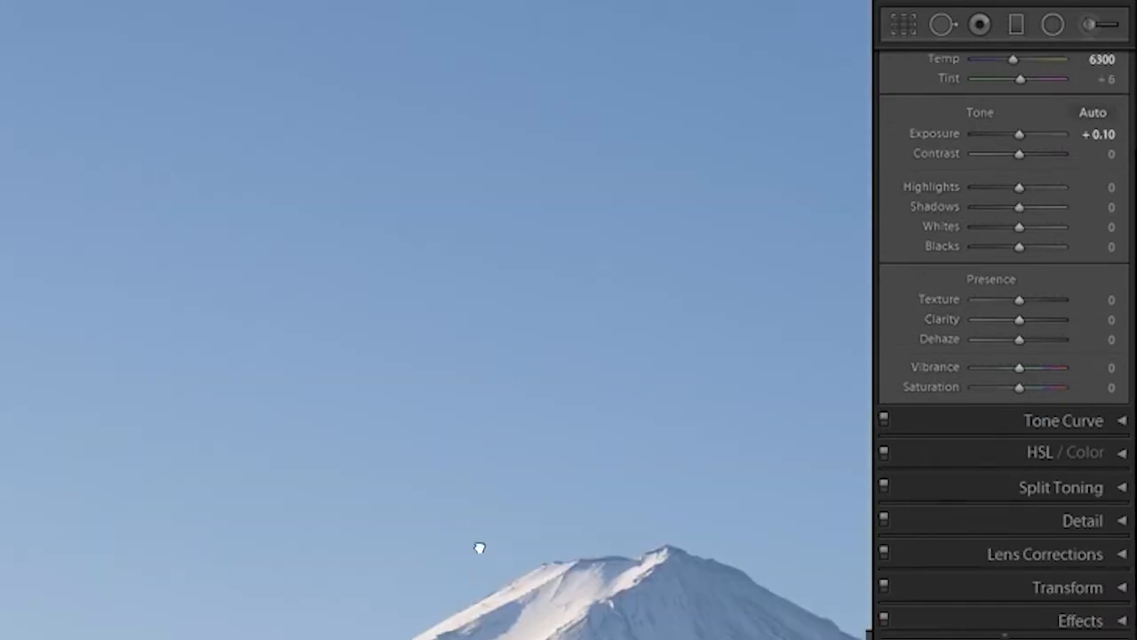
left_click(477, 579)
left_click_drag(999, 188, 1111, 190)
left_click(428, 283)
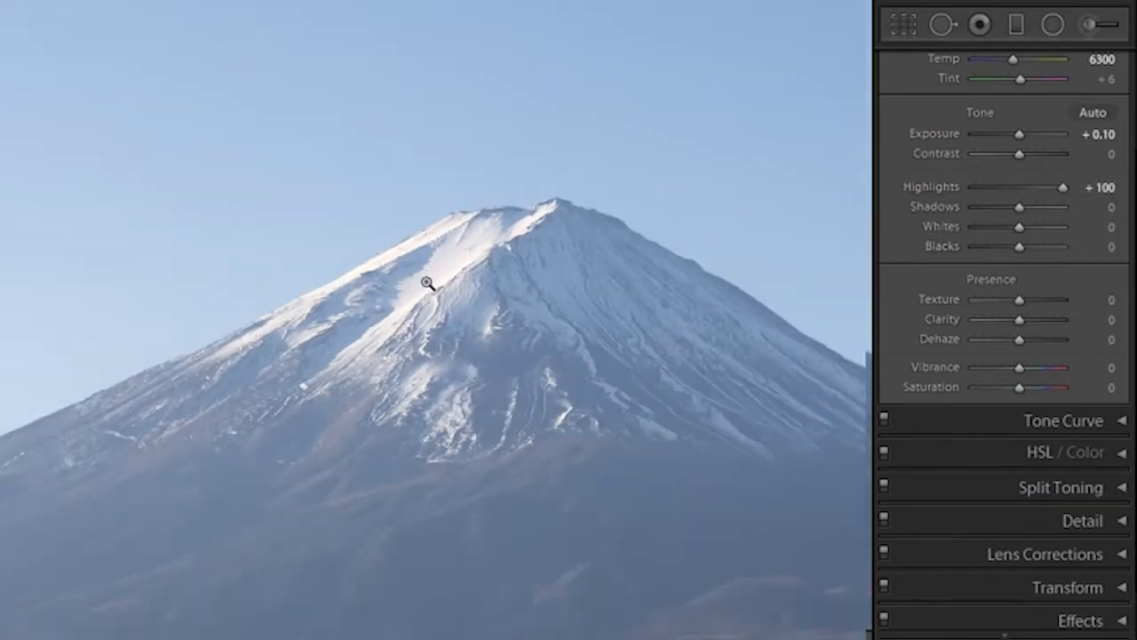
left_click(427, 282)
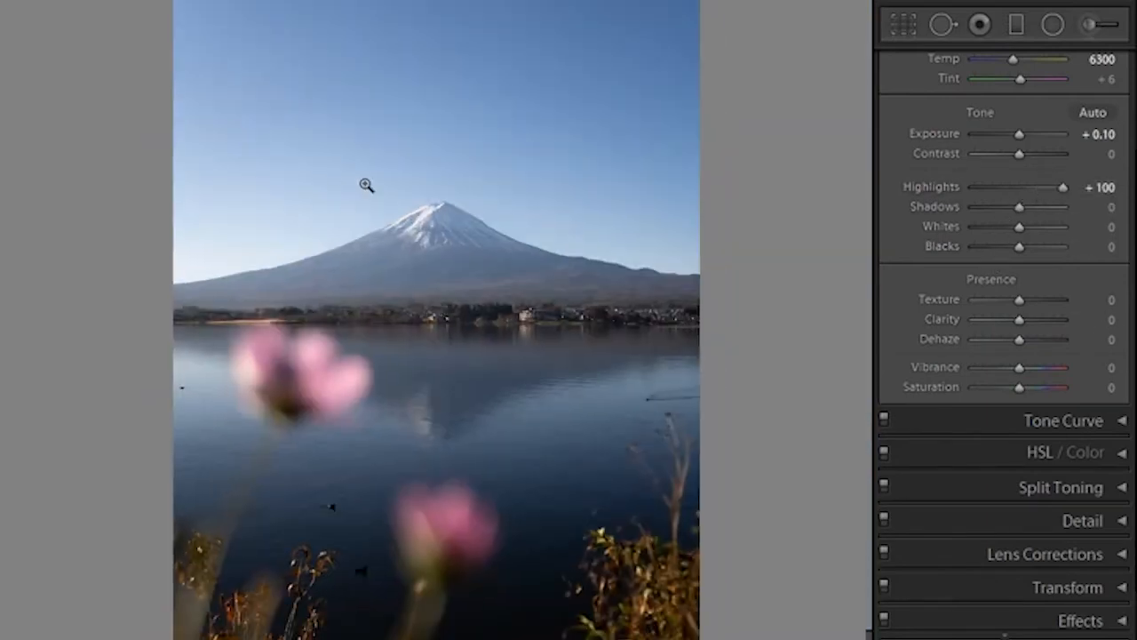
left_click(397, 262)
key("ctrl+z")
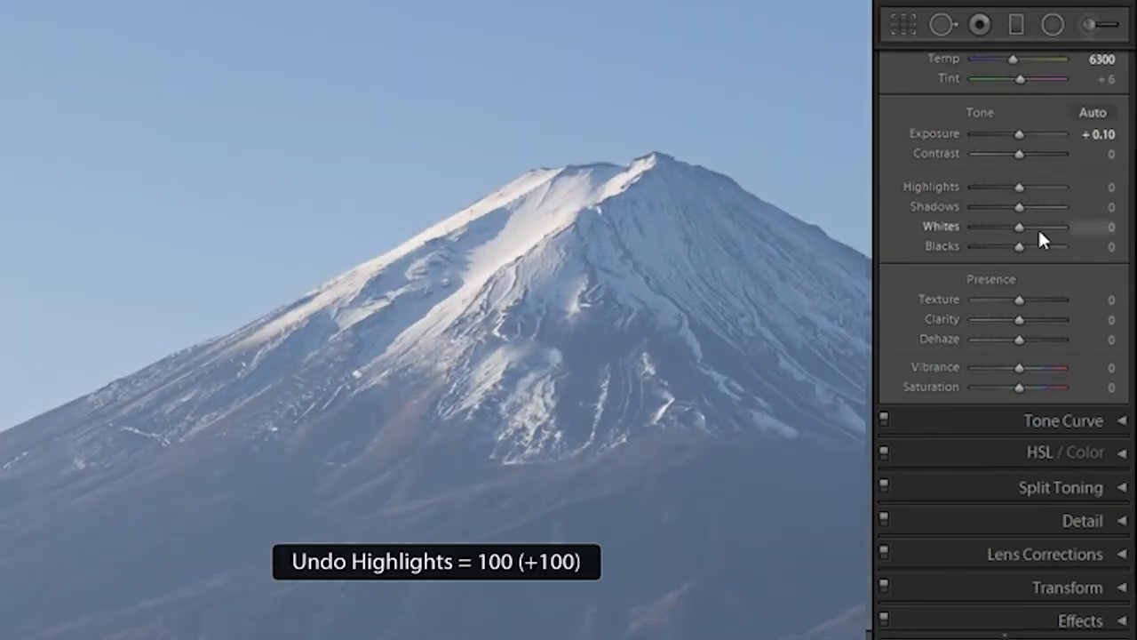
Step: Set the highlights to +10 and view the whole photo again
left_click(1104, 189)
type("10")
key("Return")
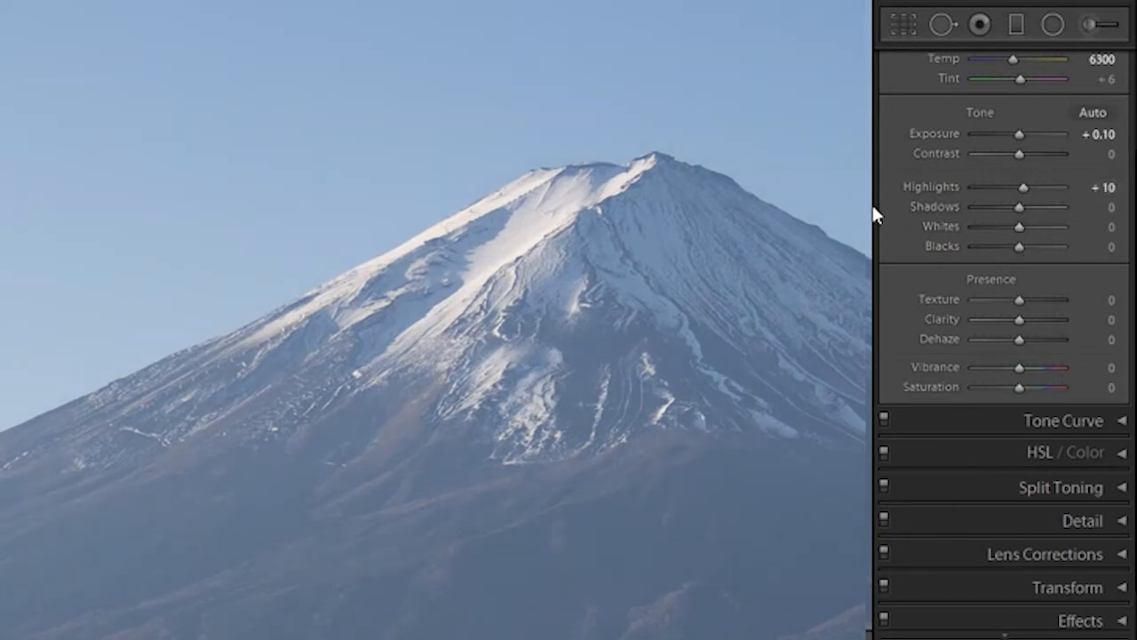
left_click(516, 289)
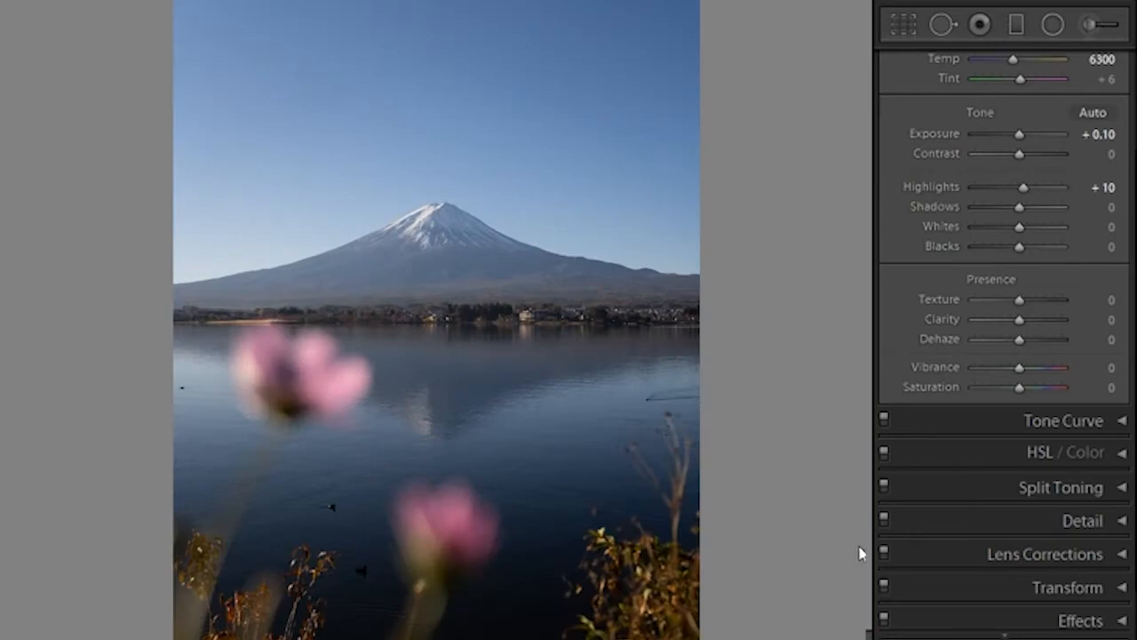
Step: Raise the shadows to +100 and inspect the dark foreground and water up close
left_click(543, 566)
left_click_drag(547, 404, 254, 487)
left_click_drag(1038, 206, 1057, 210)
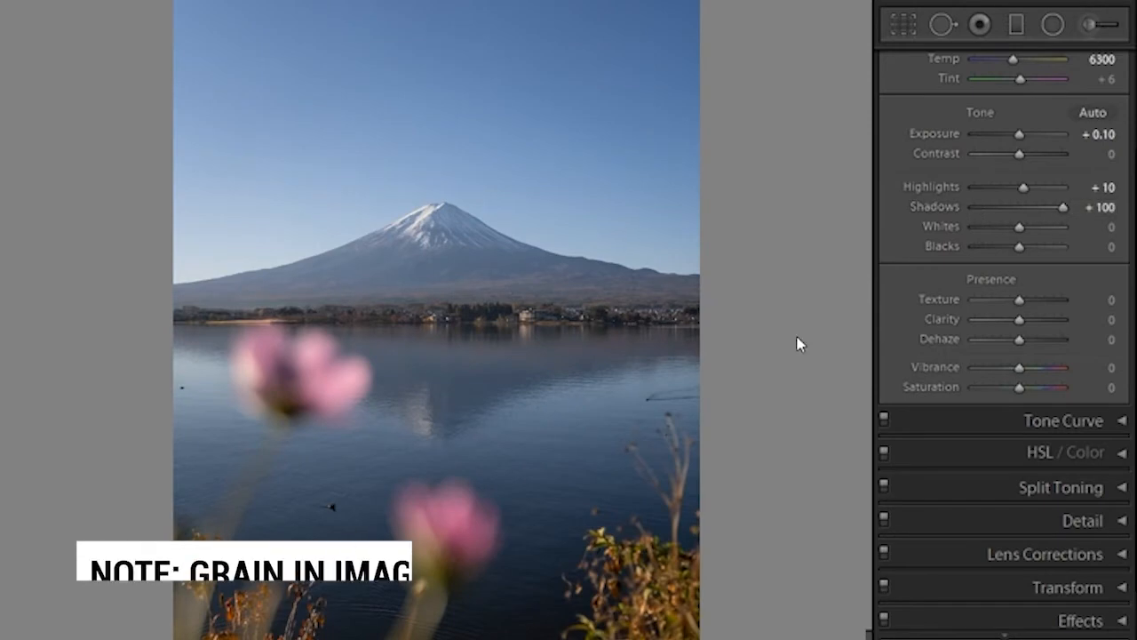
left_click(470, 533)
left_click_drag(533, 593, 383, 527)
left_click(393, 320)
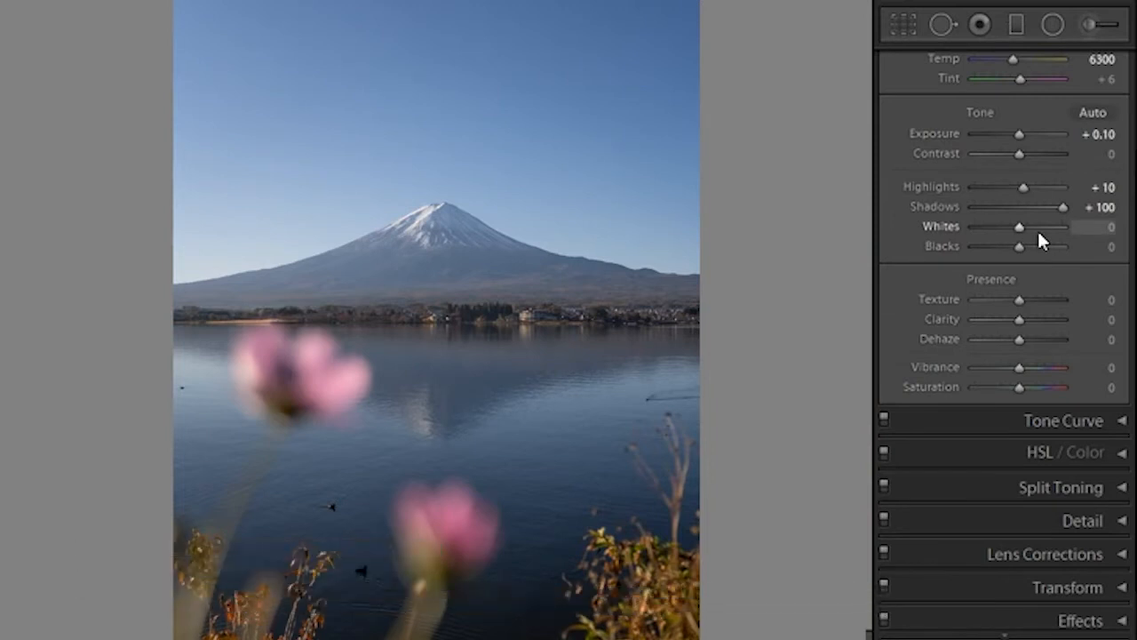
Step: Try the whites at 70 and settle on 50
left_click(1093, 228)
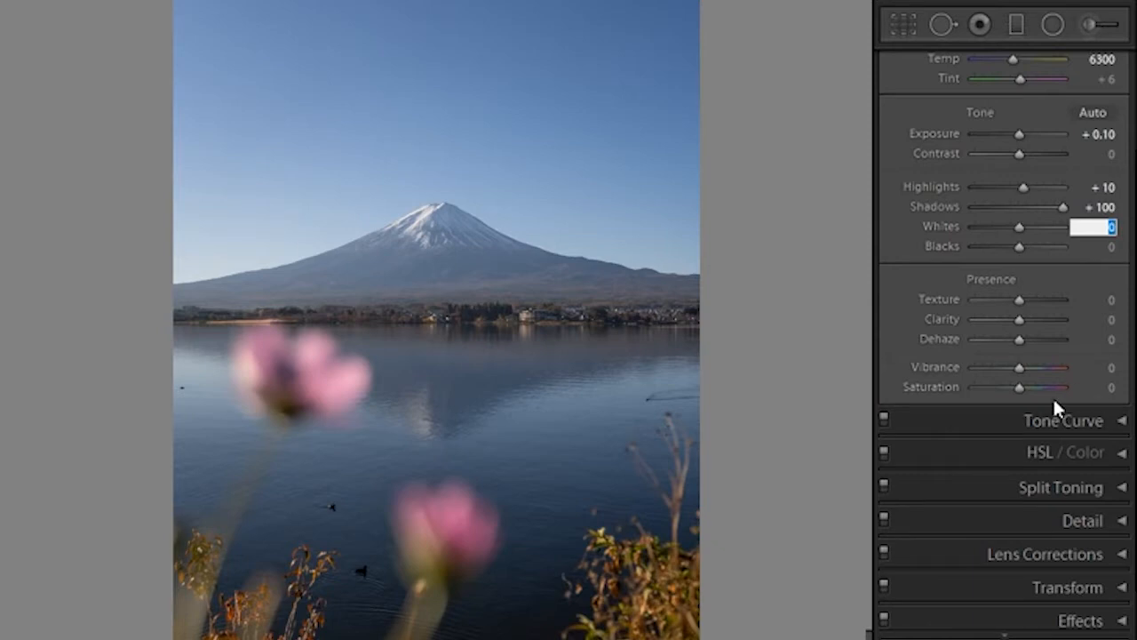
type("70")
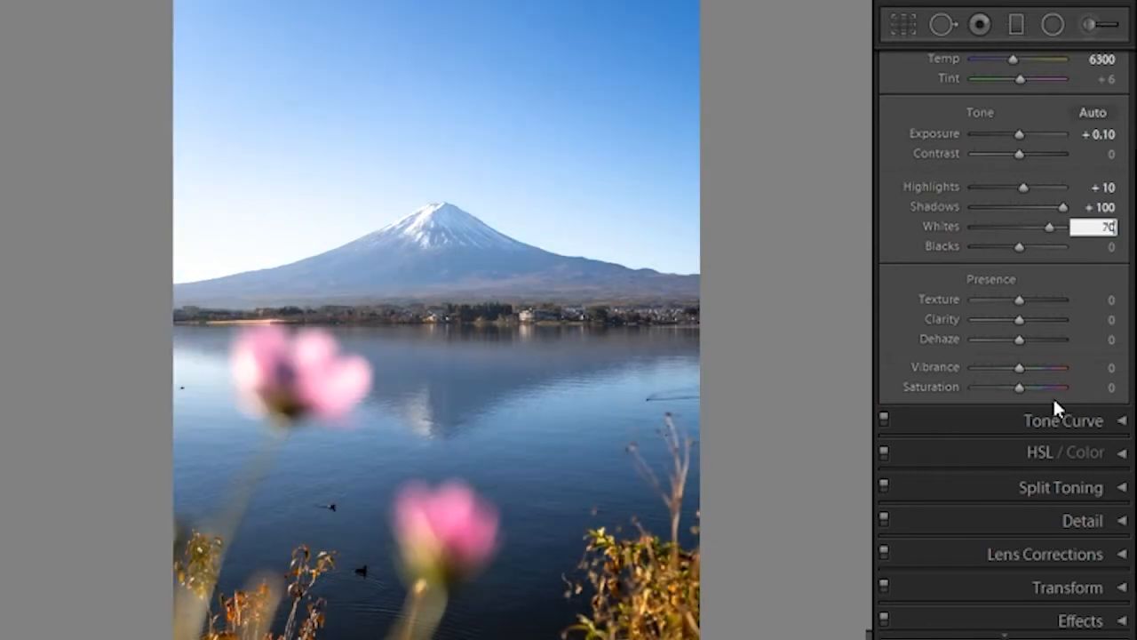
double_click(1079, 229)
type("50")
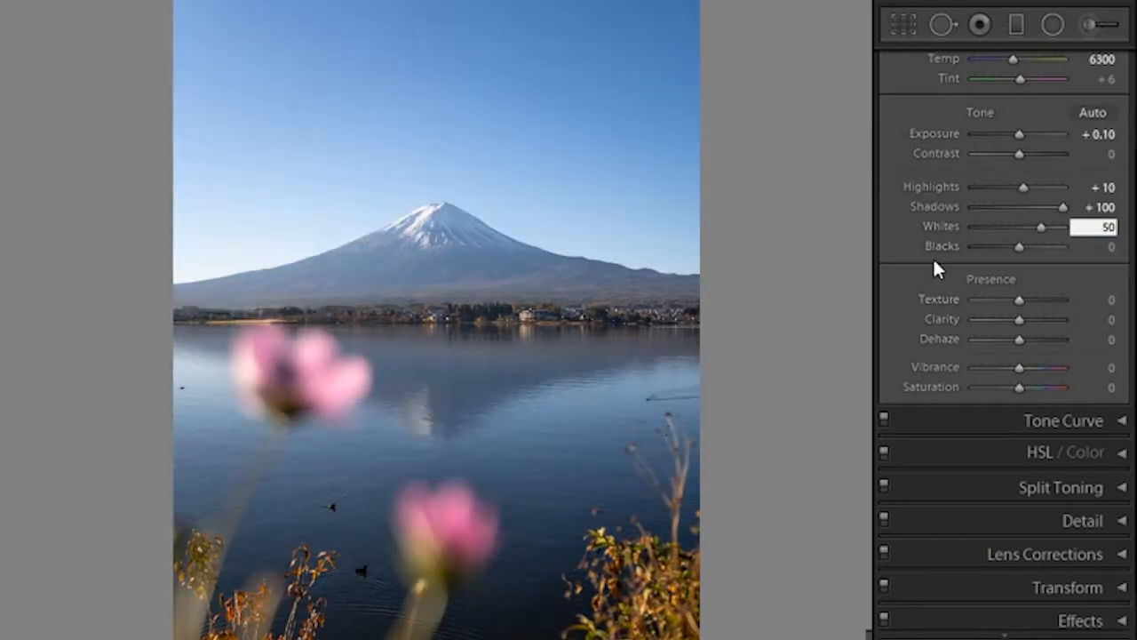
Step: Try lowering the blacks to -34 and undo the change
left_click(1021, 249)
left_click_drag(1022, 252, 1006, 251)
key("ctrl+z")
Step: Set the blacks to -5
left_click(1096, 246)
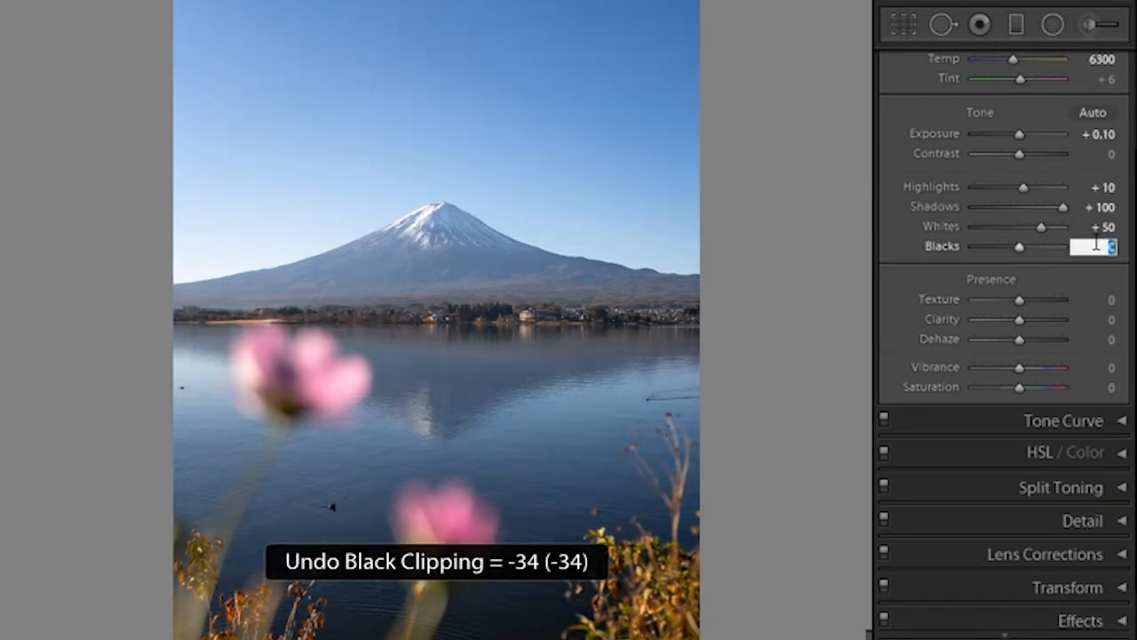
type("-5")
key("Tab")
key("Return")
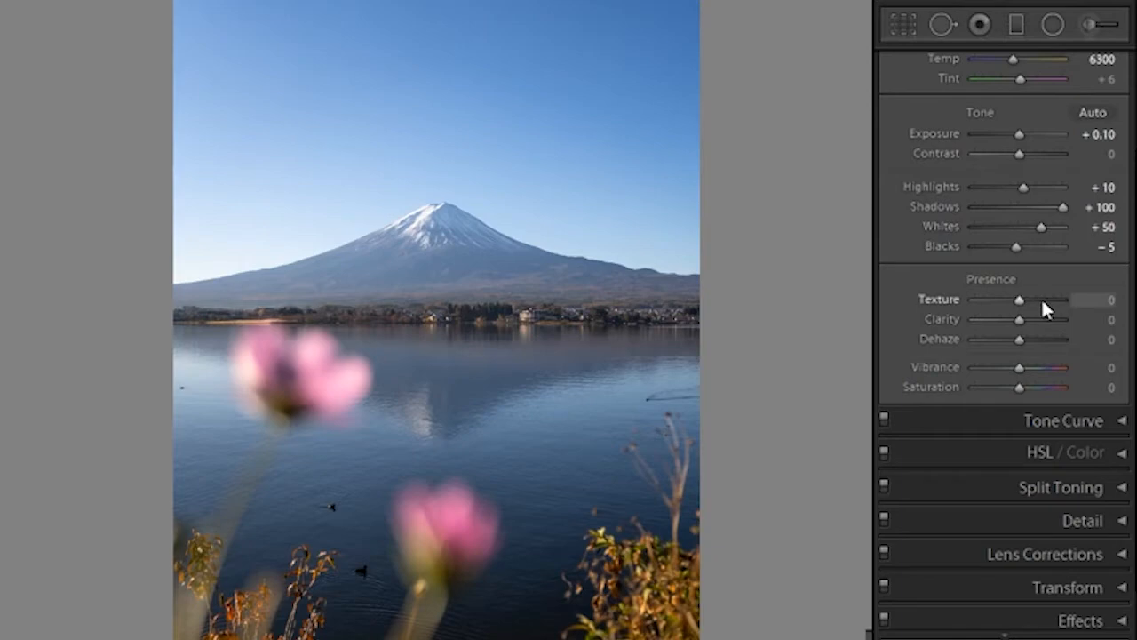
Step: Soften the photo by setting the texture to -70, checking the detail up close
left_click(435, 260)
left_click(437, 258)
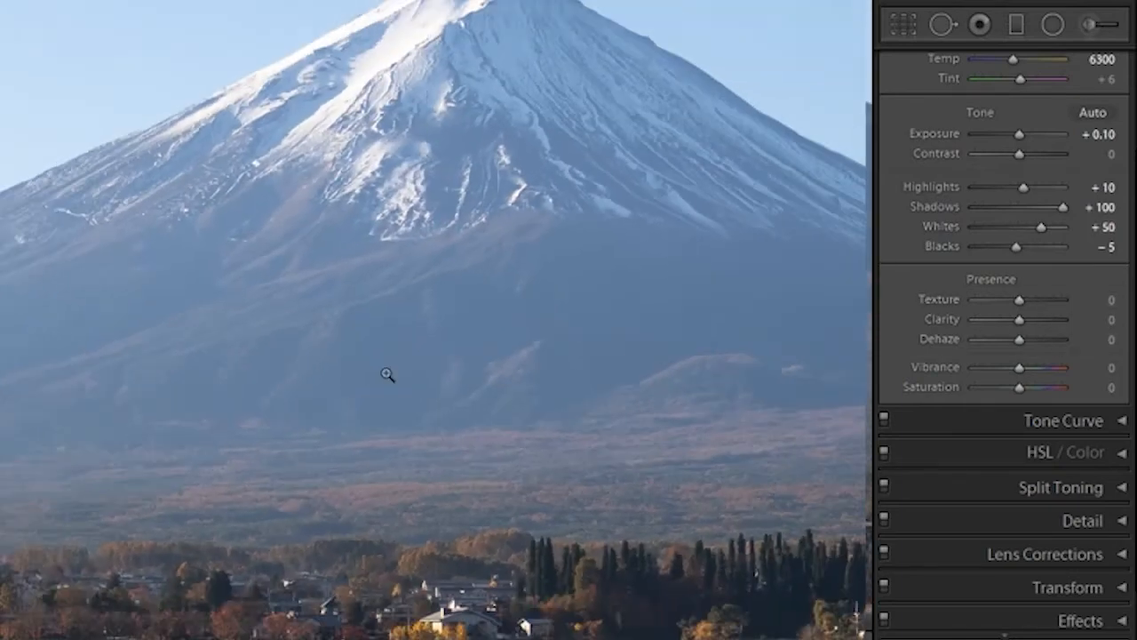
left_click_drag(1013, 302, 988, 315)
left_click(1101, 300)
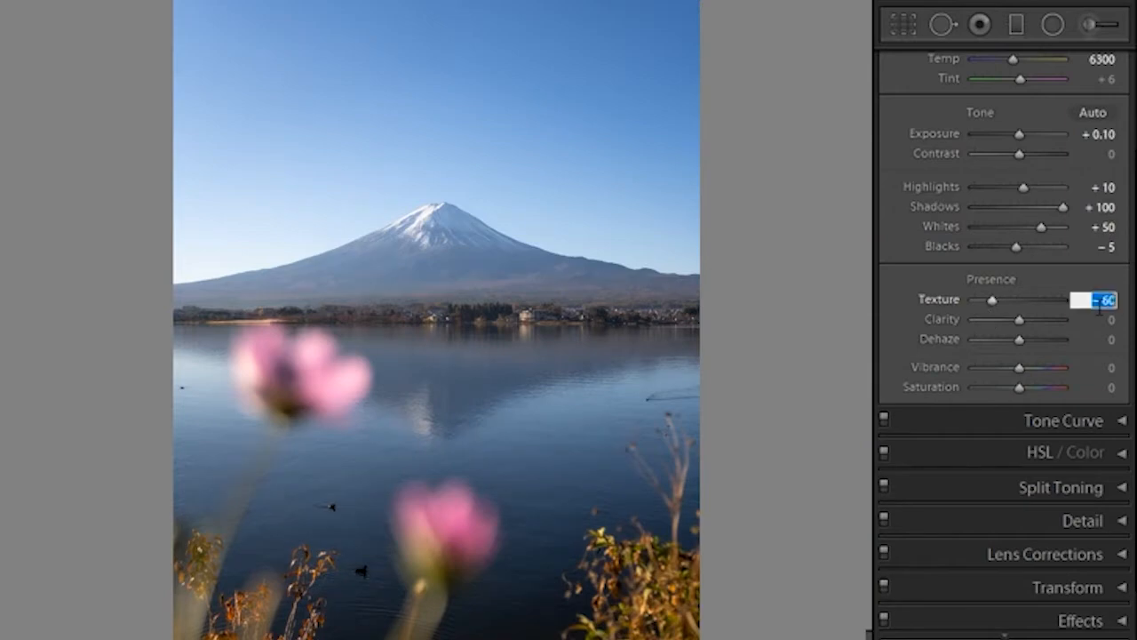
type("-70")
key("Tab")
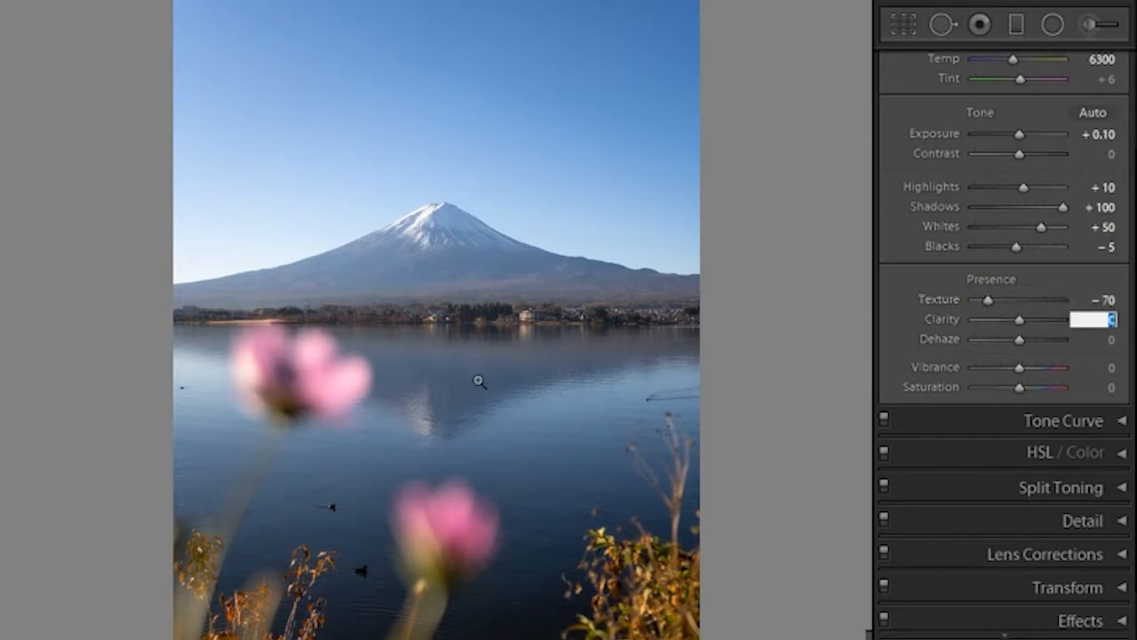
left_click(561, 440)
left_click(560, 440)
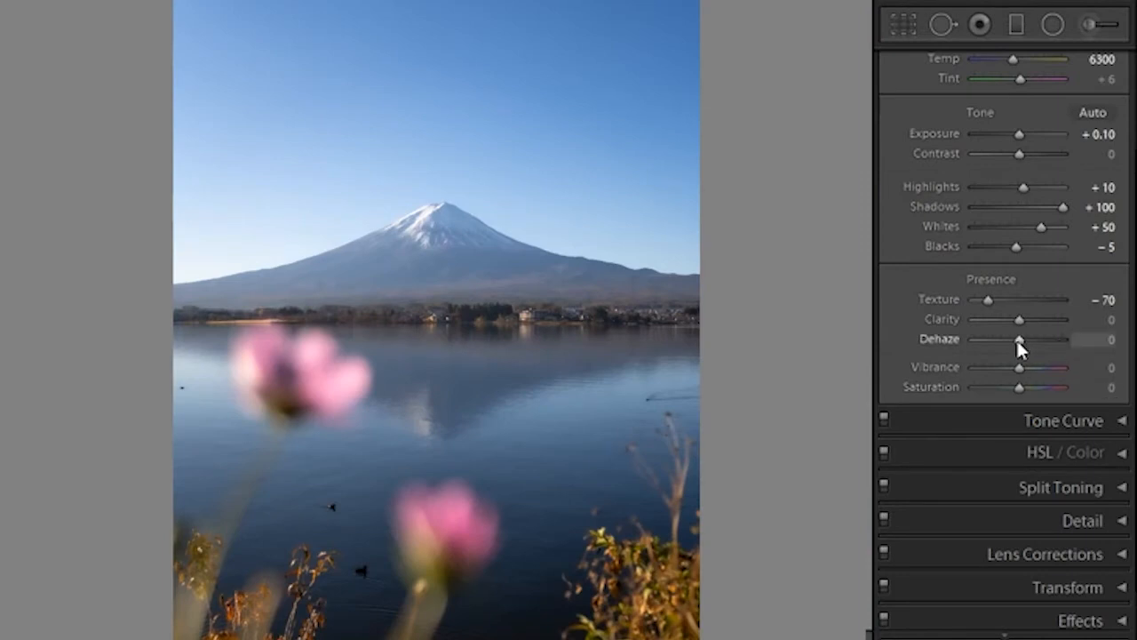
Step: Set the clarity to 16 and inspect the mountain and its surroundings up close
left_click(1086, 321)
type("16")
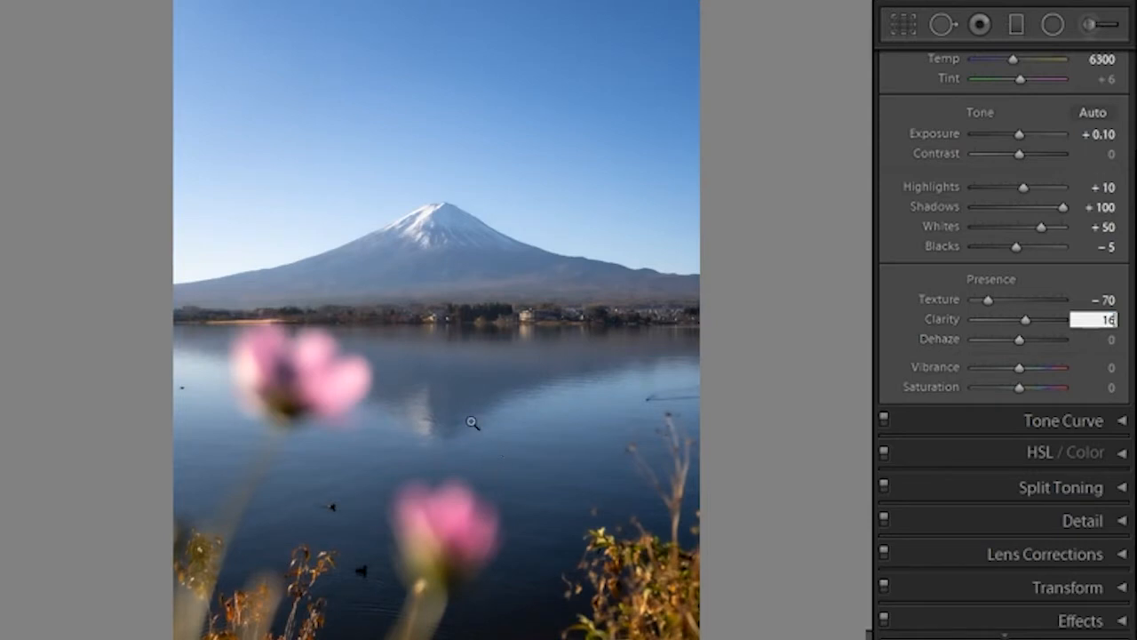
left_click(401, 380)
left_click(457, 264)
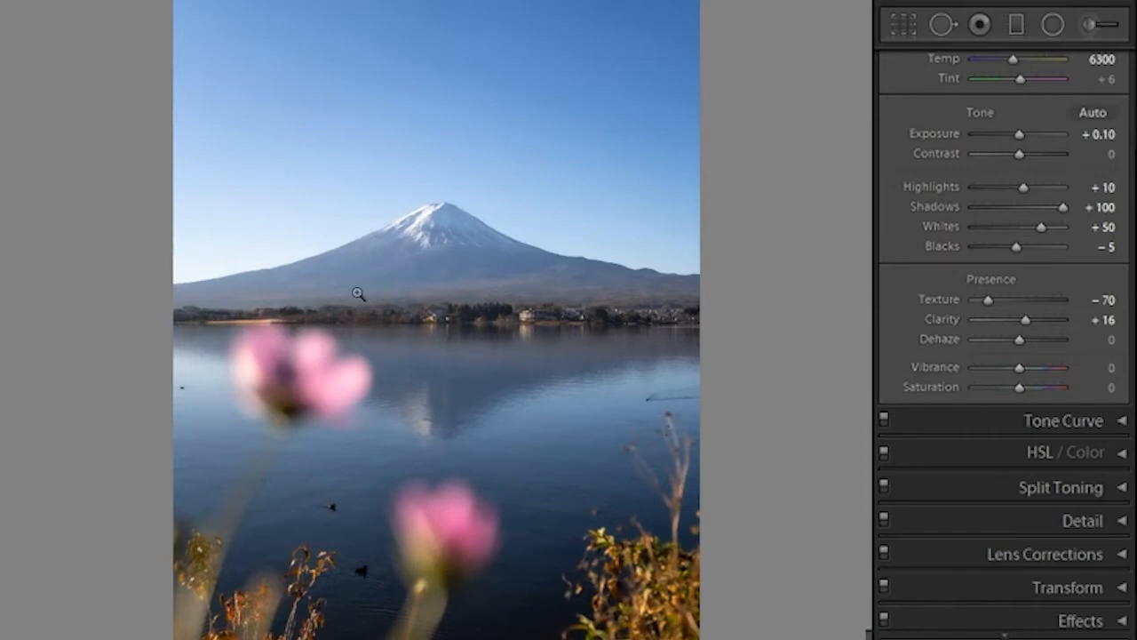
left_click(363, 217)
left_click(623, 371)
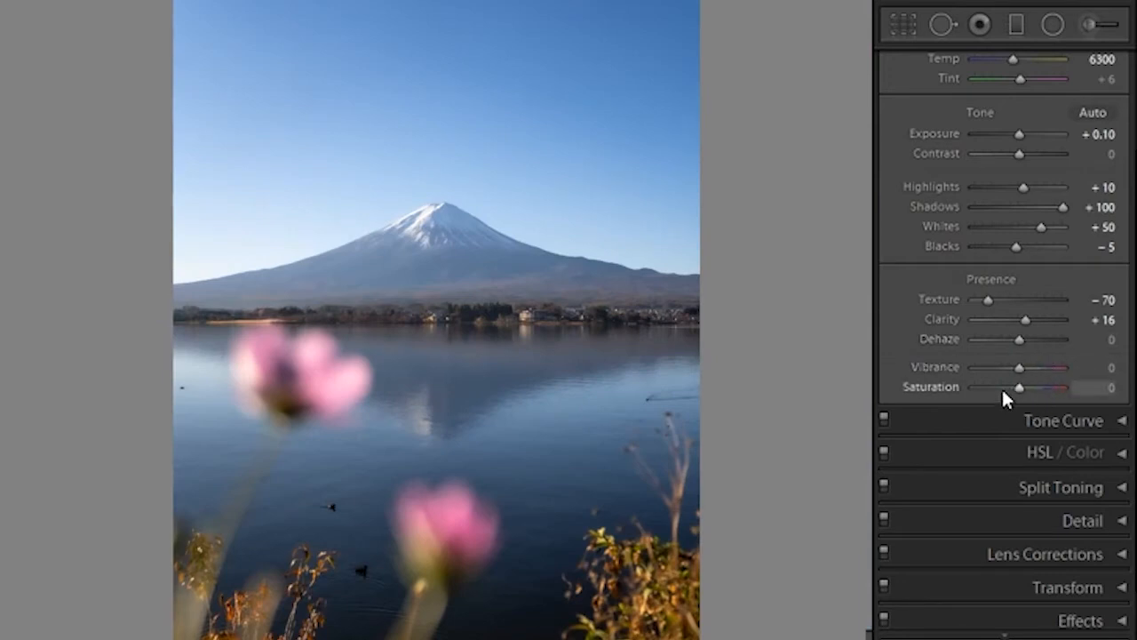
Step: Set the vibrance to 25 and review the basic adjustments
left_click(1102, 368)
type("25")
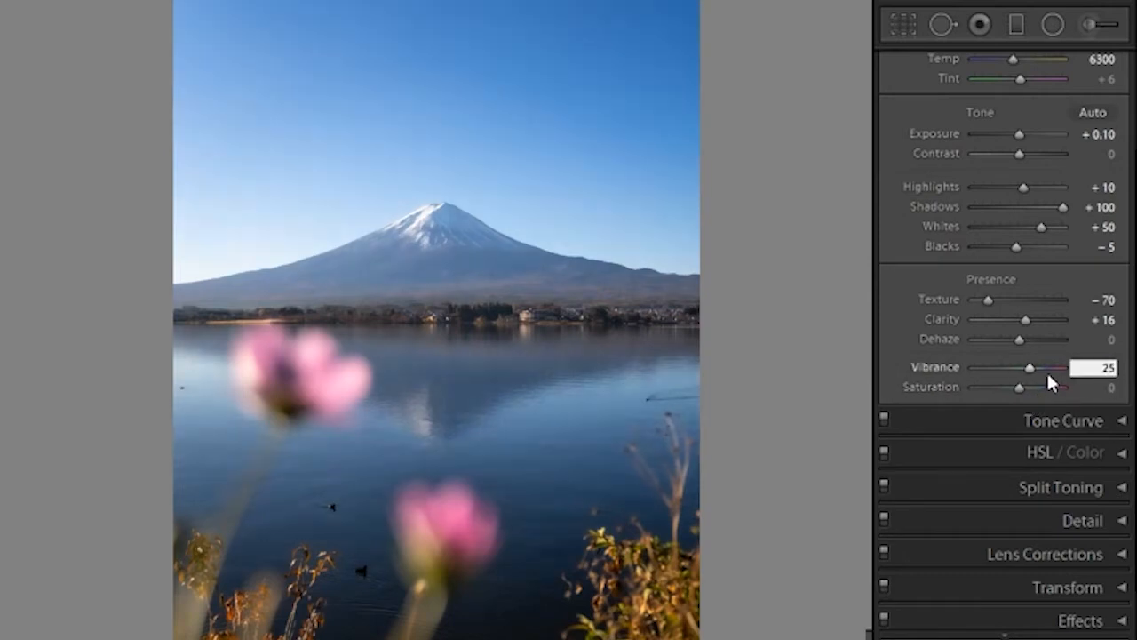
key("Return")
scroll(943, 260, "up", 2)
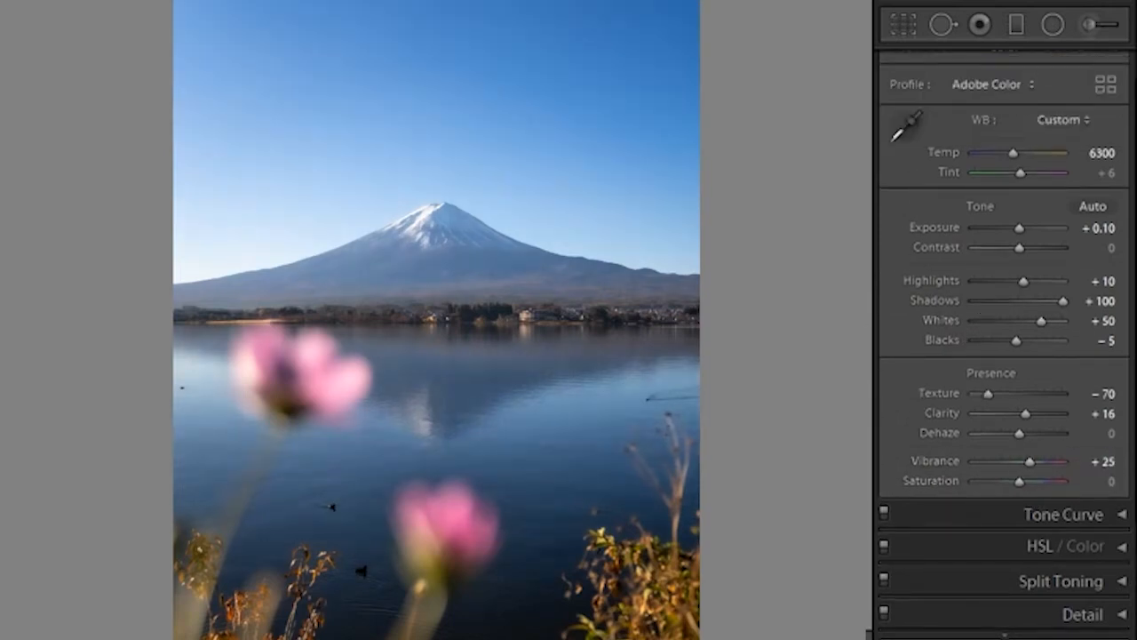
scroll(980, 211, "up", 1)
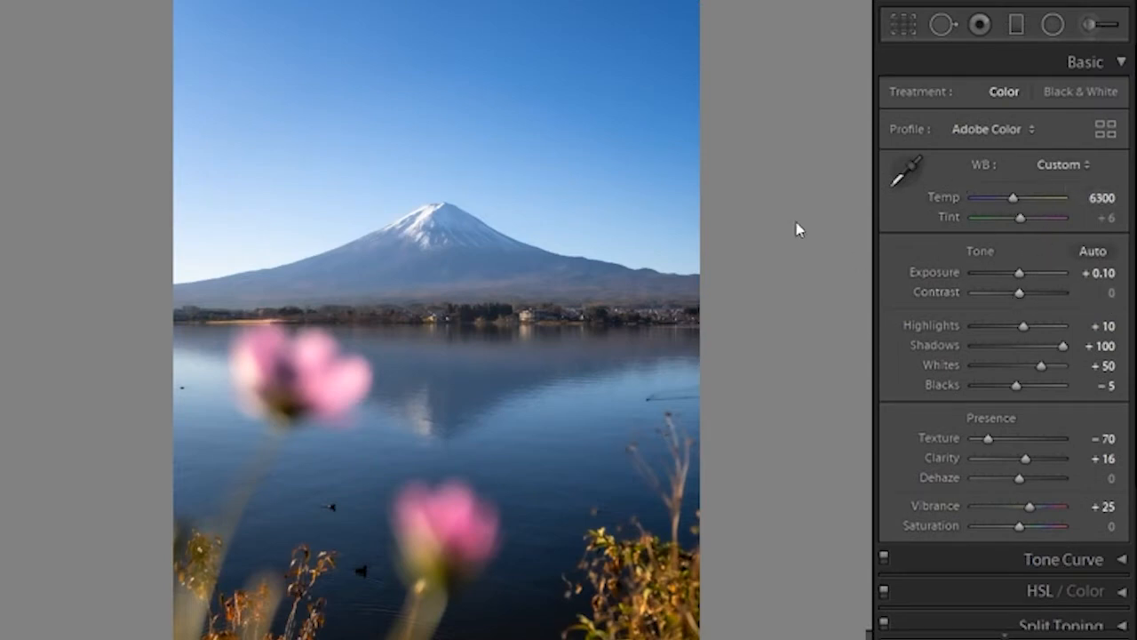
Step: Close the basic adjustments and add highlight, midtone and shadow points at the quarter positions of the RGB tone curve
left_click(1121, 64)
left_click(1120, 96)
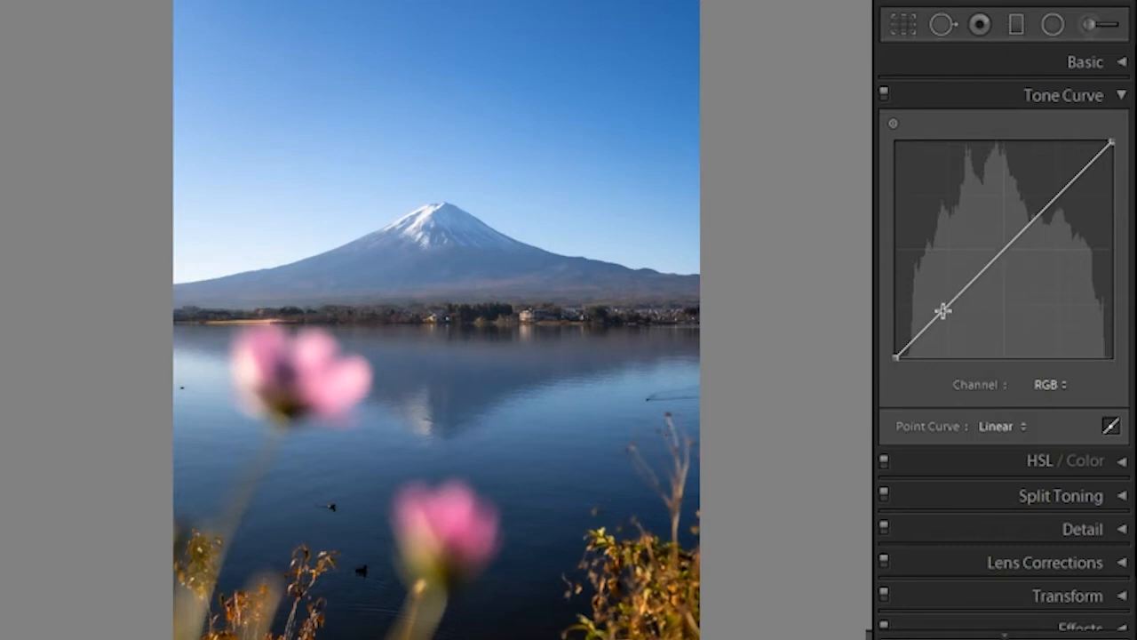
left_click(1056, 197)
left_click(1002, 248)
left_click(949, 306)
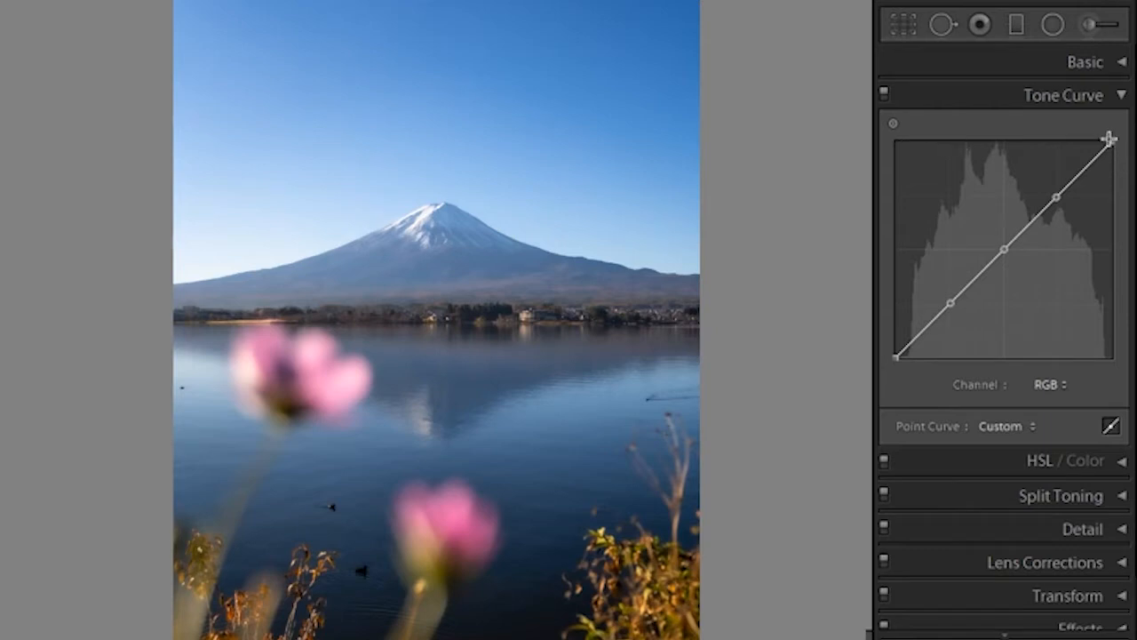
Step: Try lowering the white end and strongly lifting the black end of the RGB tone curve, and undo the changes
left_click_drag(1116, 148, 1130, 184)
key("ctrl+z")
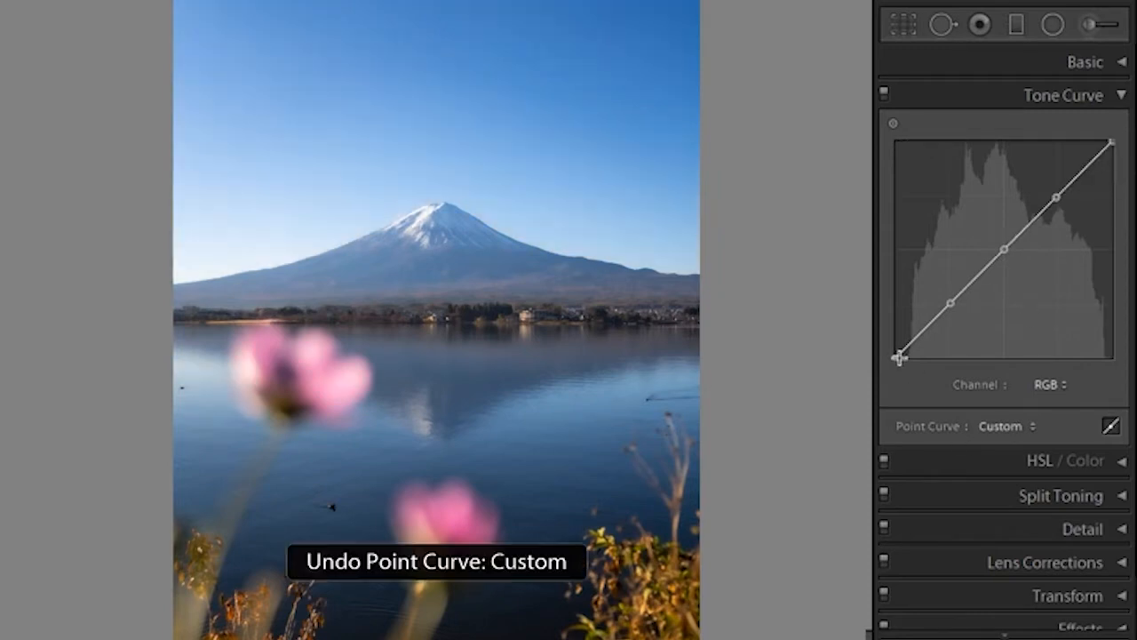
left_click_drag(894, 359, 868, 286)
left_click_drag(1110, 147, 1135, 218)
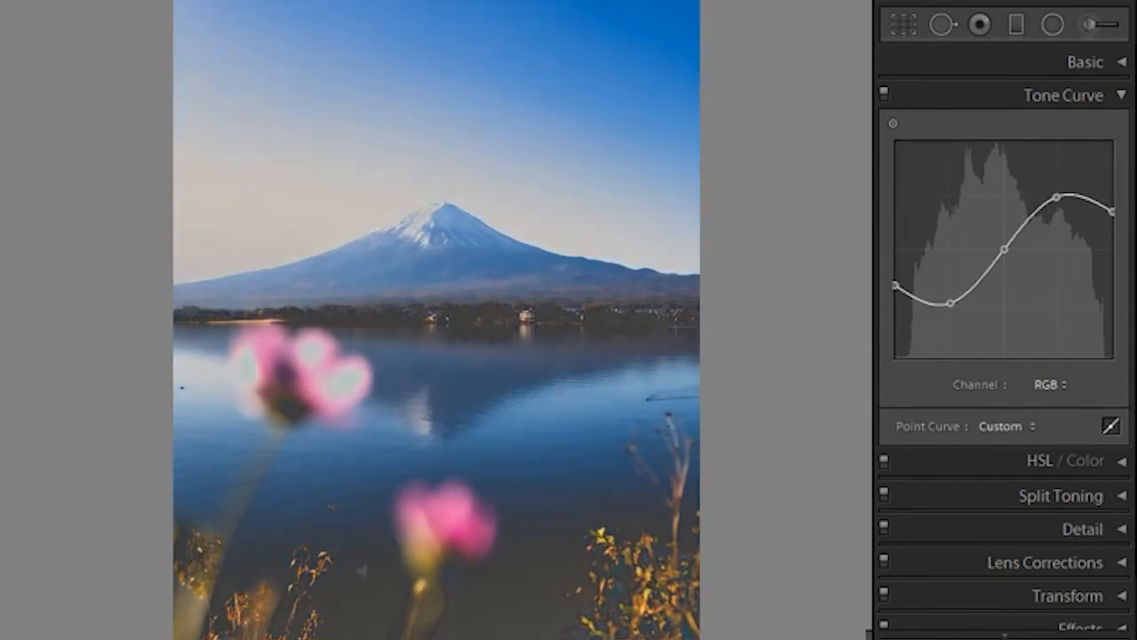
left_click_drag(311, 321, 581, 357)
left_click_drag(315, 193, 640, 281)
key("ctrl+z")
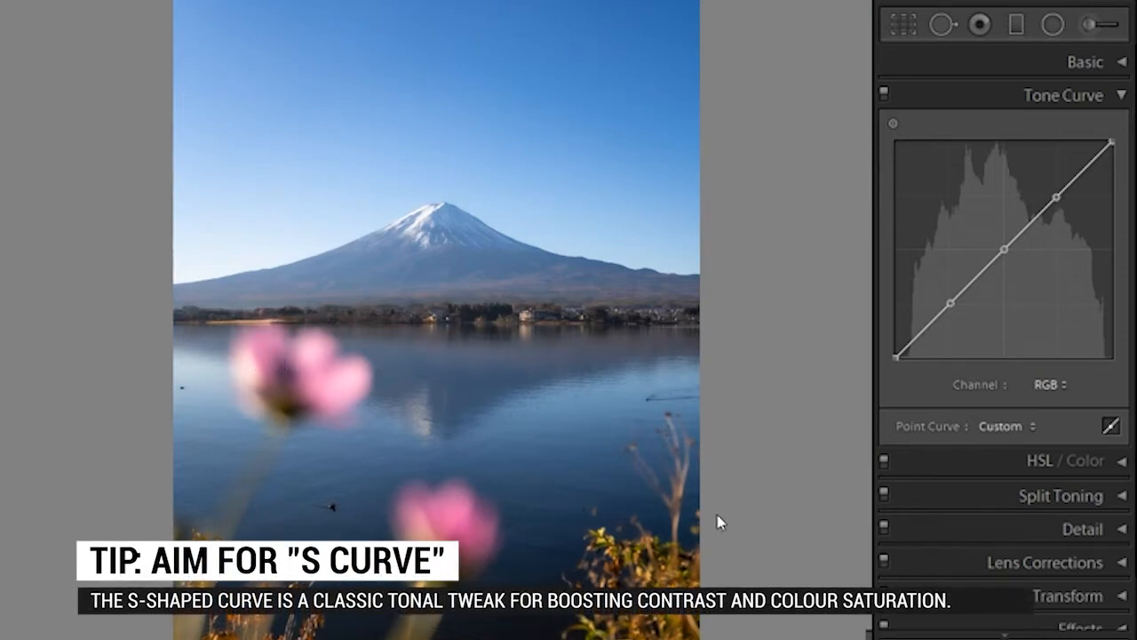
Step: Try small shifts of the shadow and midtone points on the RGB tone curve, undoing each one
left_click_drag(953, 307, 946, 294)
key("ctrl+z")
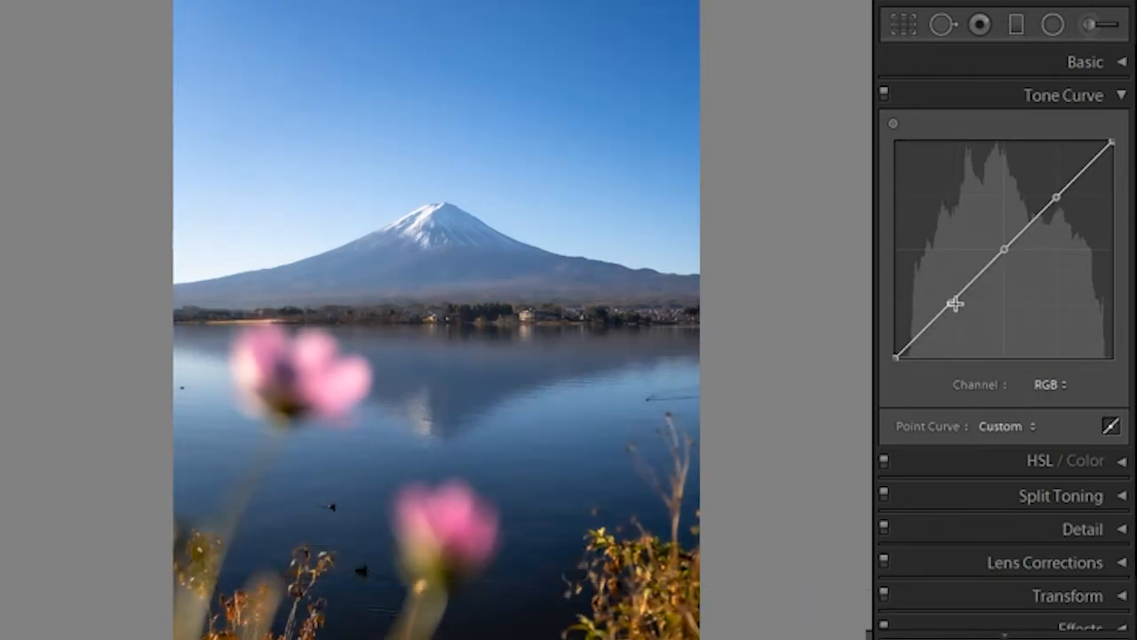
left_click_drag(951, 303, 956, 307)
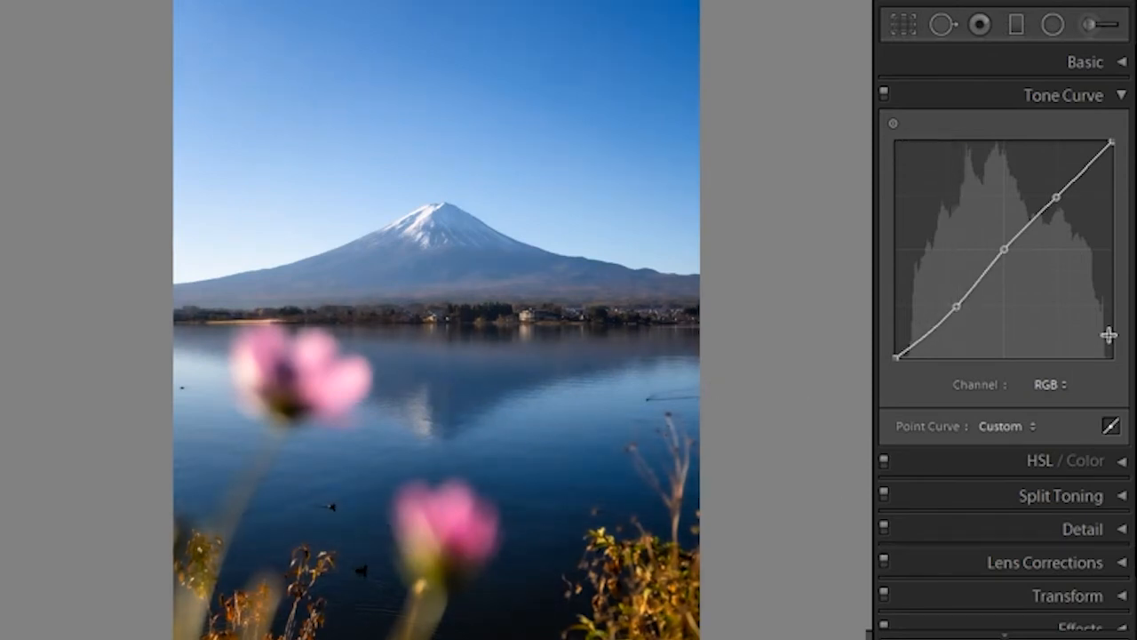
key("ctrl+z")
left_click_drag(1003, 247, 1005, 245)
key("ctrl+z")
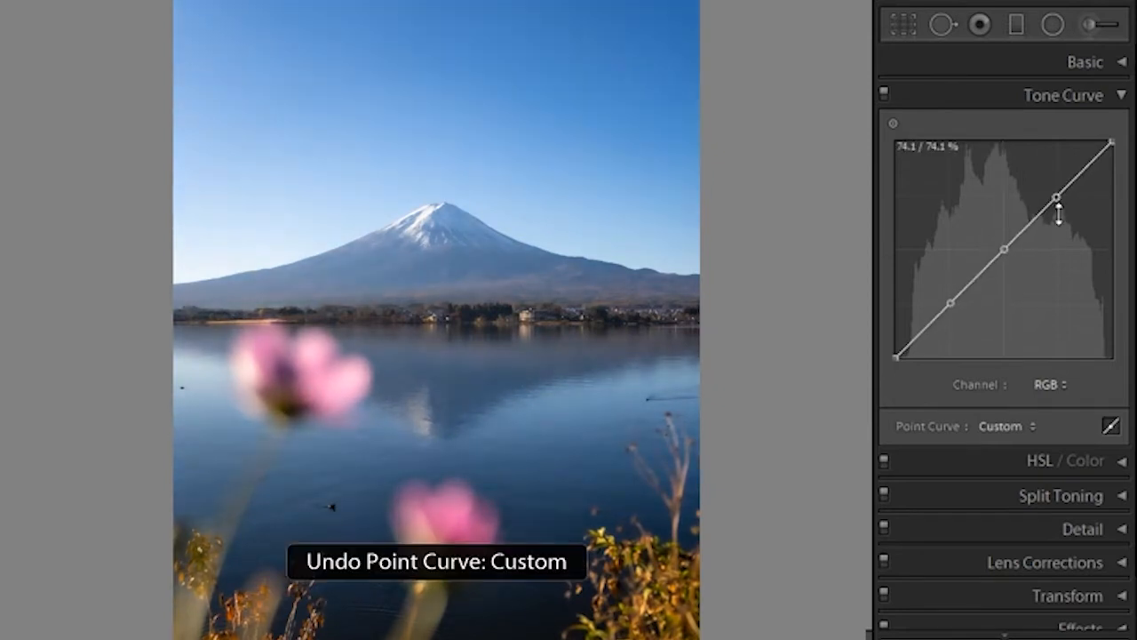
Step: Shape a gentle S-curve by slightly raising the highlight and midtone points, lowering the shadow point to about 24.3 / 23.1 %, and lifting the black end
left_click_drag(1058, 197, 1055, 193)
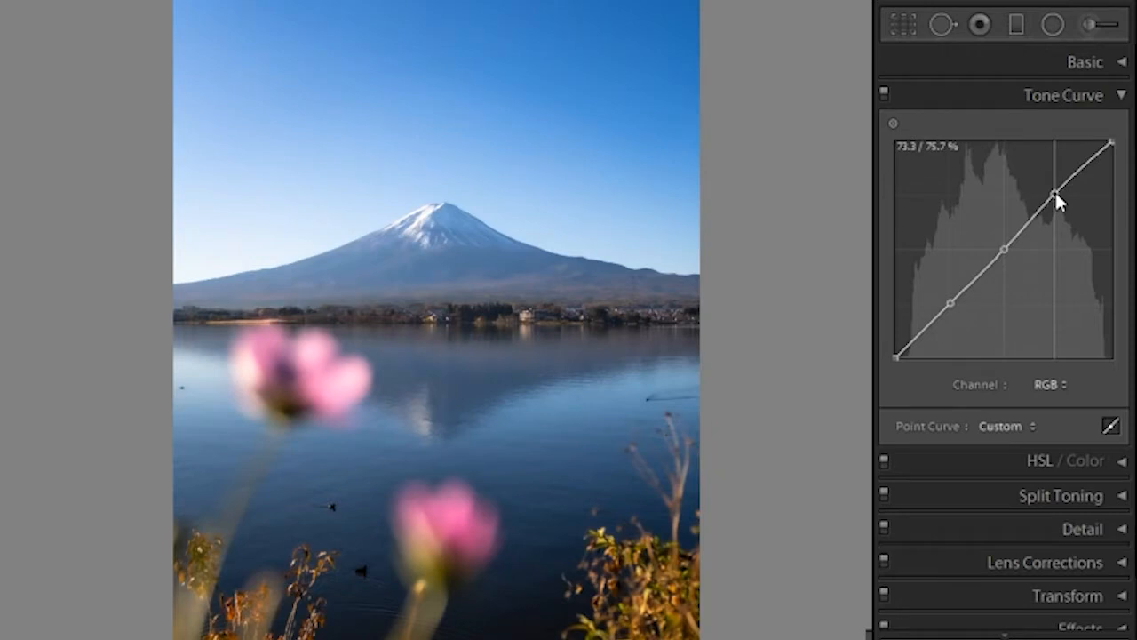
left_click_drag(1004, 249, 1001, 246)
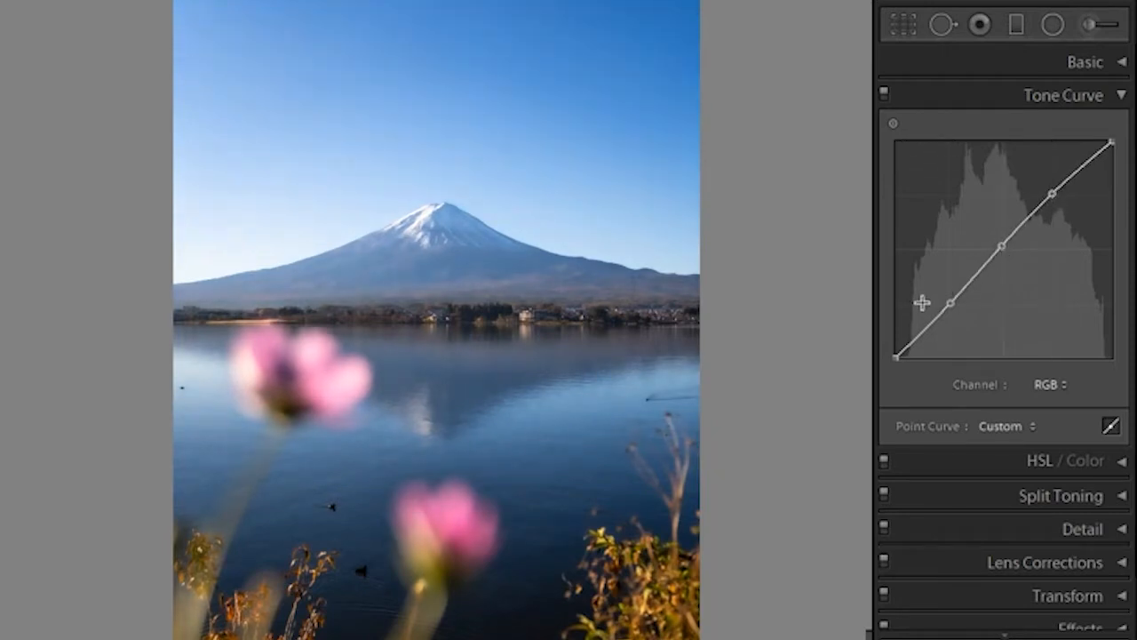
left_click_drag(948, 307, 947, 313)
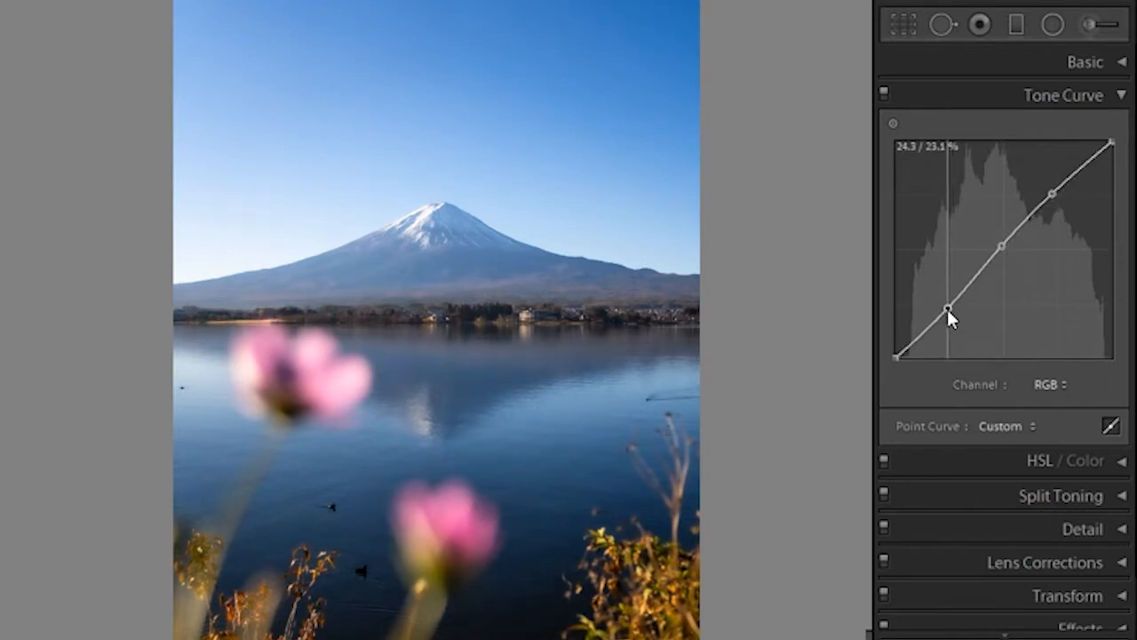
mouse_move(896, 357)
left_mouse_down()
mouse_move(881, 343)
mouse_move(882, 354)
left_mouse_up()
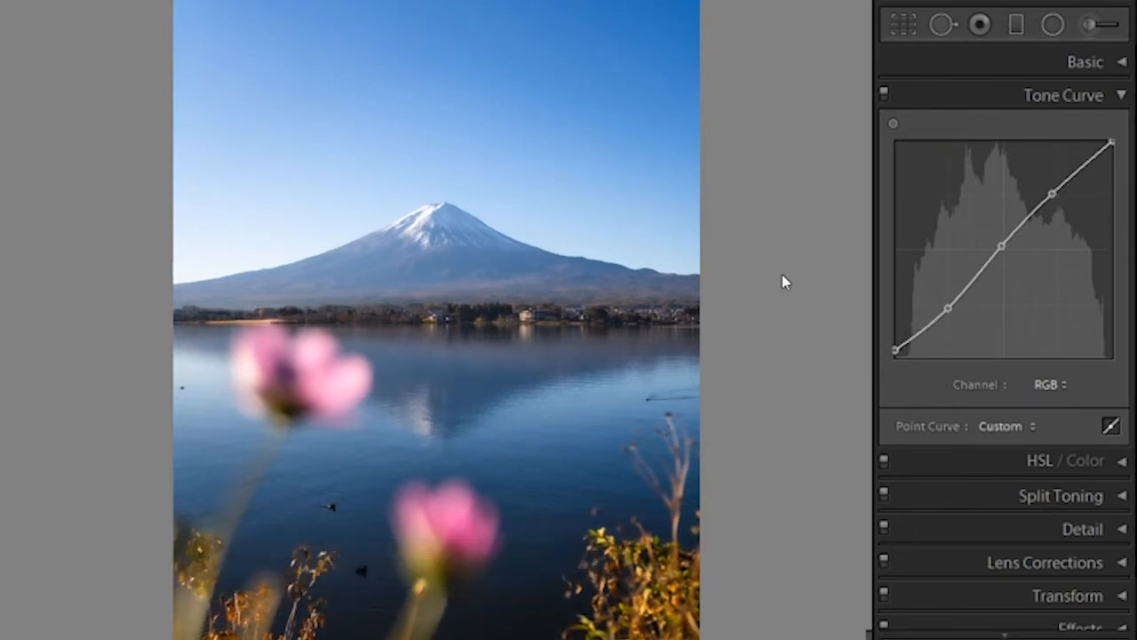
Step: Close the tone curve and open the HSL adjustments with all hue, saturation and luminance sliders
left_click(521, 363)
left_click(553, 430)
left_click(1115, 98)
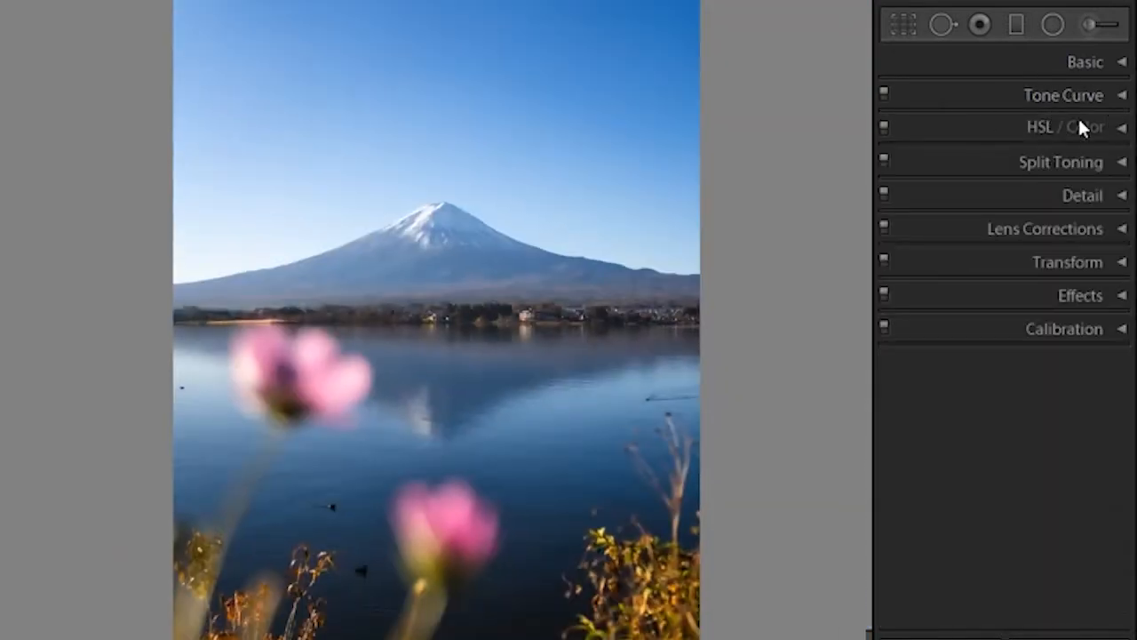
left_click(1118, 135)
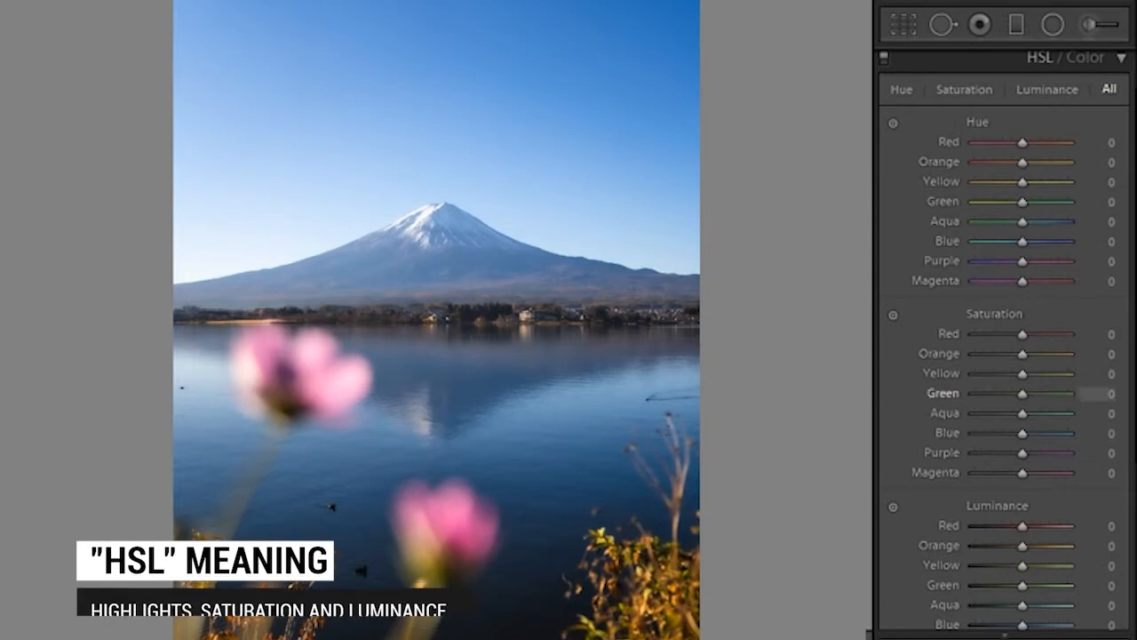
scroll(1041, 391, "down", 3)
scroll(1003, 356, "up", 2)
scroll(1071, 438, "up", 2)
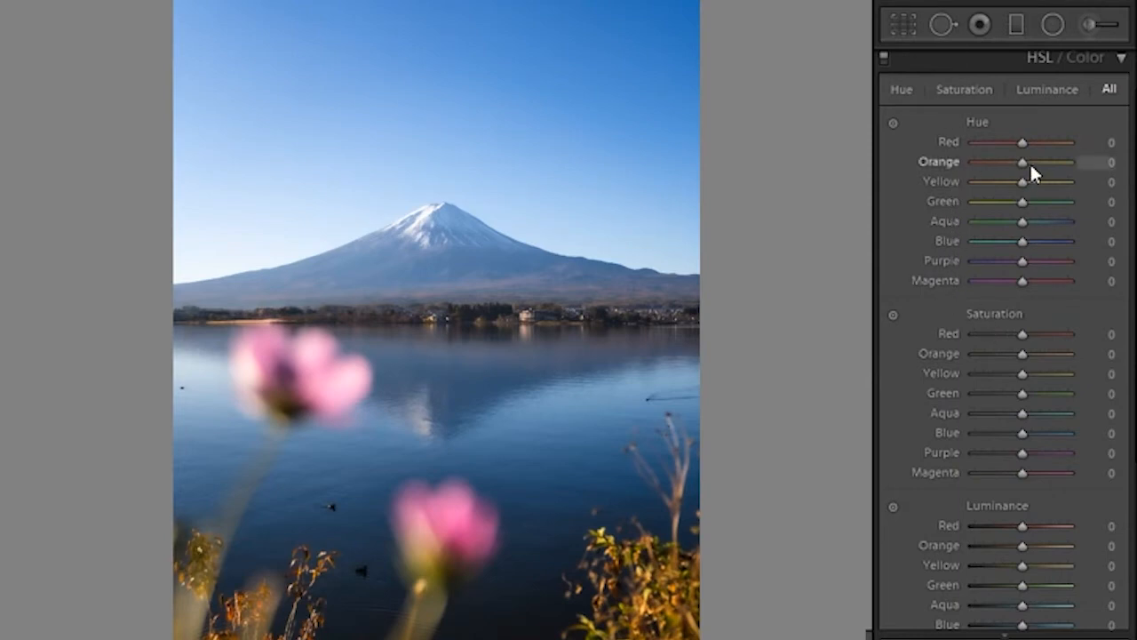
Step: Try the red hue at its extremes and the blue hue at -100, and undo the blue shift
left_click_drag(1022, 142, 881, 140)
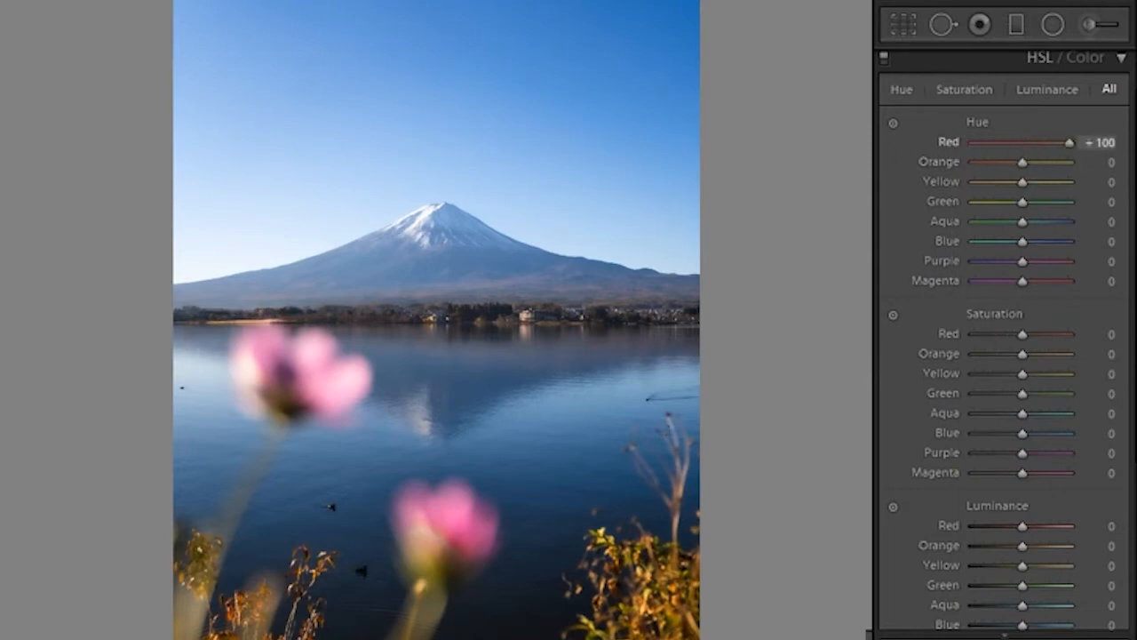
left_click_drag(973, 142, 1024, 168)
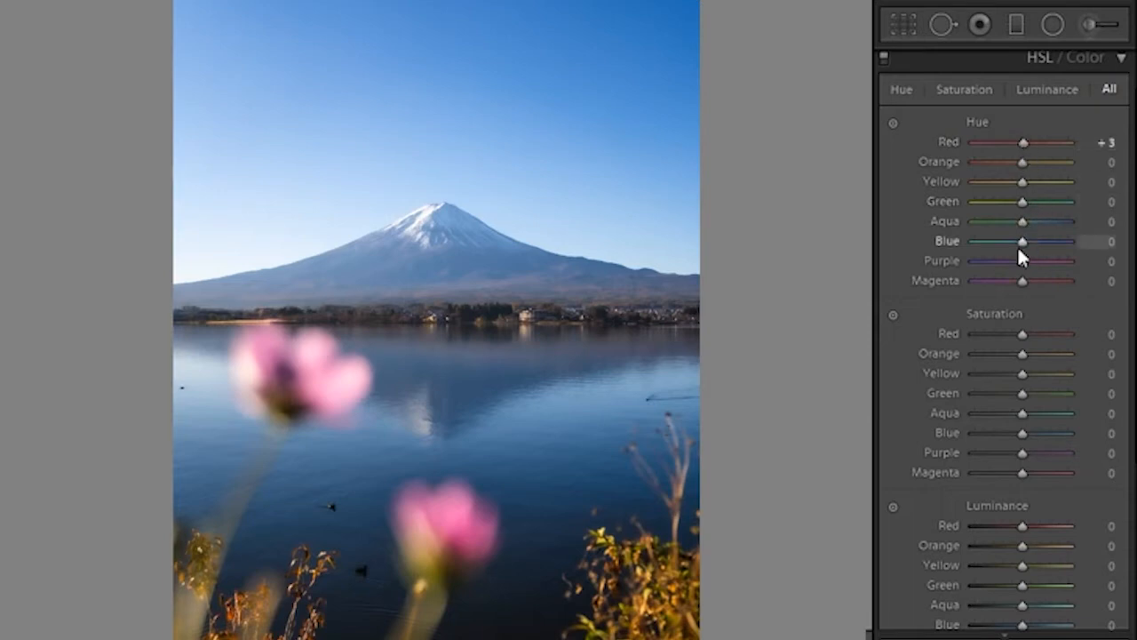
left_click_drag(1017, 240, 955, 272)
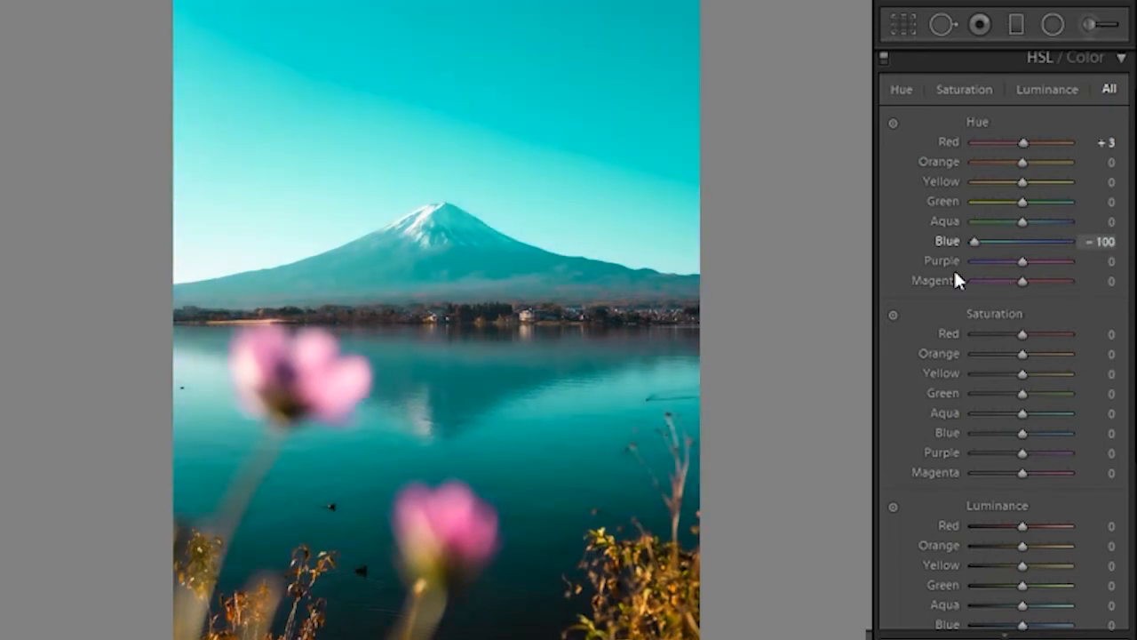
key("ctrl+z")
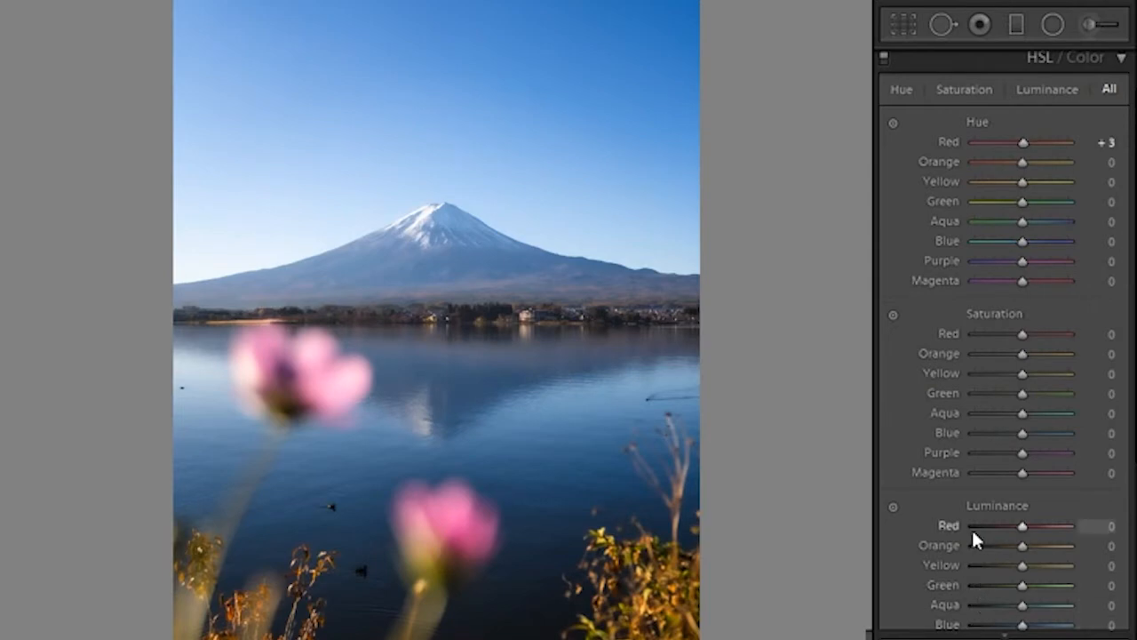
Step: Reset the red hue to 0 and set the orange hue to -27 and the yellow and green hues to -100
left_click_drag(180, 586, 298, 588)
left_click_drag(619, 593, 662, 516)
left_click(1106, 142)
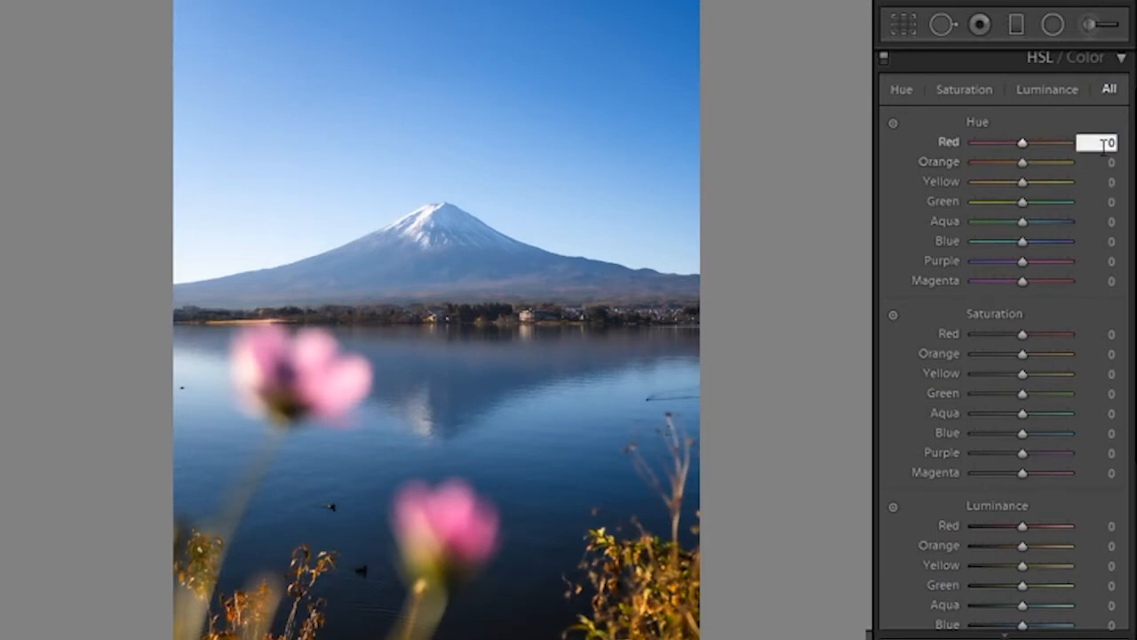
type("0")
key("Tab")
left_click_drag(1022, 163, 1006, 162)
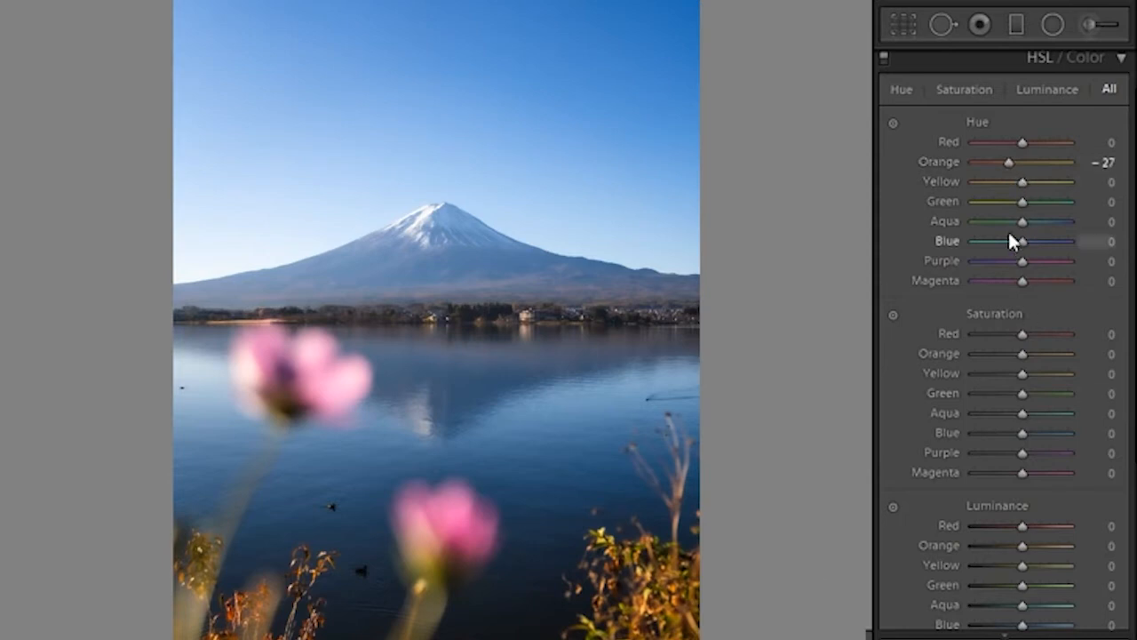
left_click_drag(1019, 184, 904, 208)
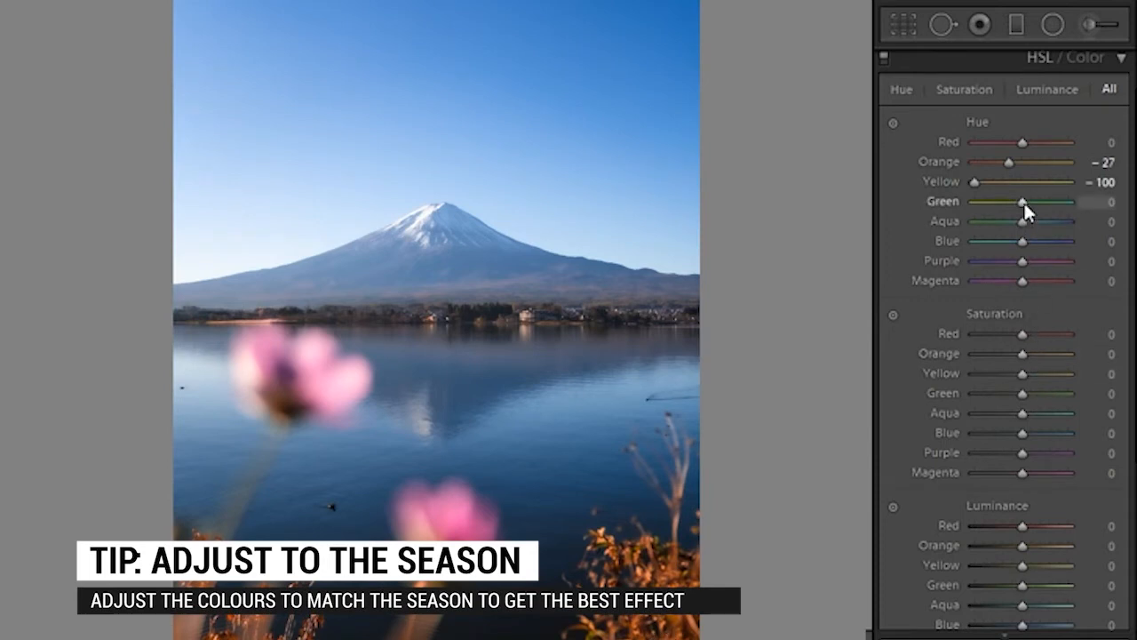
left_click_drag(1023, 202, 974, 201)
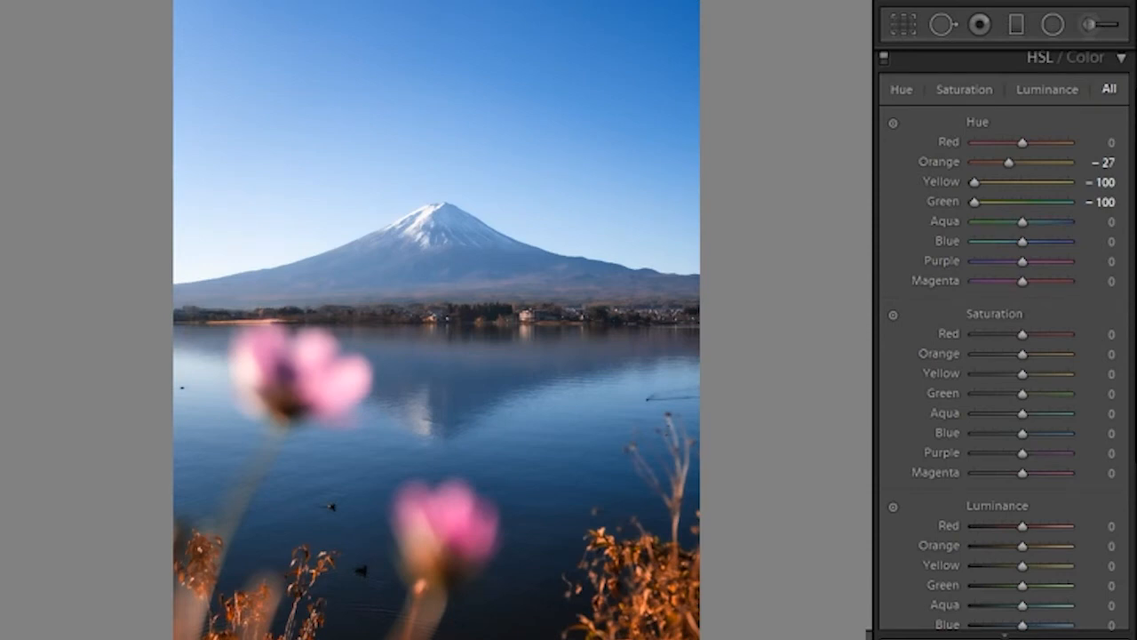
Step: Try the orange, aqua and blue saturation at +100 and undo all three changes
left_click_drag(1022, 354, 1125, 353)
left_click_drag(1027, 414, 1083, 432)
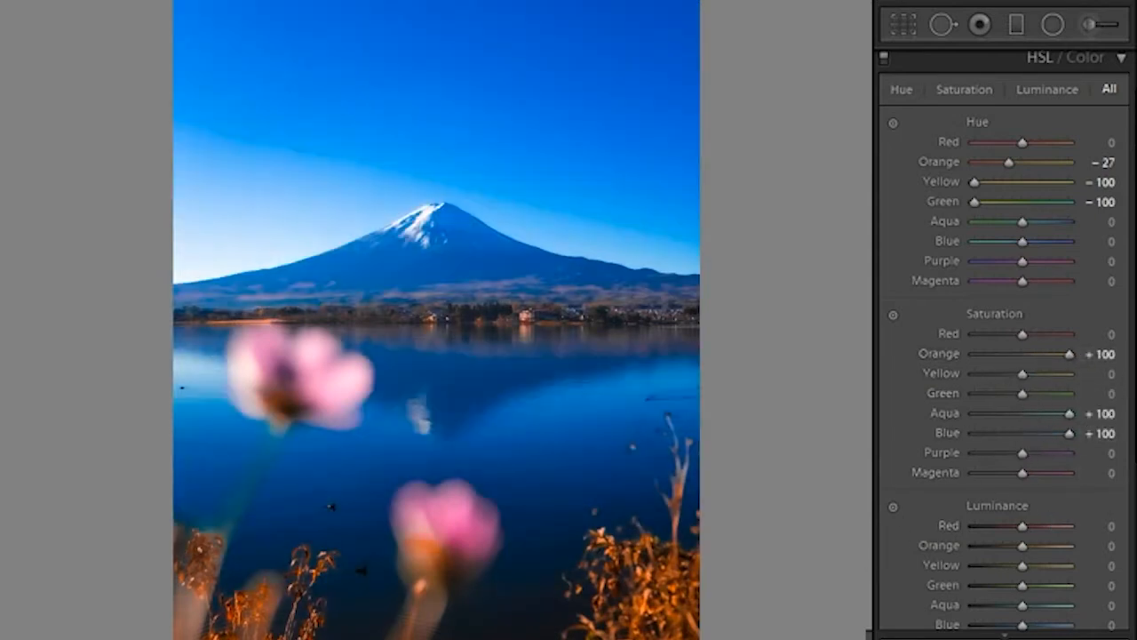
key("ctrl+z")
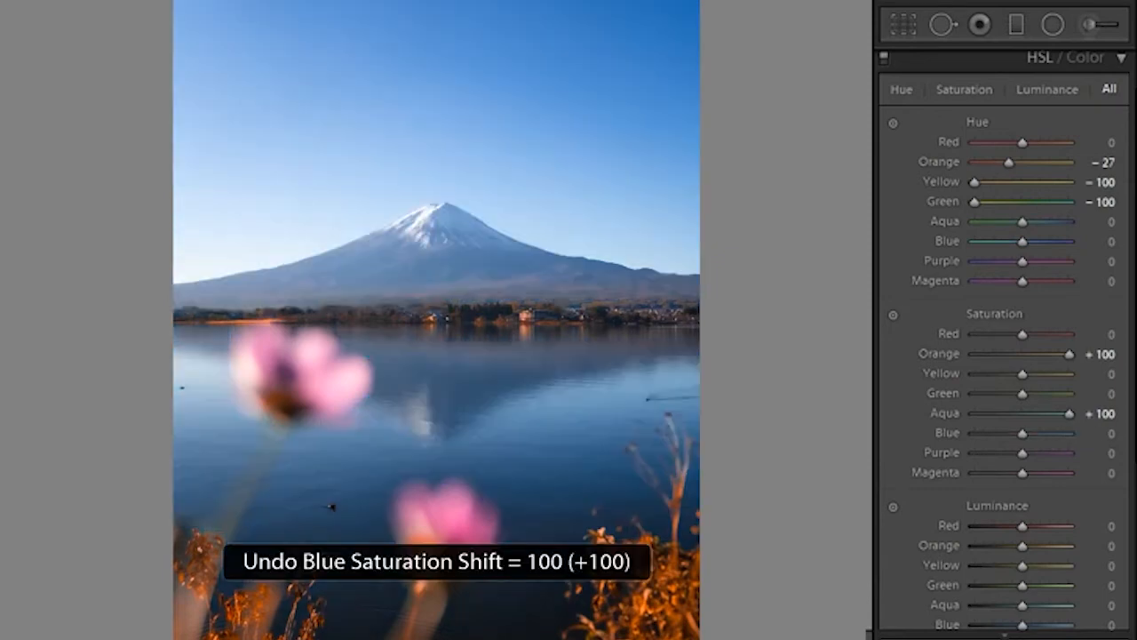
key("ctrl+z")
key("ctrl+z")
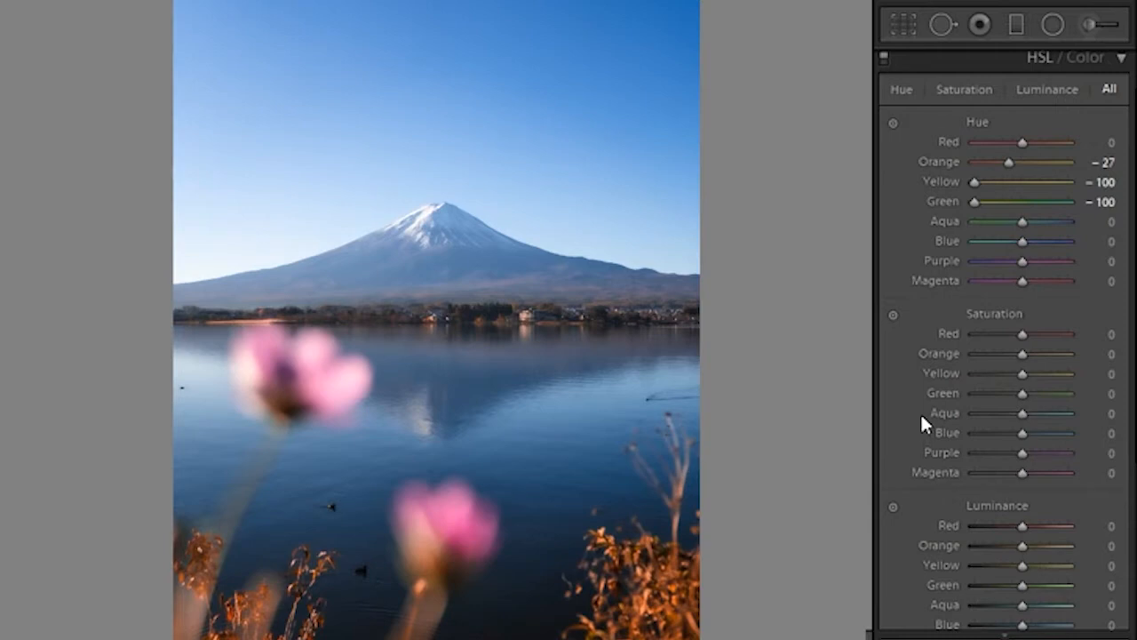
Step: Set the orange saturation to +17
left_click_drag(1020, 358, 1031, 356)
left_click(1102, 353)
type("17")
key("Tab")
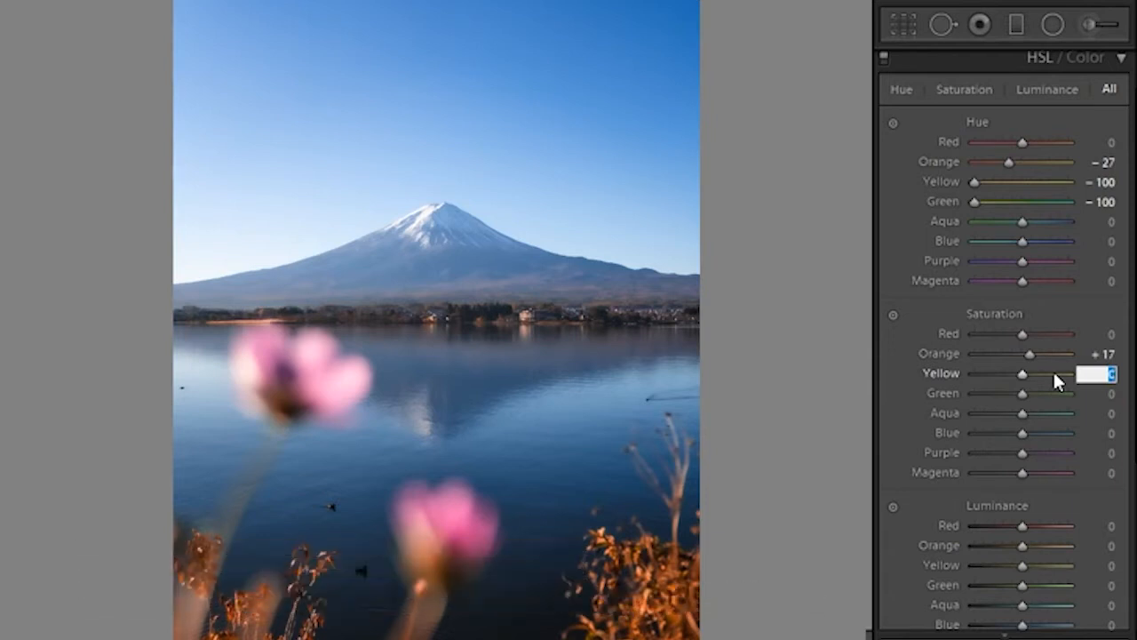
left_click(777, 371)
Step: Check the foliage colours up close, and lower the yellow saturation to -32 and the blue saturation to -34
left_click(206, 604)
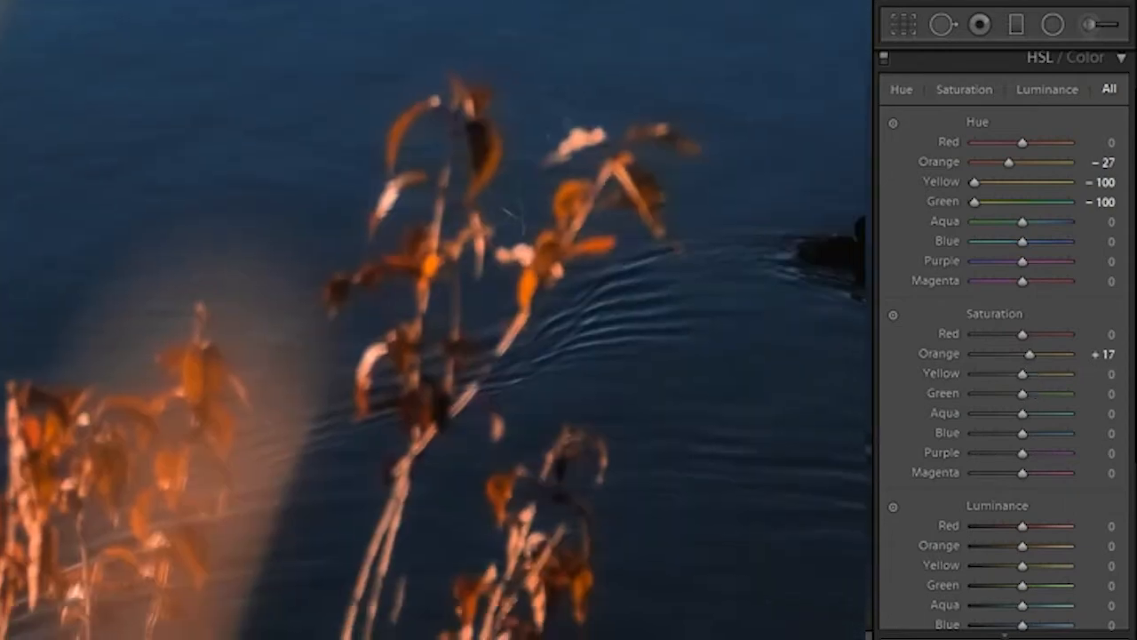
left_click(41, 467)
left_click(669, 632)
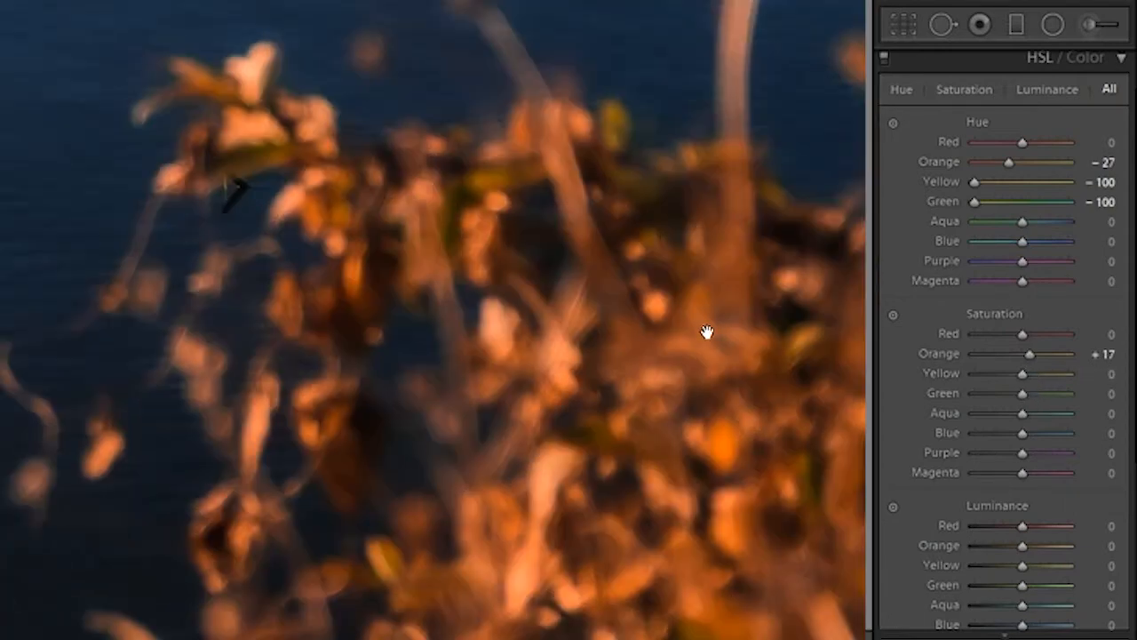
left_click(552, 464)
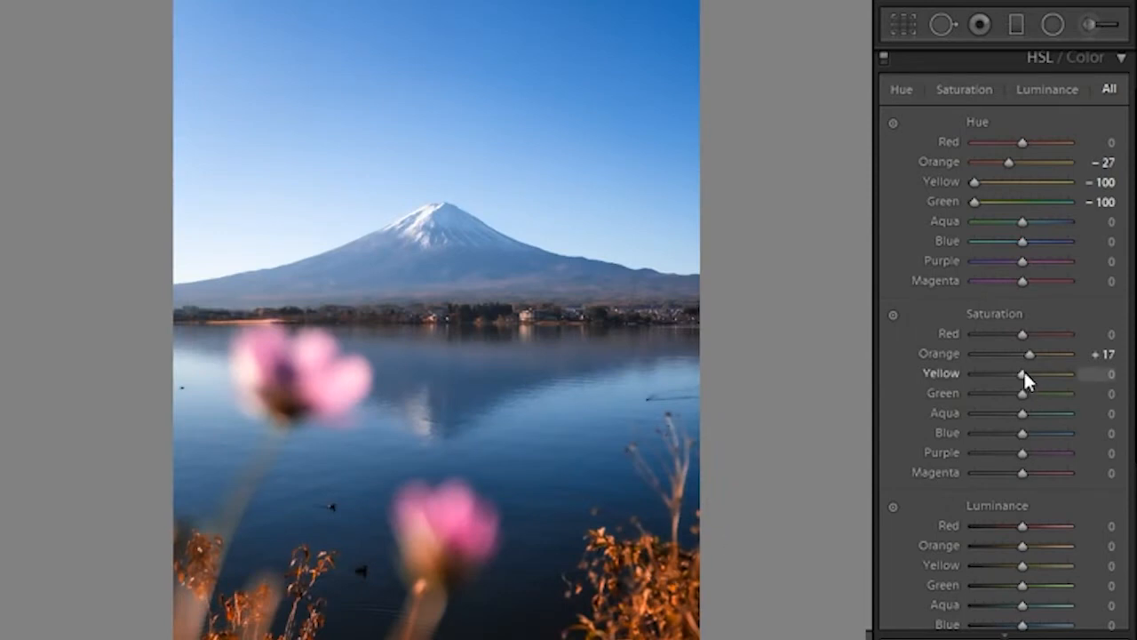
left_click_drag(1019, 376, 1004, 377)
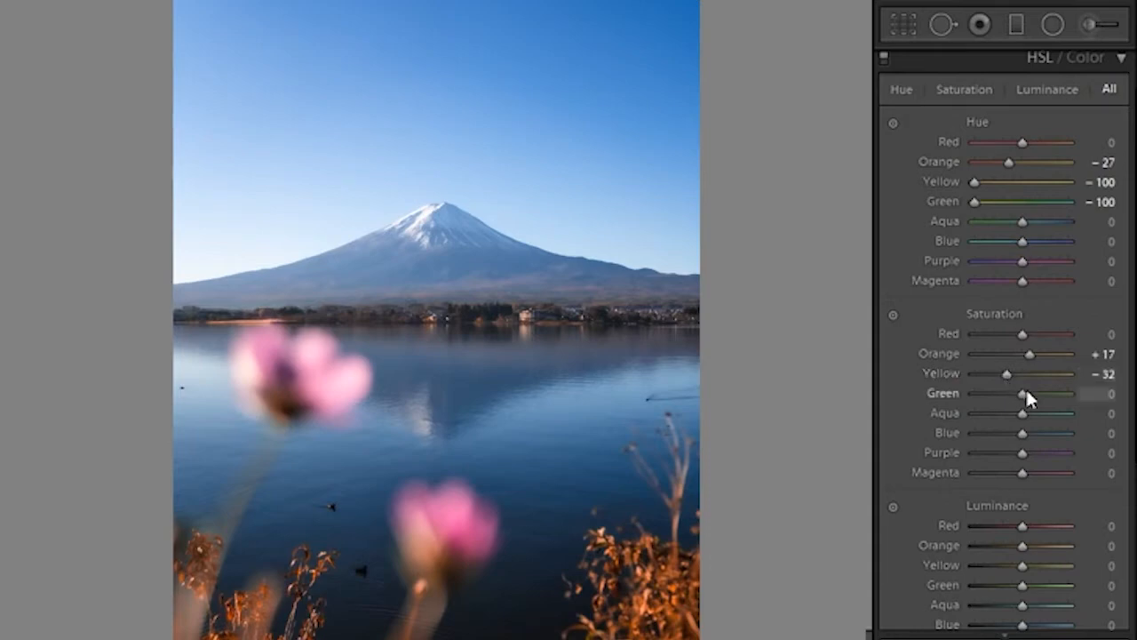
left_click(549, 431)
left_click(549, 431)
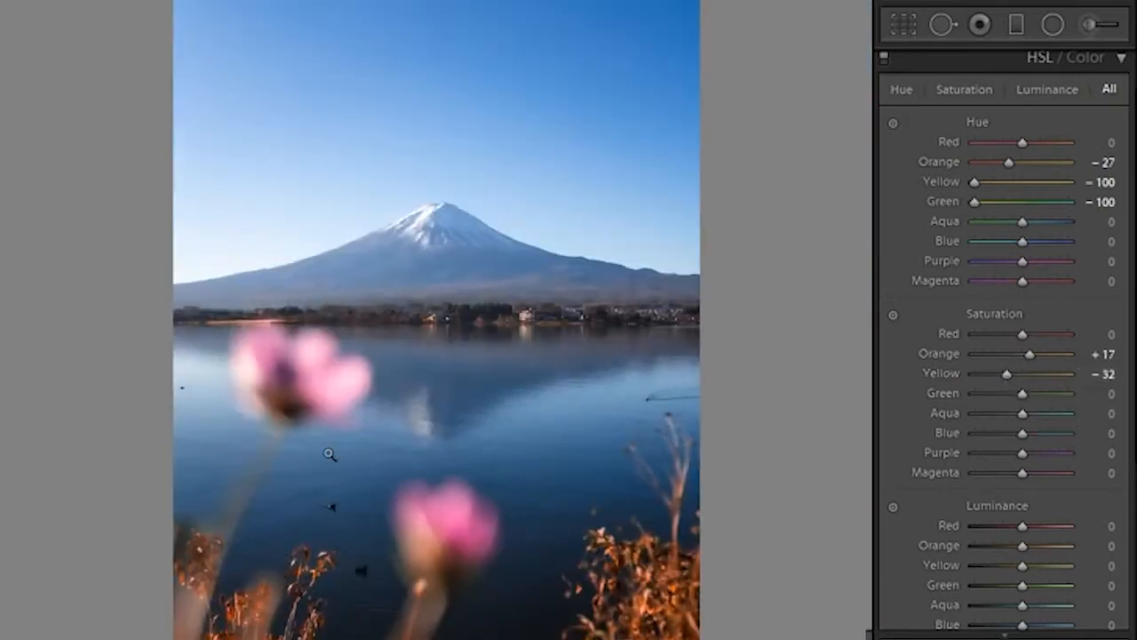
left_click_drag(1026, 434, 1009, 433)
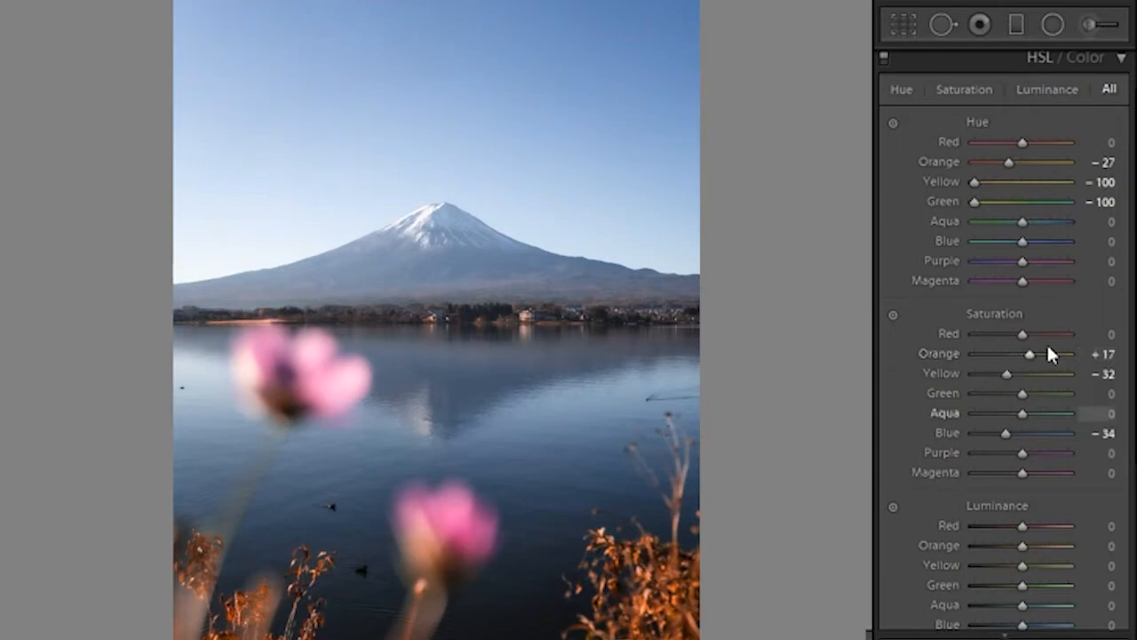
Step: Raise the orange luminance to +36 and close the HSL adjustments
scroll(1017, 406, "down", 2)
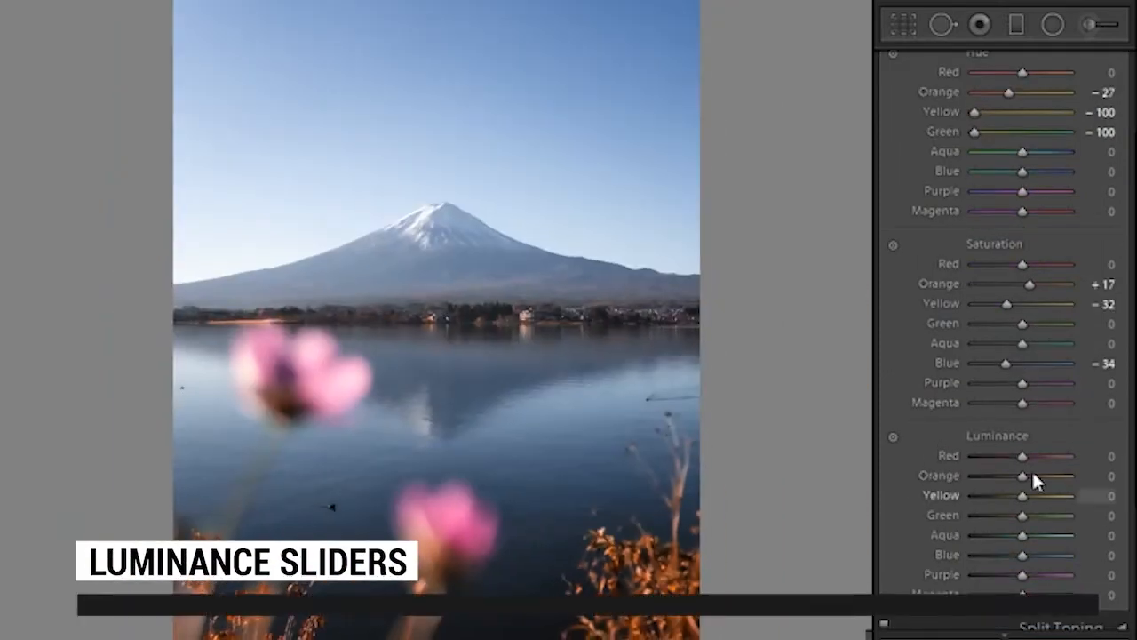
mouse_move(1024, 480)
left_mouse_down()
mouse_move(1057, 474)
mouse_move(1005, 470)
mouse_move(1082, 478)
mouse_move(1034, 478)
left_mouse_up()
key("ctrl+z")
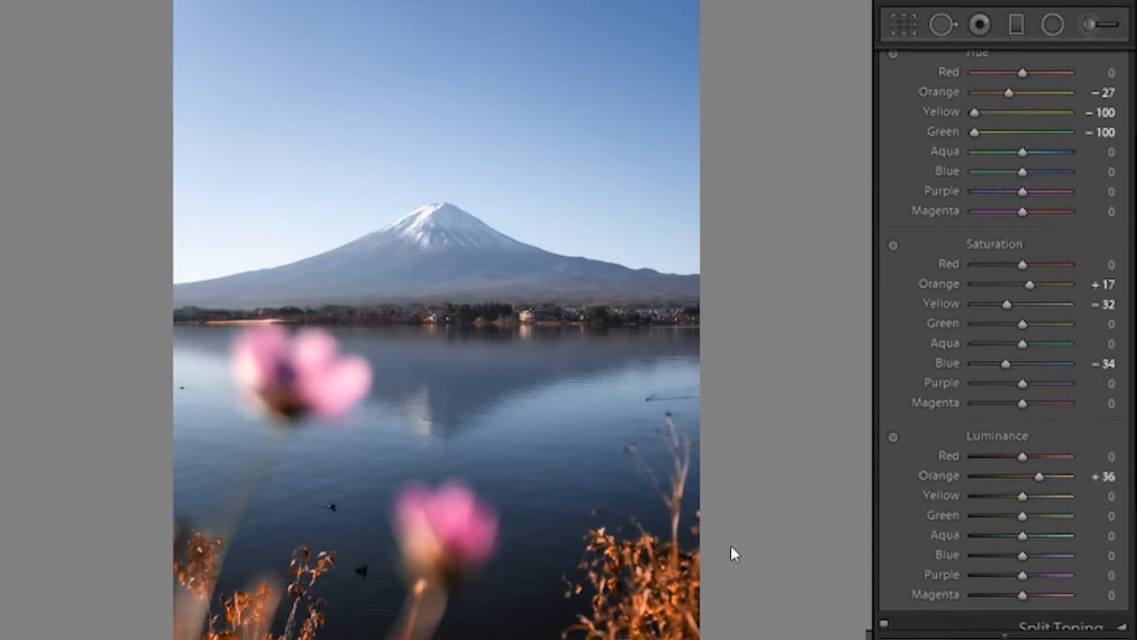
scroll(1093, 233, "up", 3)
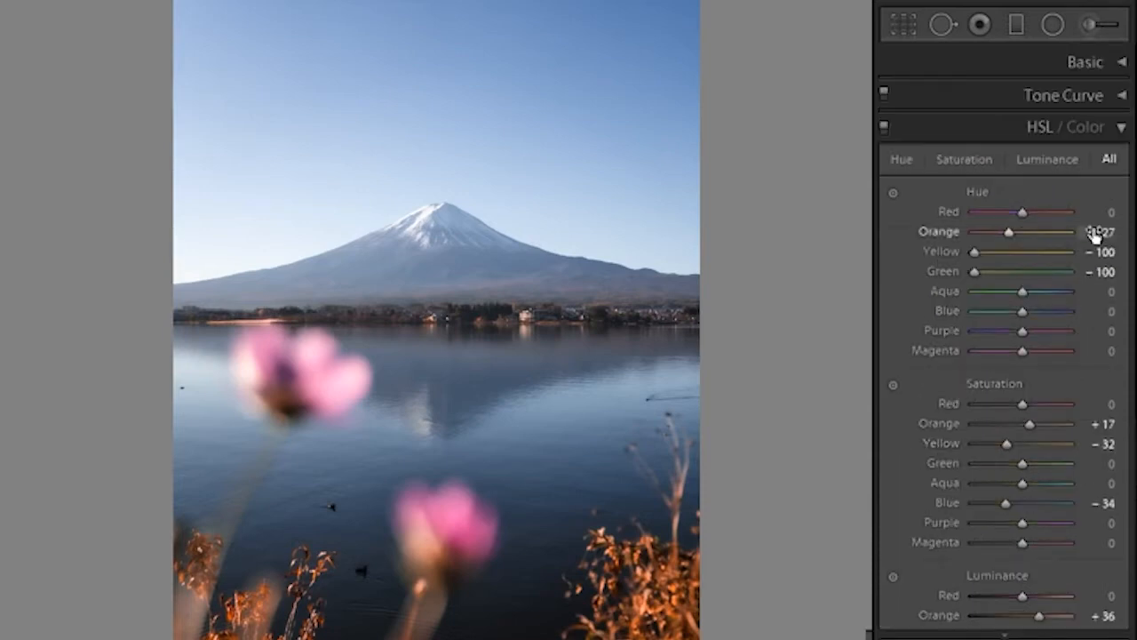
left_click(1122, 127)
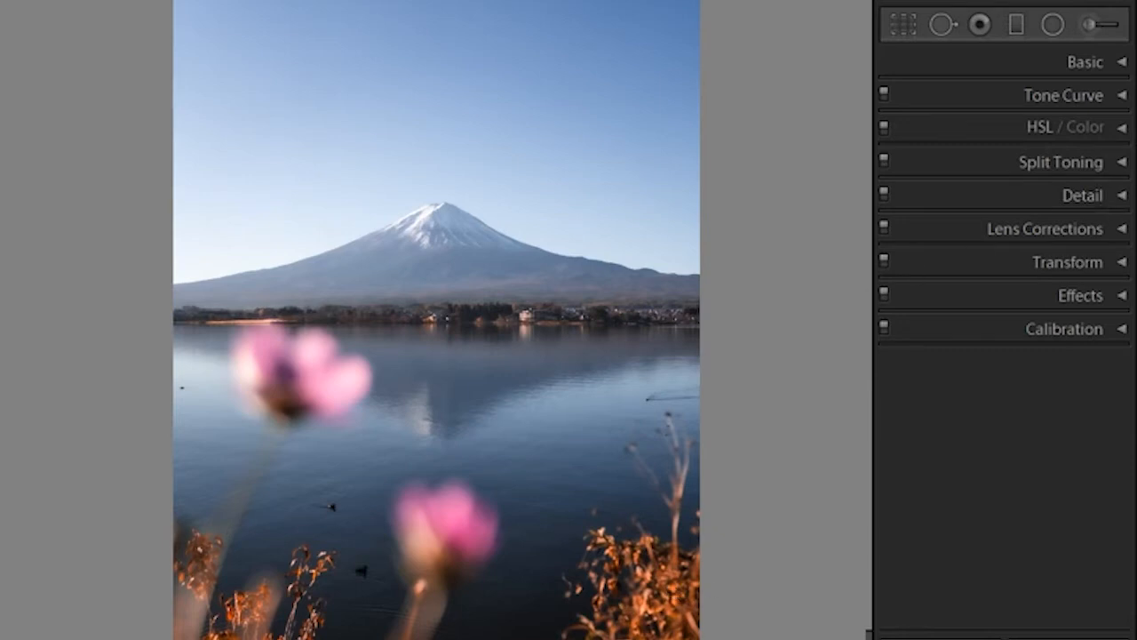
left_click(1122, 127)
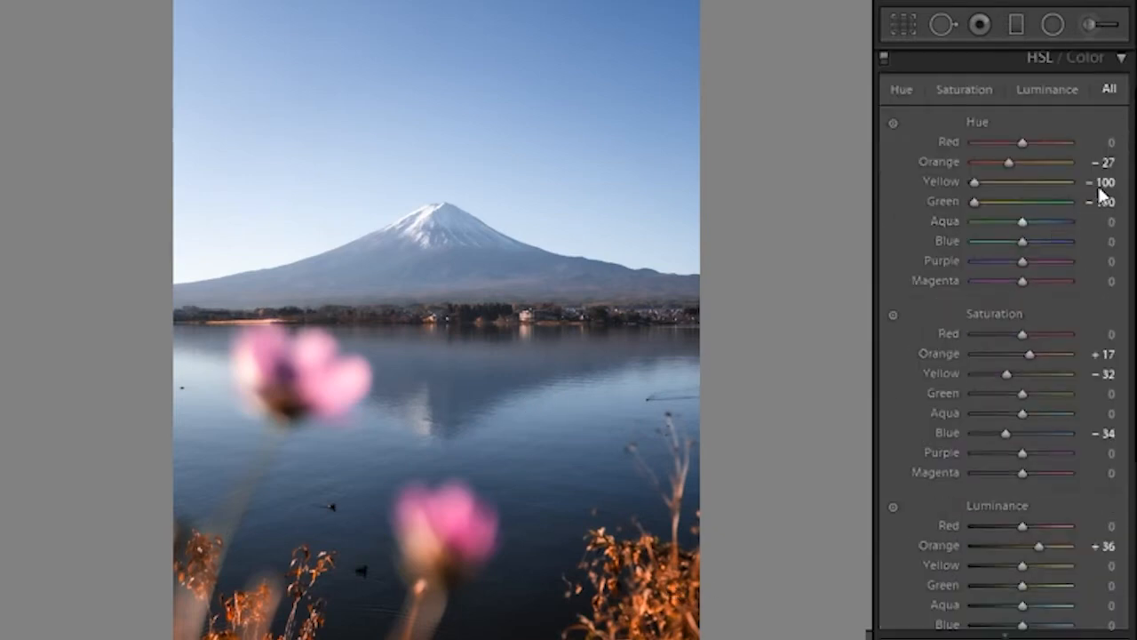
left_click(1121, 57)
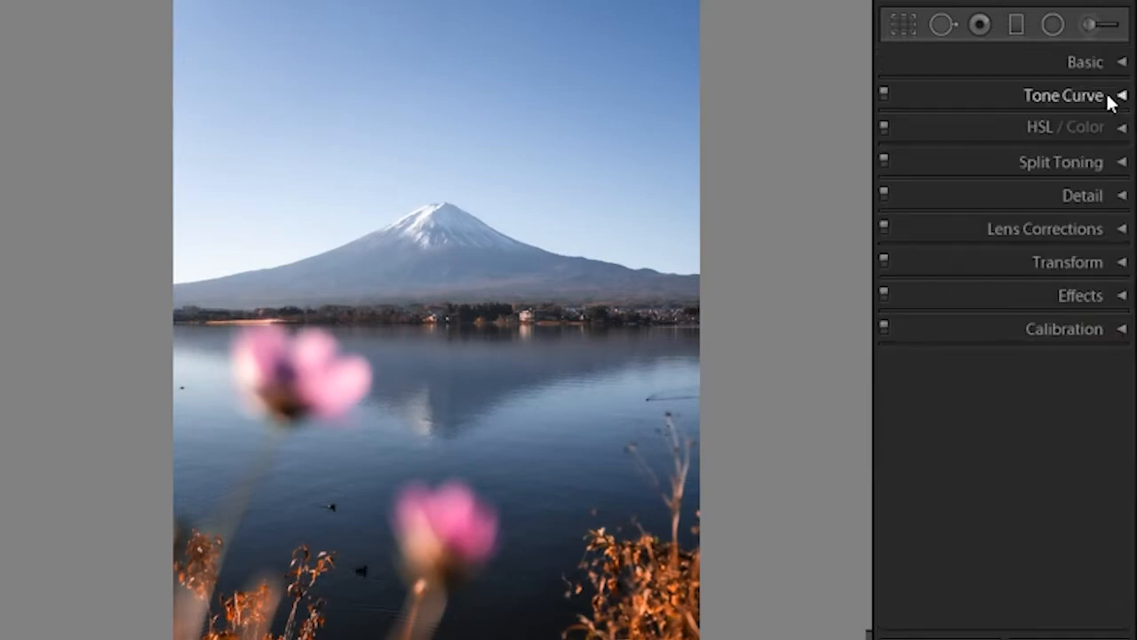
Step: Open split toning and try a highlights tint of hue 48, saturation 35, before settling on hue 80, saturation 0
left_click(1121, 164)
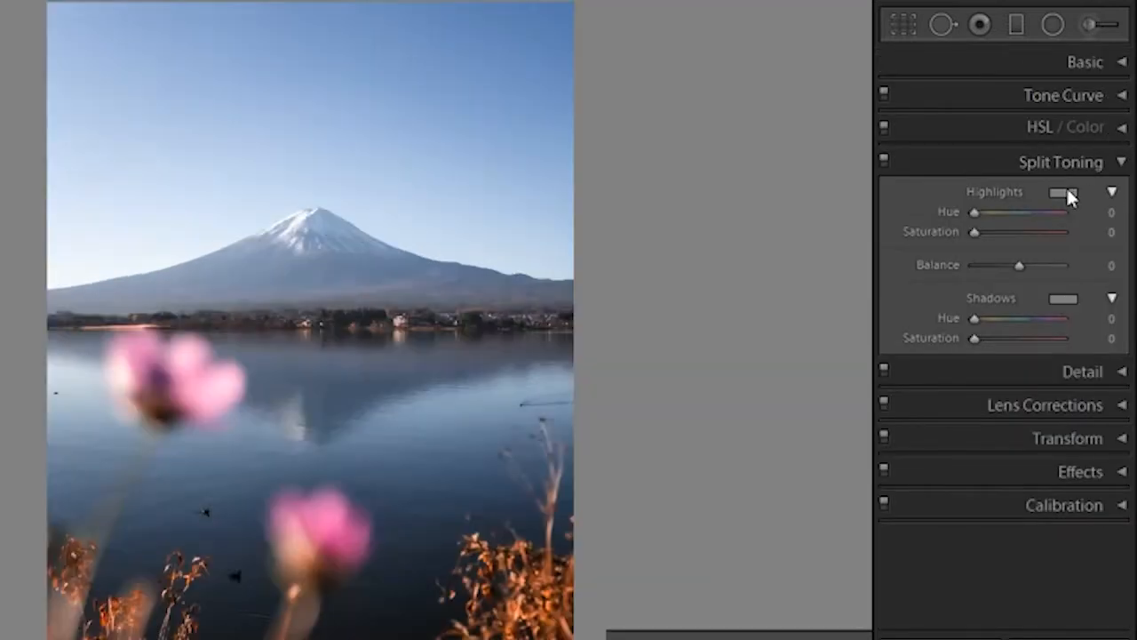
left_click(1066, 192)
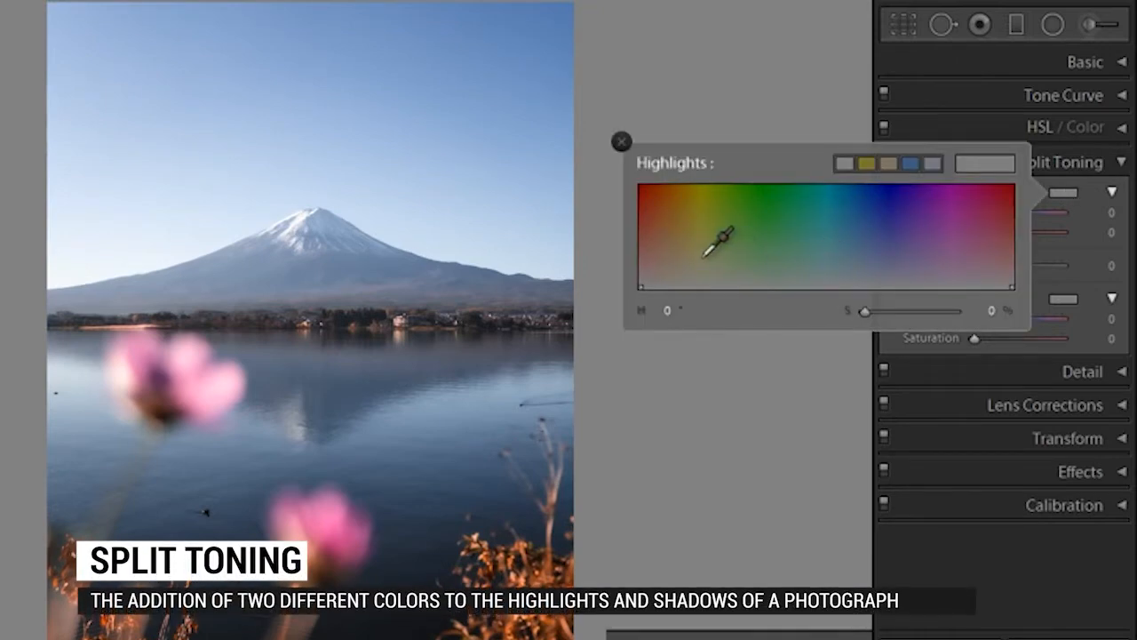
mouse_move(691, 253)
left_mouse_down()
mouse_move(703, 250)
mouse_move(680, 240)
mouse_move(667, 258)
mouse_move(983, 251)
mouse_move(785, 266)
mouse_move(701, 254)
mouse_move(707, 293)
mouse_move(688, 252)
left_mouse_up()
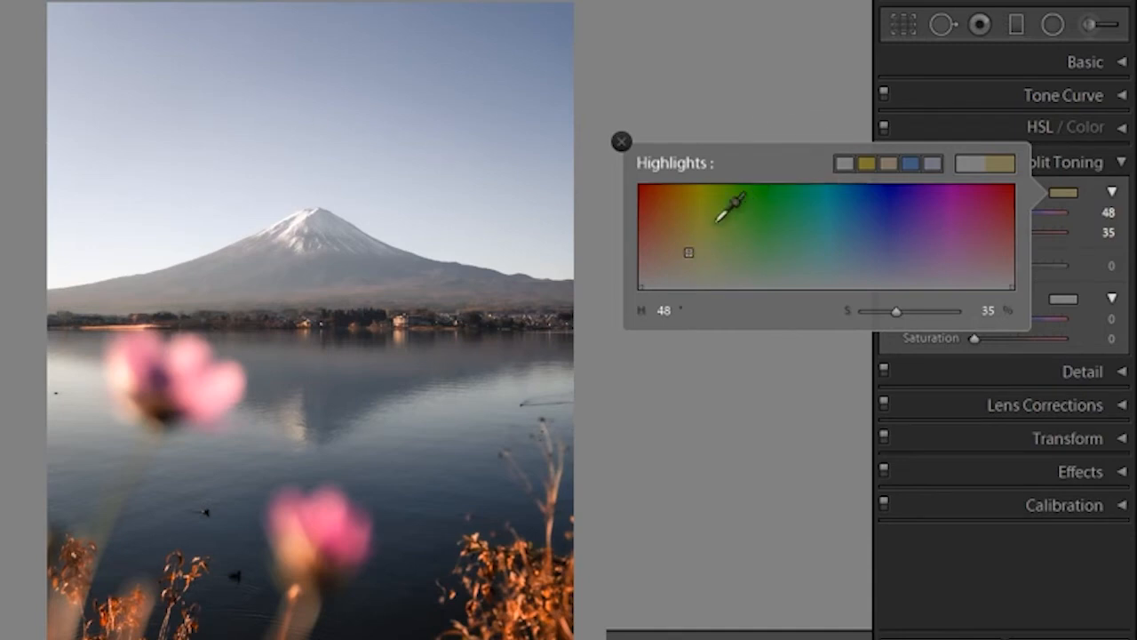
mouse_move(681, 254)
left_mouse_down()
mouse_move(637, 246)
mouse_move(702, 249)
mouse_move(736, 325)
left_mouse_up()
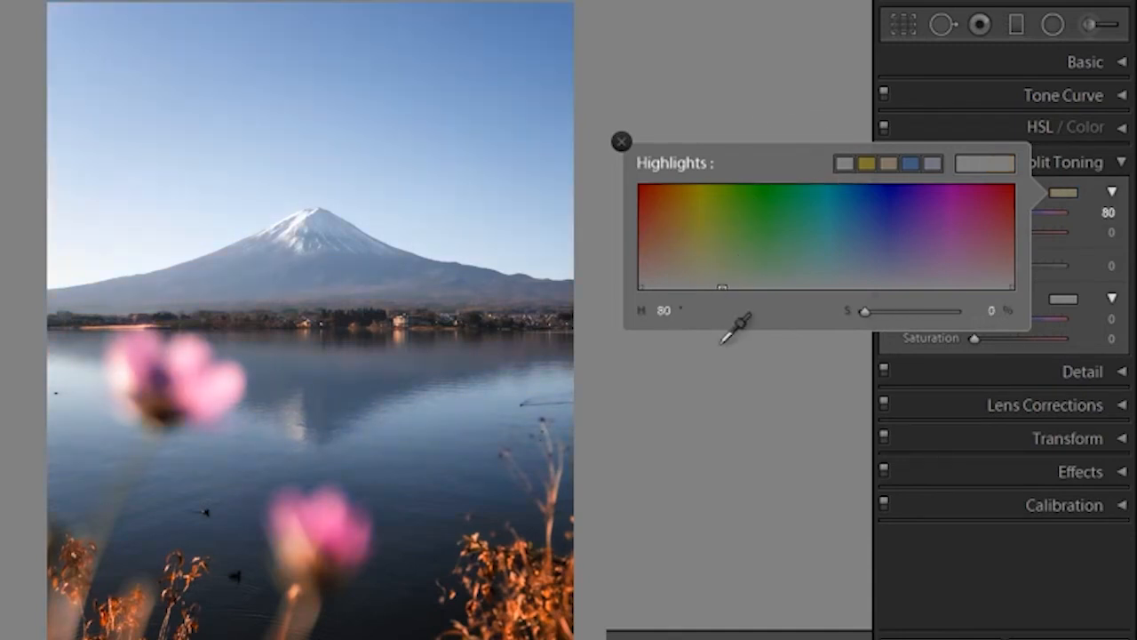
Step: Set the split toning shadows to hue 63 with saturation 0 and close the colour picker
left_click(1066, 299)
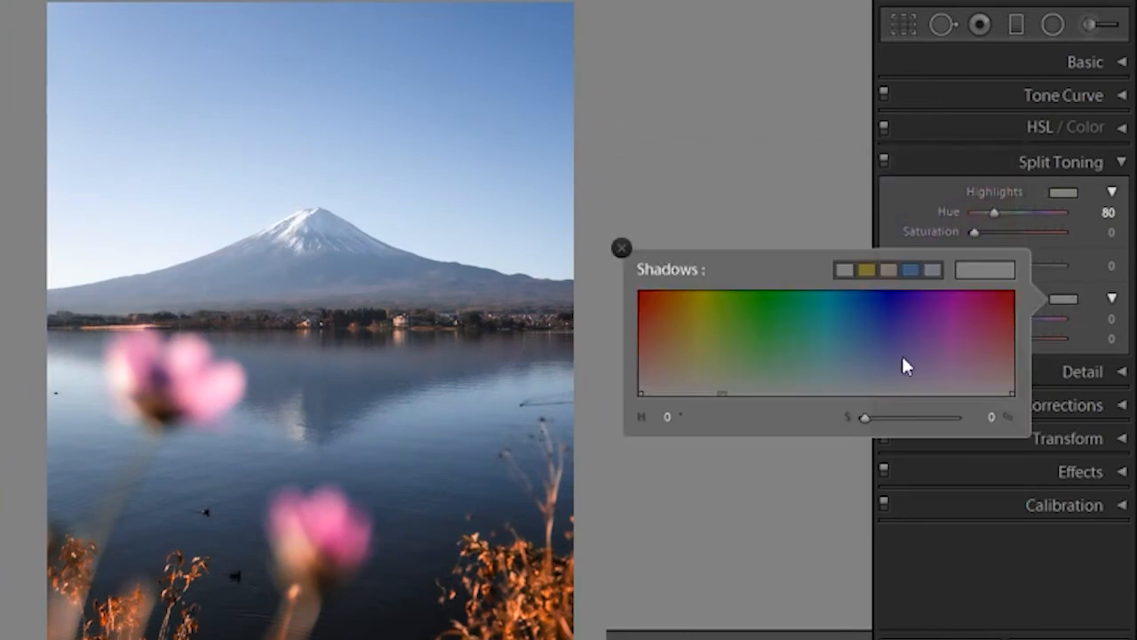
mouse_move(773, 364)
left_mouse_down()
mouse_move(855, 348)
mouse_move(874, 374)
mouse_move(908, 384)
mouse_move(924, 366)
mouse_move(665, 337)
mouse_move(701, 361)
mouse_move(706, 414)
left_mouse_up()
left_click(721, 197)
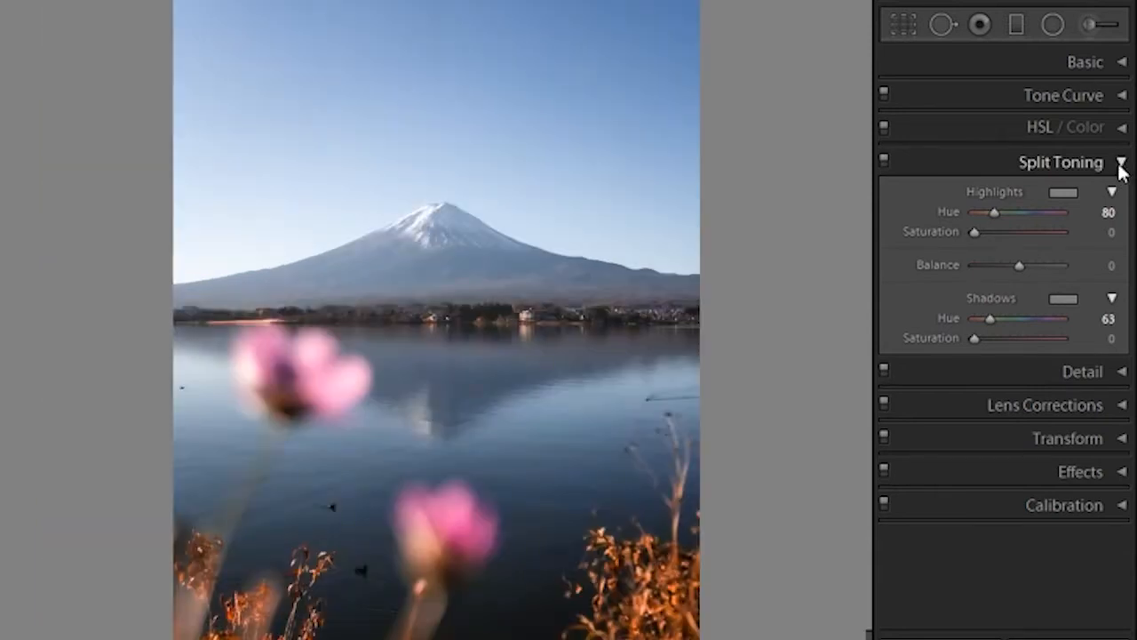
Step: Compare the photo with split toning on and off, leave it switched off and close its settings
left_click(884, 161)
left_click(883, 161)
left_click(883, 160)
left_click(1123, 163)
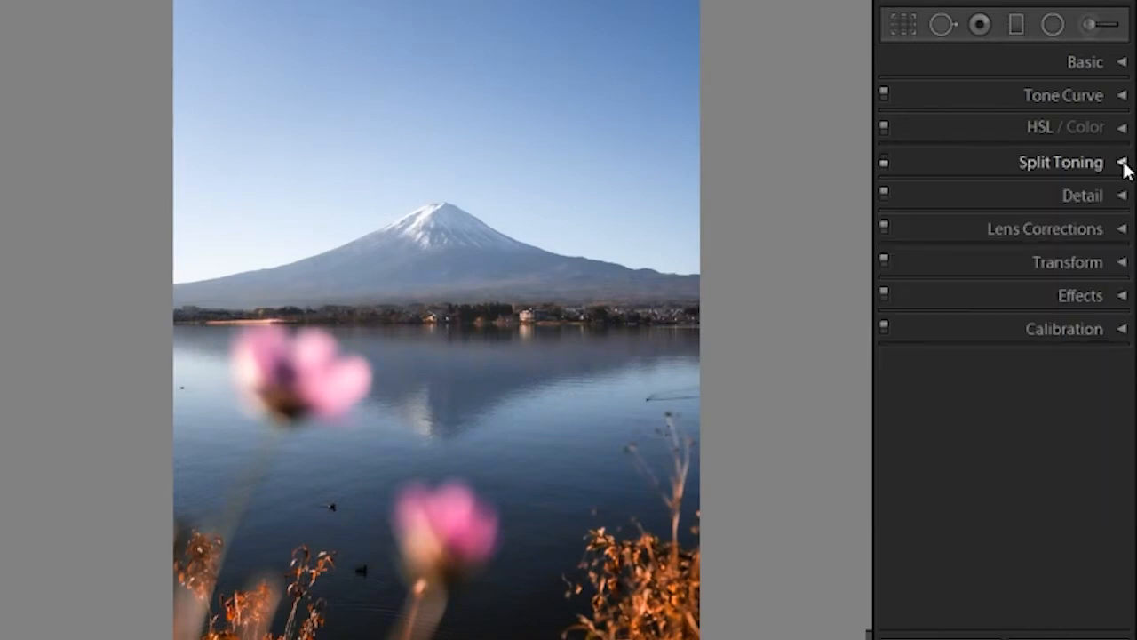
Step: Compare the photo with the tone curve and the HSL adjustments each switched off and on, leaving both on
left_click(885, 95)
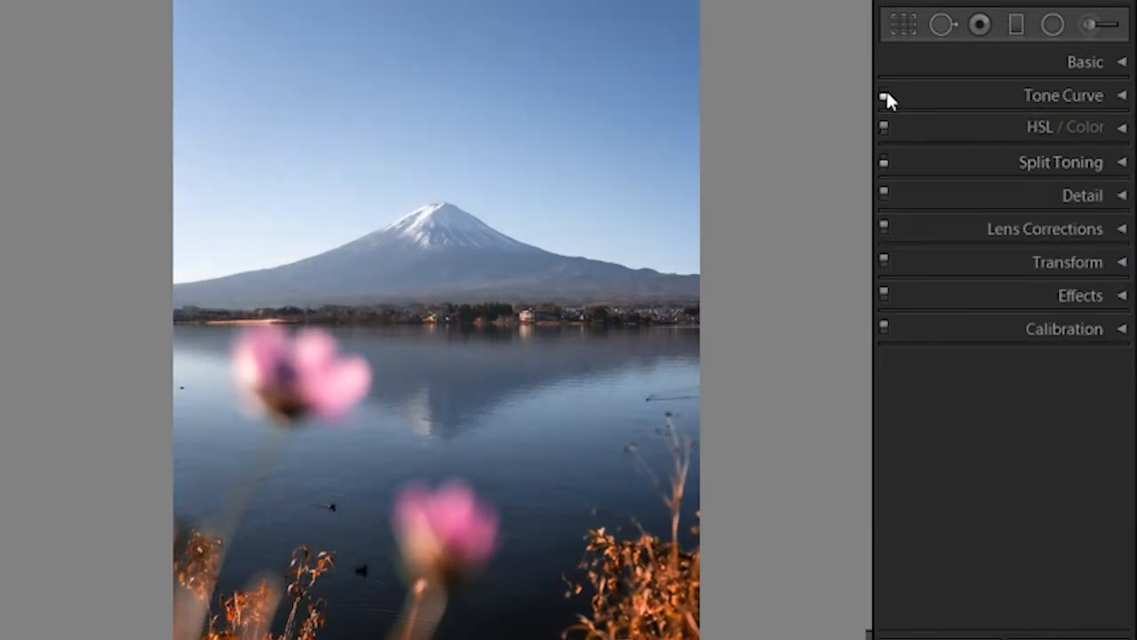
left_click(885, 95)
left_click(884, 126)
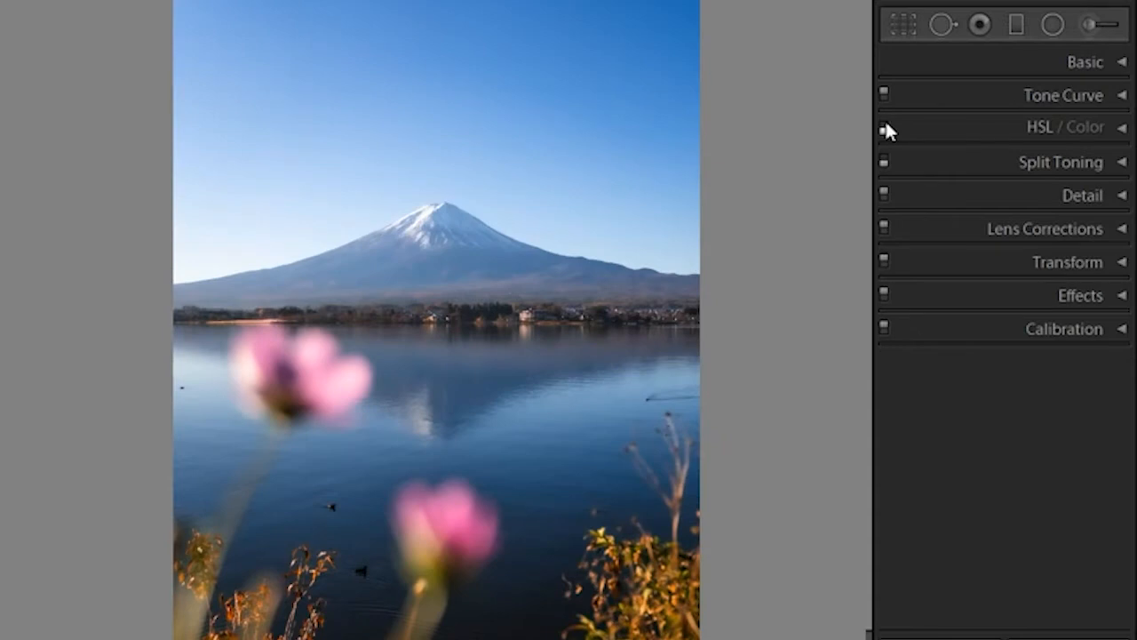
left_click(884, 126)
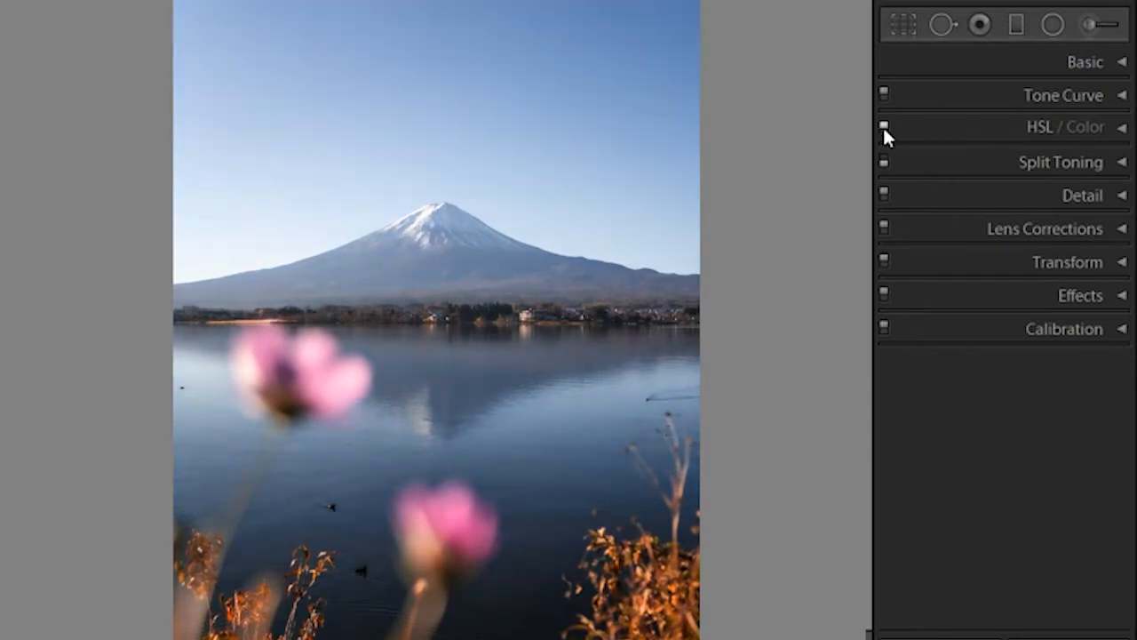
left_click(884, 126)
left_click(884, 127)
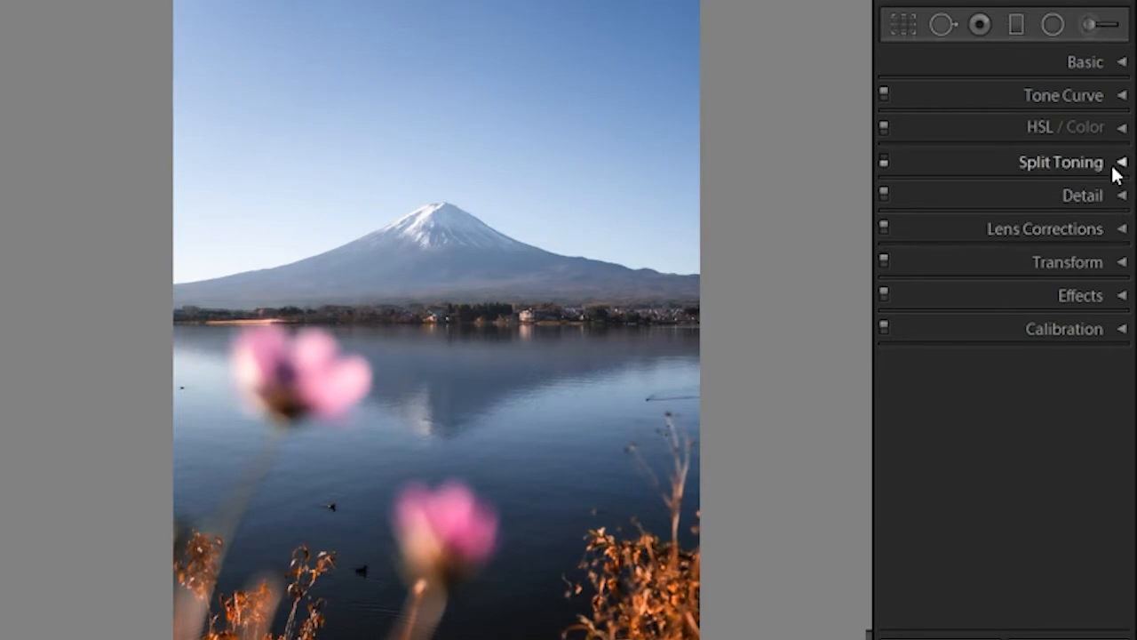
Step: Open the Detail settings, try a sharpening masking of 15 while inspecting the mountain, and return the masking to 0
left_click(1121, 196)
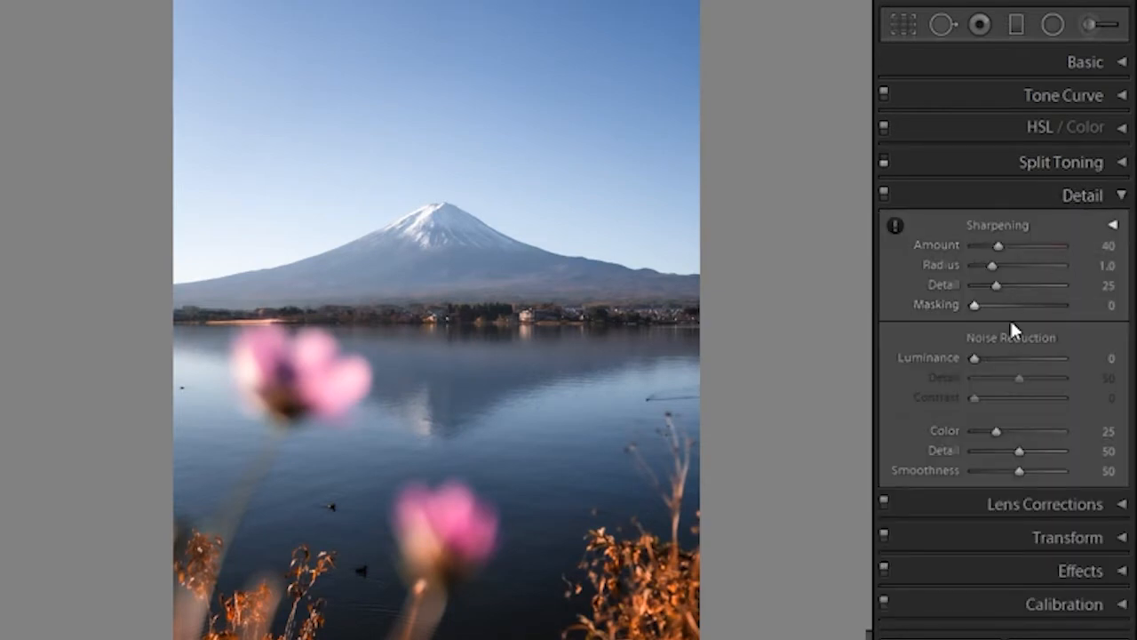
left_click_drag(1016, 298, 987, 304)
left_click_drag(413, 221, 713, 419)
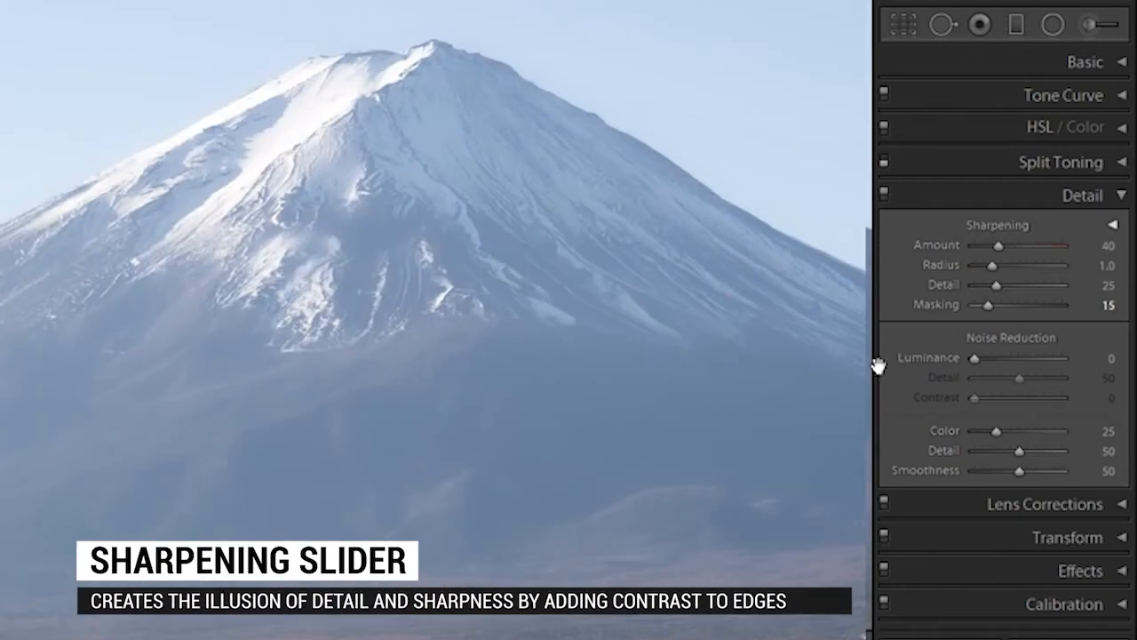
mouse_move(987, 304)
left_mouse_down()
mouse_move(1057, 301)
mouse_move(972, 304)
left_mouse_up()
left_click(356, 356)
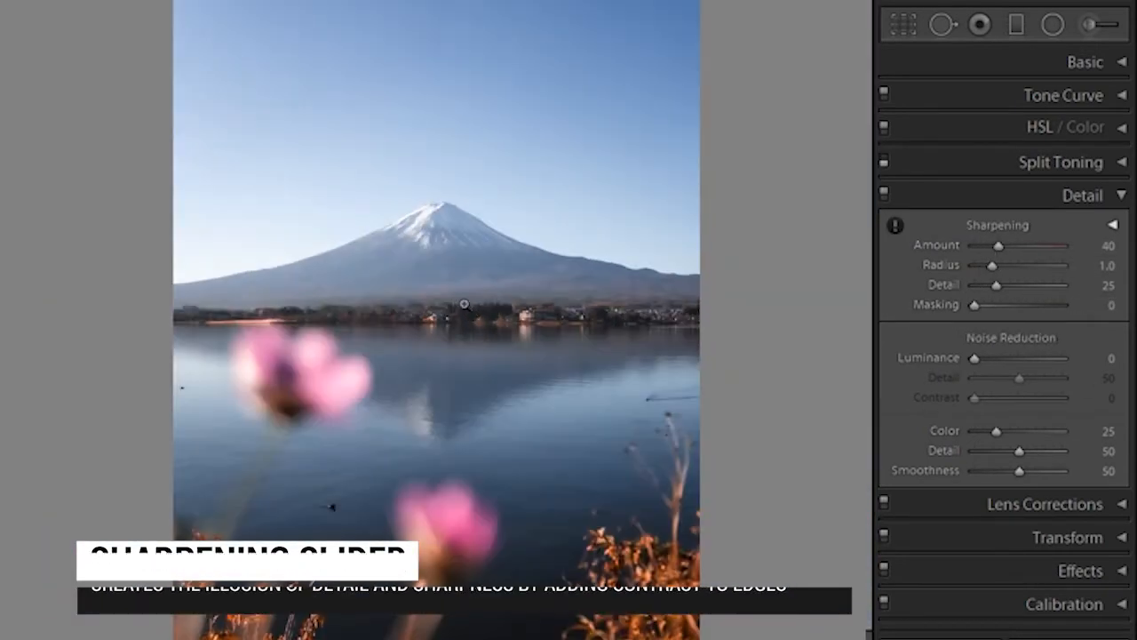
left_click(456, 303)
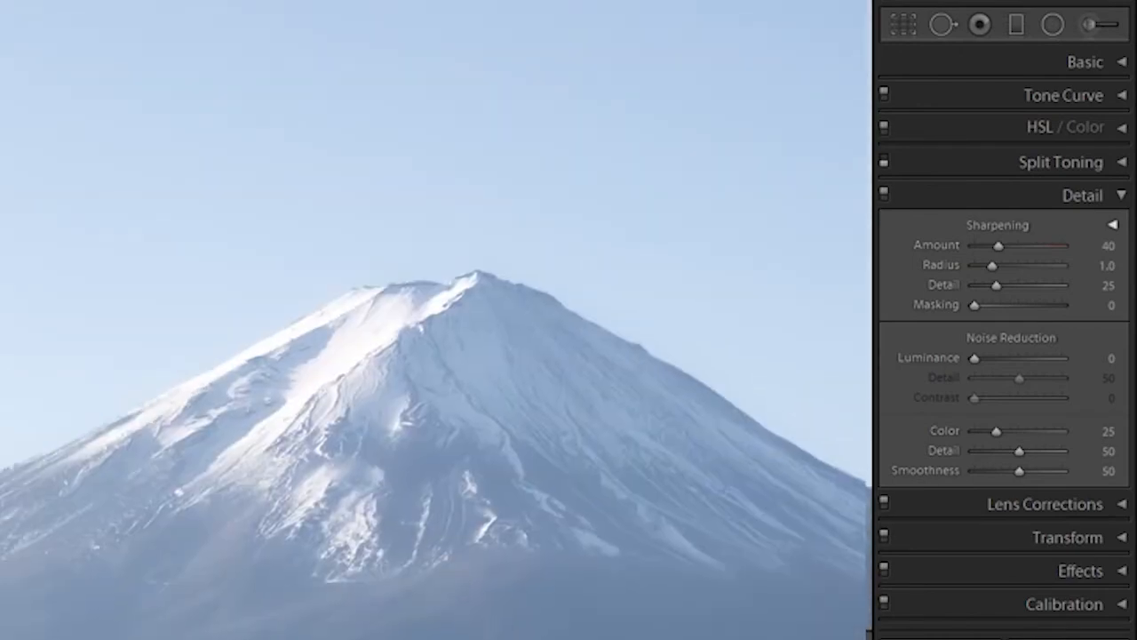
Step: Try extreme sharpening with amount 150, radius 3.0 and detail 100, and inspect the mountain and lake water up close
key("alt")
left_click_drag(1015, 244, 1116, 234)
left_click_drag(994, 265, 1133, 267)
left_click_drag(996, 284, 1071, 284)
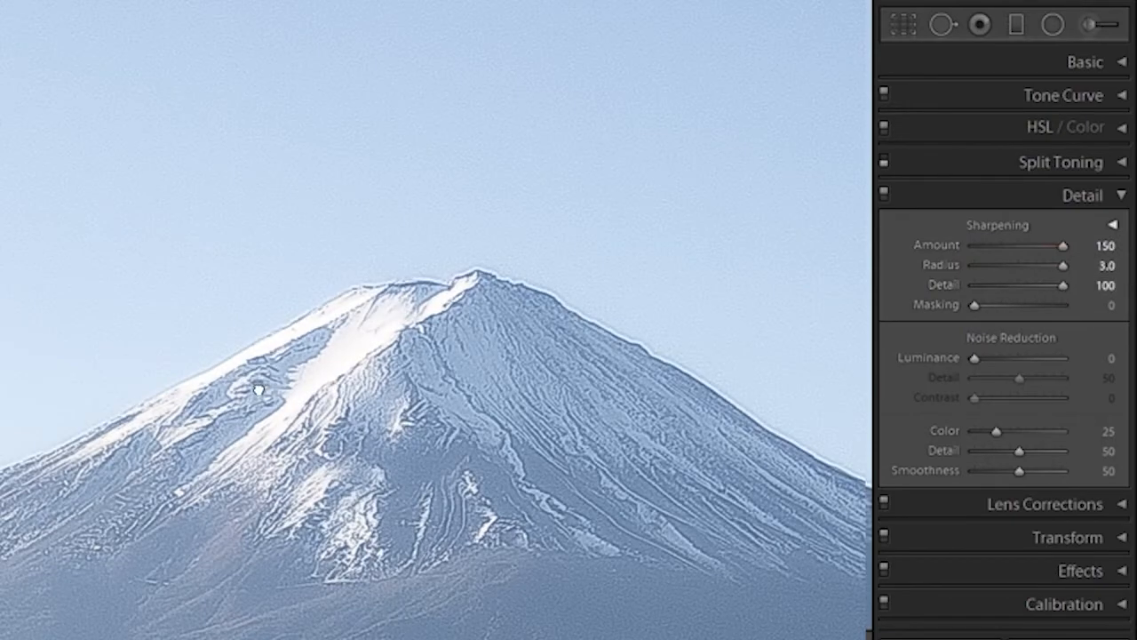
left_click(254, 386)
left_click(450, 325)
left_click_drag(512, 497, 495, 480)
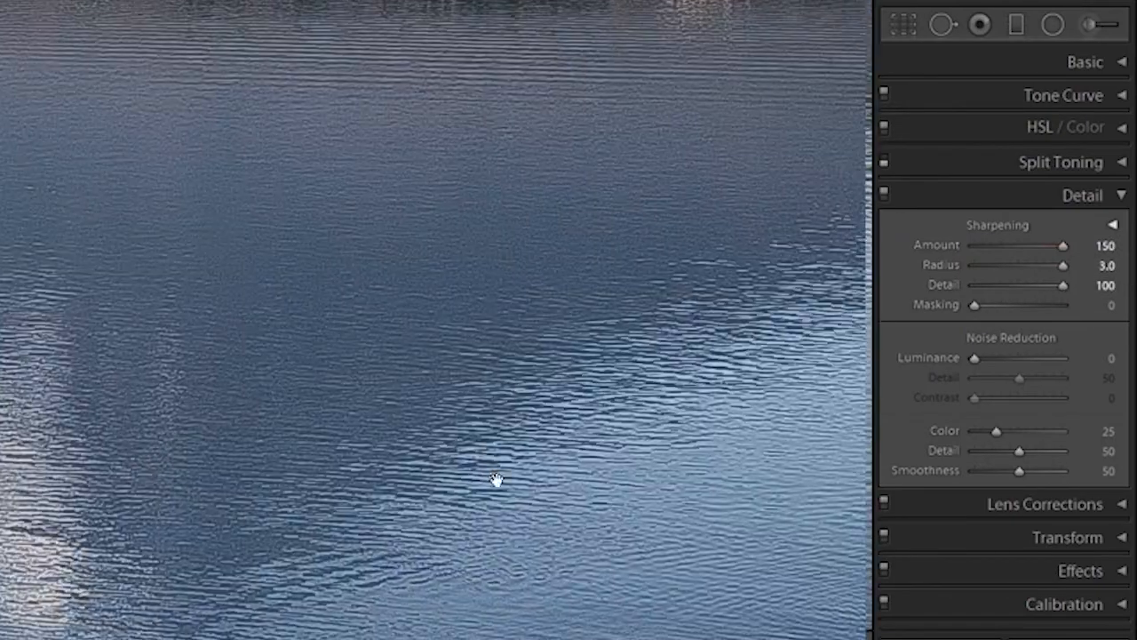
left_click(495, 479)
left_click(345, 203)
left_click(520, 406)
Step: Undo the extreme sharpening amount, radius and detail changes
key("ctrl+z")
key("ctrl+z")
key("ctrl+z")
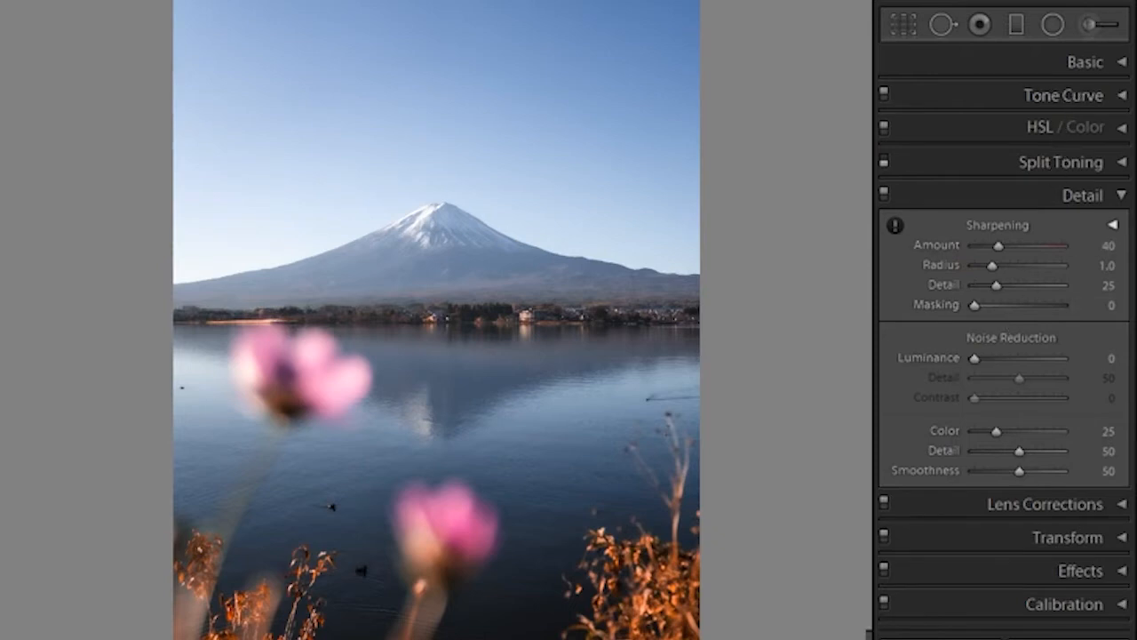
Step: Try a sharpening masking of 26, inspect the shoreline up close, and raise the masking to 34 using the mask preview
key("alt")
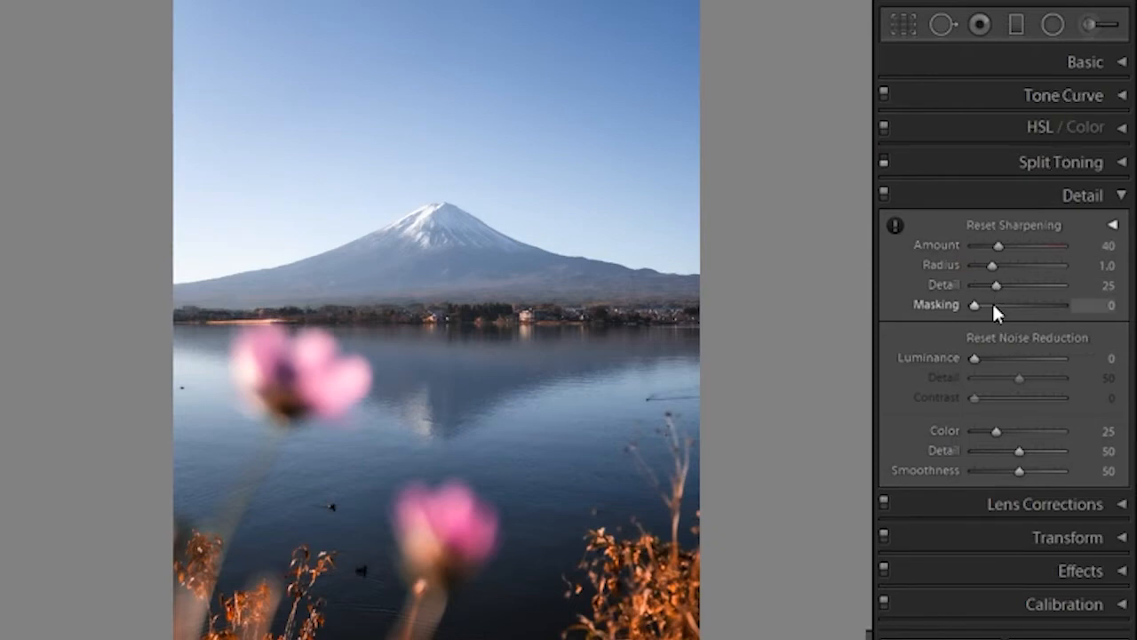
mouse_move(998, 306)
left_mouse_down()
mouse_move(1007, 306)
mouse_move(966, 307)
mouse_move(995, 303)
left_mouse_up()
left_click(426, 373)
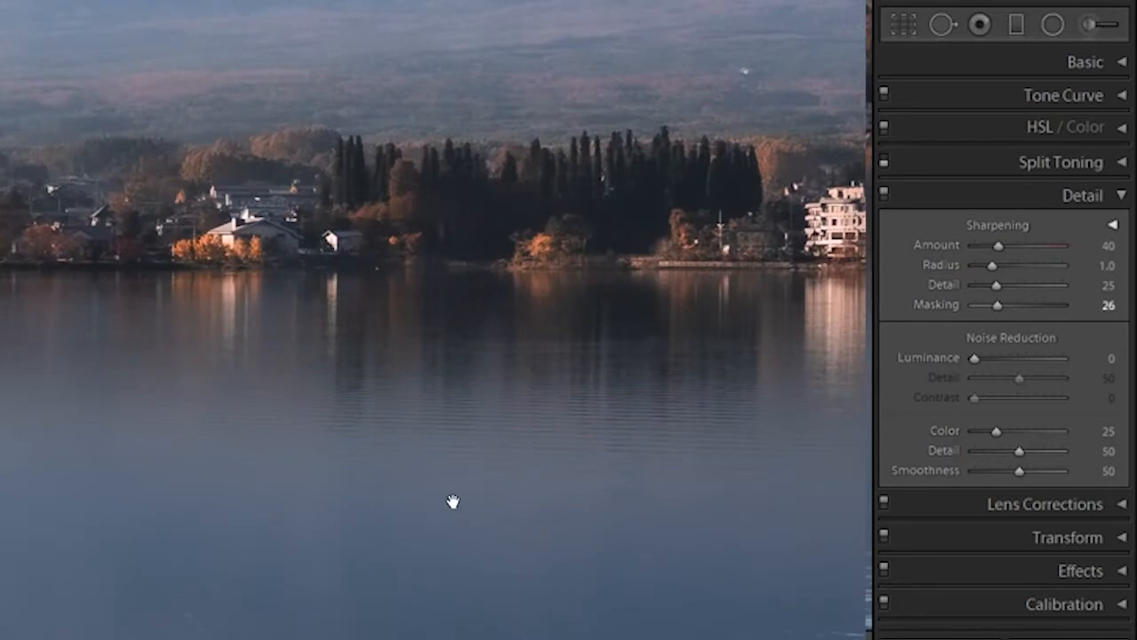
left_click(393, 452)
key("alt")
left_click_drag(997, 305, 1004, 306)
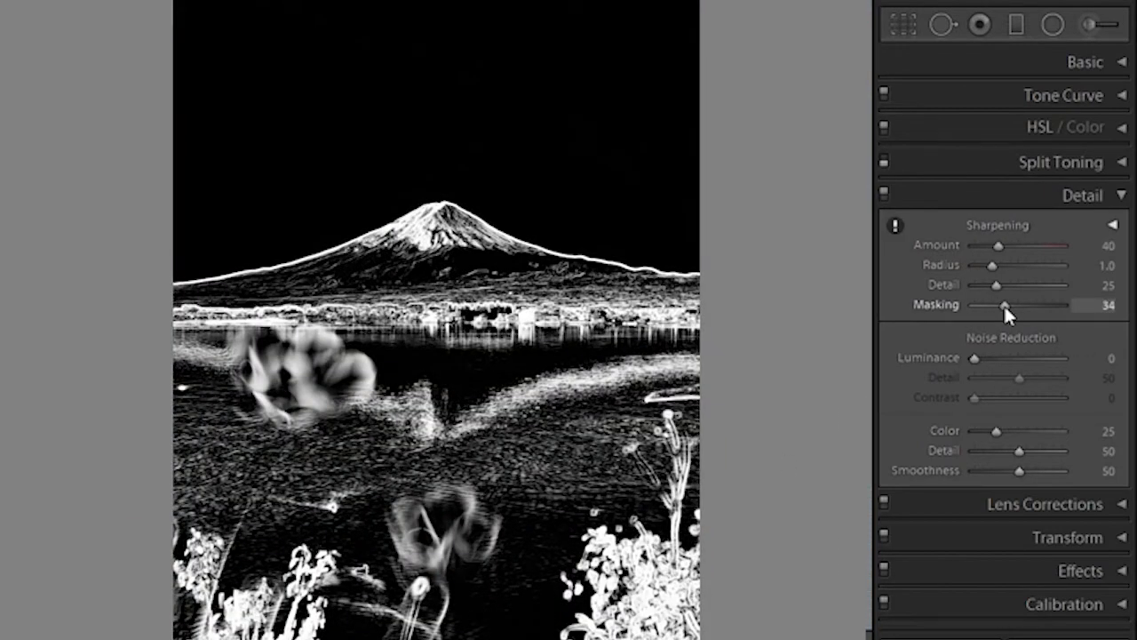
left_click_drag(1003, 304, 1004, 304)
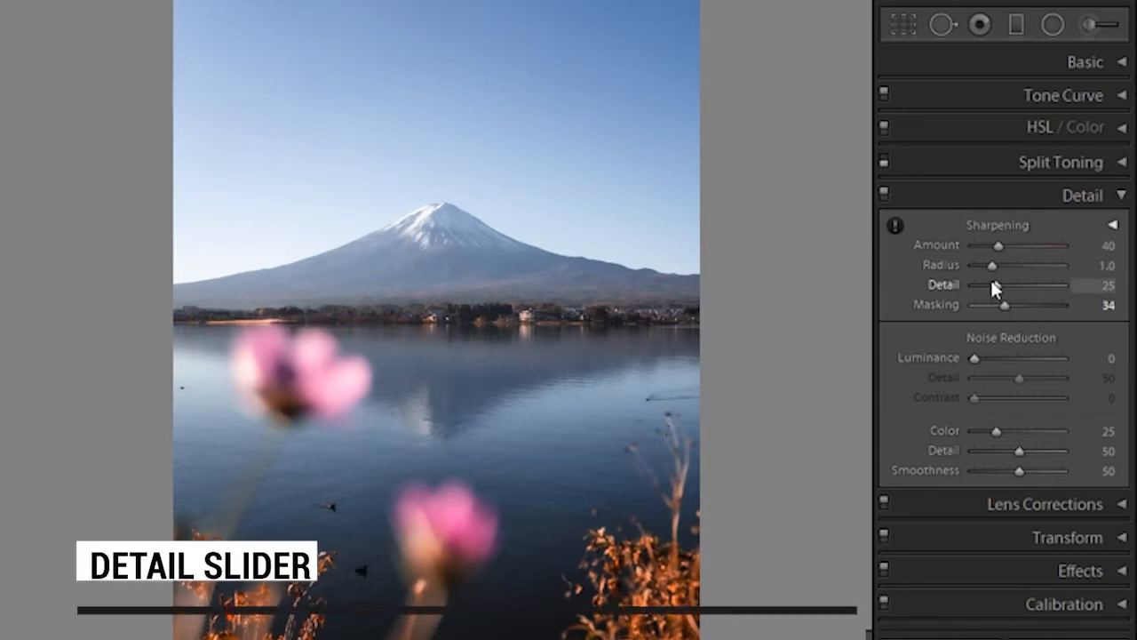
Step: Set the sharpening detail to 40, radius to 1.5 and amount to 51
left_click(1101, 284)
type("40")
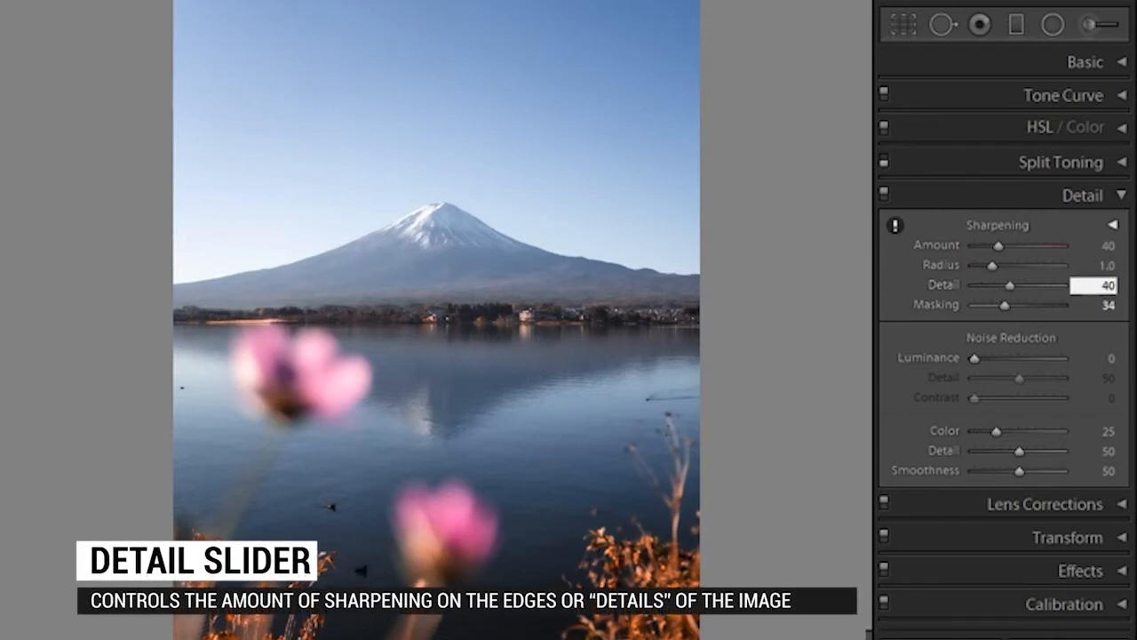
key("Tab")
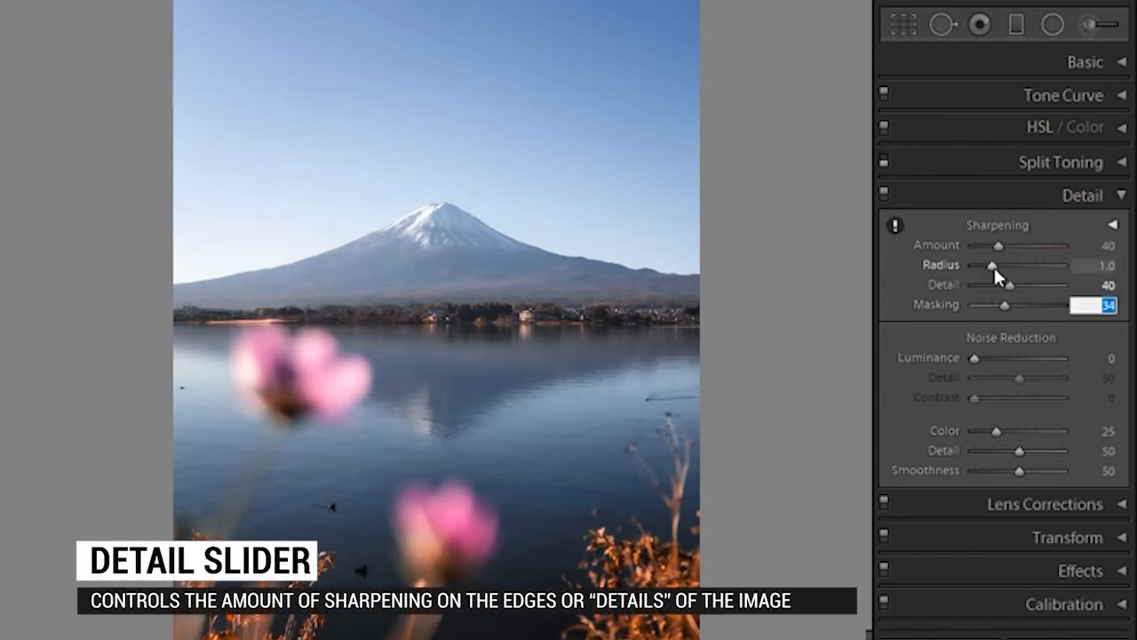
mouse_move(994, 265)
left_mouse_down()
mouse_move(1018, 267)
mouse_move(976, 273)
mouse_move(1009, 279)
left_mouse_up()
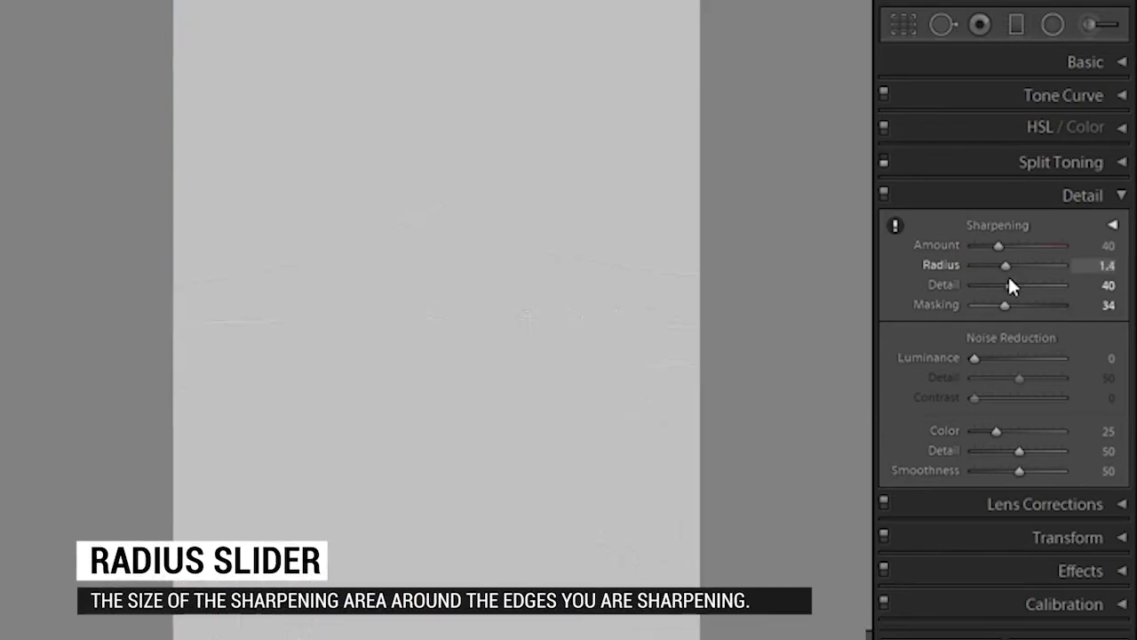
left_click_drag(1009, 275, 1006, 242)
Step: Inspect the sharpened mountain, shoreline and blurred flower up close, return to the full photo and close the Detail settings
left_click(458, 202)
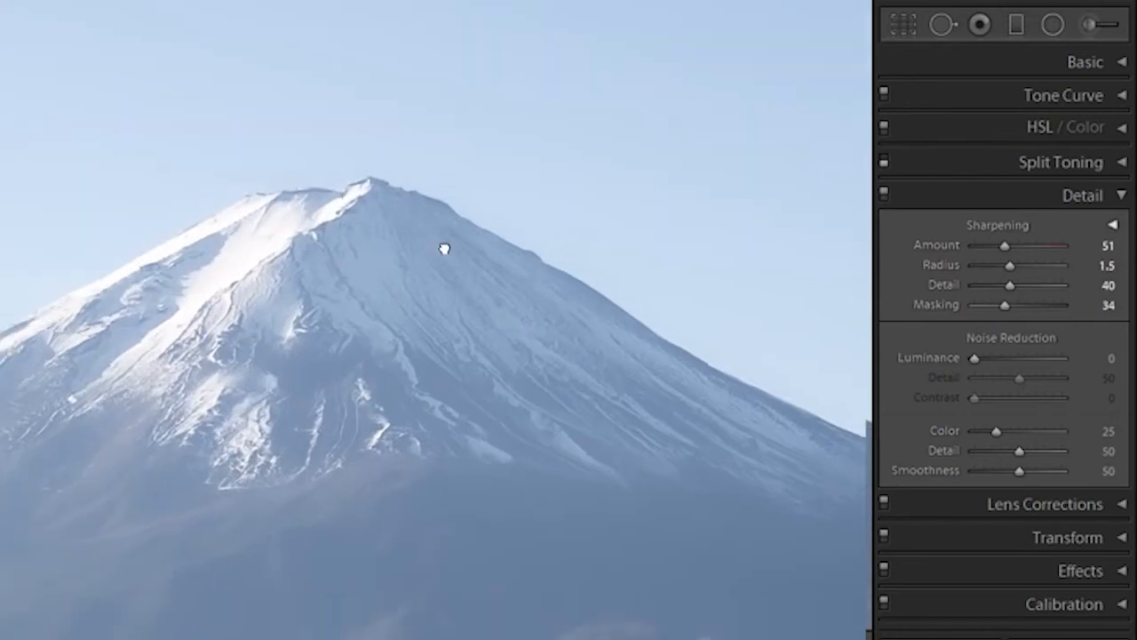
left_click_drag(379, 338, 515, 173)
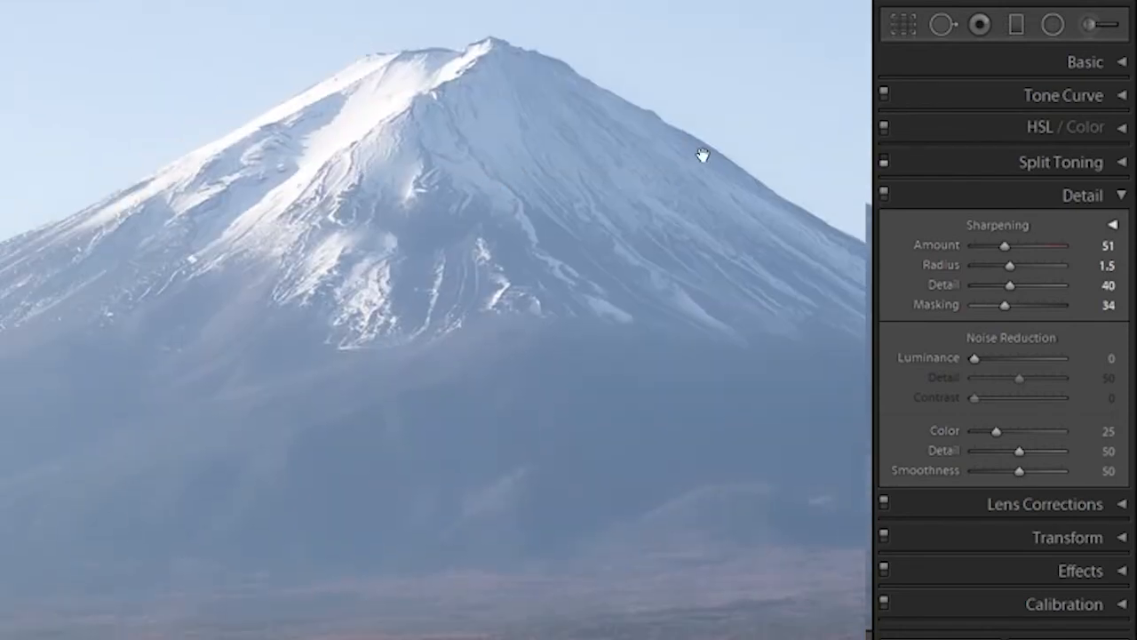
left_click_drag(236, 613, 322, 406)
left_click_drag(204, 597, 447, 335)
left_click_drag(404, 441, 597, 274)
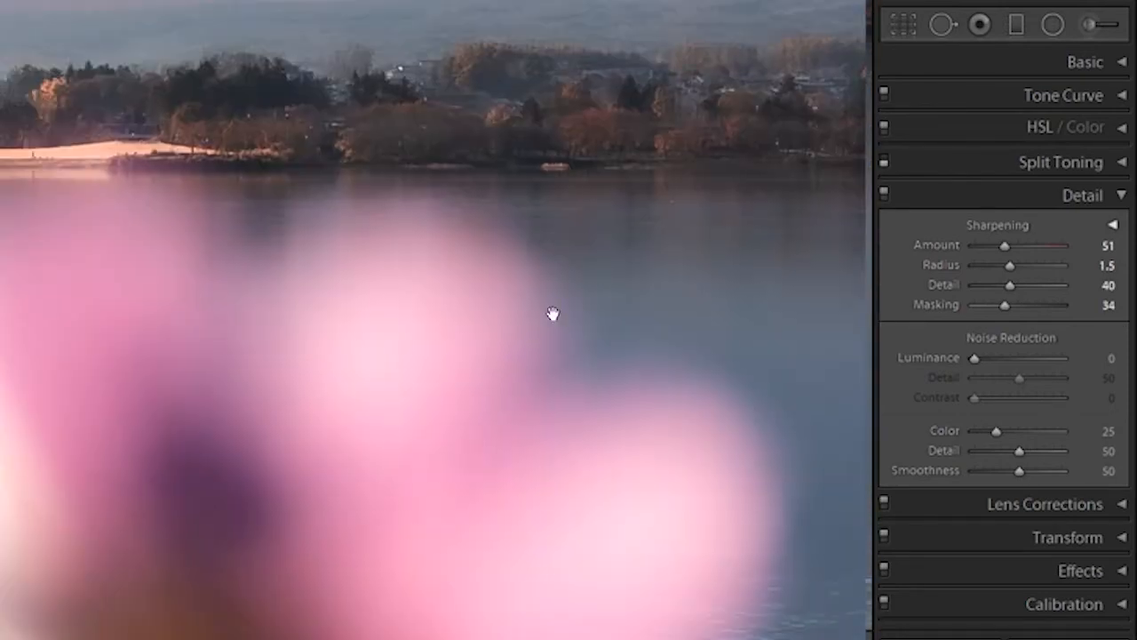
left_click(468, 387)
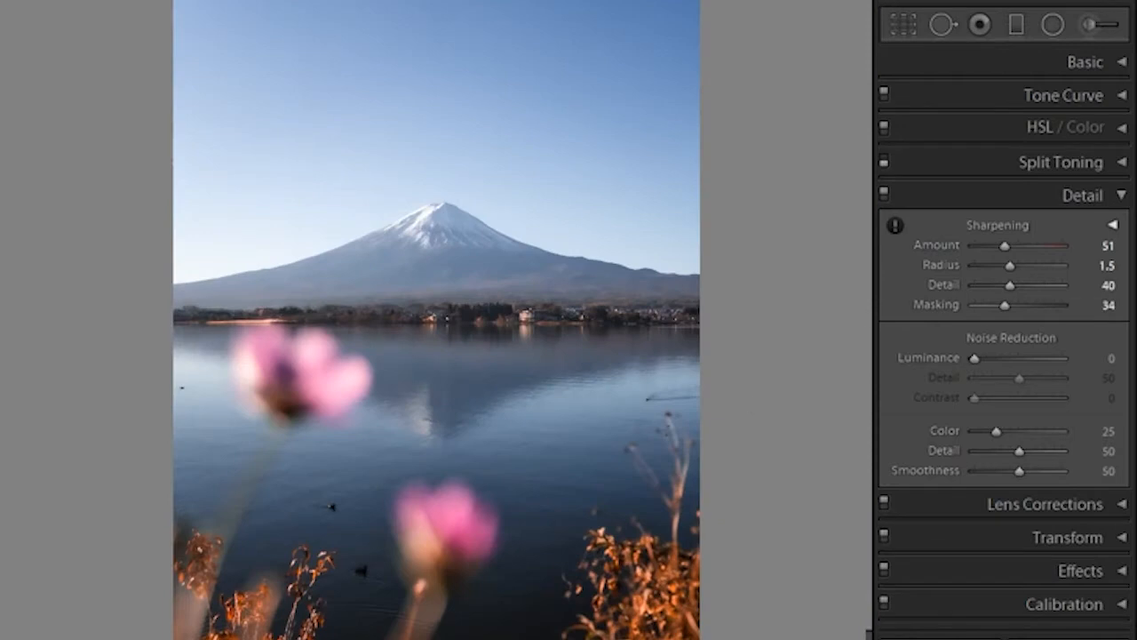
left_click(1122, 196)
Step: Open the lens corrections, enable profile corrections and check the list of lens models, keeping the Sony FE 24-70mm lens
left_click(1123, 230)
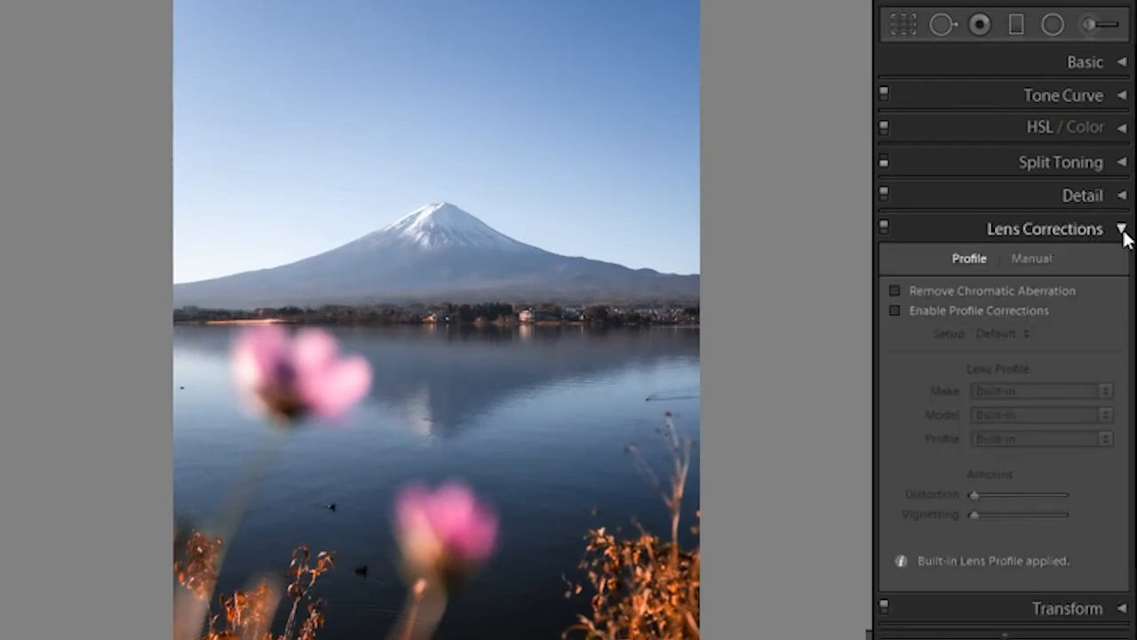
left_click(911, 311)
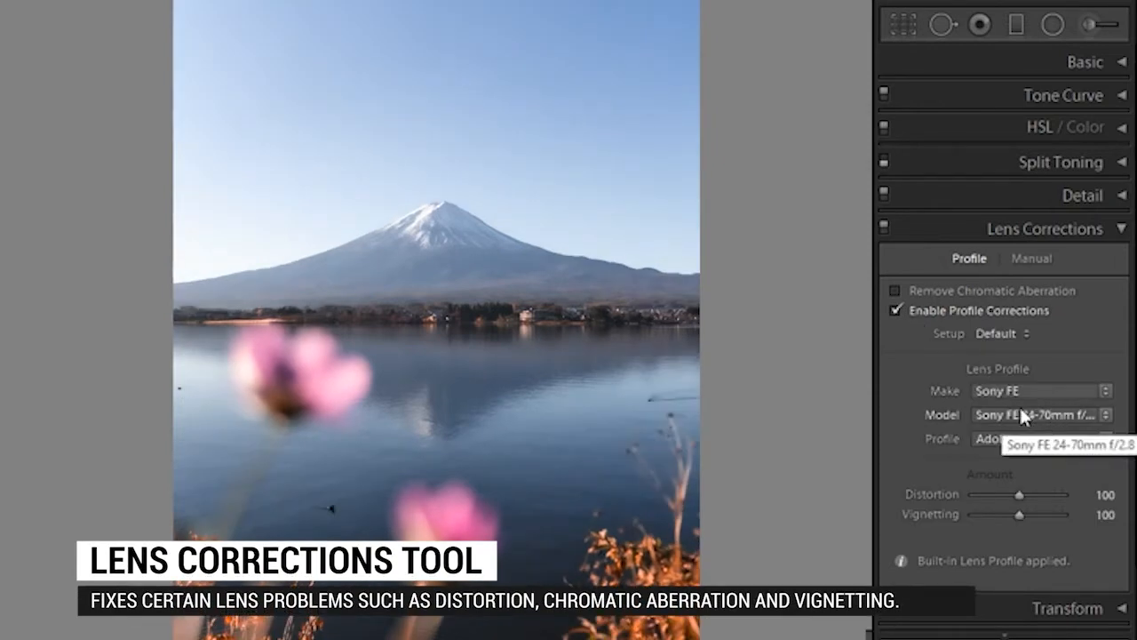
left_click(1053, 418)
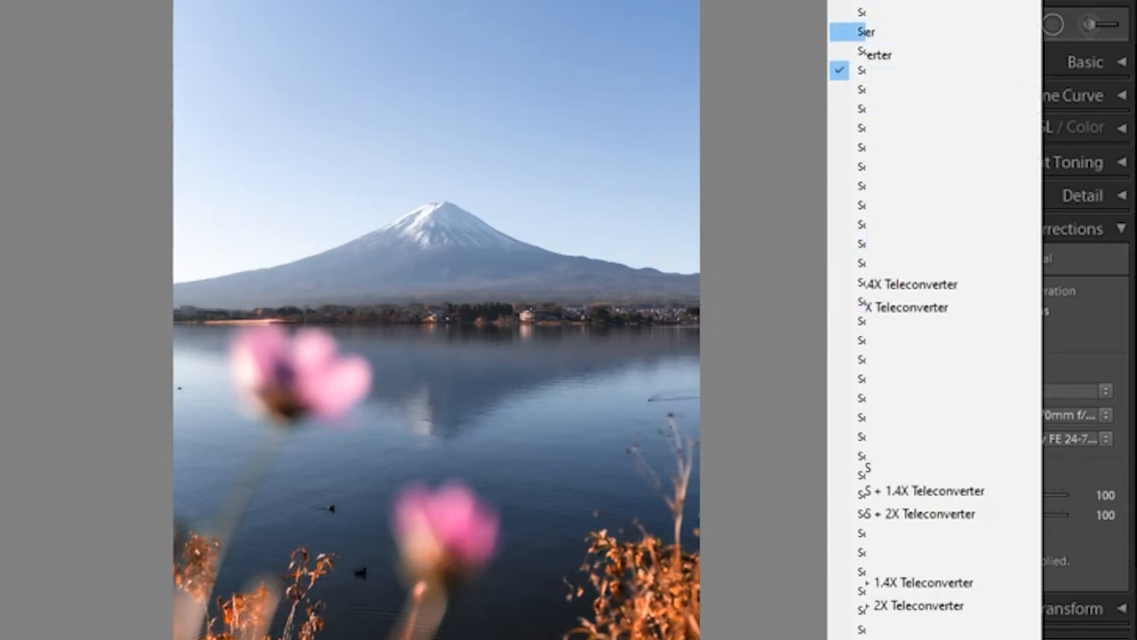
left_click(825, 415)
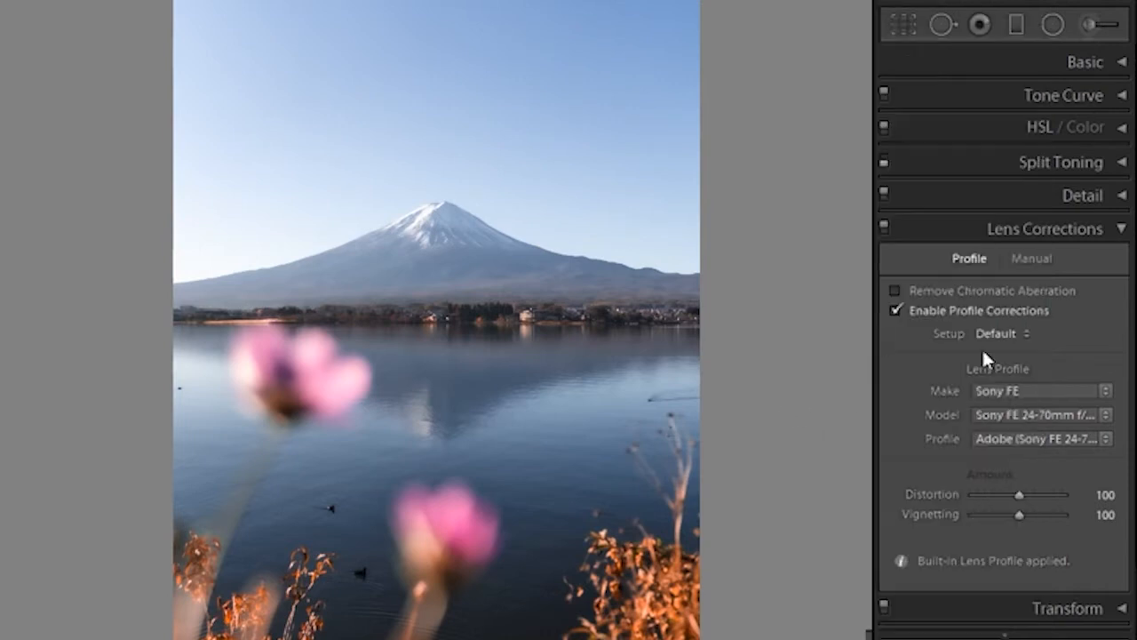
Step: Compare the photo without and with profile corrections, enable chromatic aberration removal and close the lens corrections
left_click(895, 309)
left_click(894, 310)
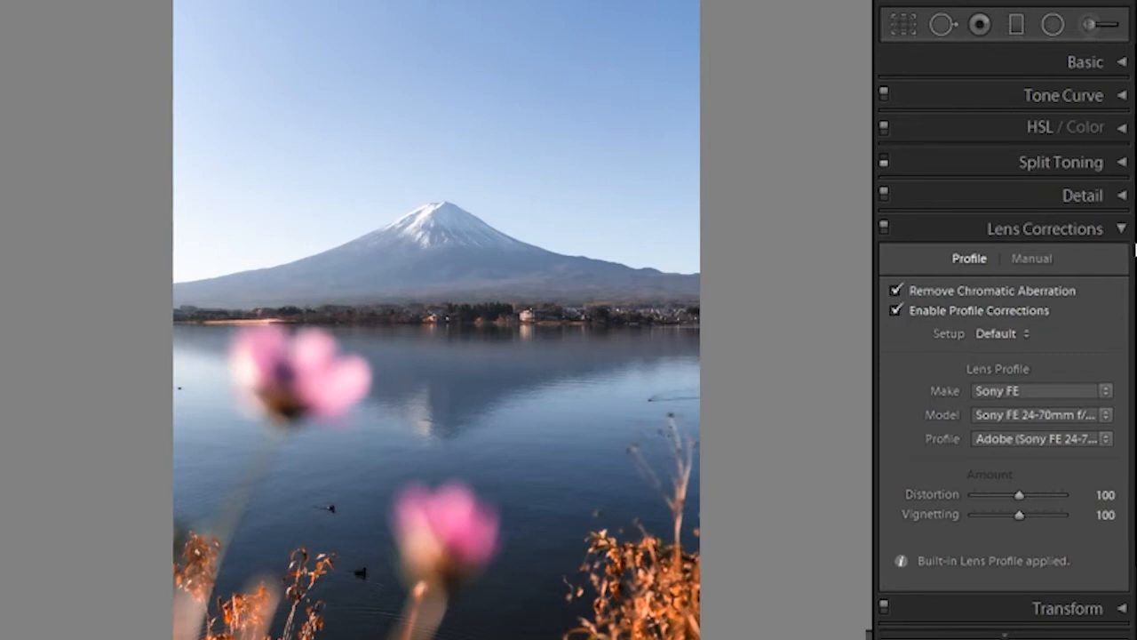
left_click(1118, 229)
Step: Open the Transform settings, try a perspective adjustment, undo it and close the settings
left_click(1123, 263)
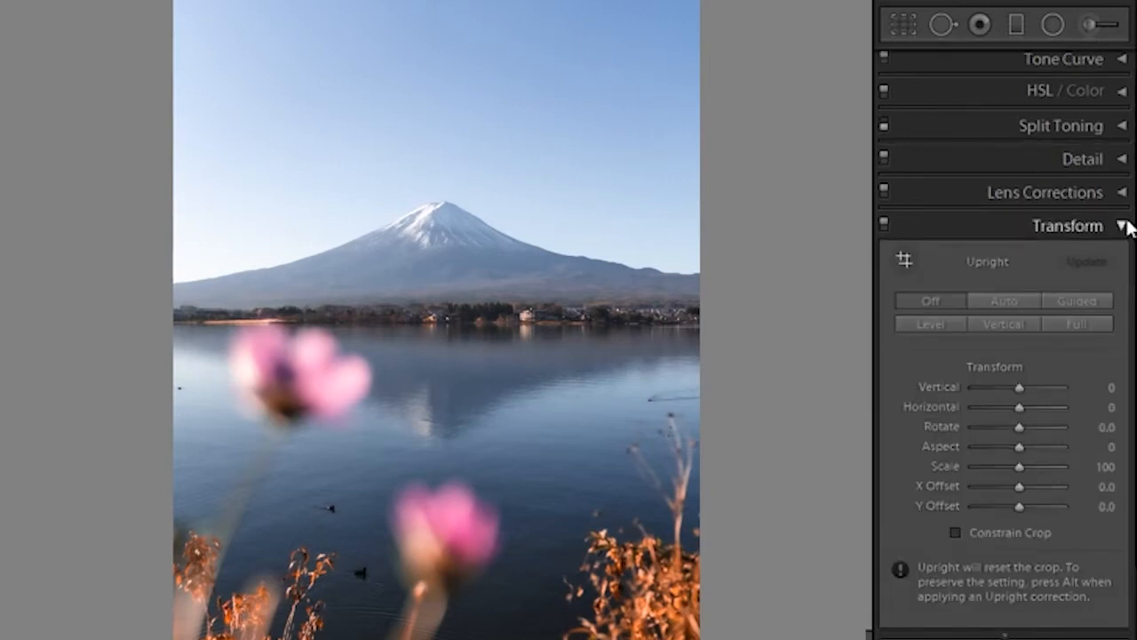
mouse_move(1028, 394)
left_mouse_down()
mouse_move(990, 372)
mouse_move(1015, 406)
left_mouse_up()
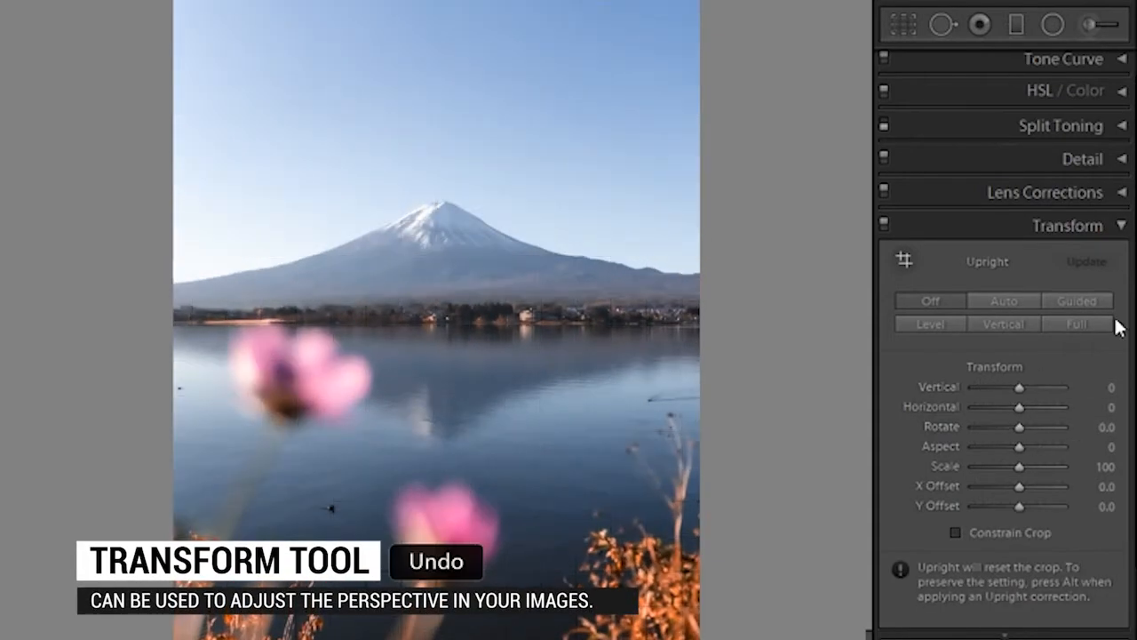
left_click(1116, 232)
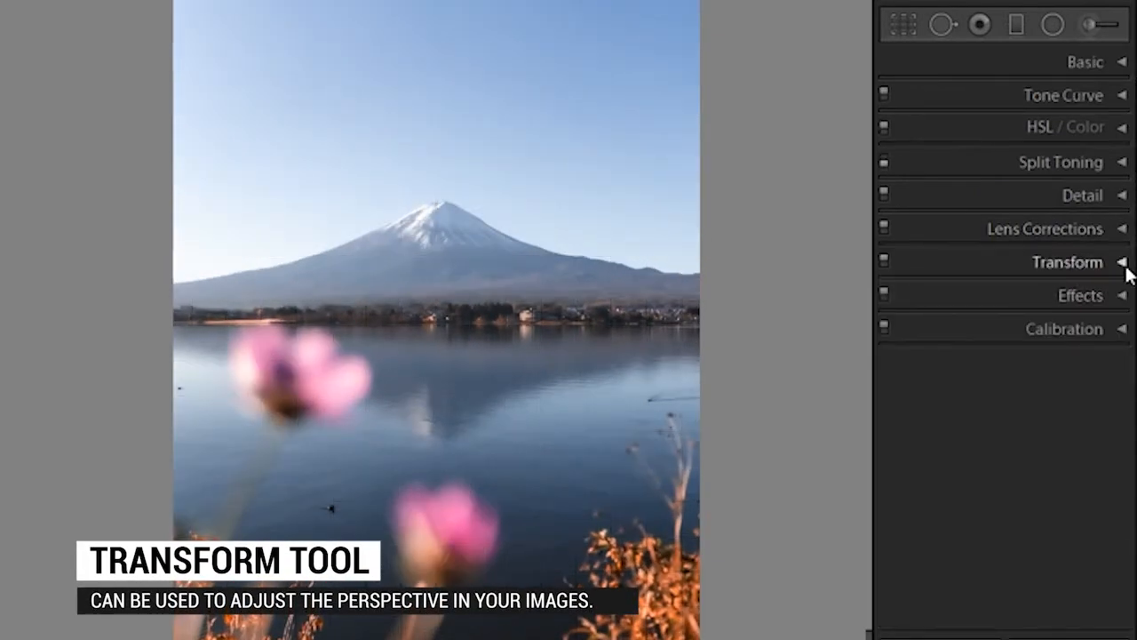
Step: Add a post-crop vignette with amount -20, roundness +100 and feather 100, and close the Effects settings
left_click(1123, 297)
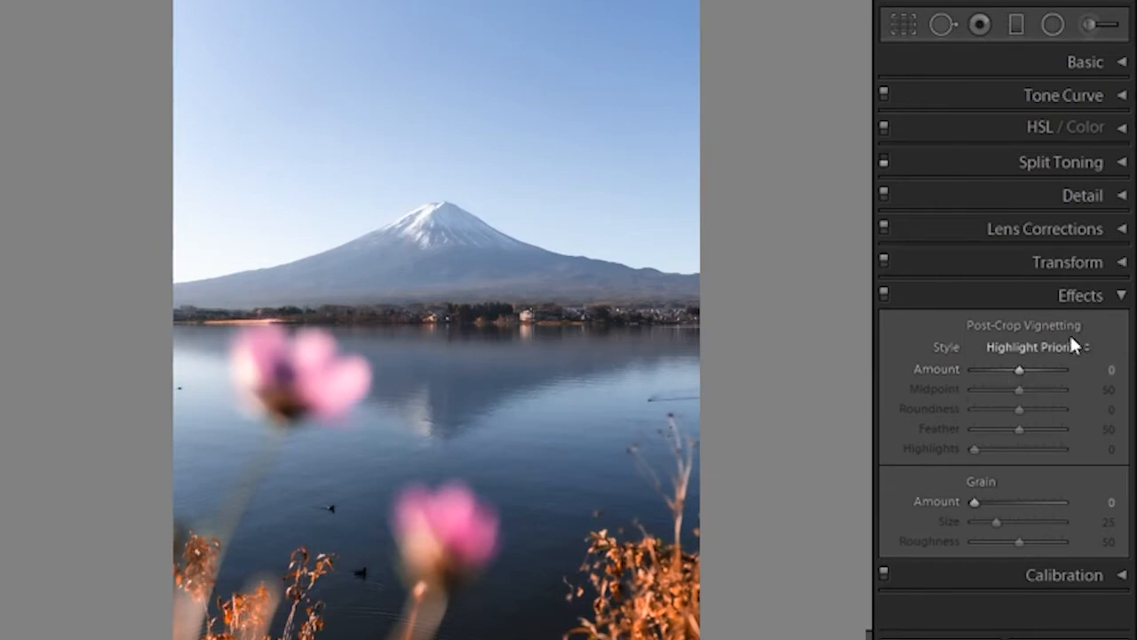
left_click_drag(1022, 369, 1009, 368)
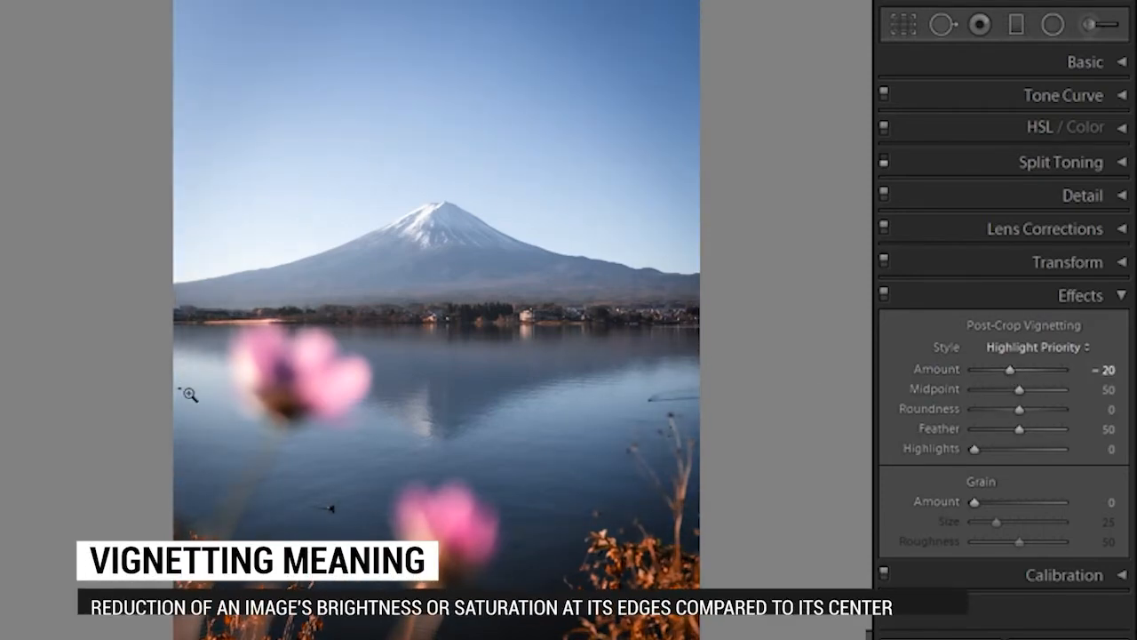
left_click_drag(1017, 408, 1111, 408)
left_click_drag(1017, 429, 1119, 435)
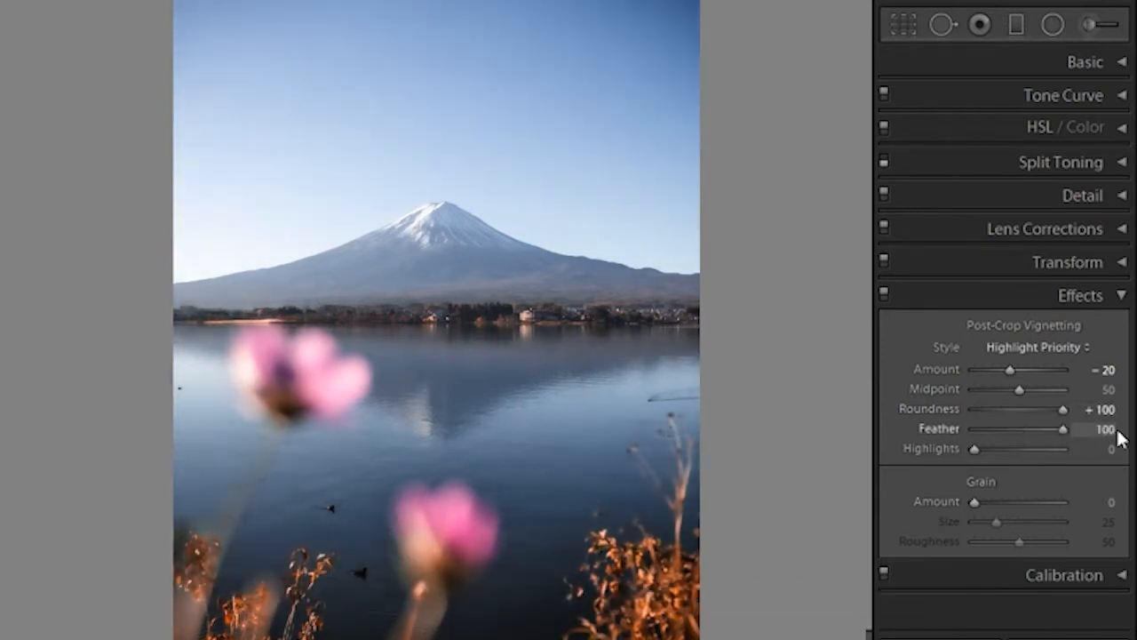
left_click(456, 241)
left_click(457, 241)
mouse_move(1062, 428)
left_mouse_down()
mouse_move(946, 424)
mouse_move(1075, 432)
left_mouse_up()
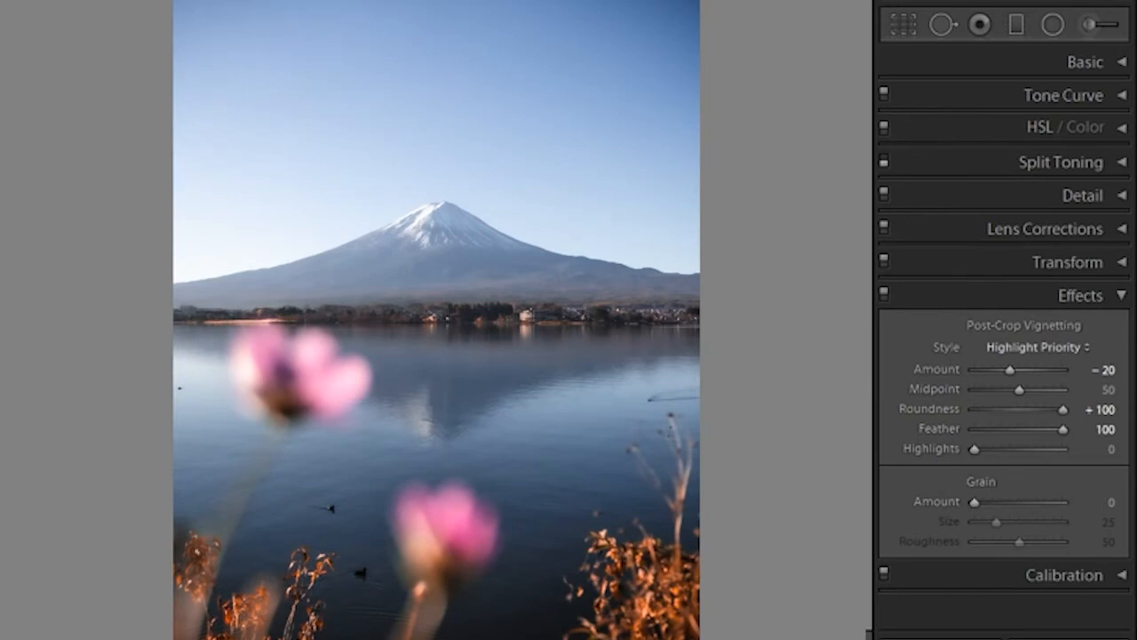
left_click(1129, 294)
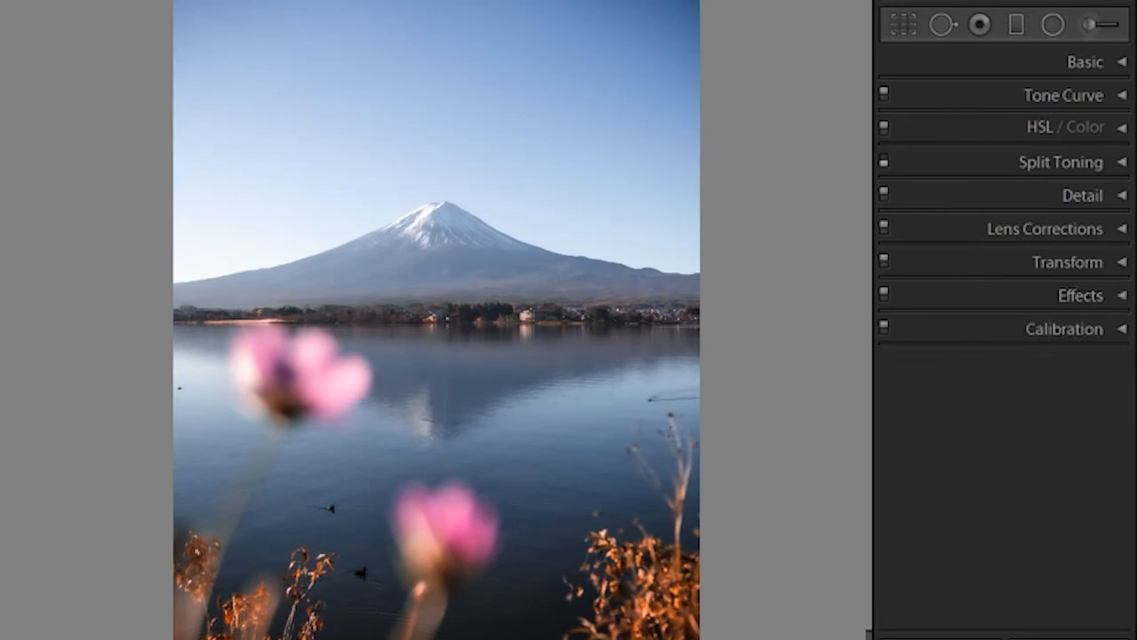
Step: Look over the Calibration settings and the Graduated Filter settings, closing each without making changes
left_click(1124, 329)
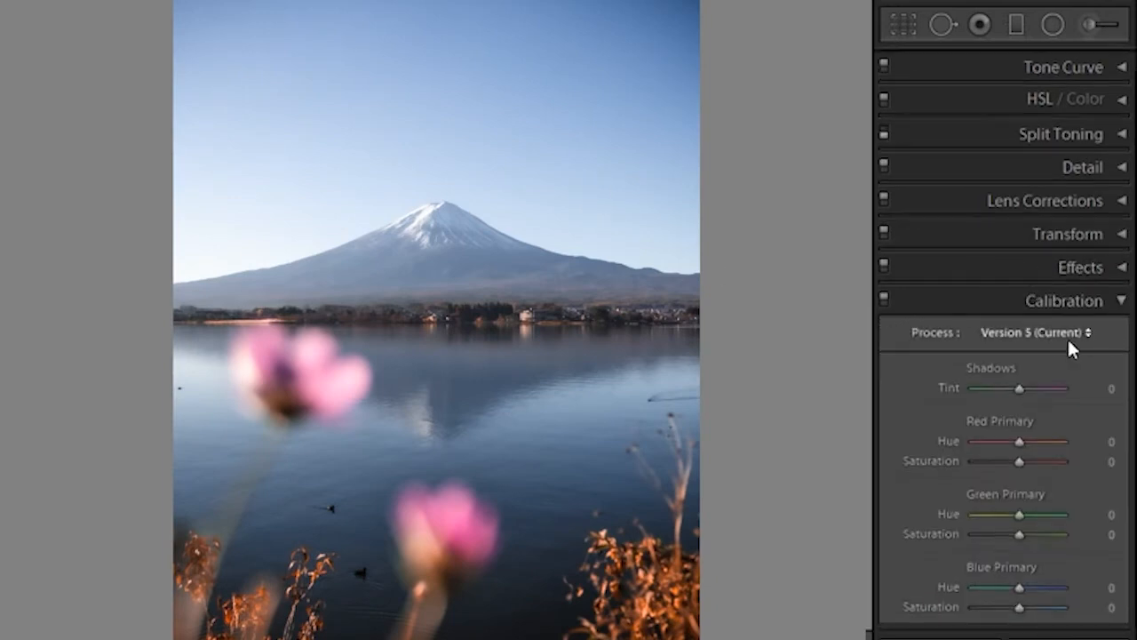
left_click(1121, 300)
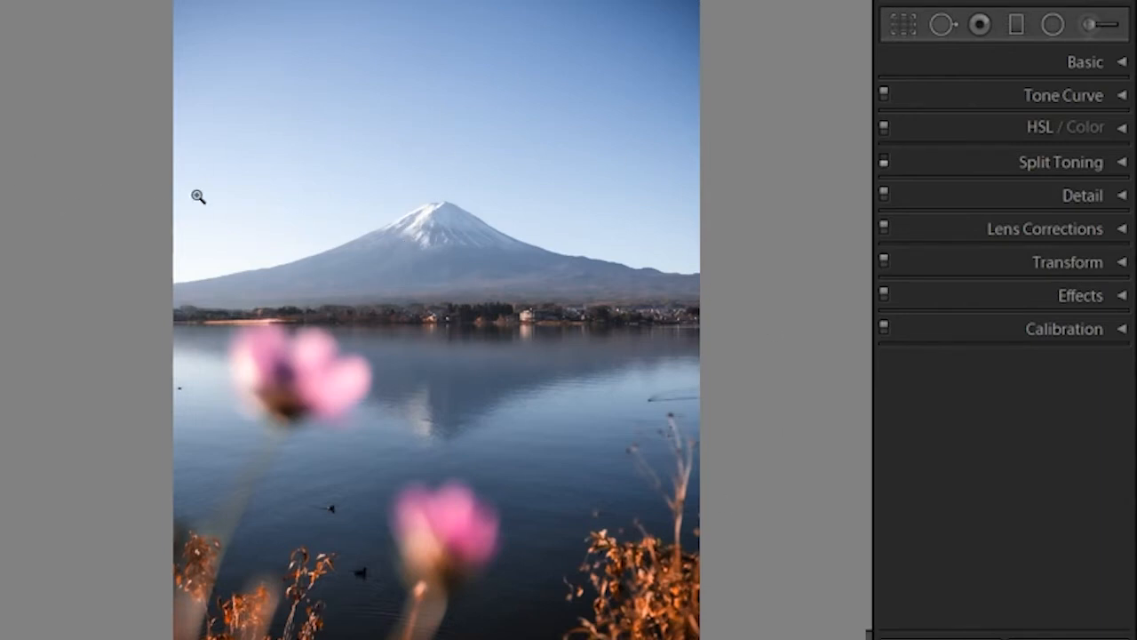
left_click(1017, 24)
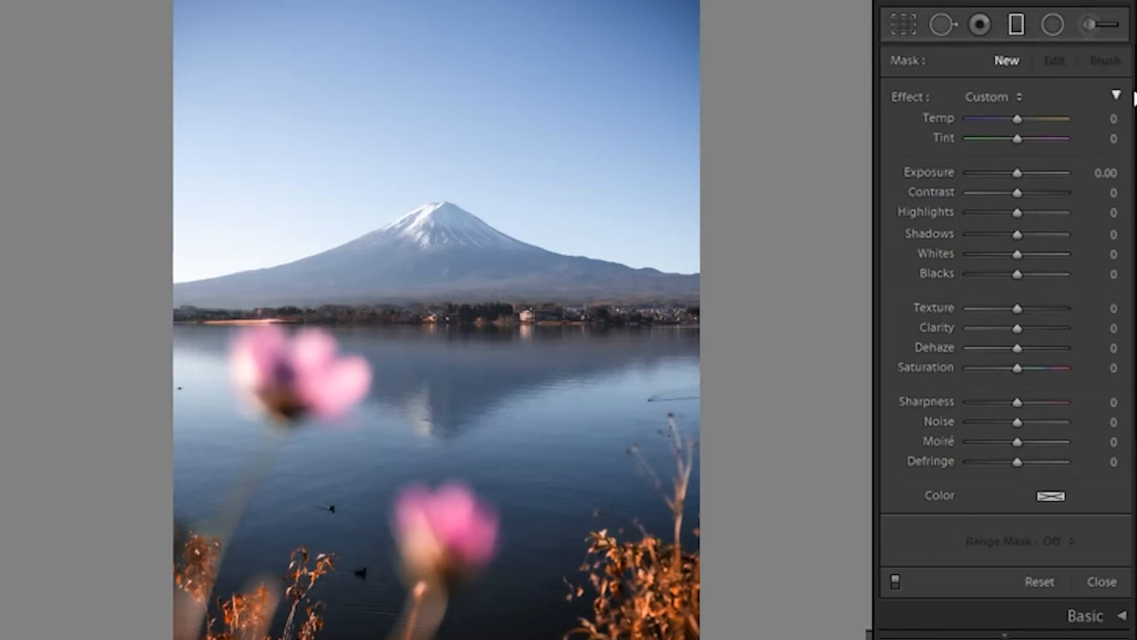
left_click(1016, 25)
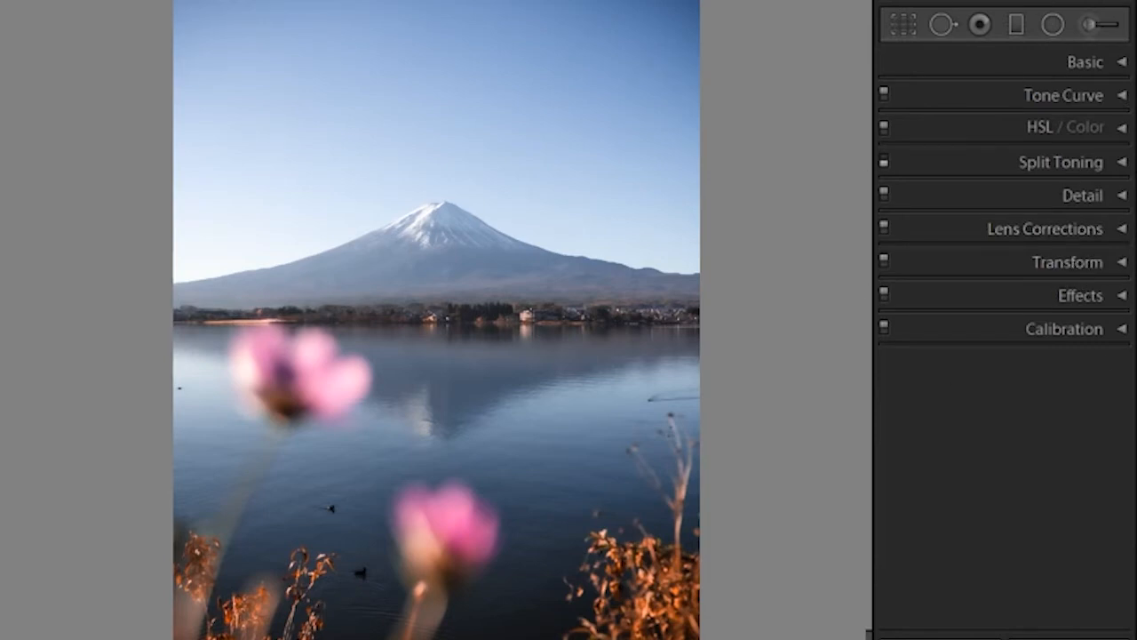
Step: Draw a diagonal graduated filter from the upper-right sky down across the lake, set its exposure to -0.61 and close the filter
left_click(1016, 24)
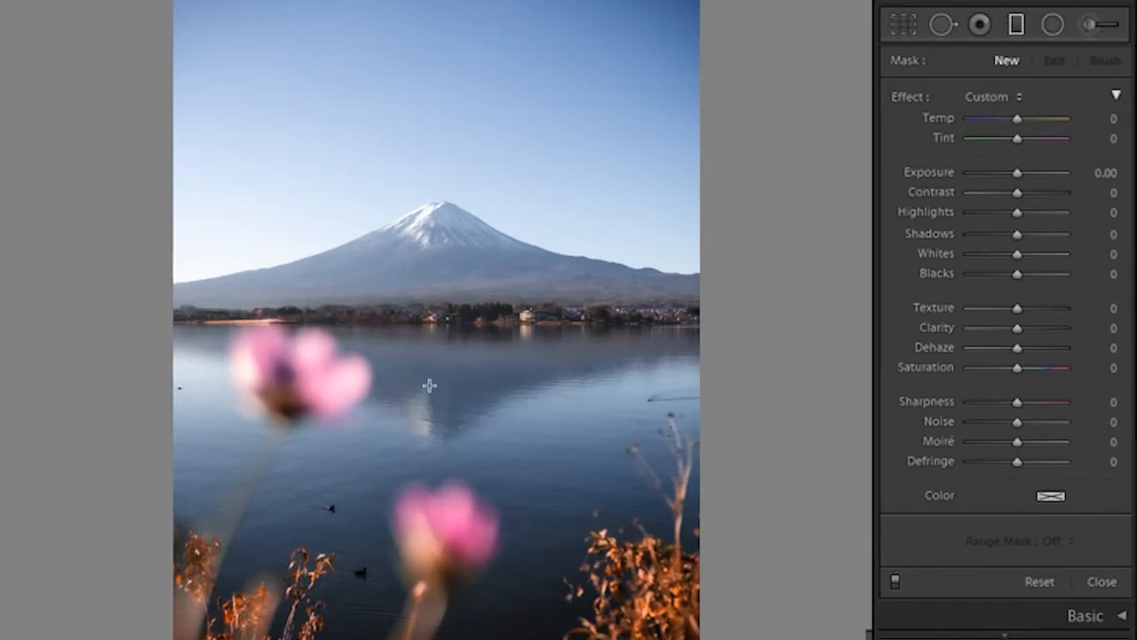
left_click_drag(642, 38, 465, 456)
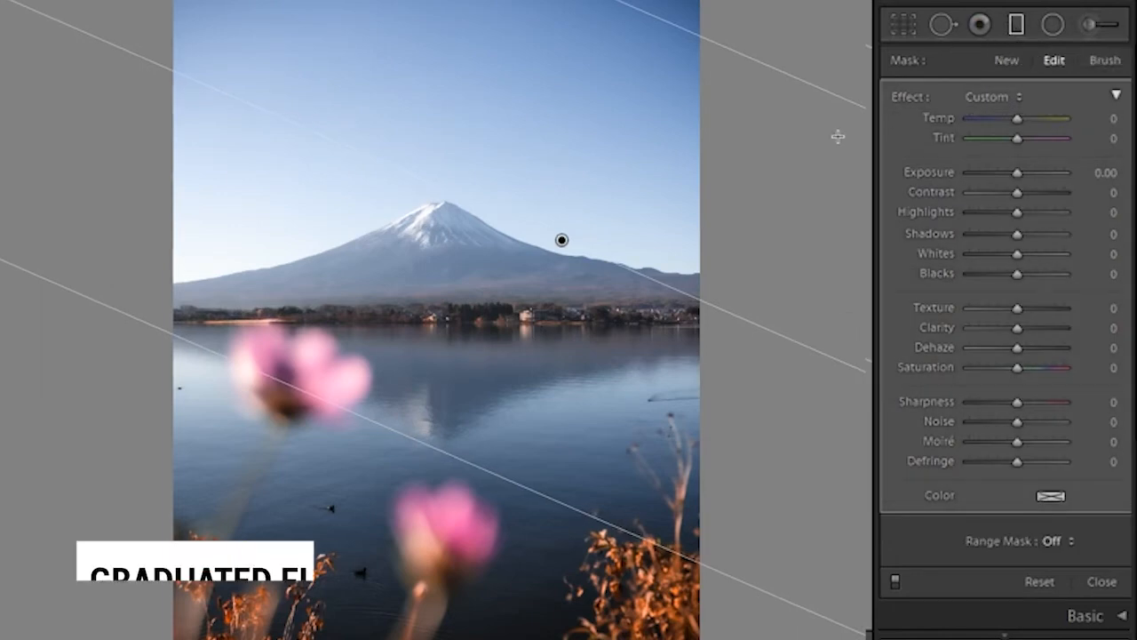
left_click_drag(509, 487, 455, 571)
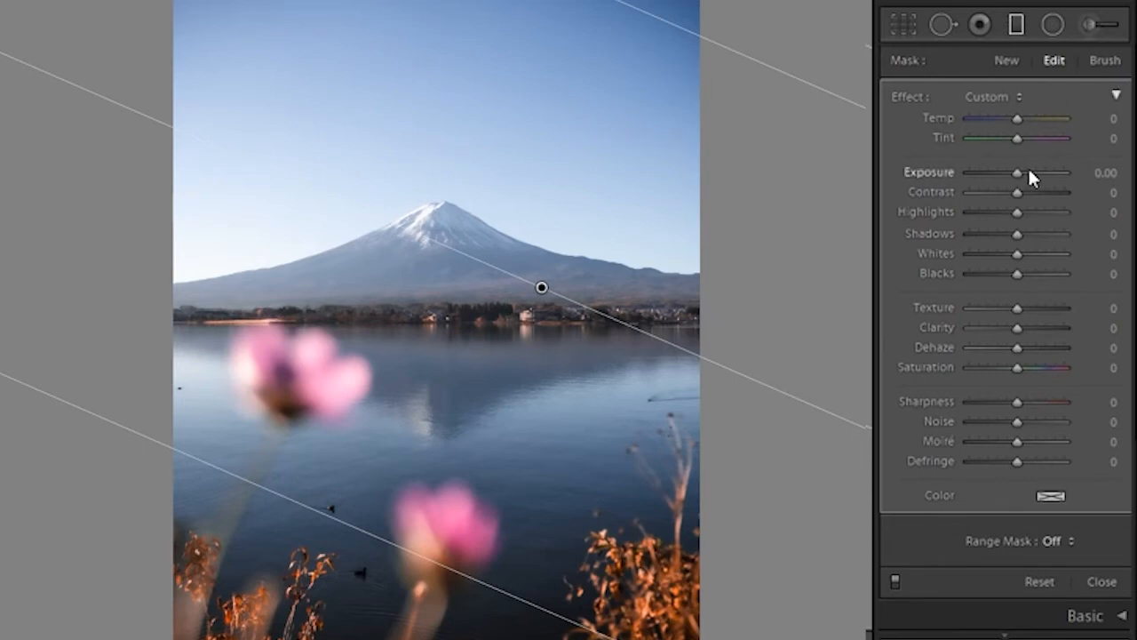
left_click(1101, 173)
type("-0.2")
key("Return")
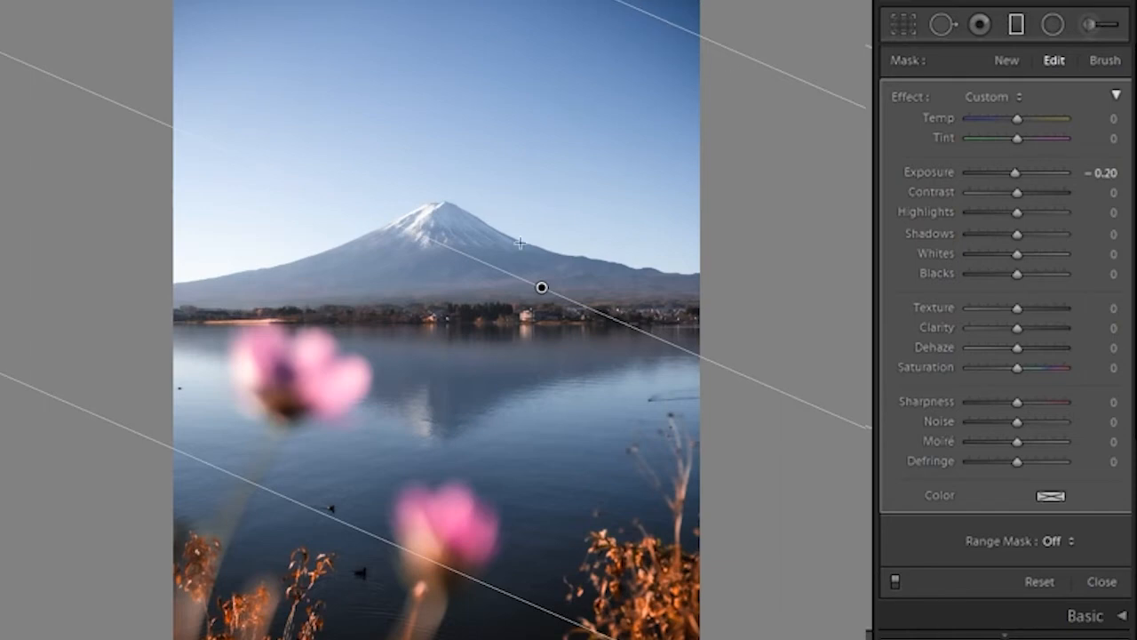
left_click_drag(1017, 172, 1013, 182)
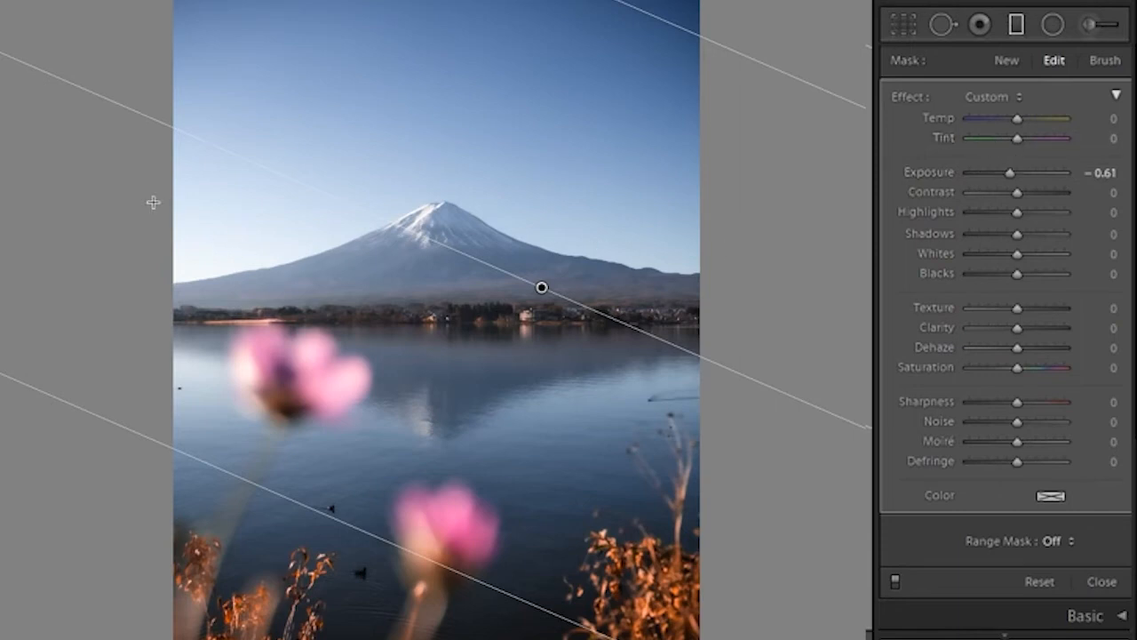
key("m")
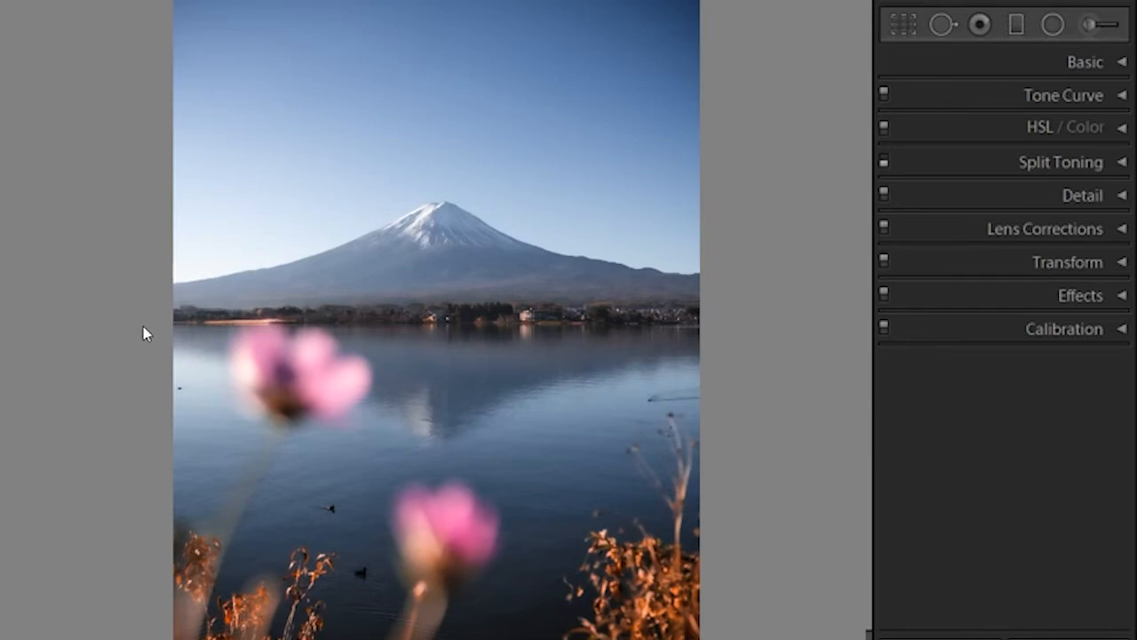
Step: Add a second graduated filter from the photo's lower edge up to the mountain's base with exposure -0.61, and close the filter
key("m")
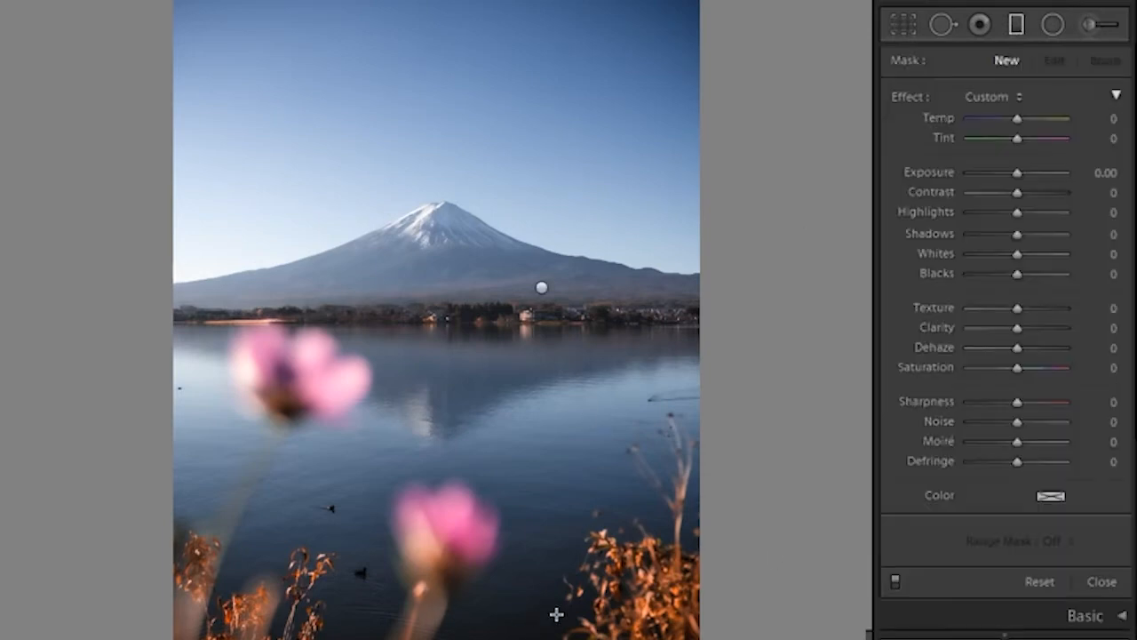
left_click_drag(509, 625, 495, 268)
left_click_drag(1018, 173, 1009, 171)
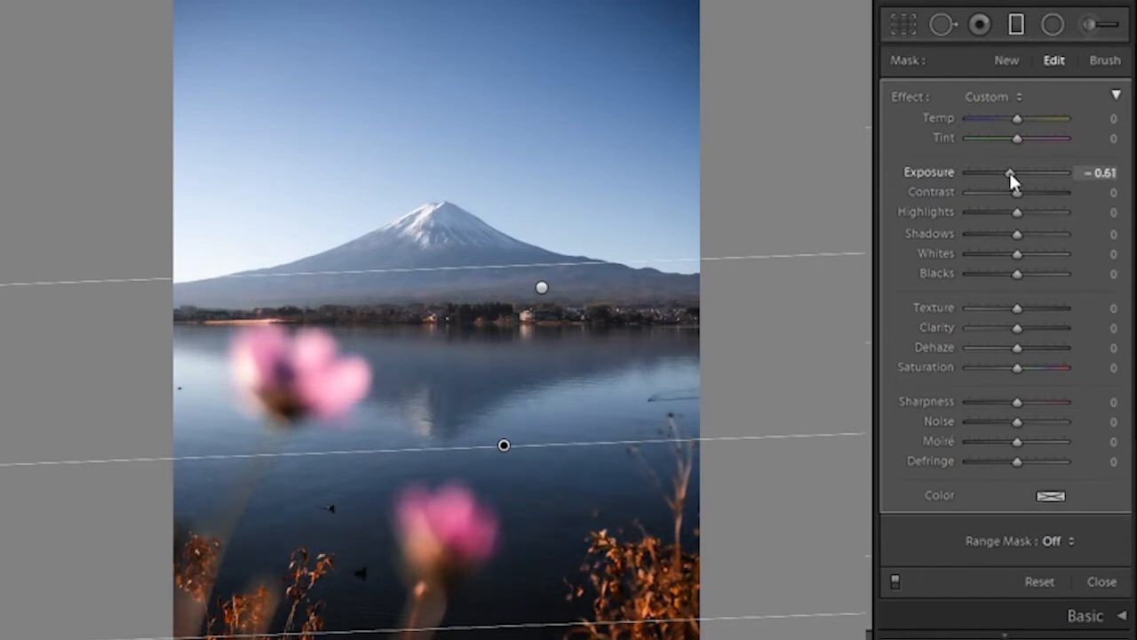
left_click(1015, 24)
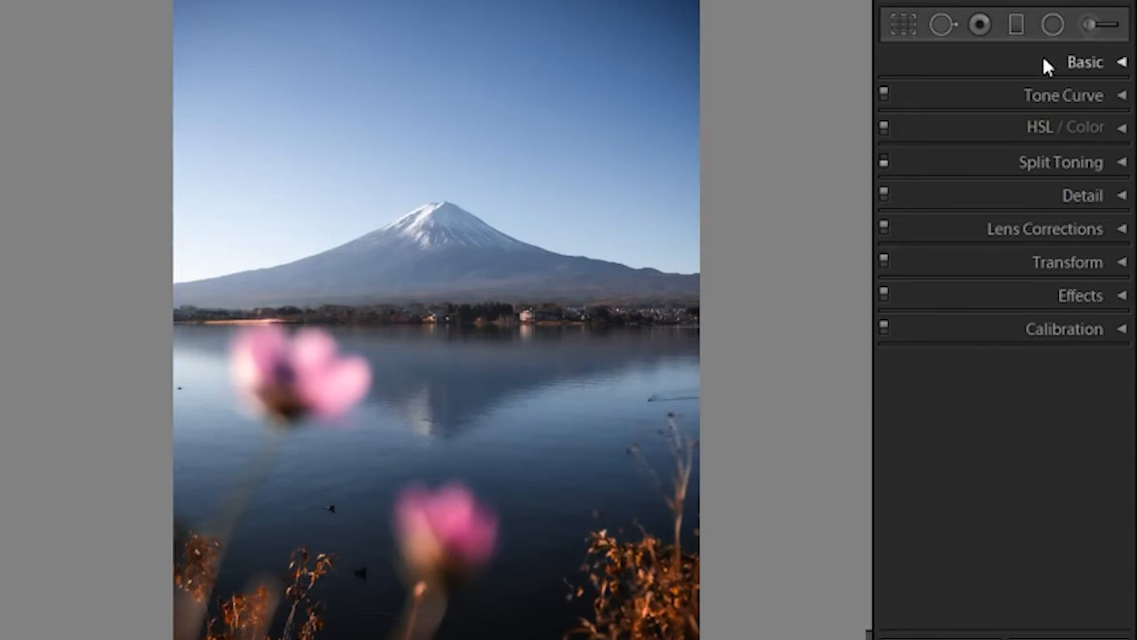
Step: Reselect the diagonal sky graduated filter, try brightening it with a strongly positive exposure and undo the change
left_click(1051, 26)
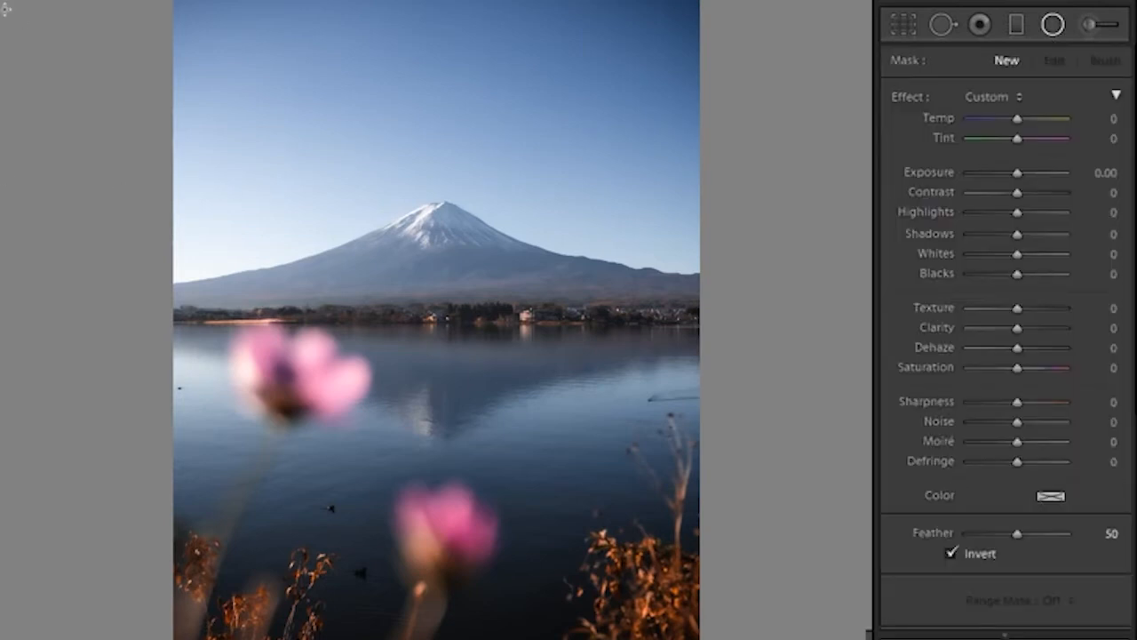
left_click(1016, 25)
left_click(542, 287)
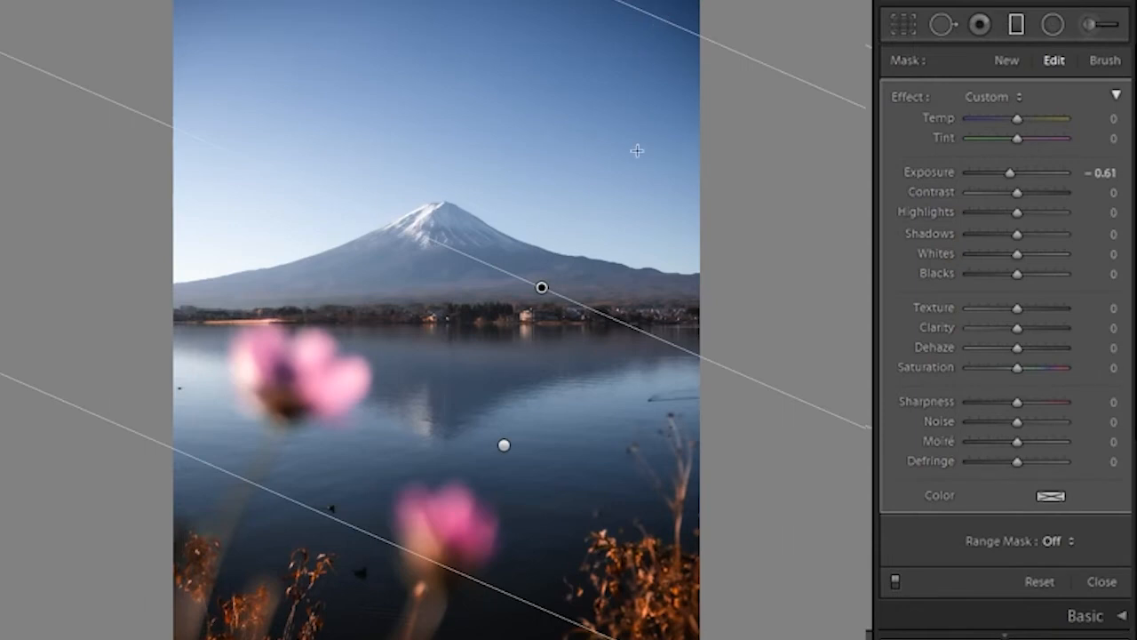
left_click_drag(1010, 171, 1041, 167)
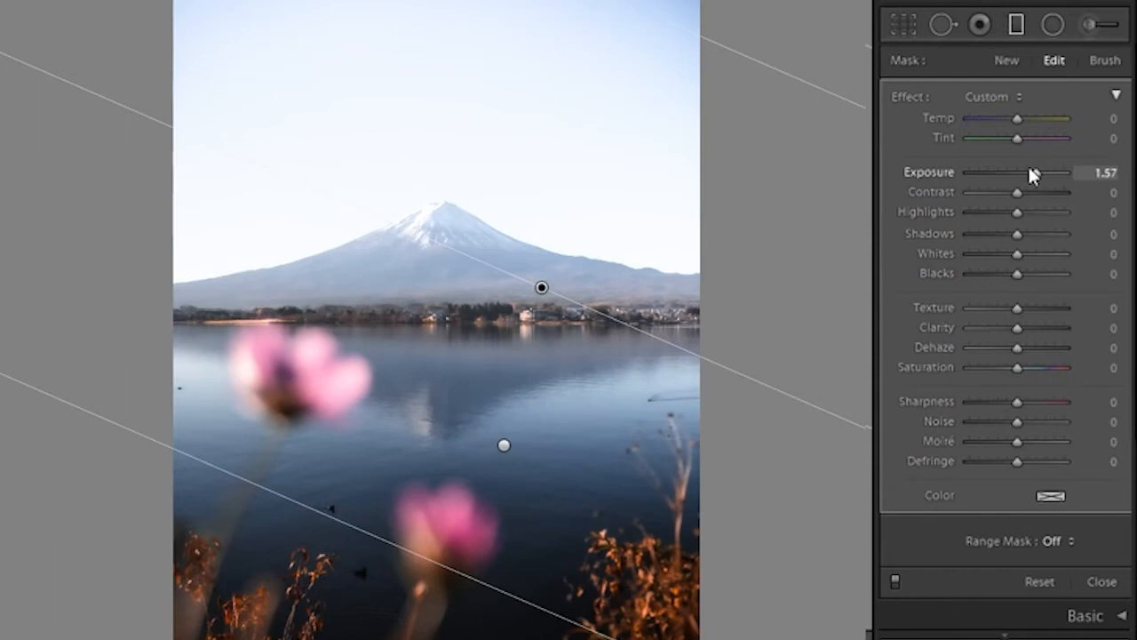
key("ctrl+z")
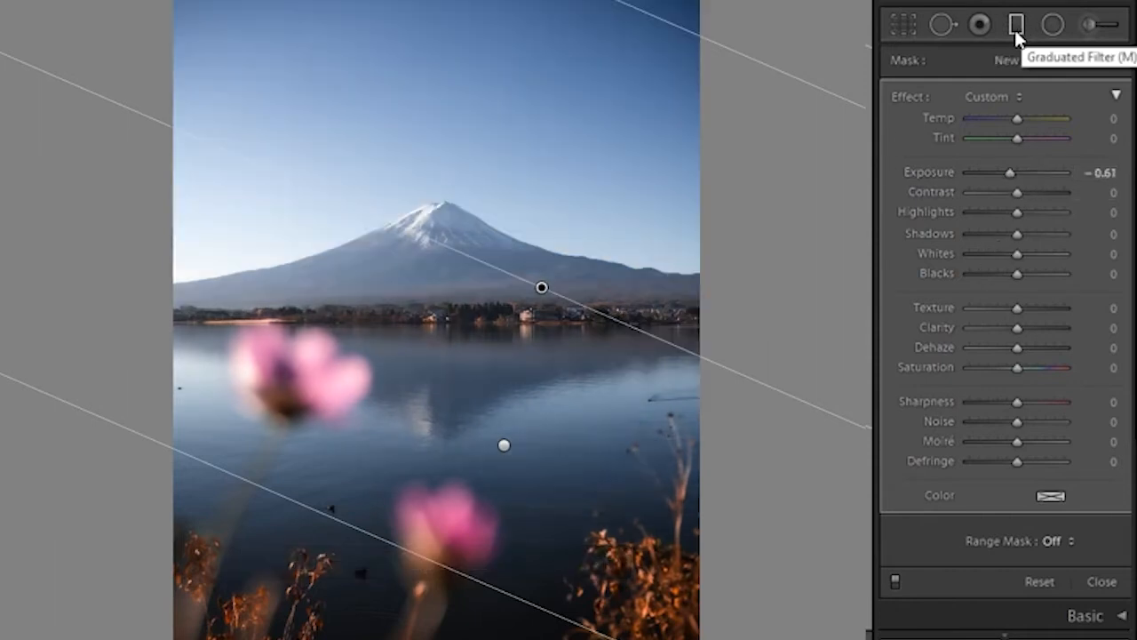
Step: Draw a large radial filter centred just outside the photo's left edge, and move and reshape it to reach past the mountain peak
left_click(1052, 25)
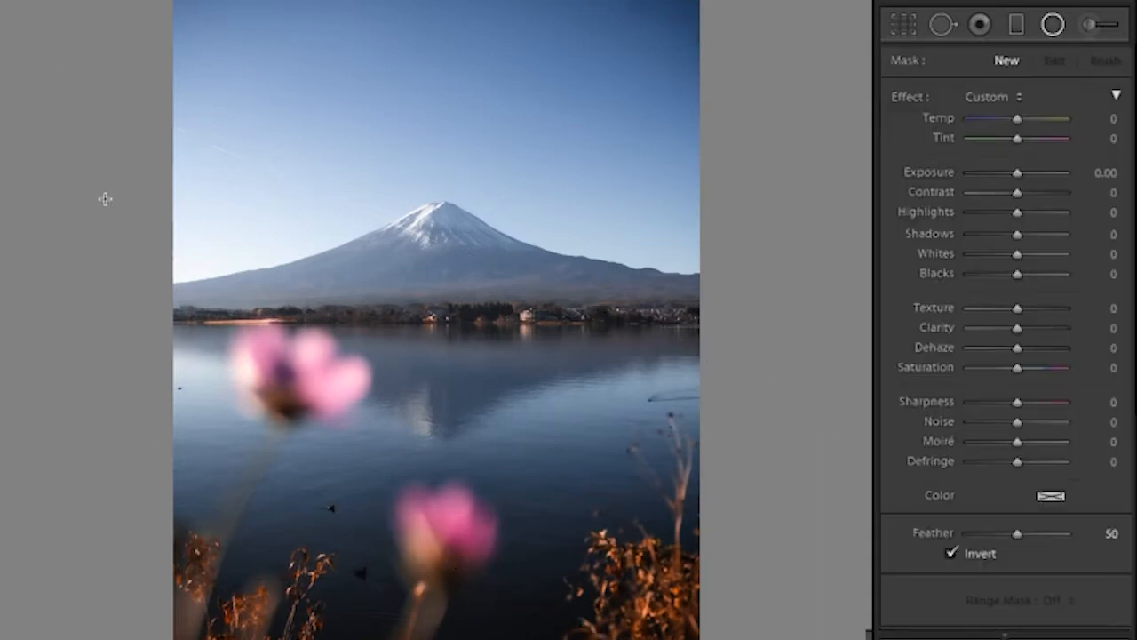
left_click_drag(102, 155, 516, 190)
left_click_drag(137, 223, 183, 314)
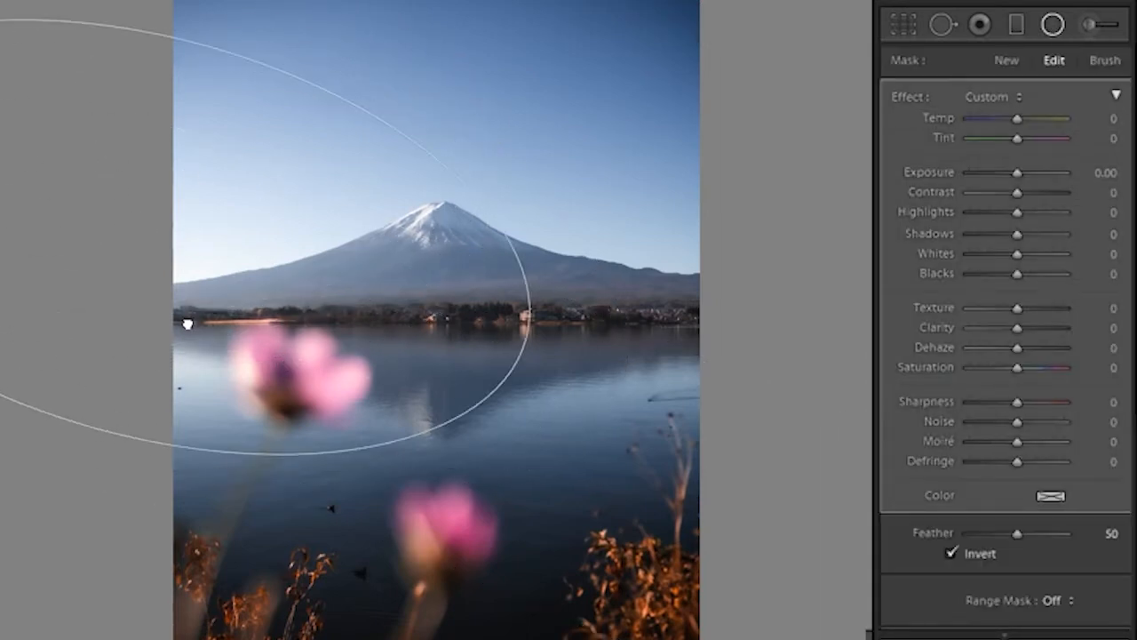
left_click_drag(443, 218, 438, 190)
left_click_drag(515, 281, 522, 251)
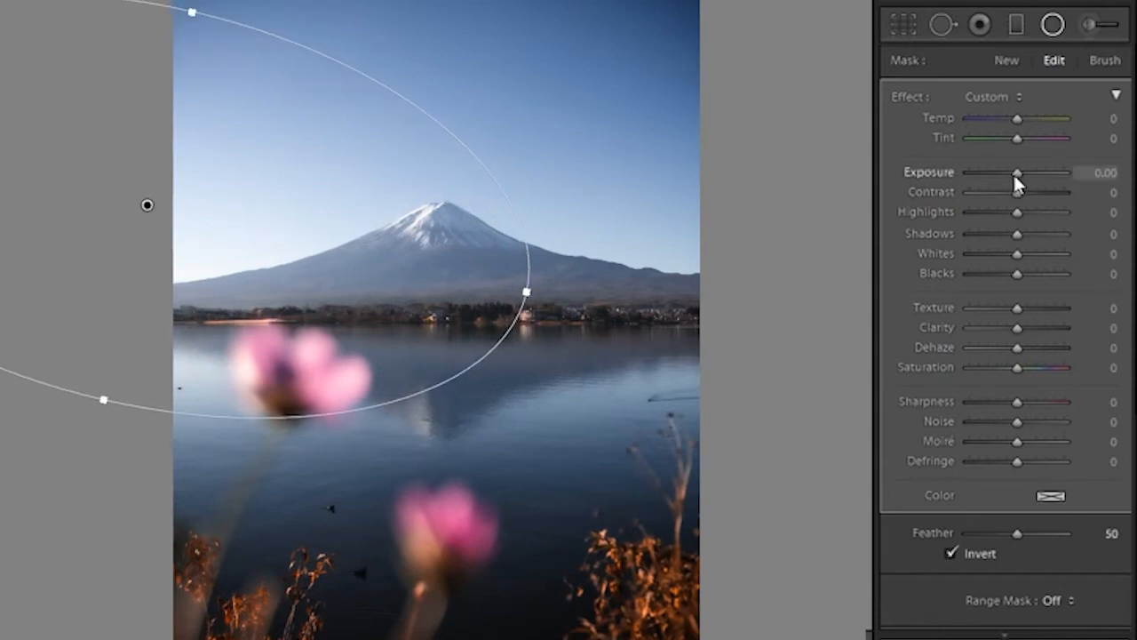
Step: Set the radial filter's exposure to 0.30, close the filter to check the photo without the overlay and reopen it
left_click_drag(1018, 172, 1067, 169)
left_click(1102, 173)
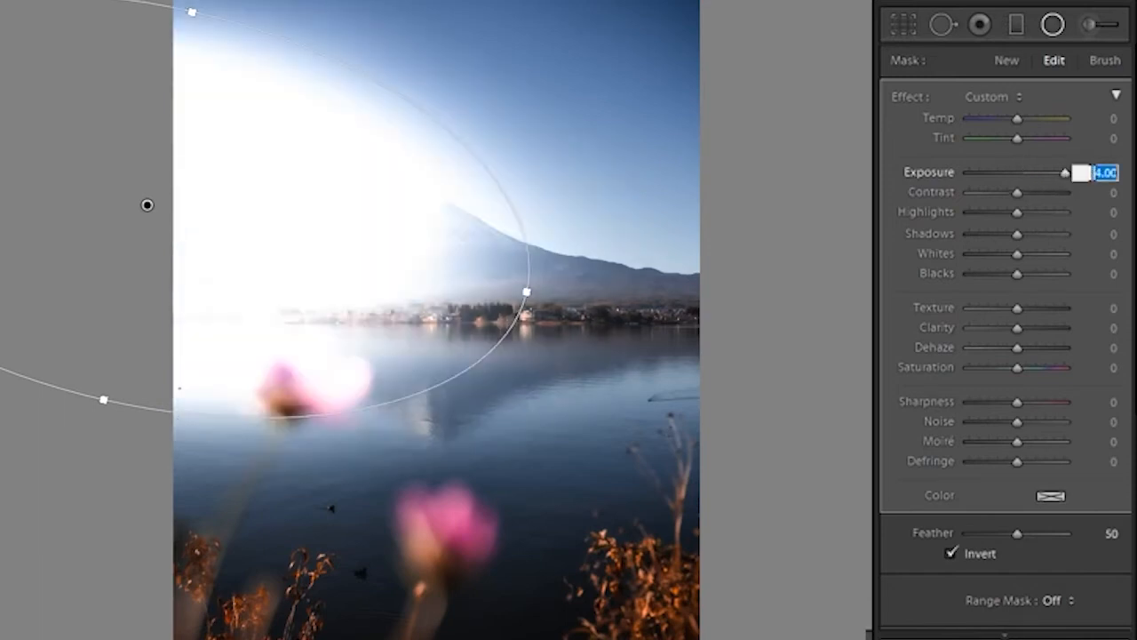
key("BackSpace")
type("0")
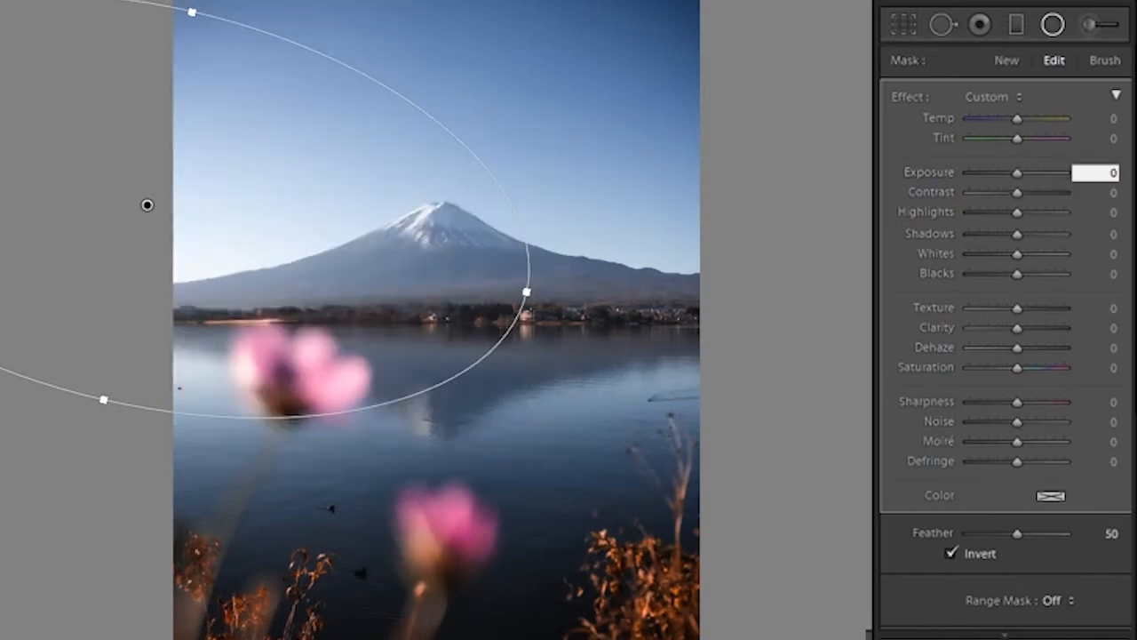
type(".3")
key("Return")
left_click(1055, 32)
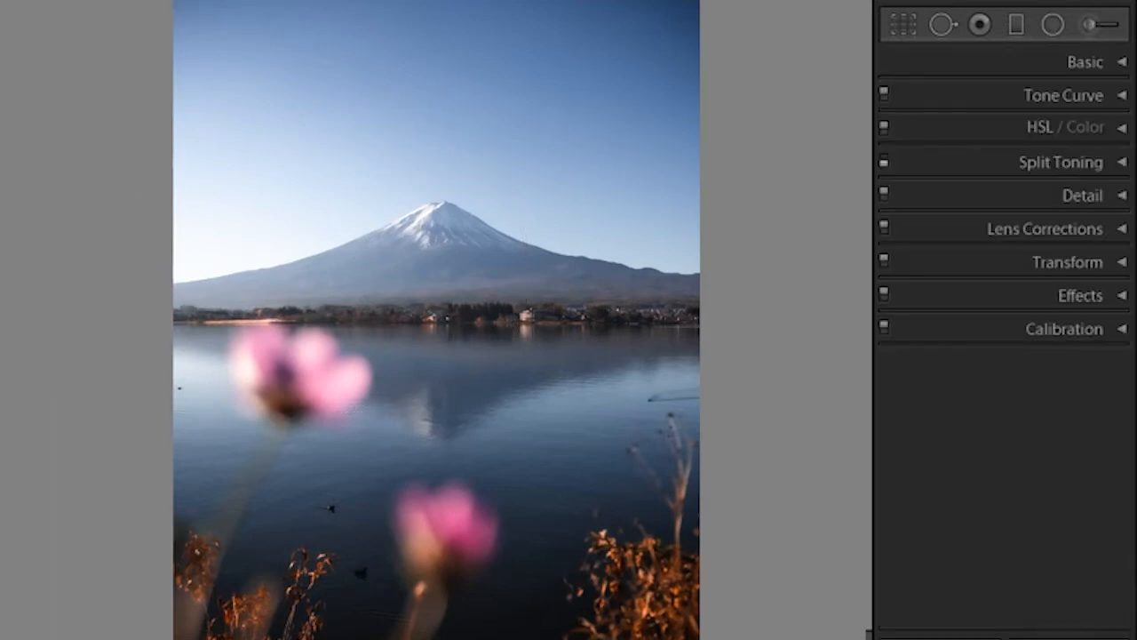
left_click(1053, 24)
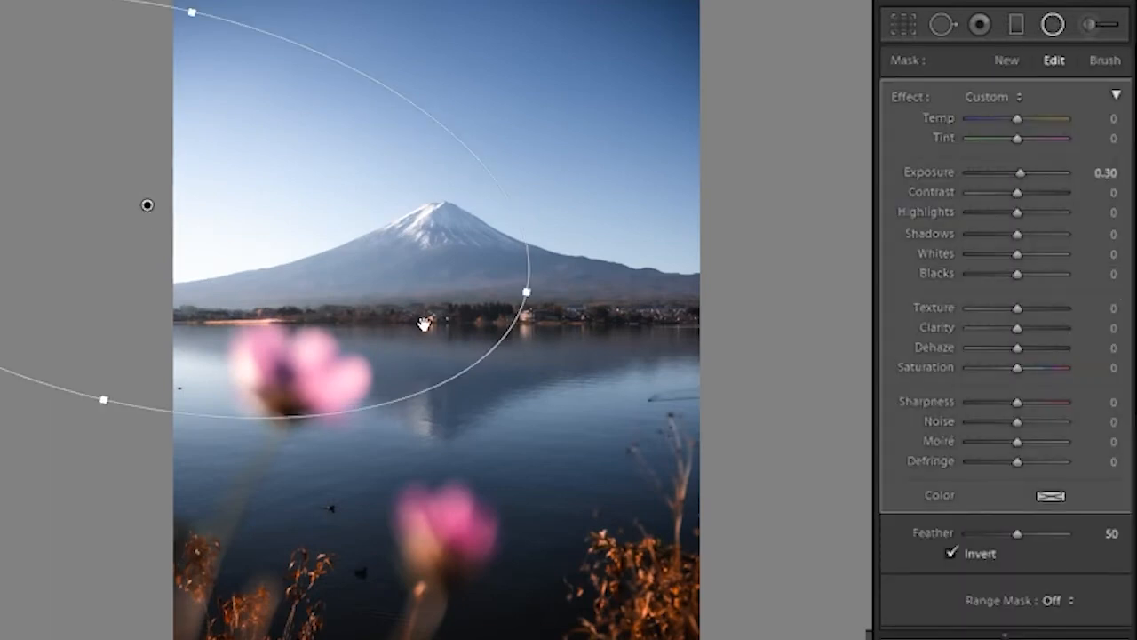
Step: Set the radial filter's Clarity to -24 and stretch its edge farther across the mountain's right slope
left_click_drag(1029, 328, 1003, 329)
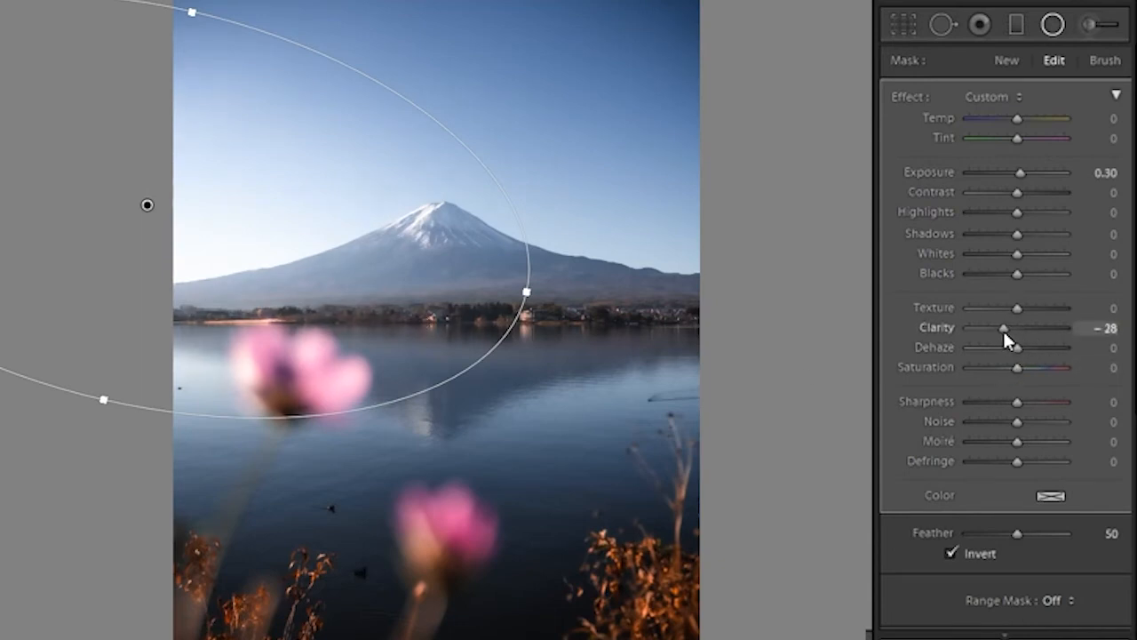
left_click(1102, 328)
type("-24")
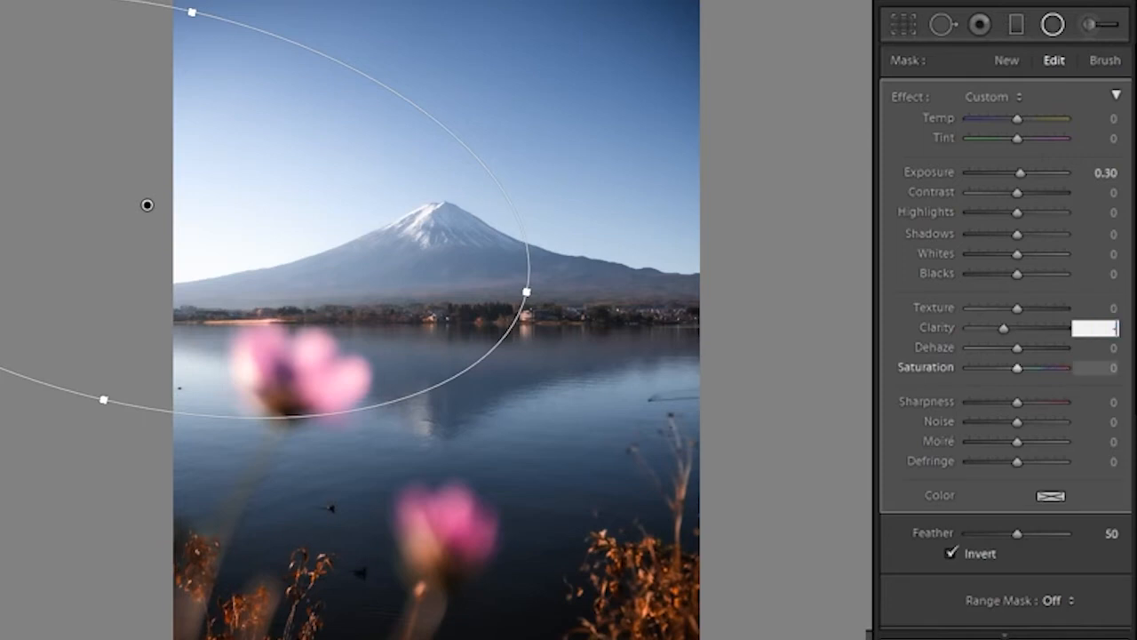
left_click_drag(526, 292, 623, 314)
left_click(1054, 25)
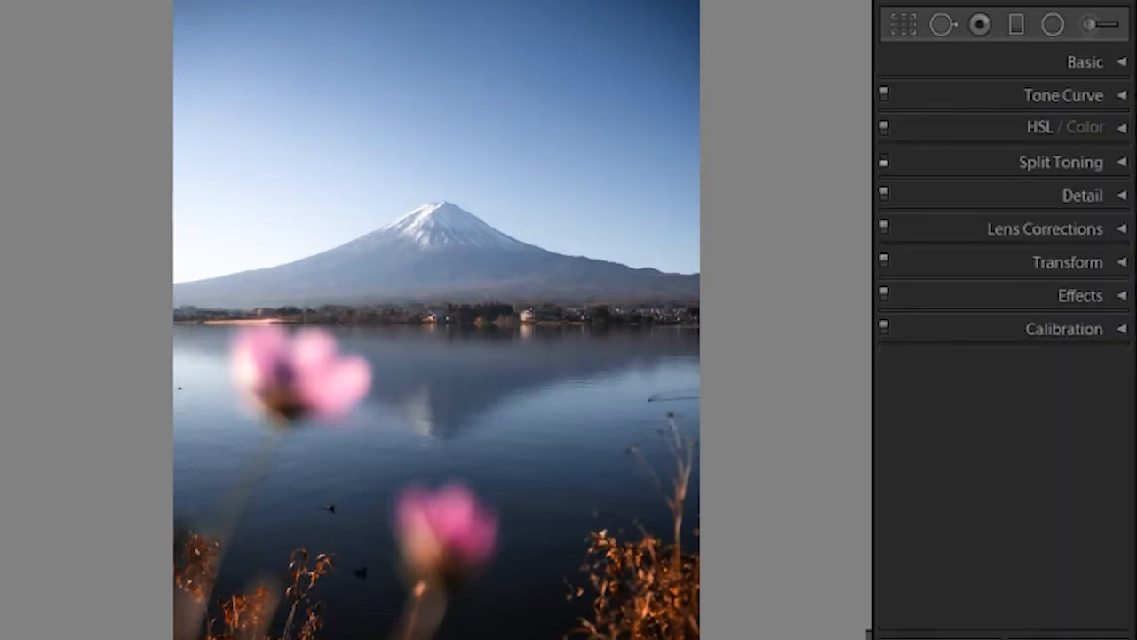
Step: Set Blacks to -7 and Exposure to -0.52 on the diagonal graduated filter crossing the mountain
left_click(242, 223)
left_click(615, 257)
left_click(1018, 25)
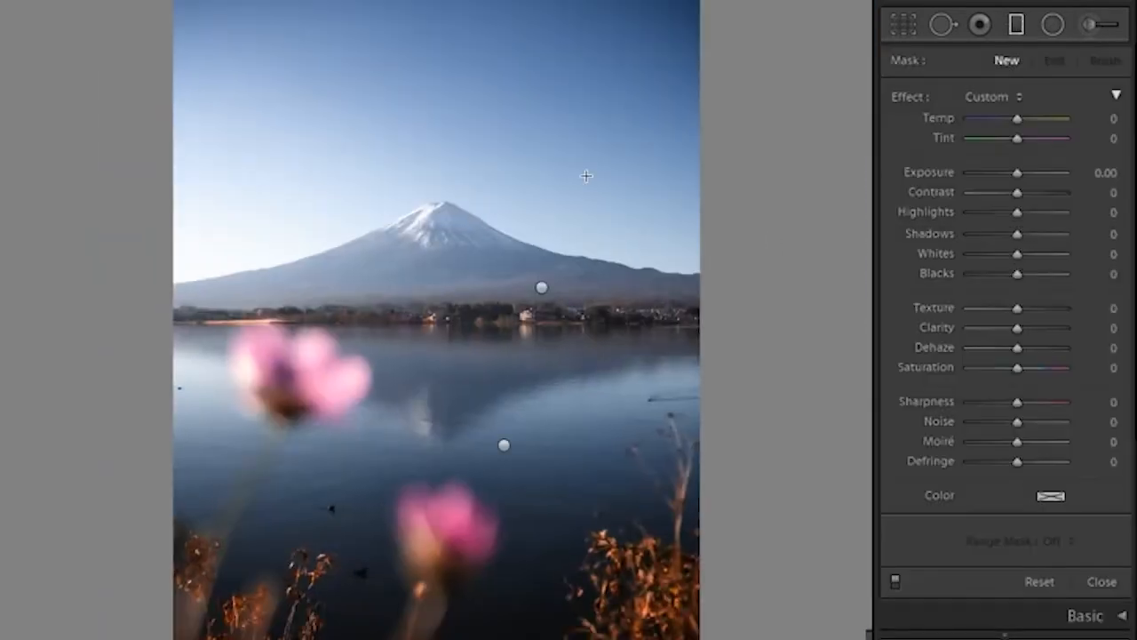
left_click(543, 287)
left_click_drag(1022, 279, 1017, 275)
left_click_drag(1004, 170, 1006, 171)
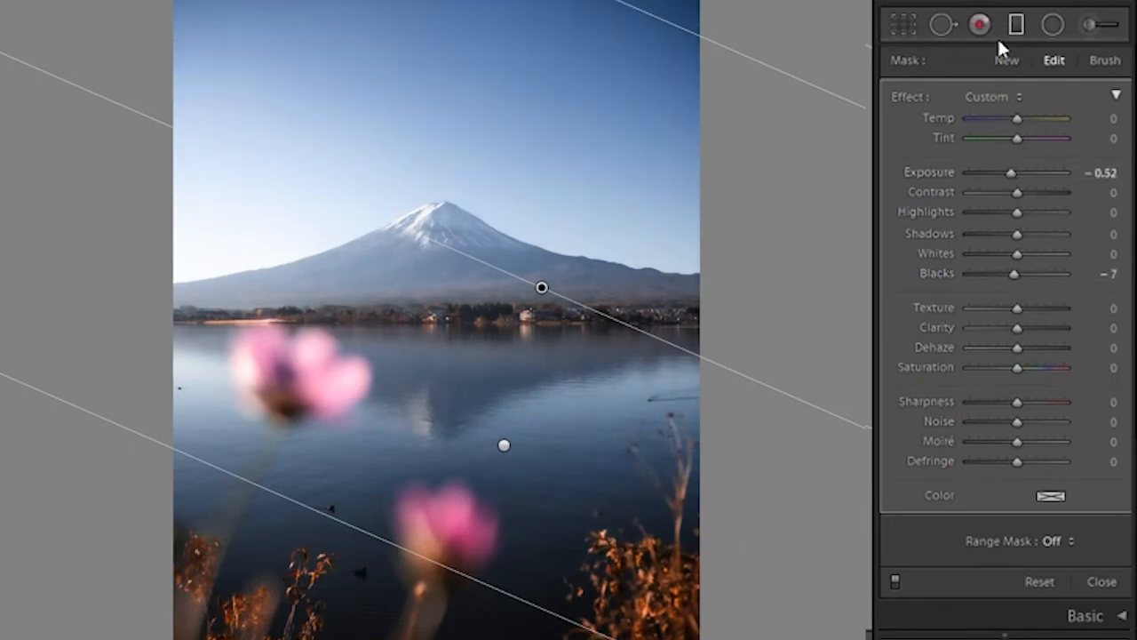
Step: Set the Exposure of the diagonal graduated filter crossing the mountain to -0.31
left_click(504, 445)
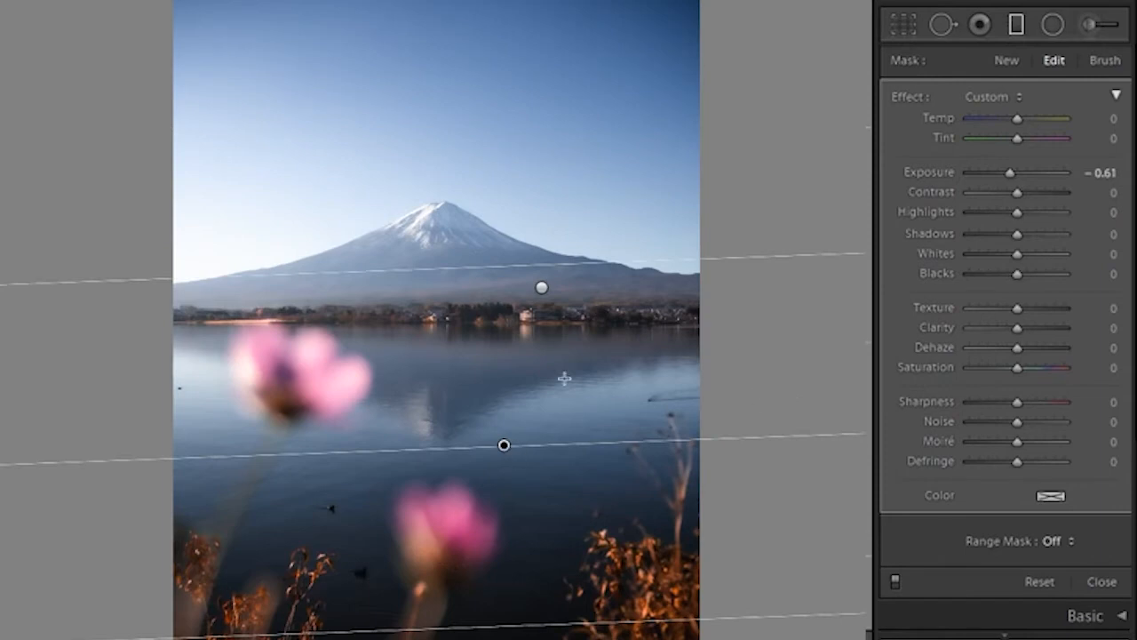
left_click(540, 289)
left_click(1102, 172)
key("BackSpace")
type("-0.35")
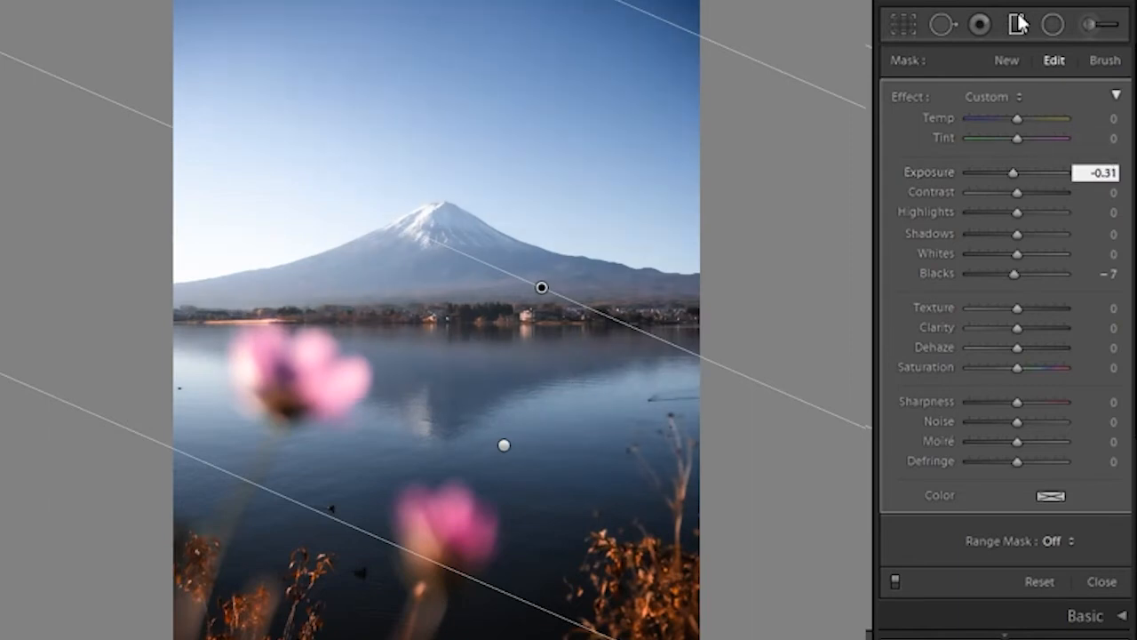
left_click(1019, 20)
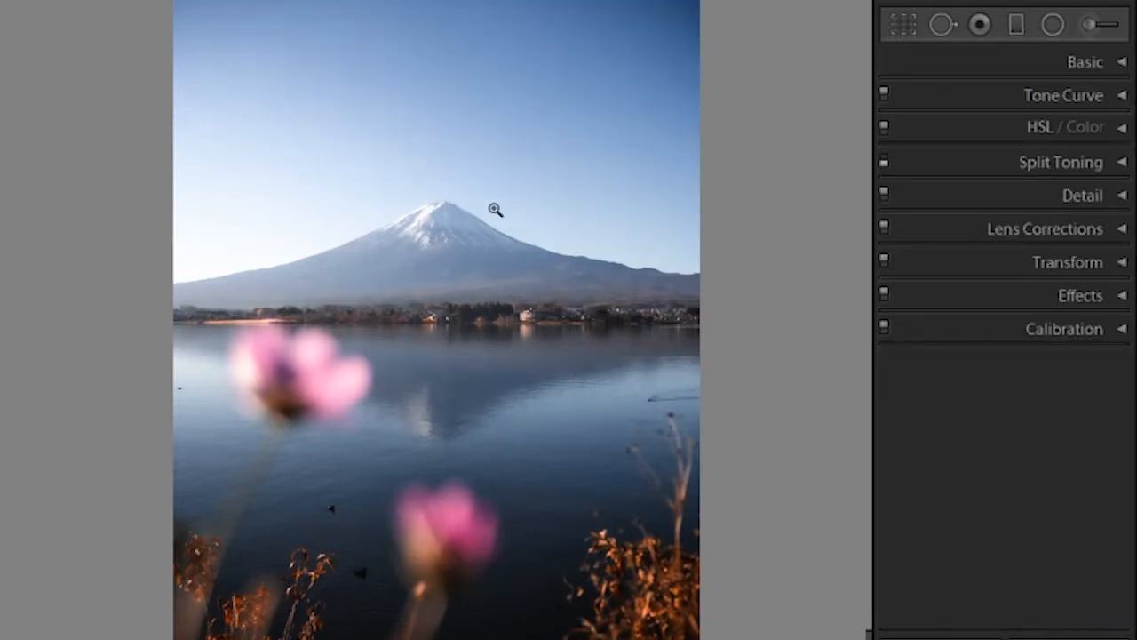
left_click(1120, 64)
left_click(1121, 64)
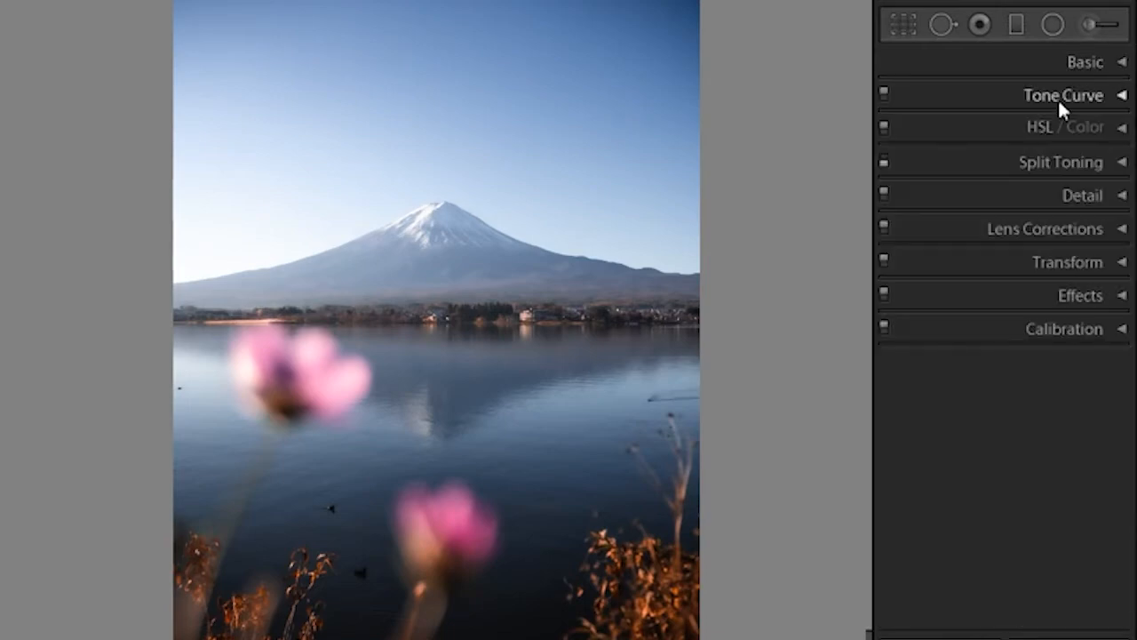
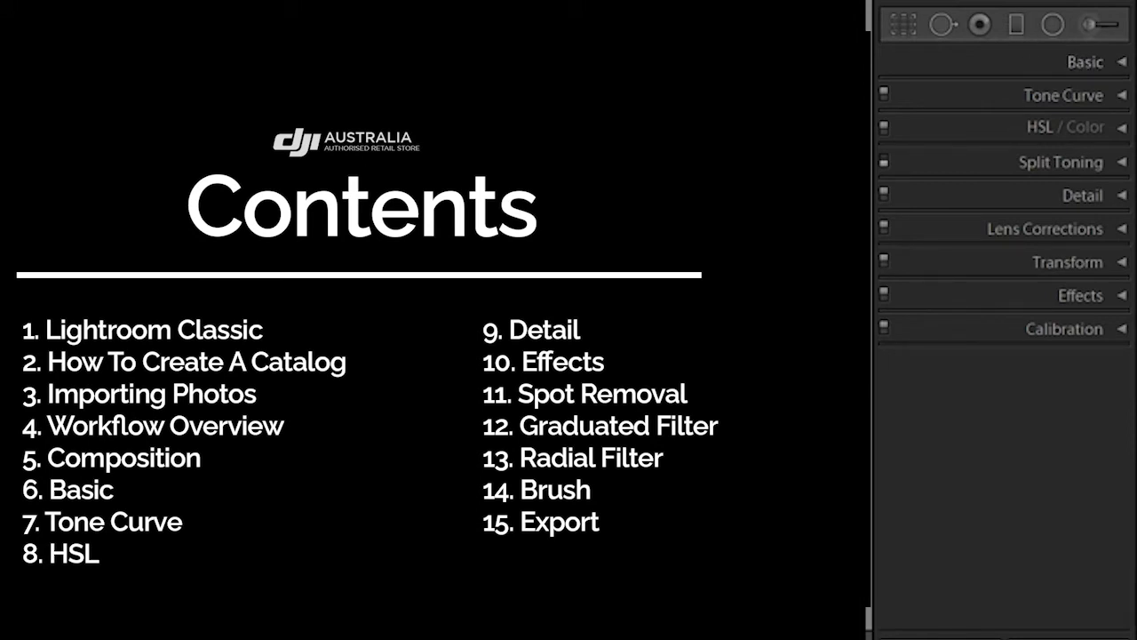
left_click(1106, 63)
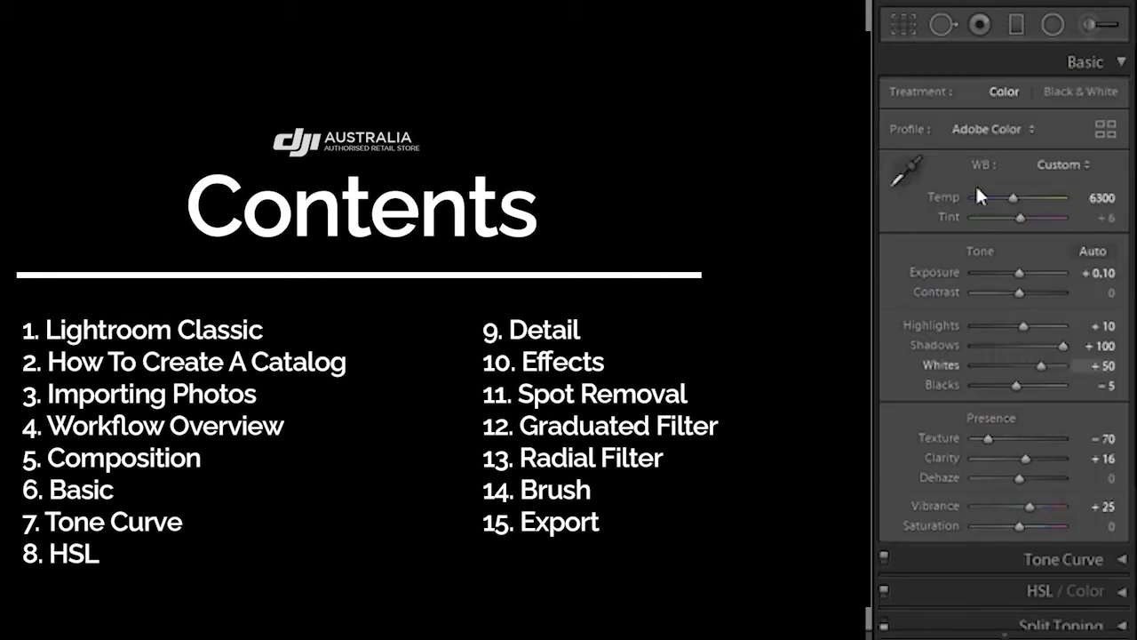
left_click(1117, 64)
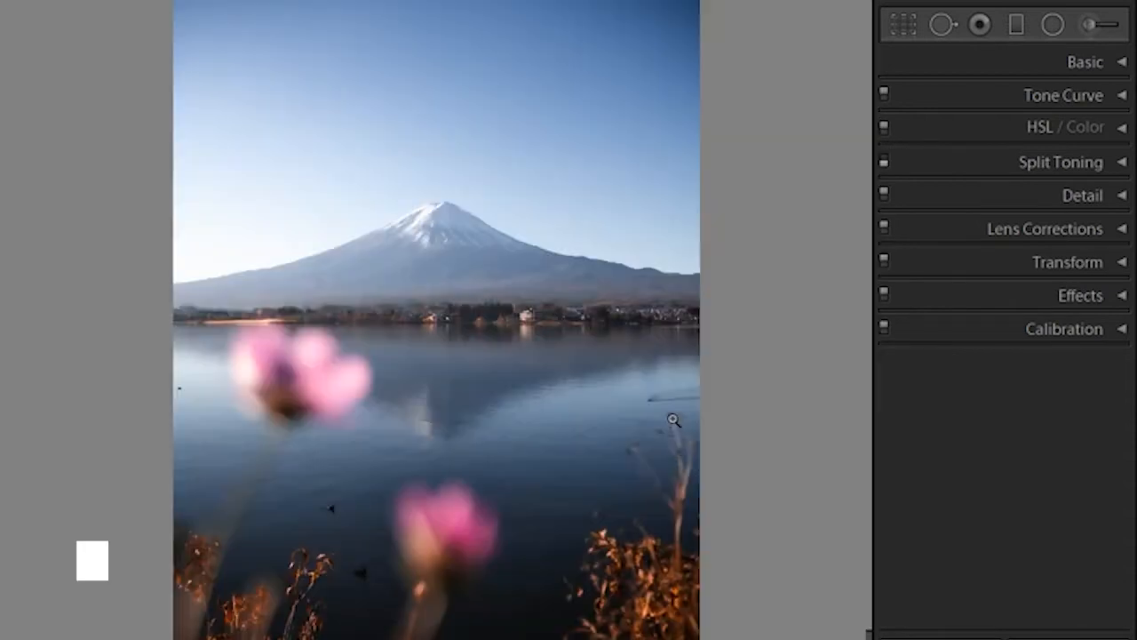
Step: Heal away the duck near the photo's left edge with Spot Removal, using brush size 69
left_click(177, 388)
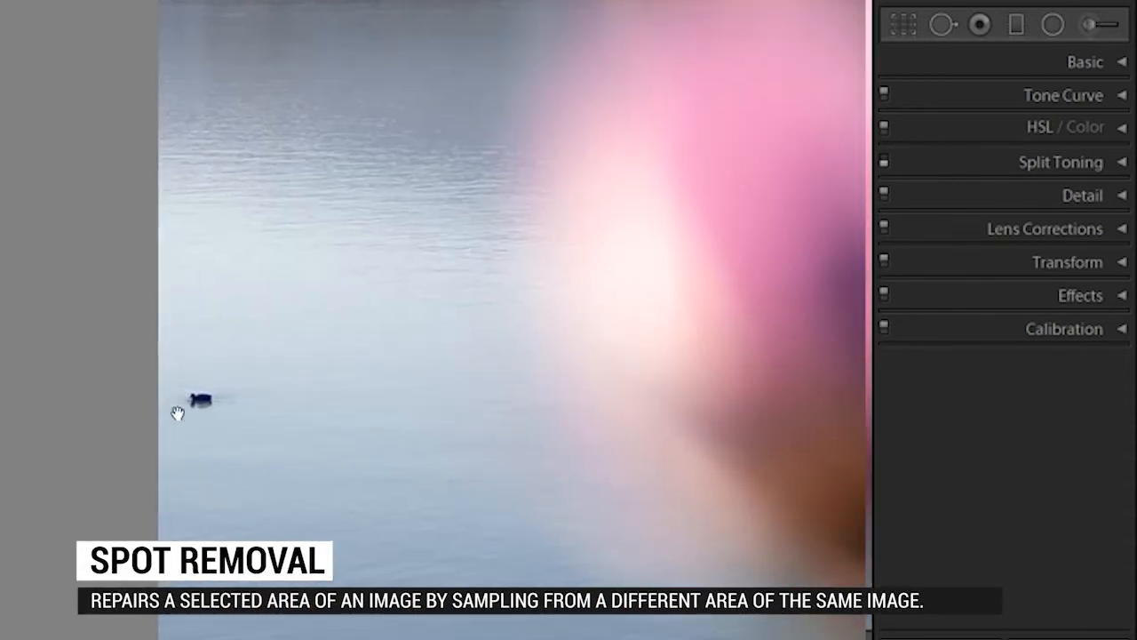
left_click(1054, 25)
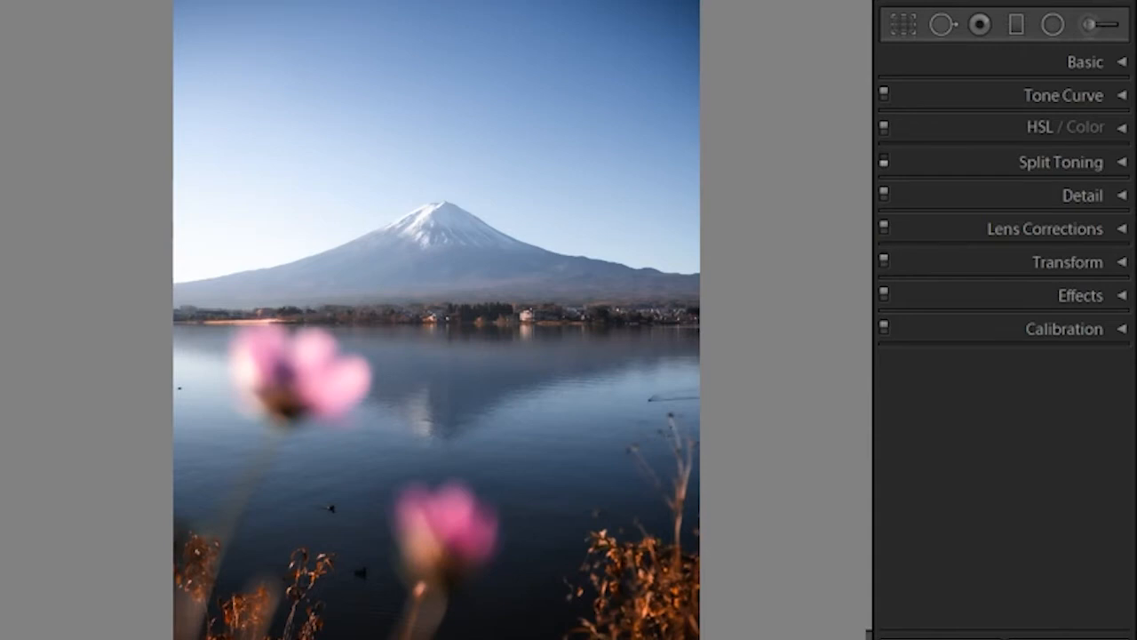
left_click(249, 378)
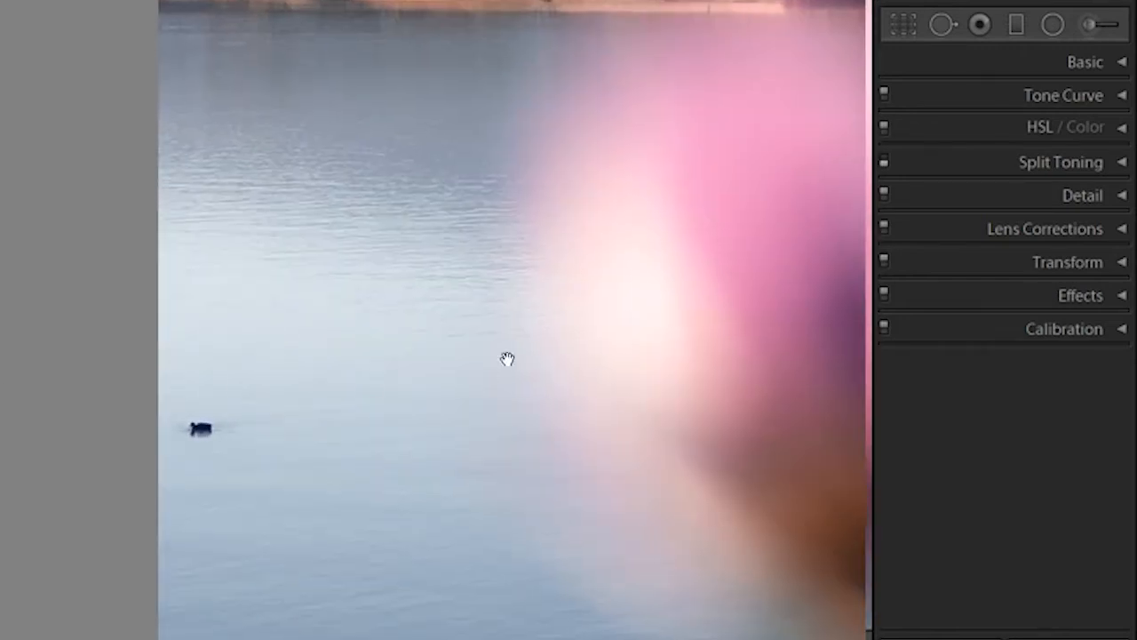
left_click(941, 29)
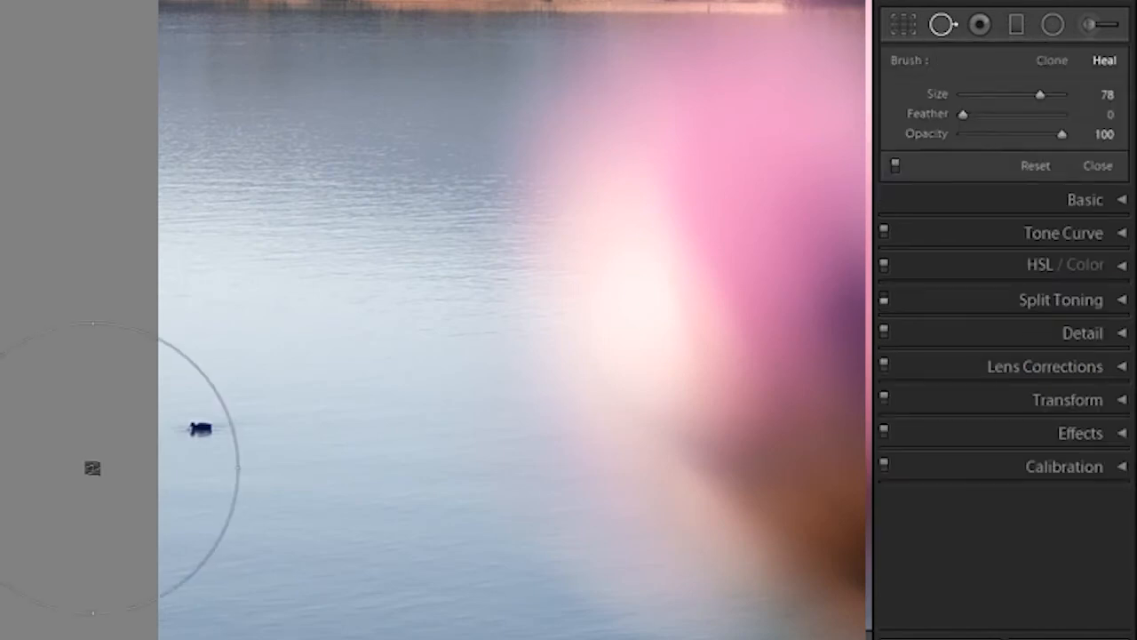
scroll(218, 422, "down", 2)
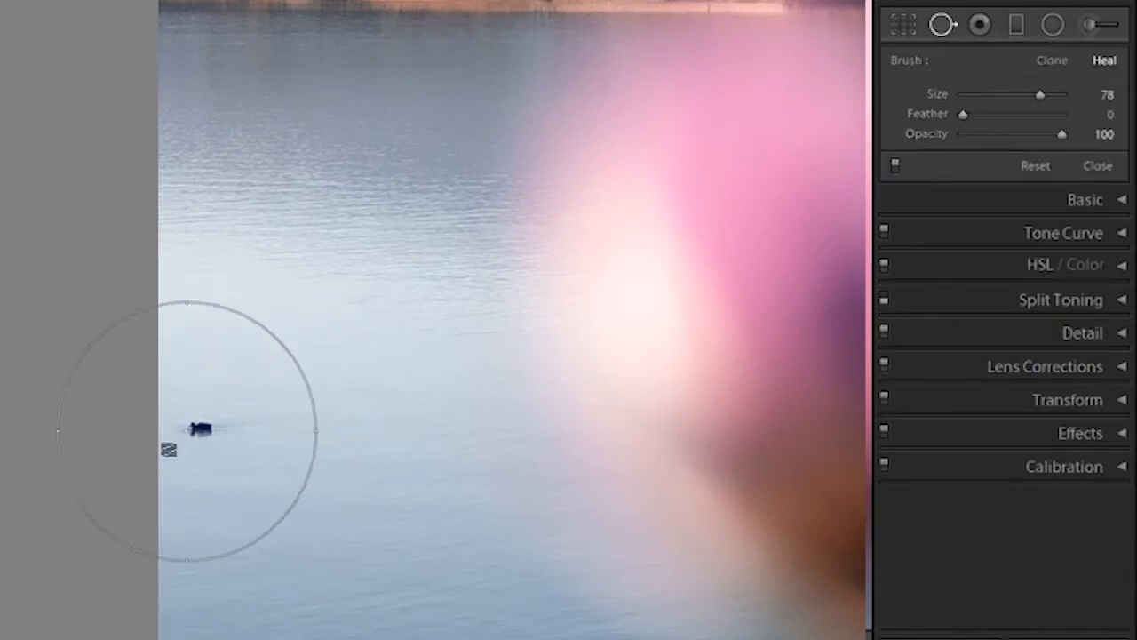
left_click_drag(1037, 94, 1030, 93)
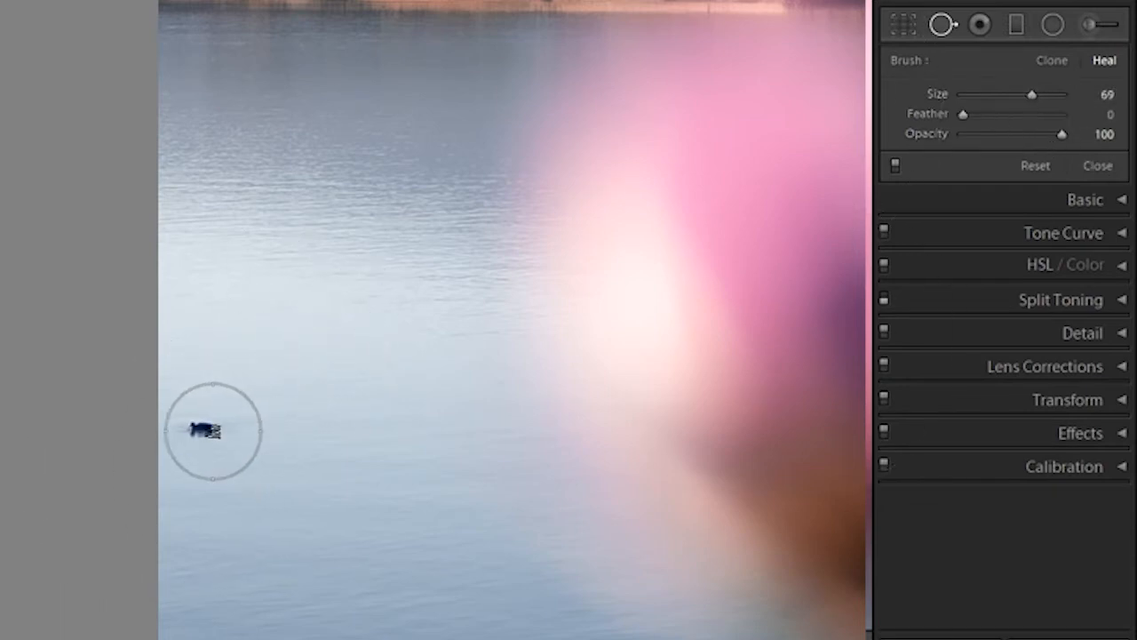
left_click_drag(202, 428, 236, 430)
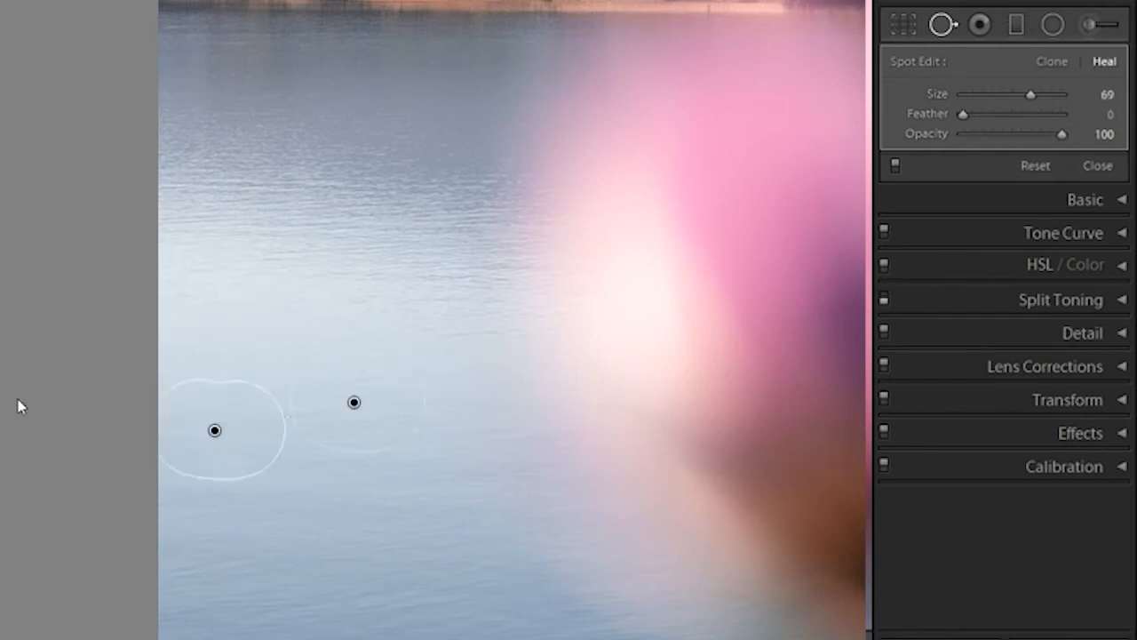
left_click(971, 27)
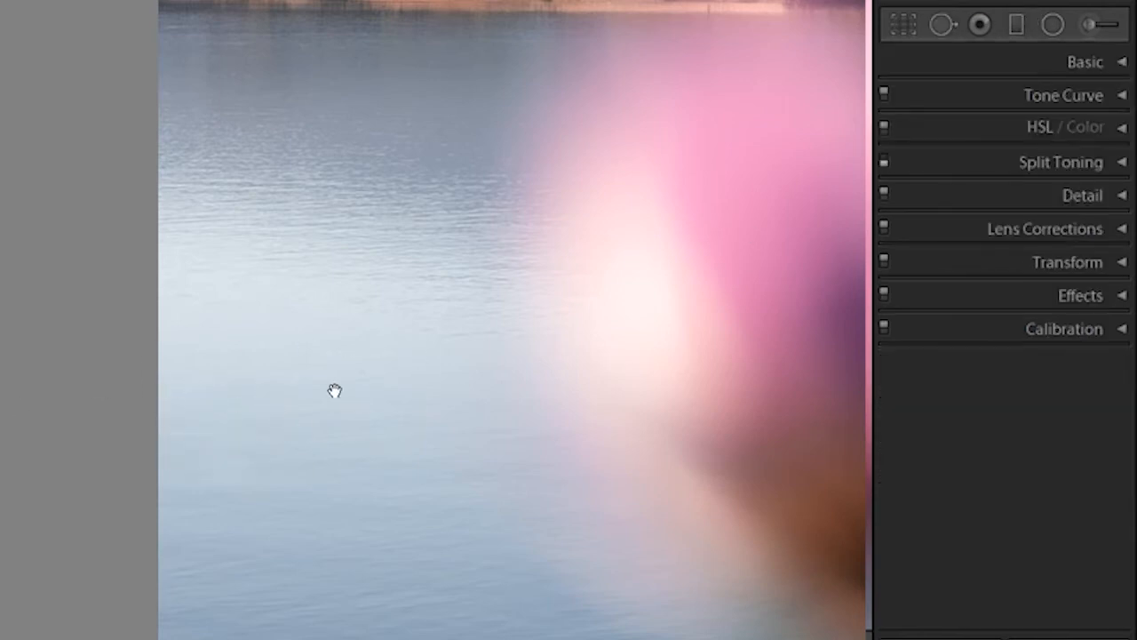
Step: Heal away the duck and its wake on the water near the photo's right edge with Spot Removal
left_click(341, 432)
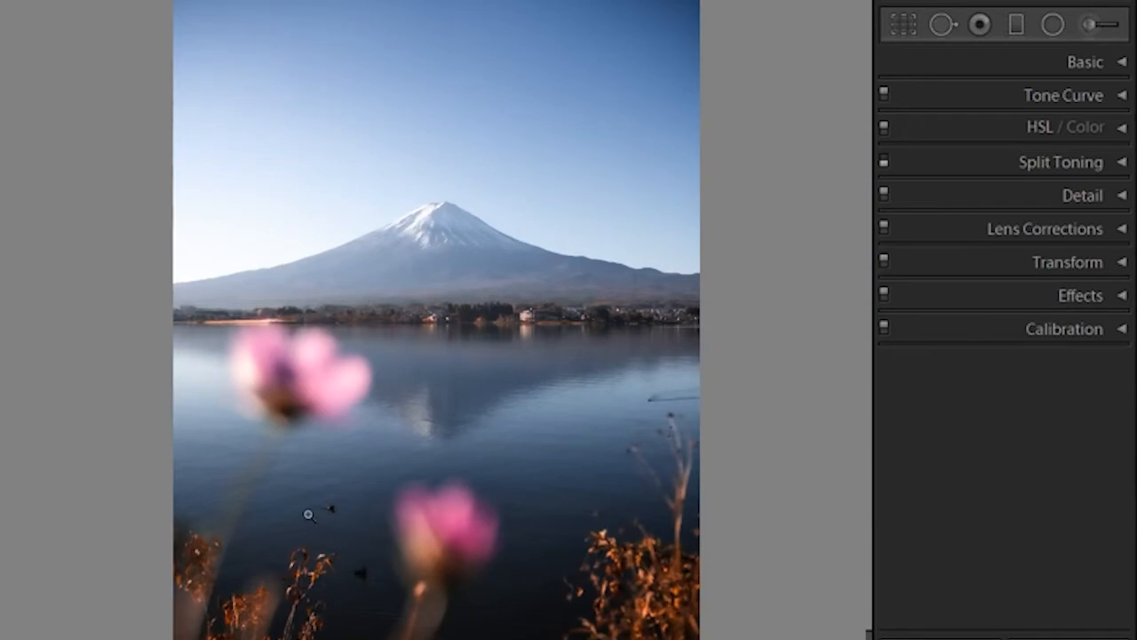
left_click(659, 401)
left_click_drag(657, 399, 337, 463)
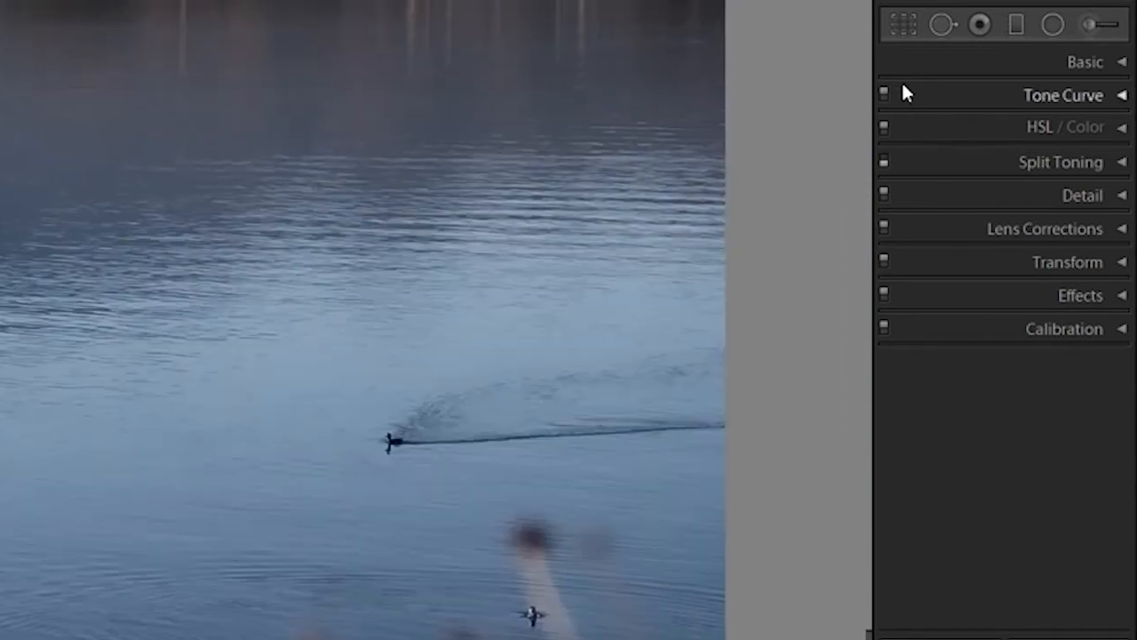
left_click(944, 24)
mouse_move(393, 435)
left_mouse_down()
mouse_move(706, 408)
mouse_move(744, 383)
mouse_move(513, 393)
mouse_move(923, 68)
mouse_move(972, 61)
left_mouse_up()
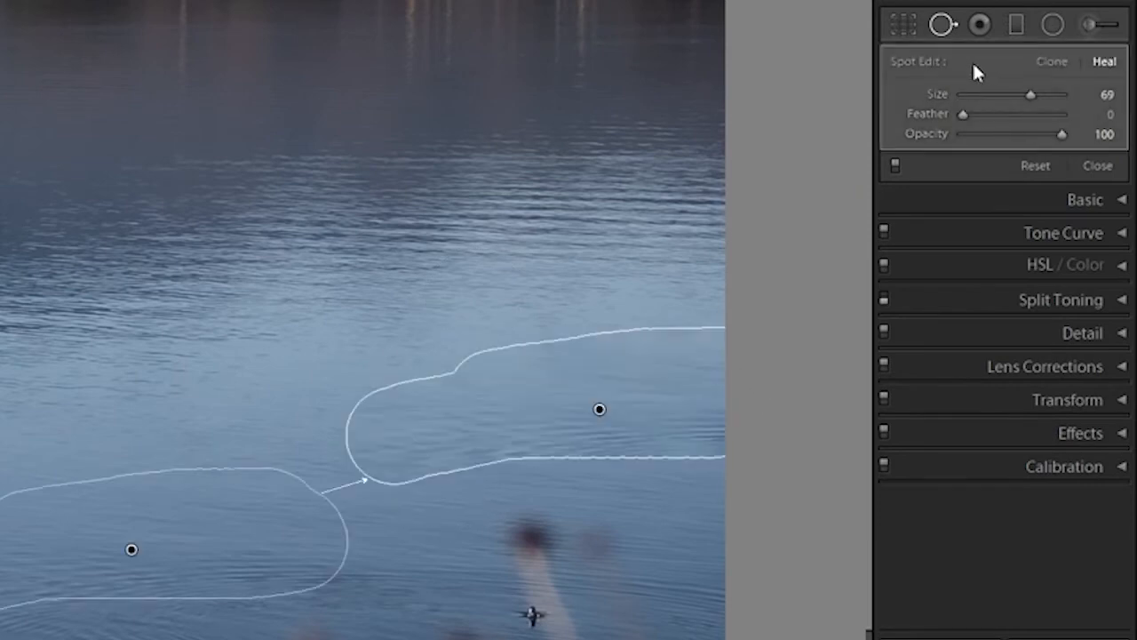
left_click(913, 25)
left_click(940, 27)
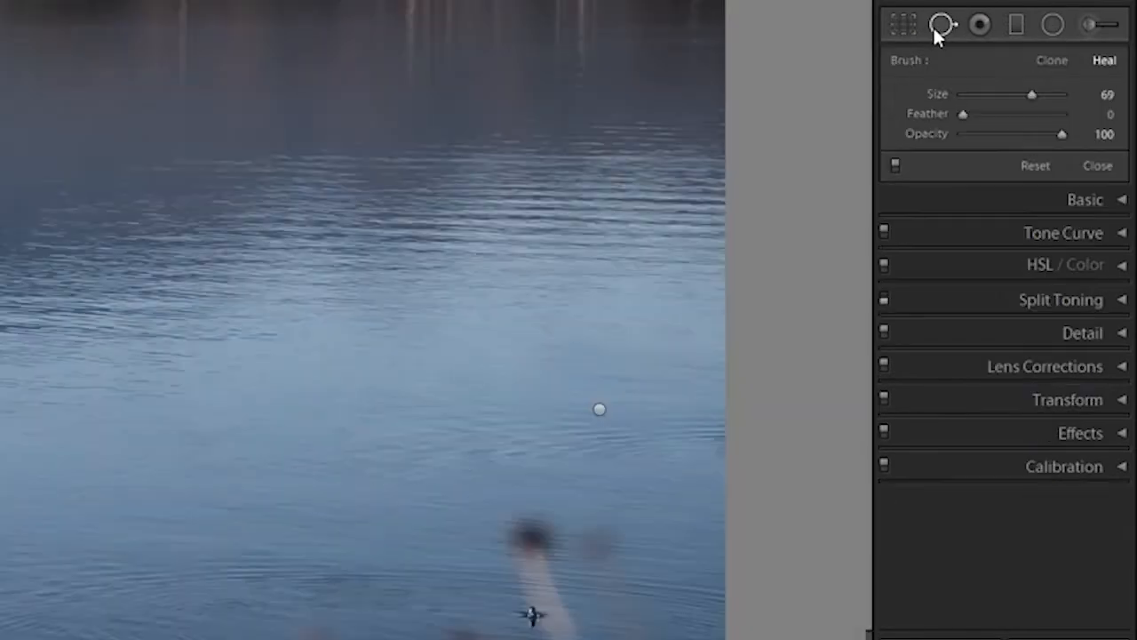
left_click(336, 278)
key("ctrl+z")
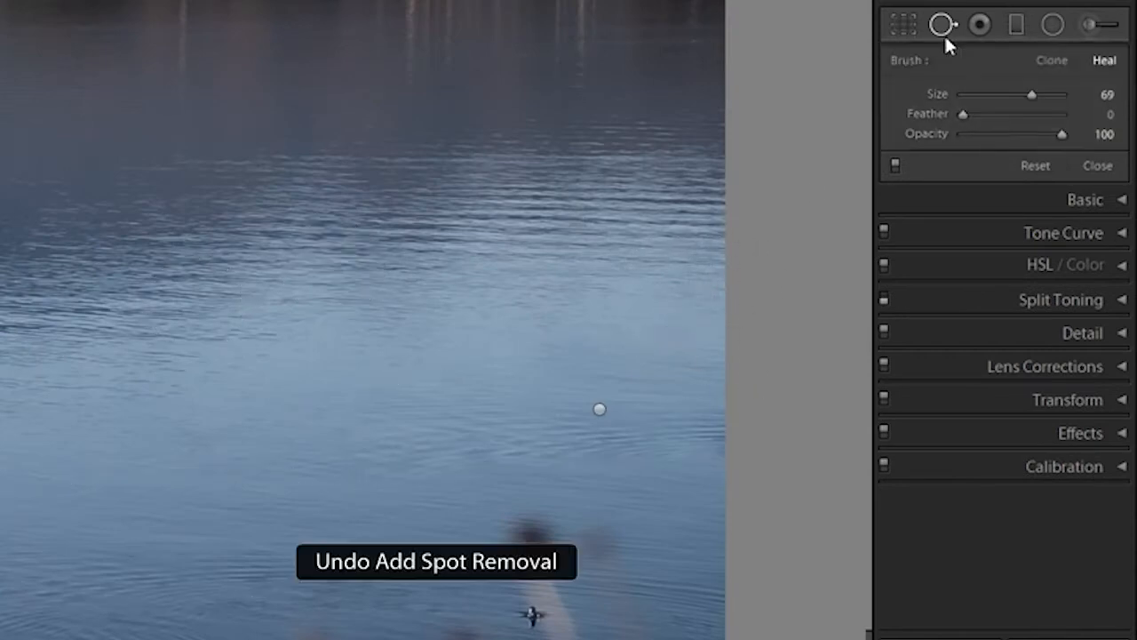
left_click(942, 27)
left_click(908, 26)
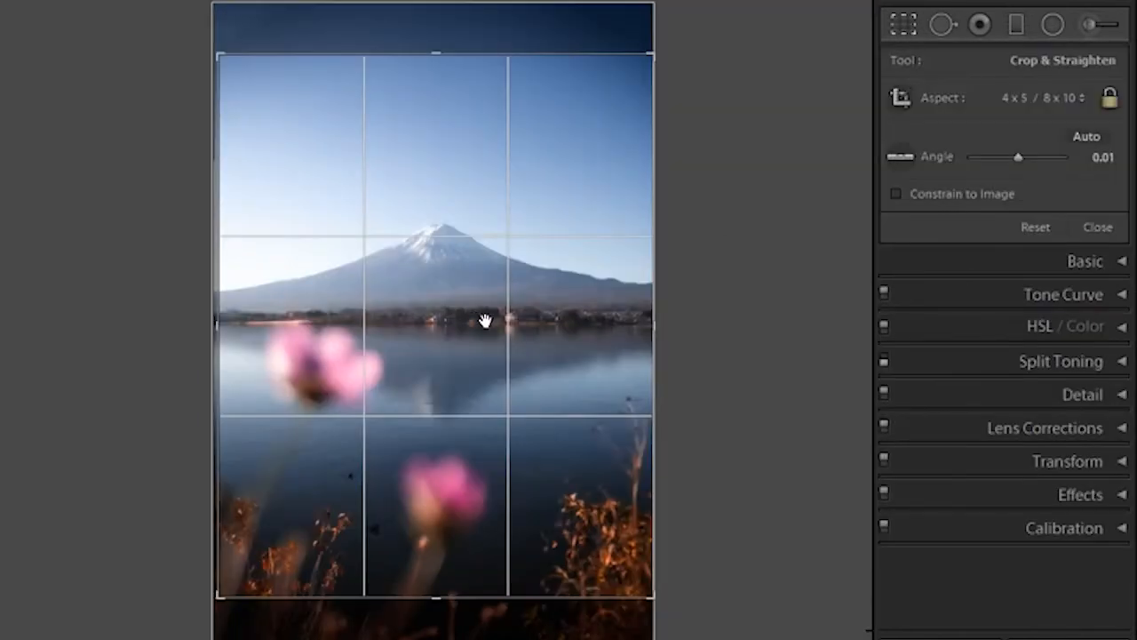
left_click(901, 28)
left_click(375, 350)
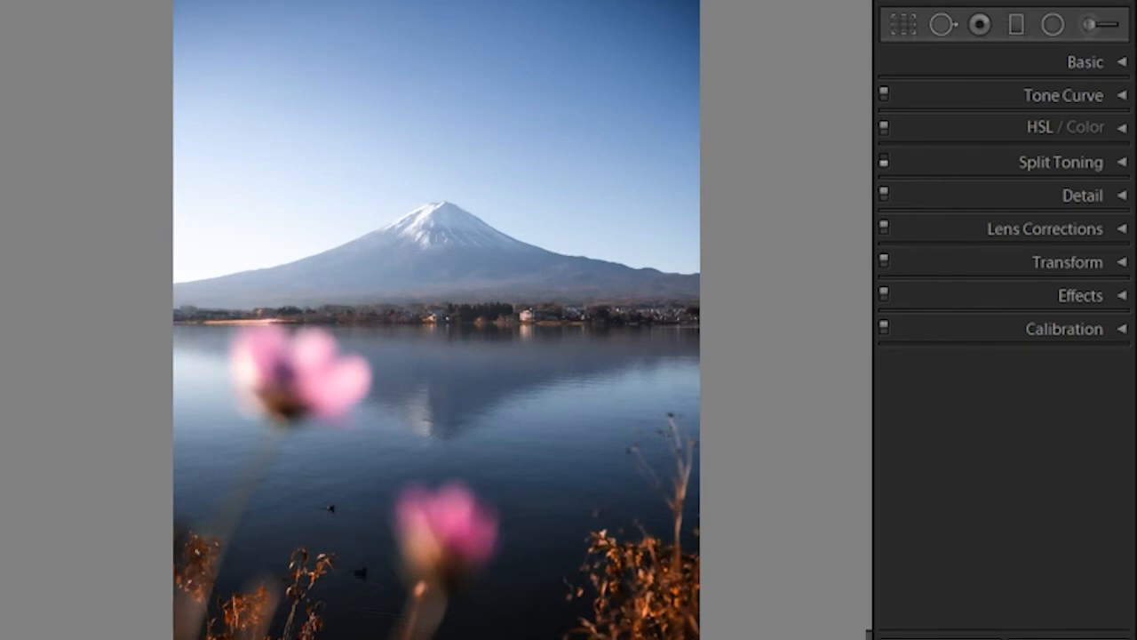
Step: Review the settings of the two graduated filters over the mountain and the lake
left_click(115, 638)
left_click(1016, 27)
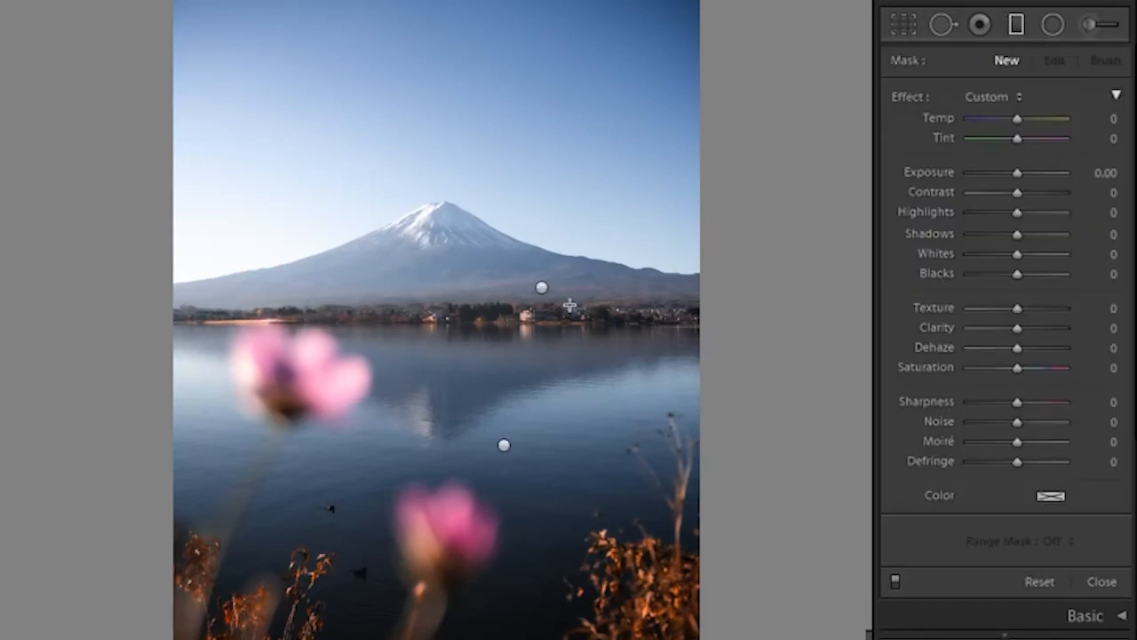
left_click(541, 287)
left_click(504, 446)
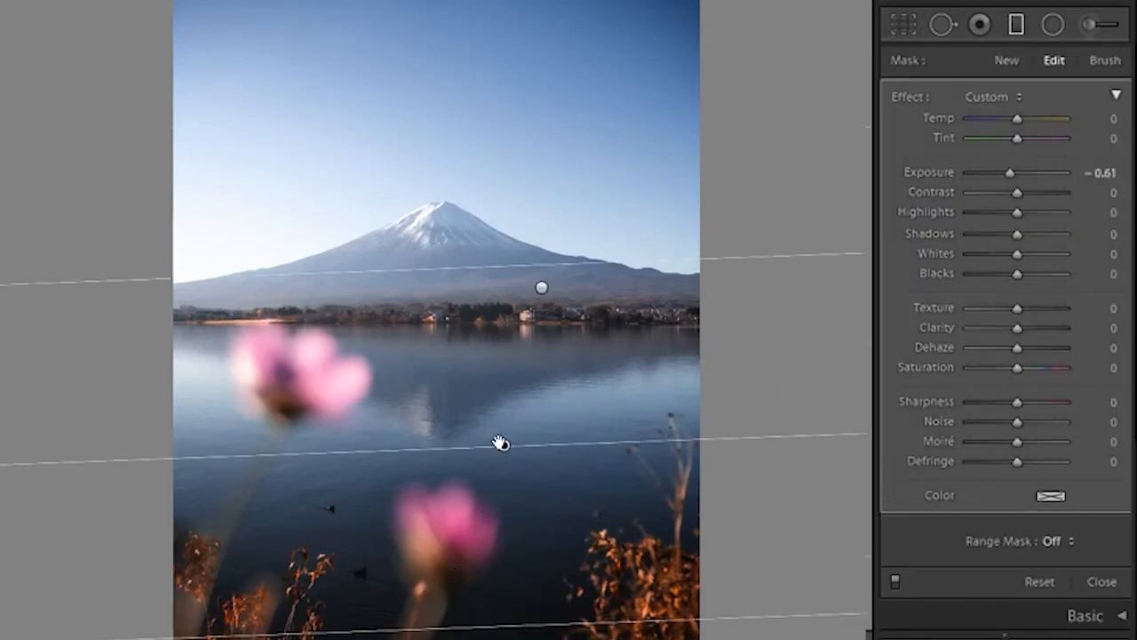
left_click(1017, 26)
key("alt+Tab")
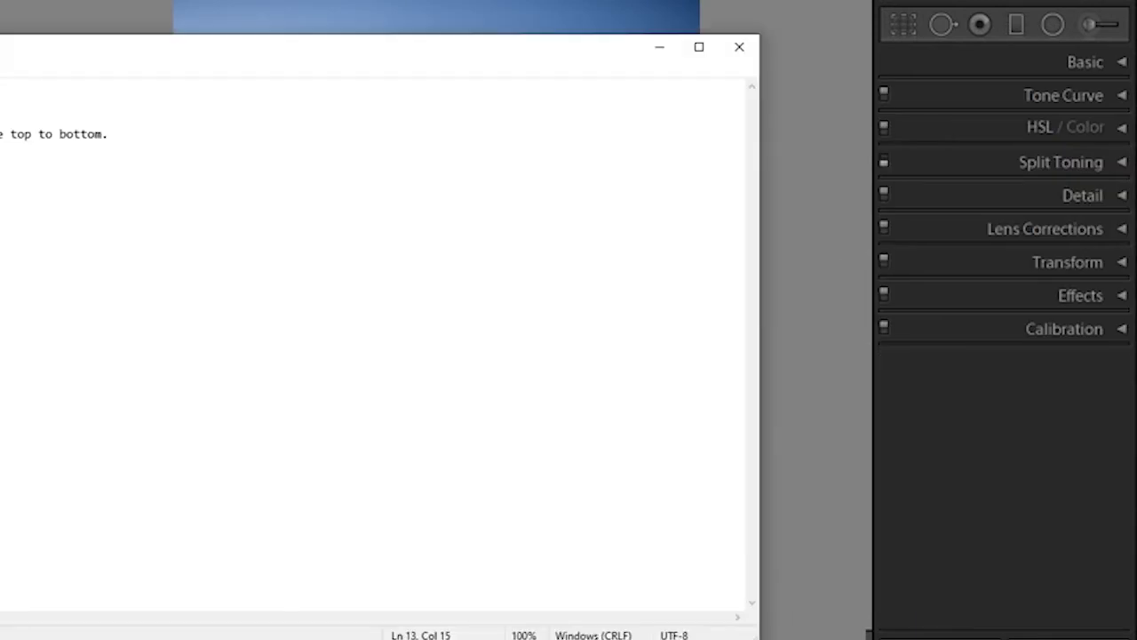
key("alt+Tab")
Step: Stretch the existing radial filter's edge out to the photo's right border at the shoreline
left_click(1053, 25)
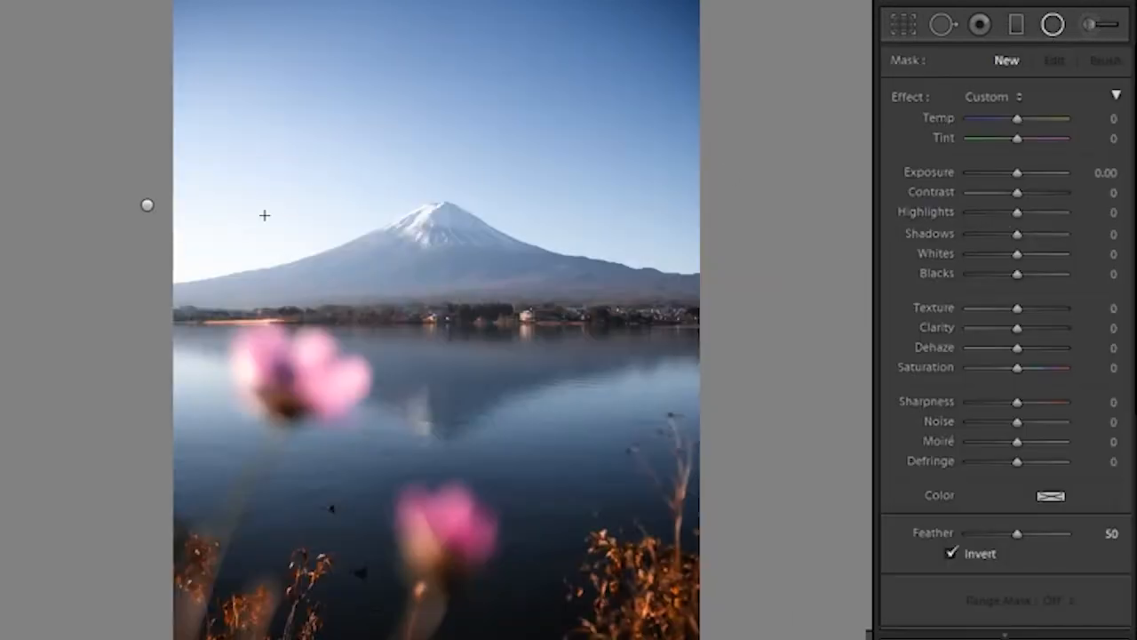
left_click(144, 206)
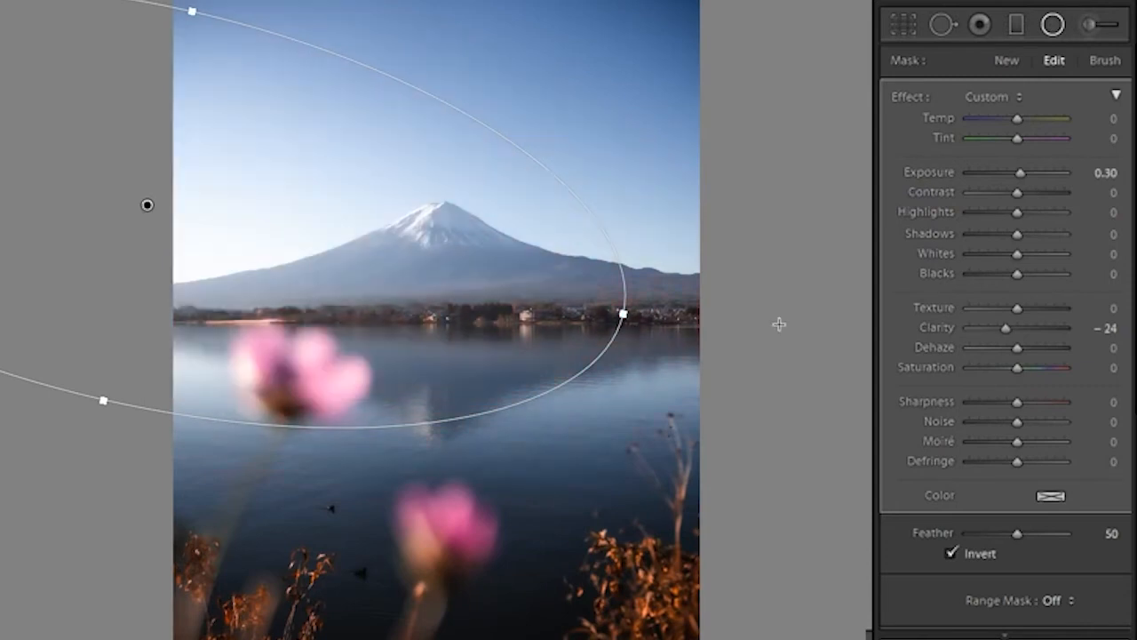
left_click_drag(625, 317, 696, 329)
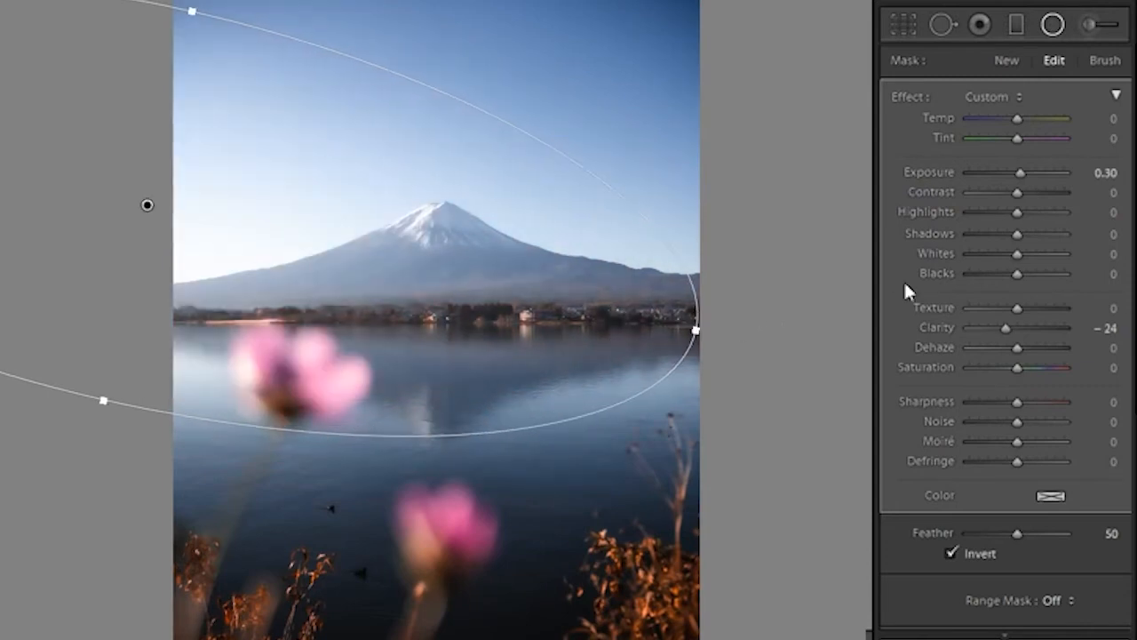
left_click(1057, 29)
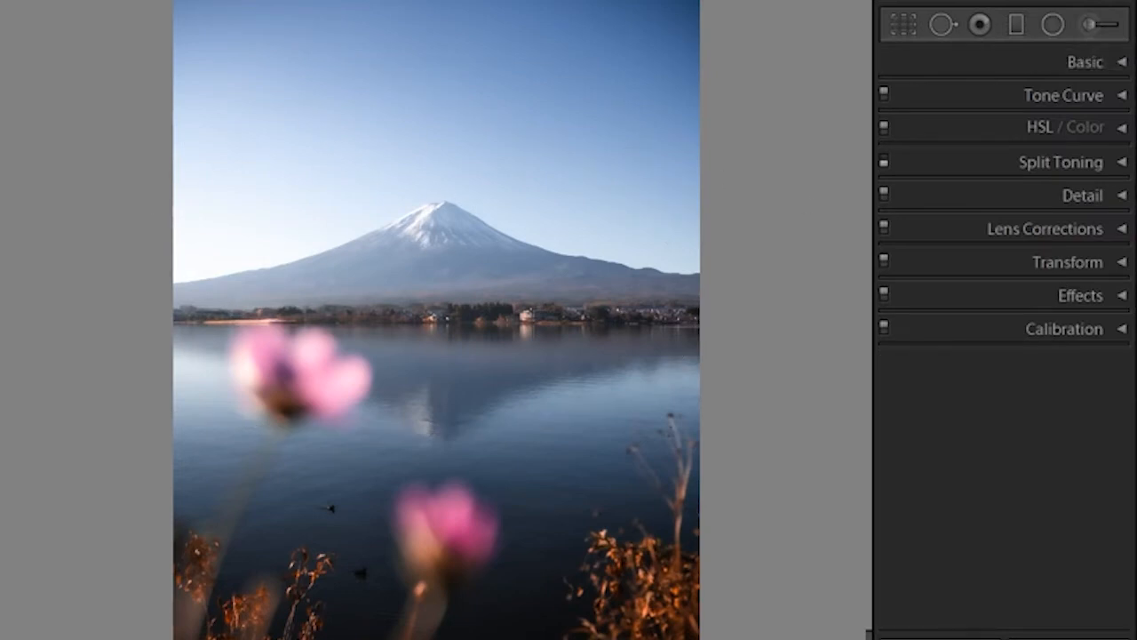
Step: Try warming the radial filter over the mountain and lake with a Temp of 11, and undo the adjustment
left_click(1052, 25)
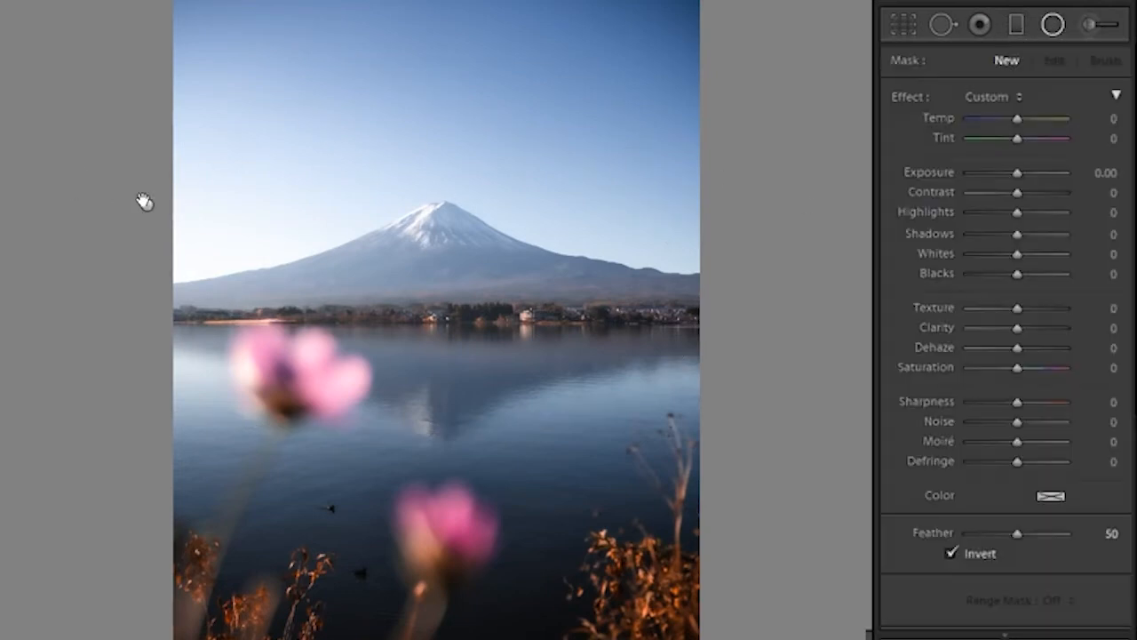
left_click(148, 204)
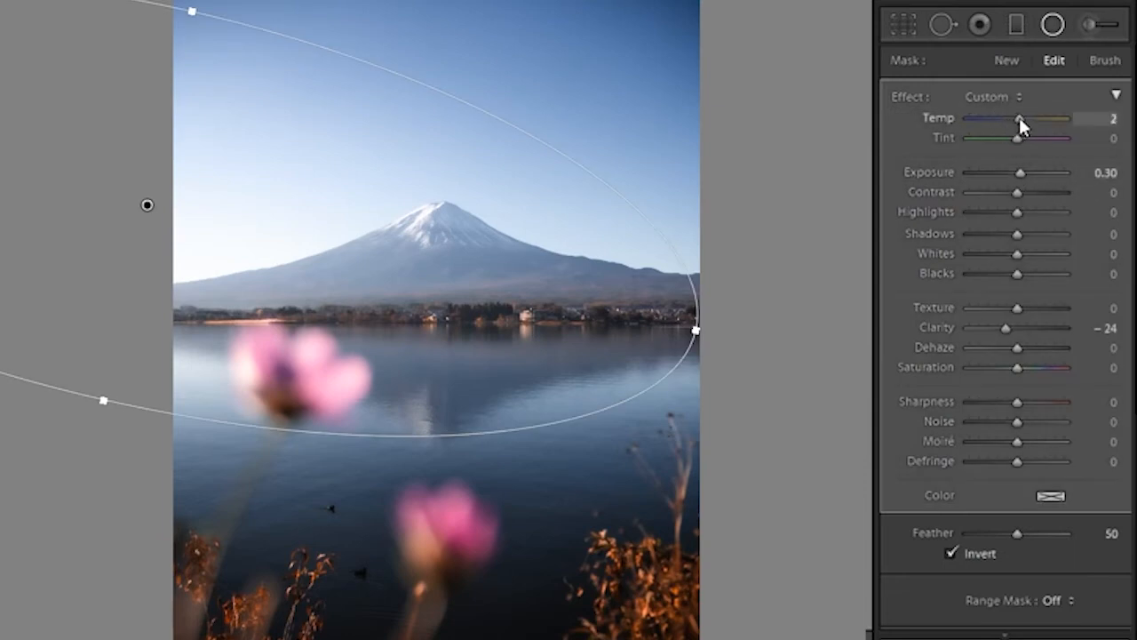
left_click_drag(1017, 118, 1022, 118)
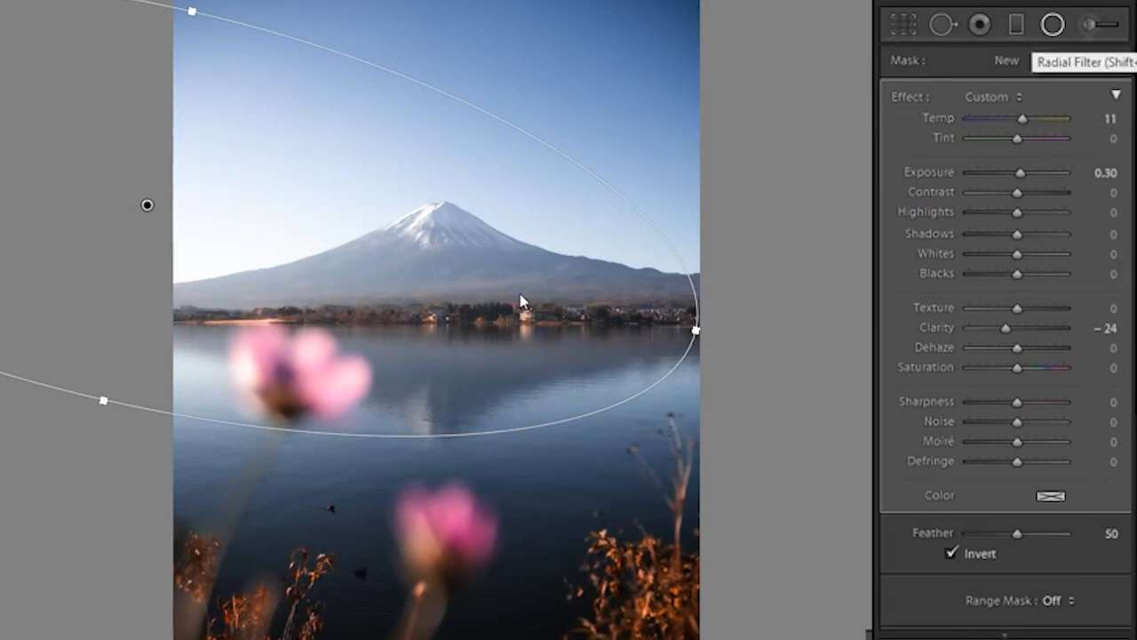
key("shift+m")
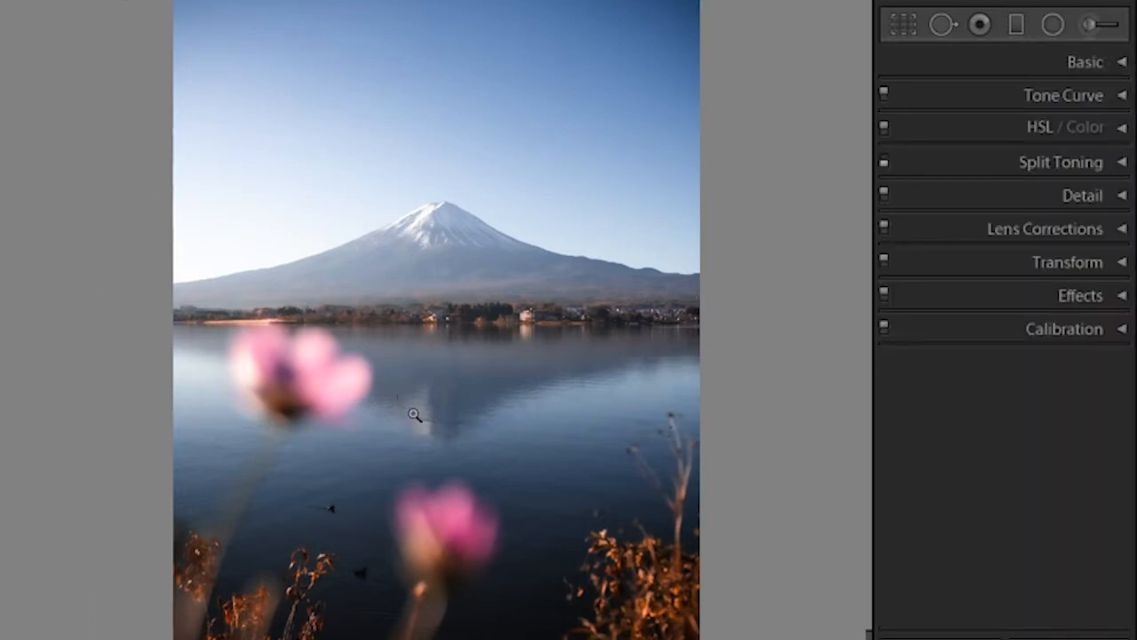
key("ctrl+z")
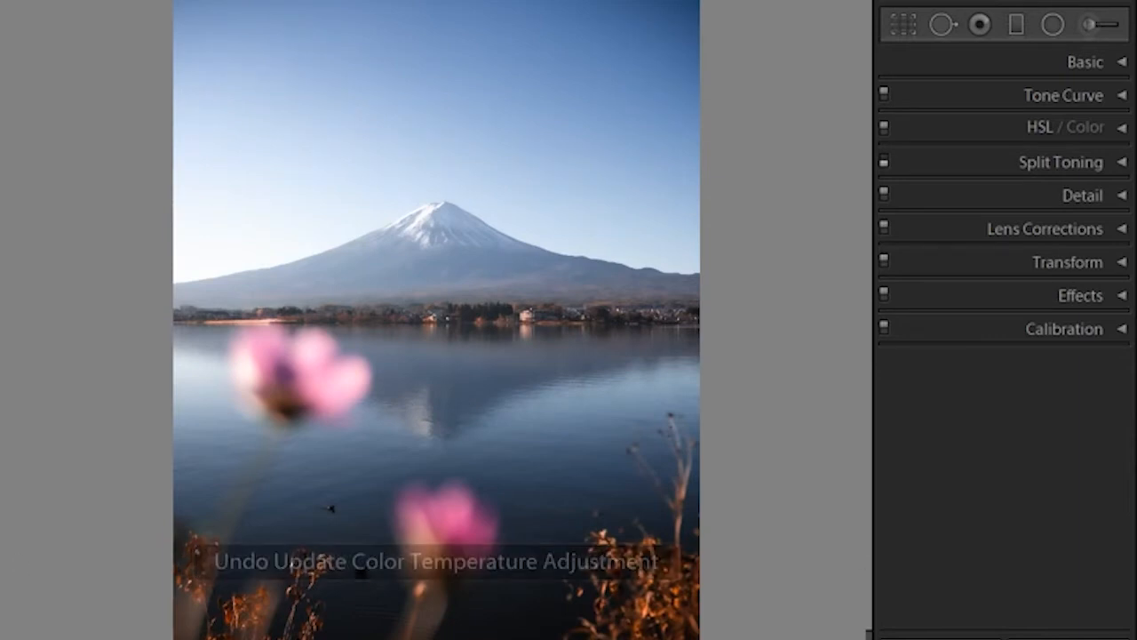
Step: Check the lesson topic list in Notepad and return to the photo in Lightroom
key("alt+Tab")
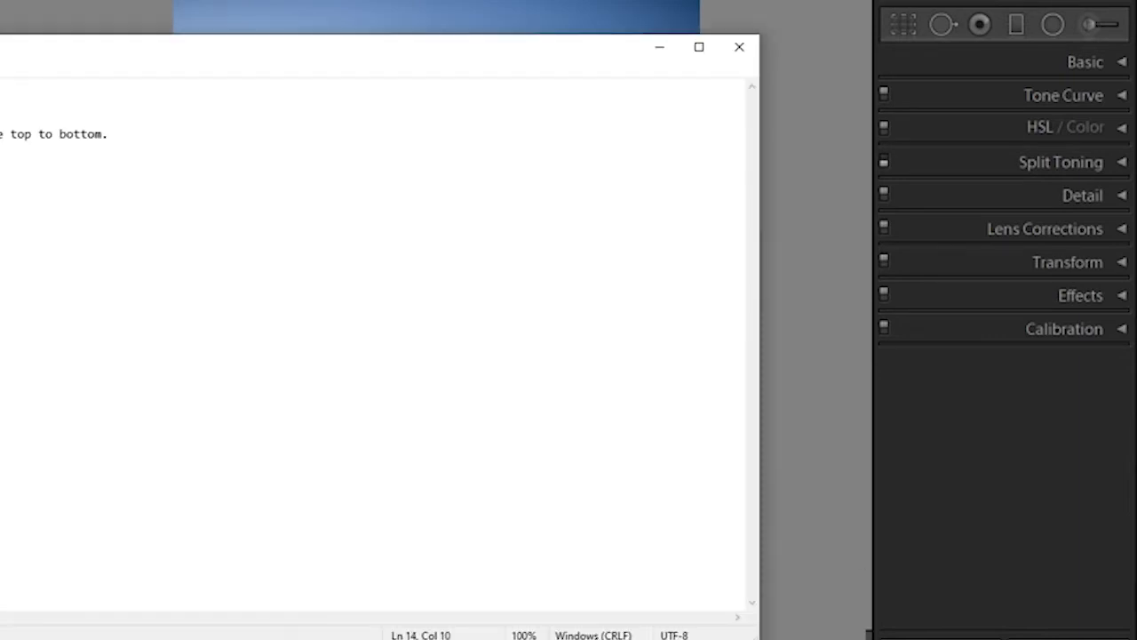
key("alt+Tab")
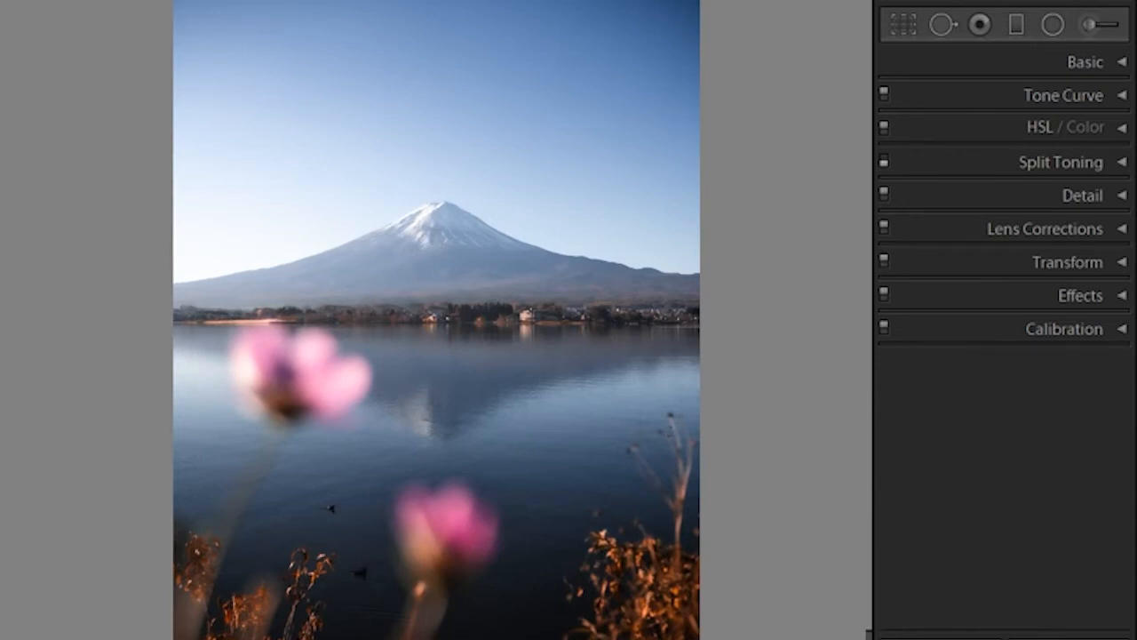
key("alt+Tab")
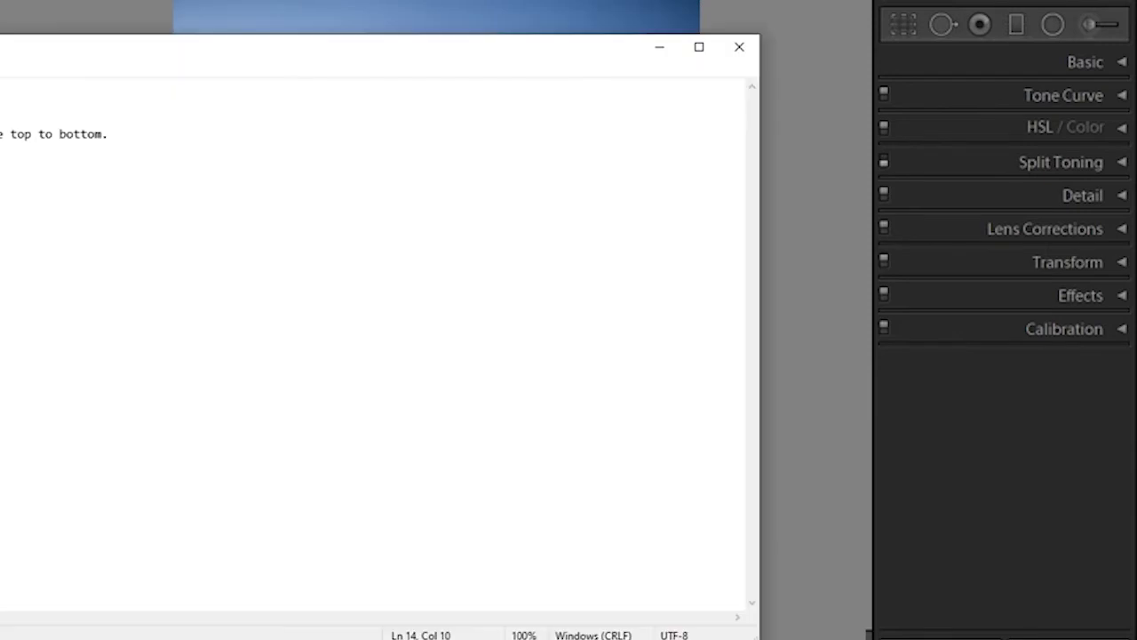
key("alt+Tab")
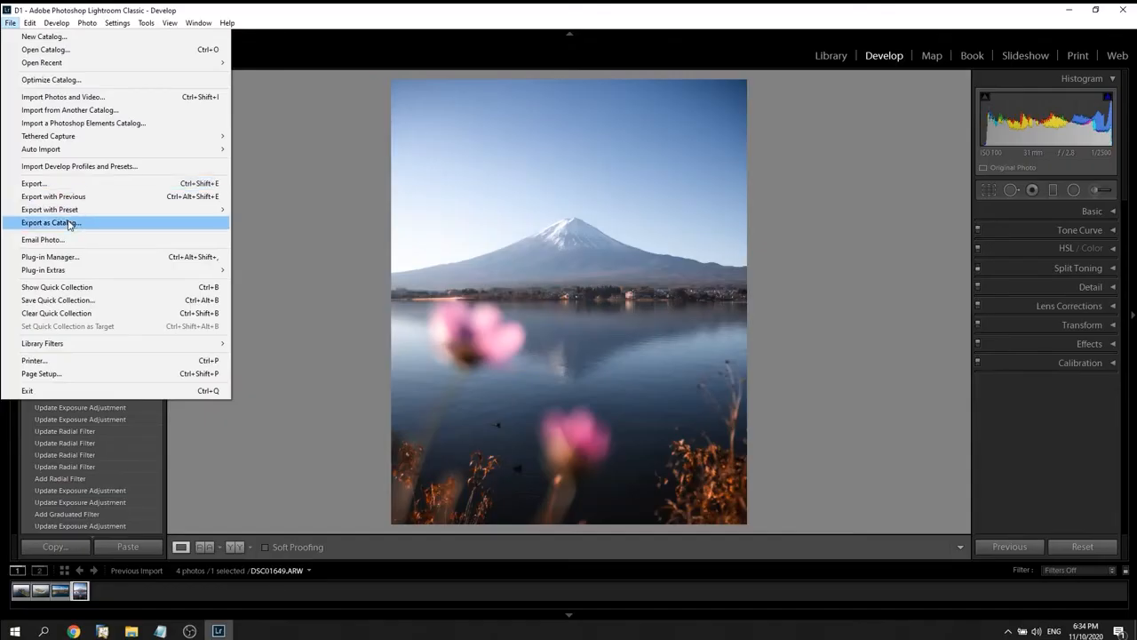
Step: Export the edited Mount Fuji photo as a JPEG at quality 100 in sRGB, 300 pixels per inch, without resizing
left_click(67, 183)
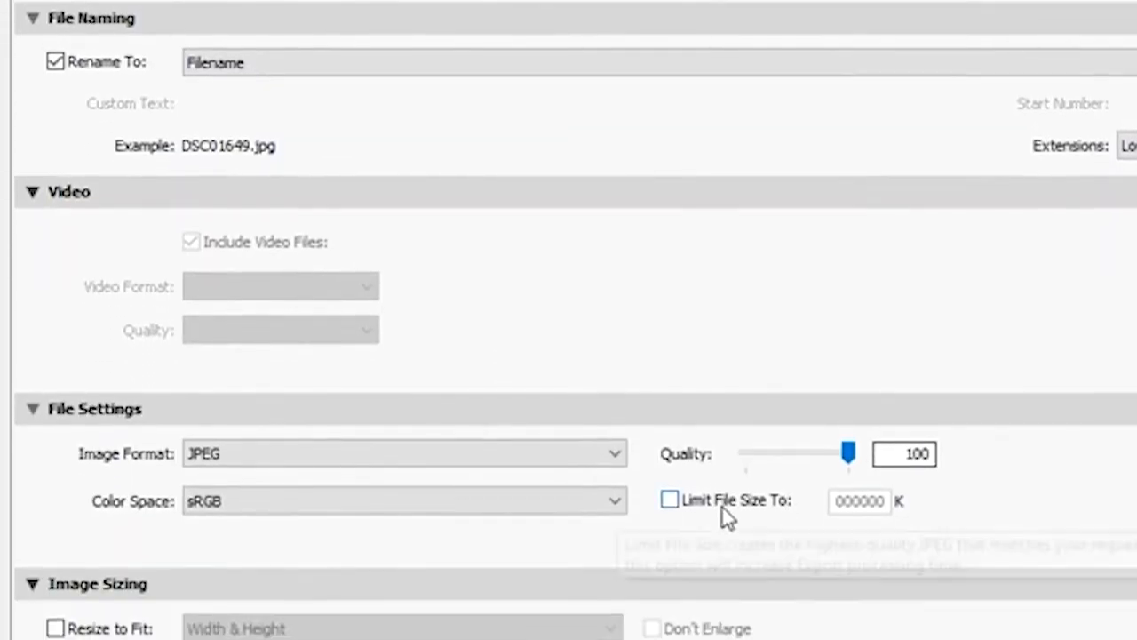
left_click(723, 625)
left_click(723, 462)
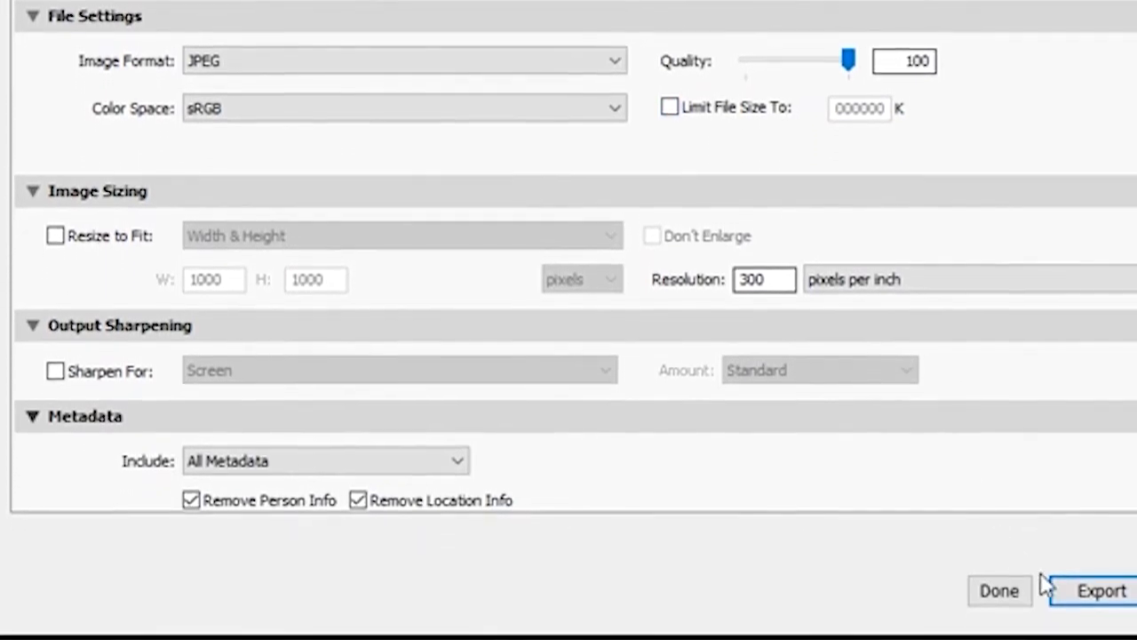
left_click(1070, 611)
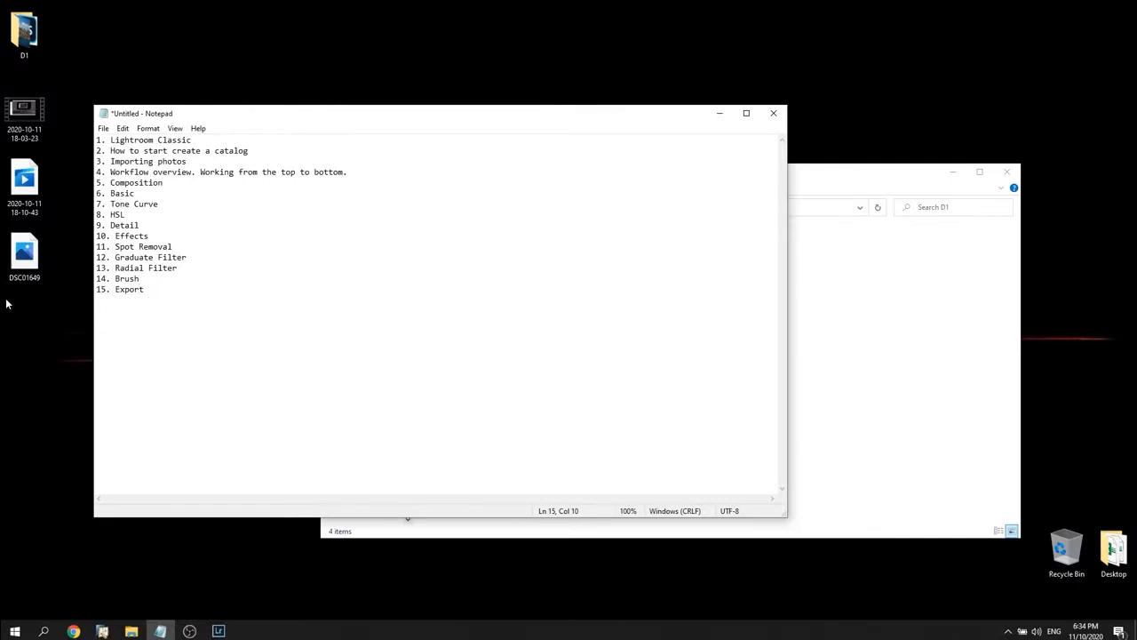
Step: View the exported DSC01649 image from the desktop in the photo viewer and close it
double_click(23, 280)
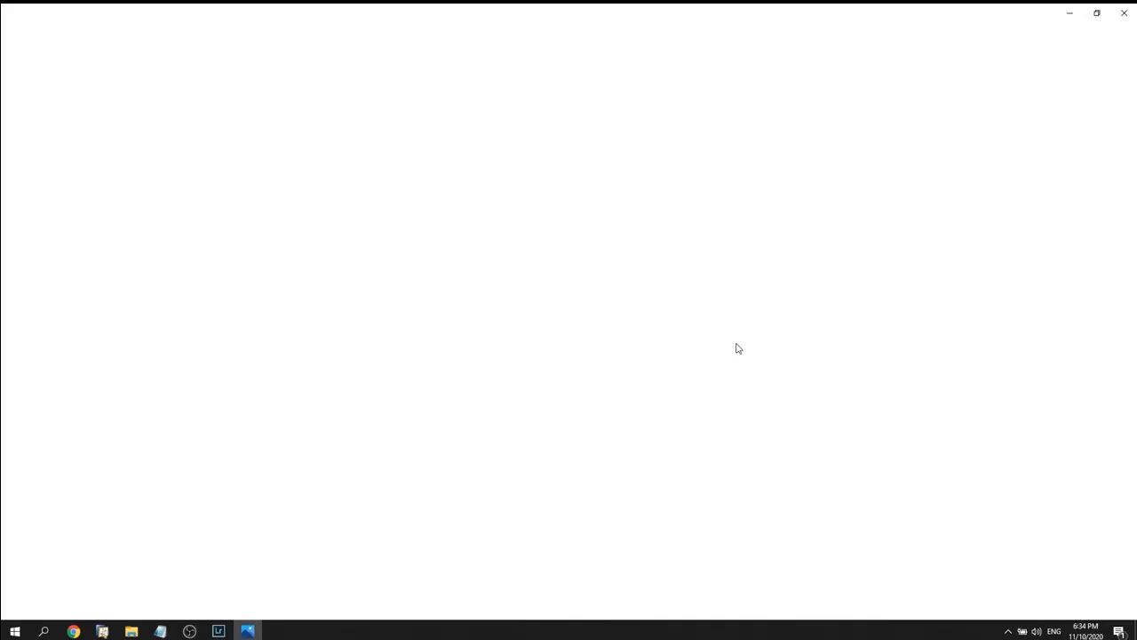
left_click(1124, 13)
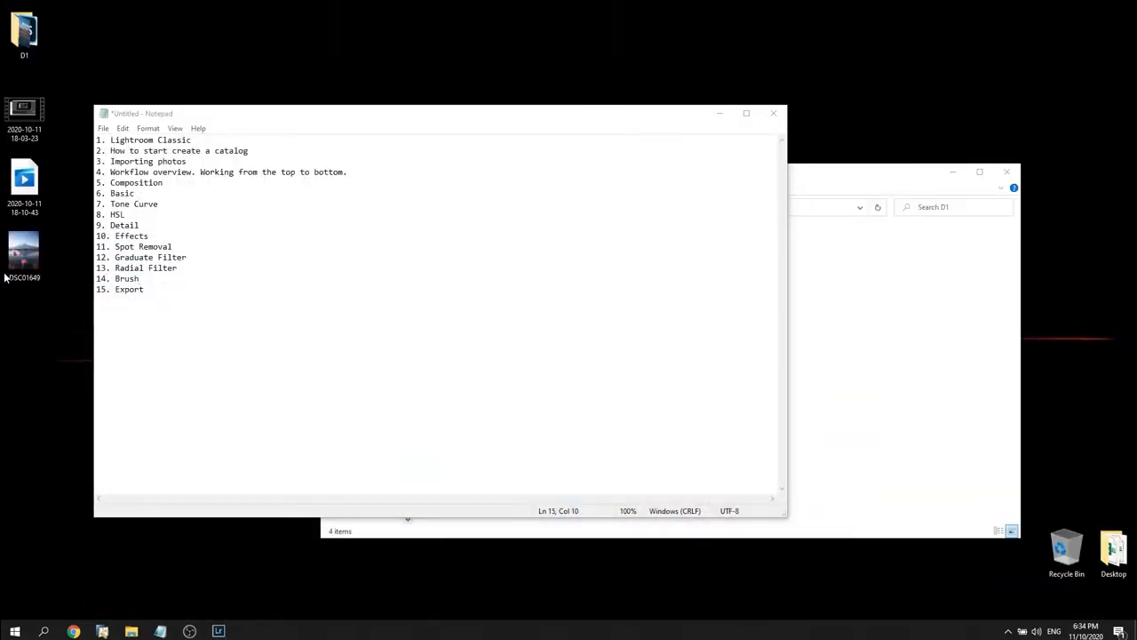
double_click(21, 267)
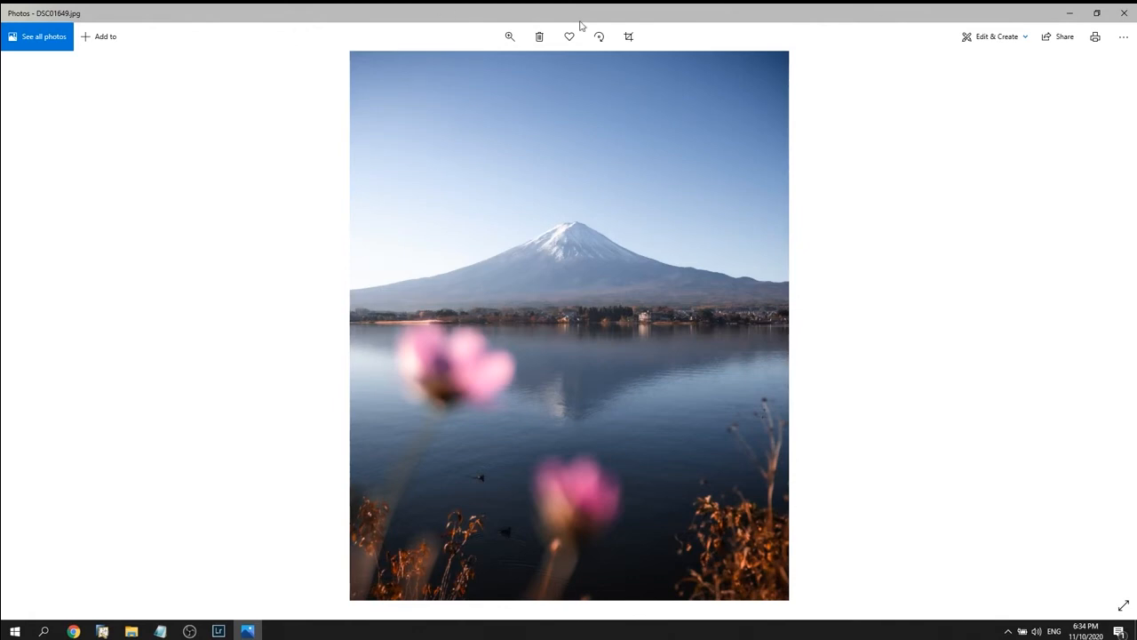
left_click(1124, 13)
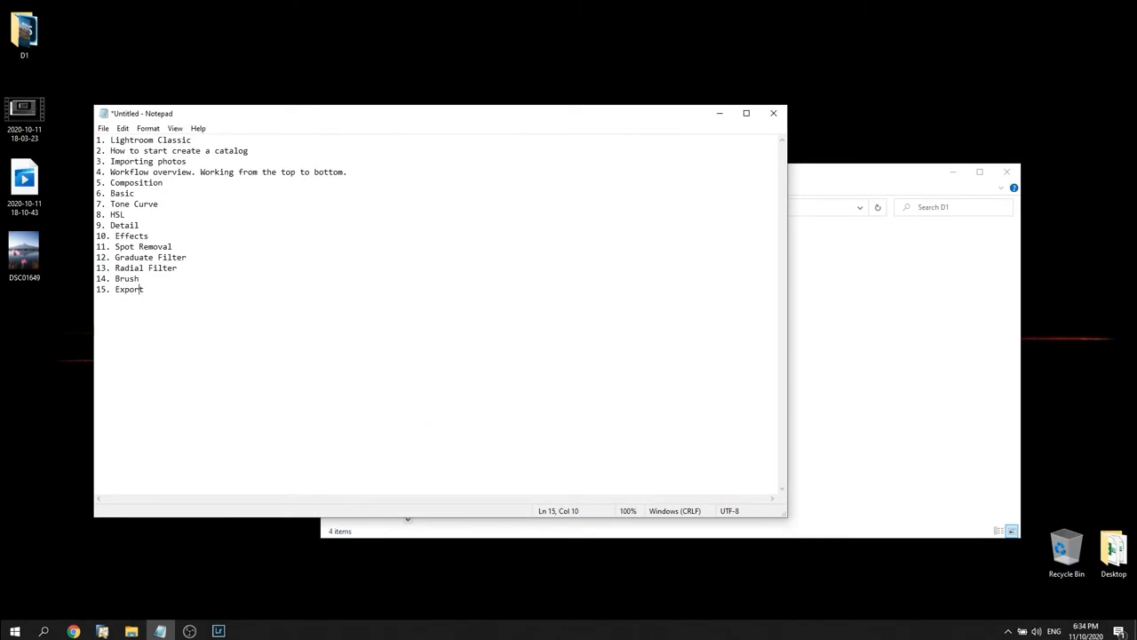
Step: Return to Lightroom and open the coastal hills photo DJI_0071.DNG for developing
left_click(197, 630)
left_click(212, 477)
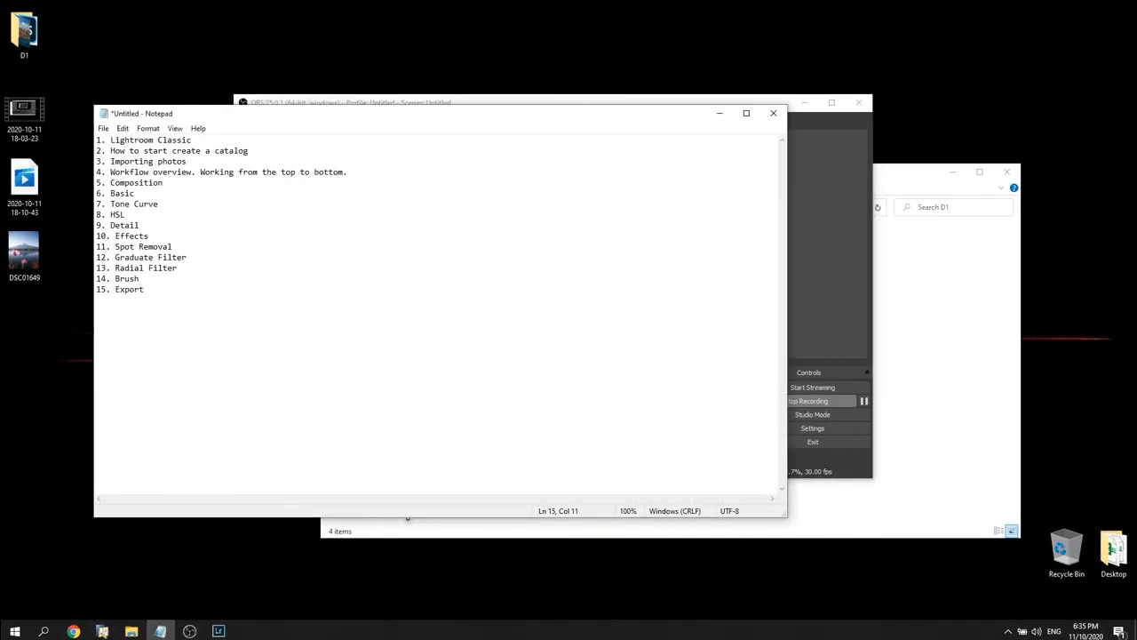
left_click(218, 631)
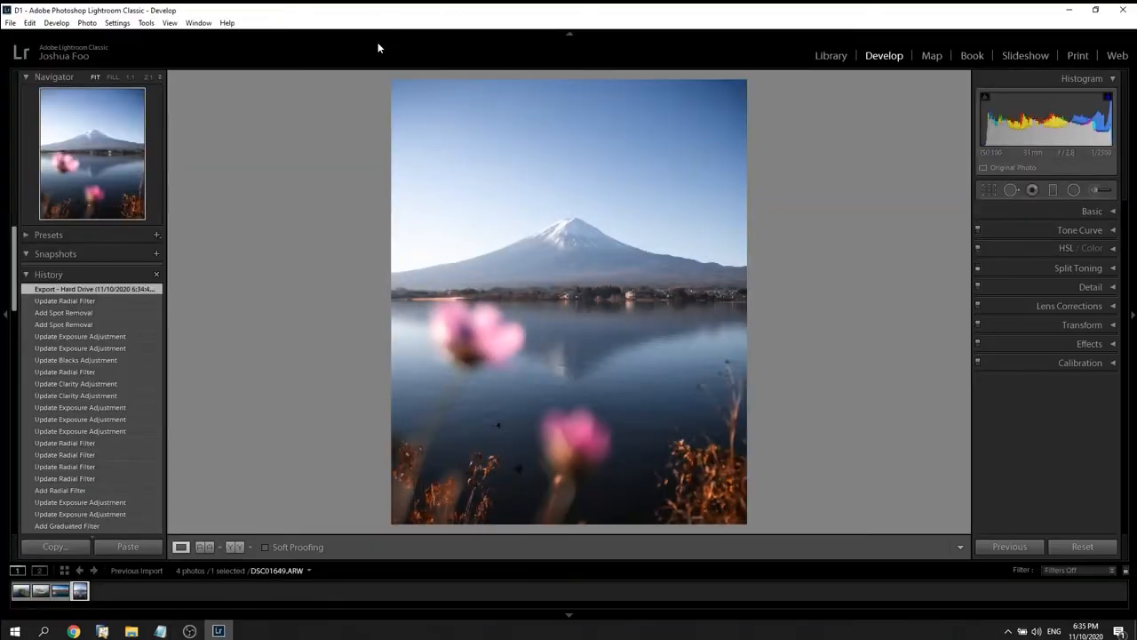
left_click(56, 593)
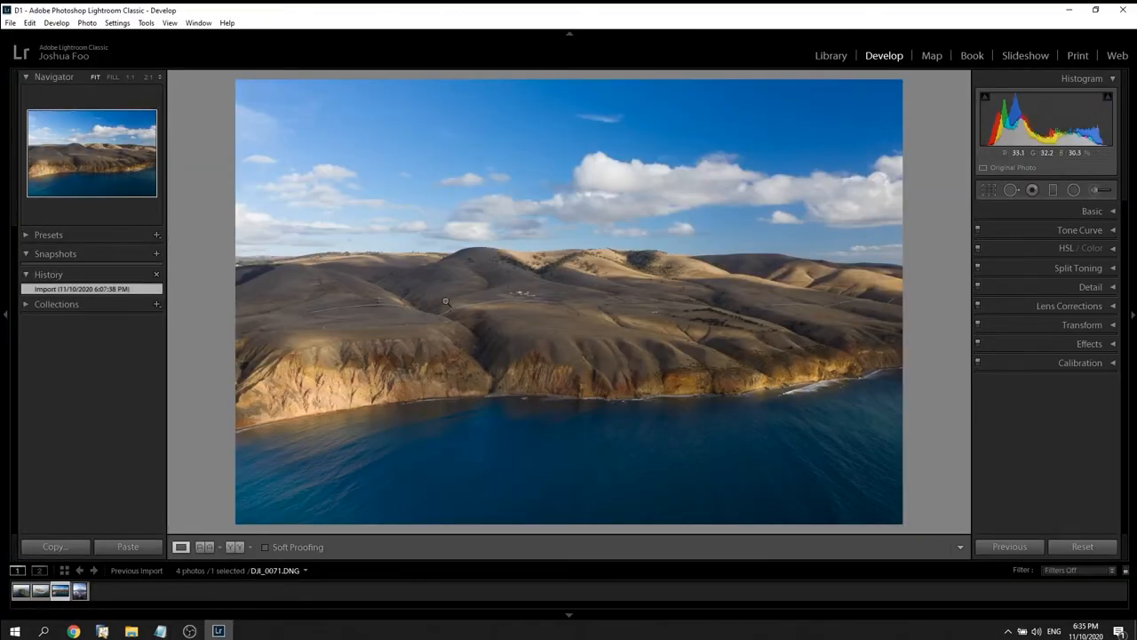
Step: Inspect the hills, cliffs and lighting of the coastal photo up close and at full view
left_click(670, 283)
left_click(673, 292)
left_click(309, 330)
left_click_drag(309, 329, 649, 264)
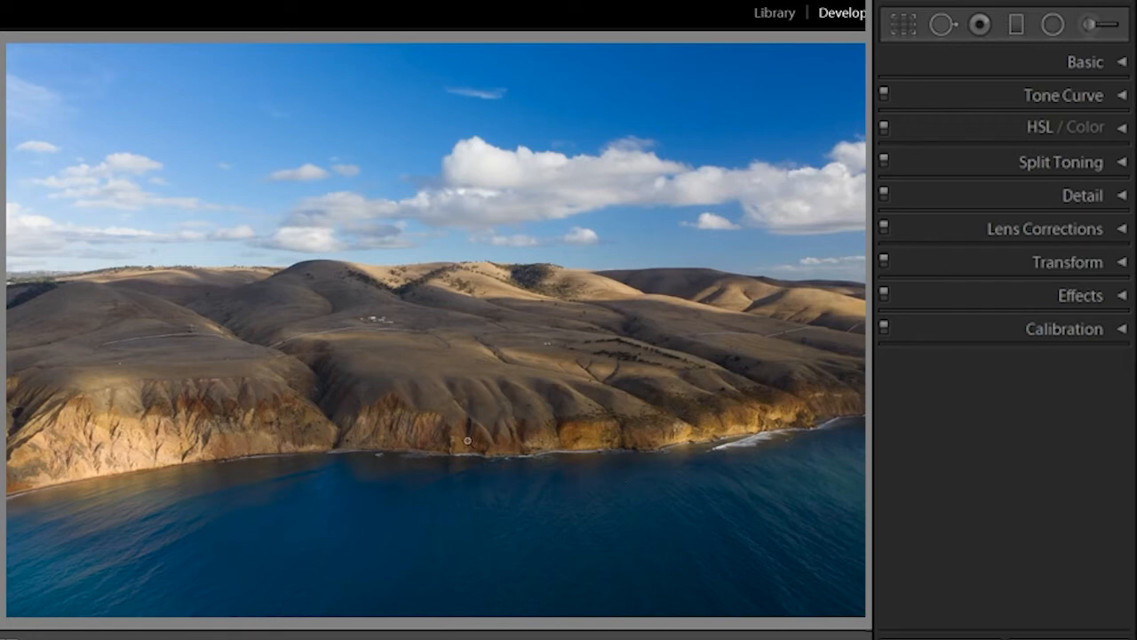
left_click(271, 283)
left_click(247, 287)
left_click(578, 290)
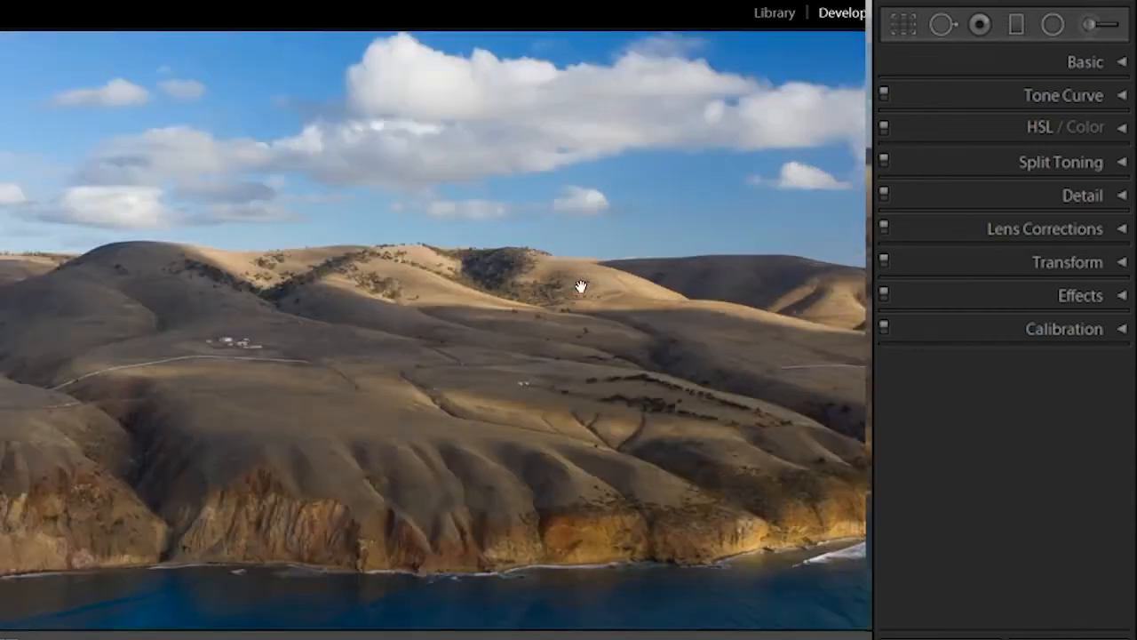
left_click_drag(436, 302, 287, 299)
left_click(498, 286)
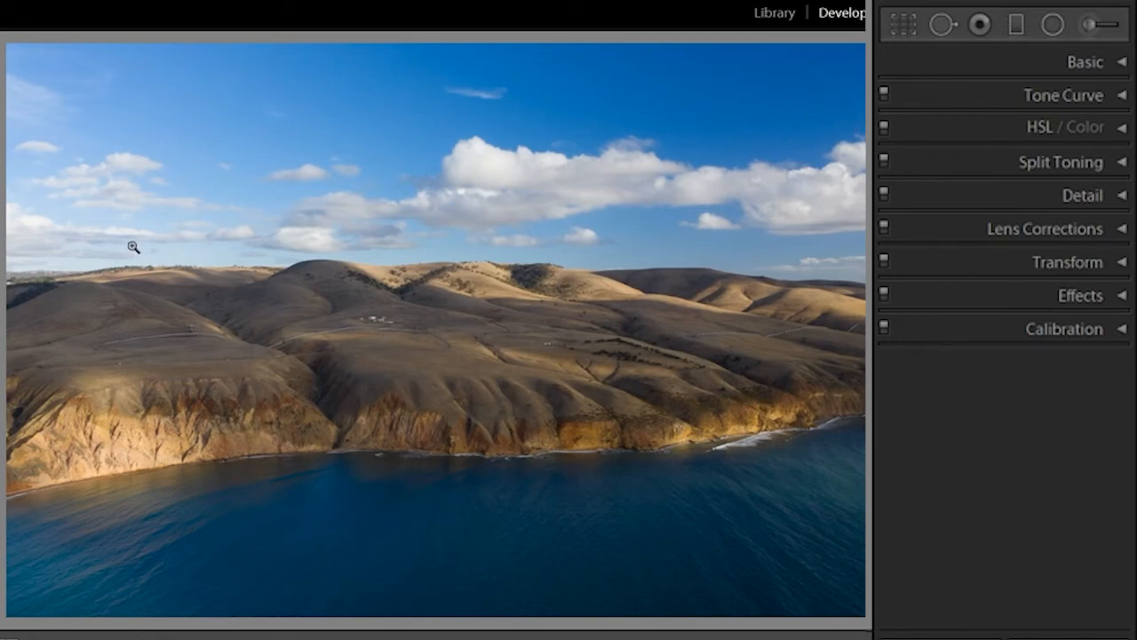
Step: Look through the crop aspect ratio options and leave the crop tool with the original ratio
left_click(903, 27)
left_click(1057, 98)
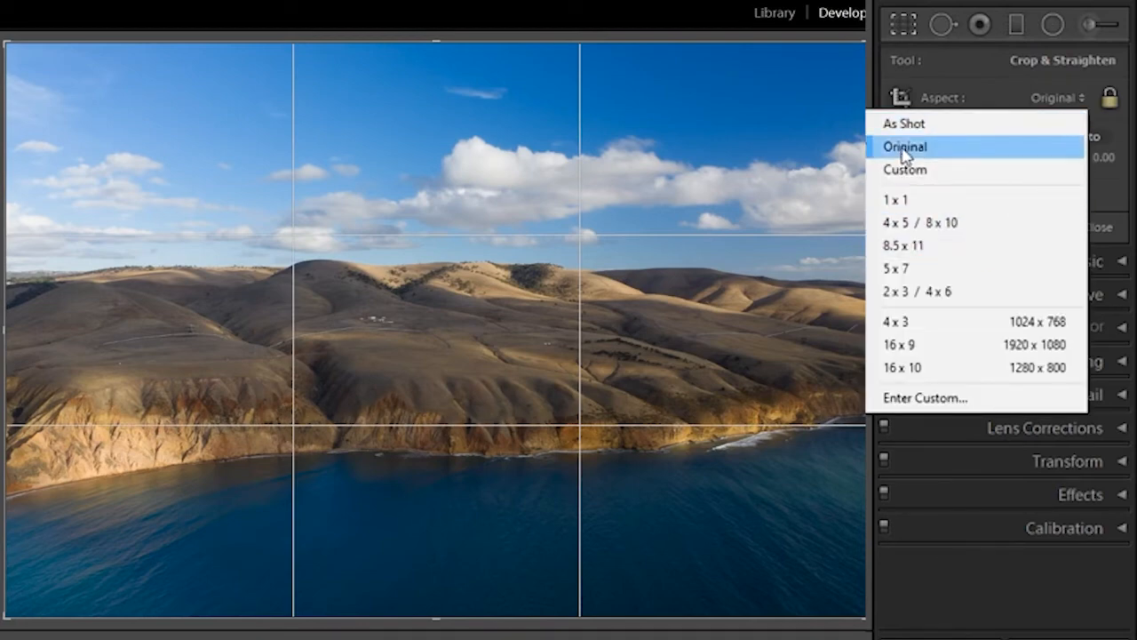
left_click(904, 27)
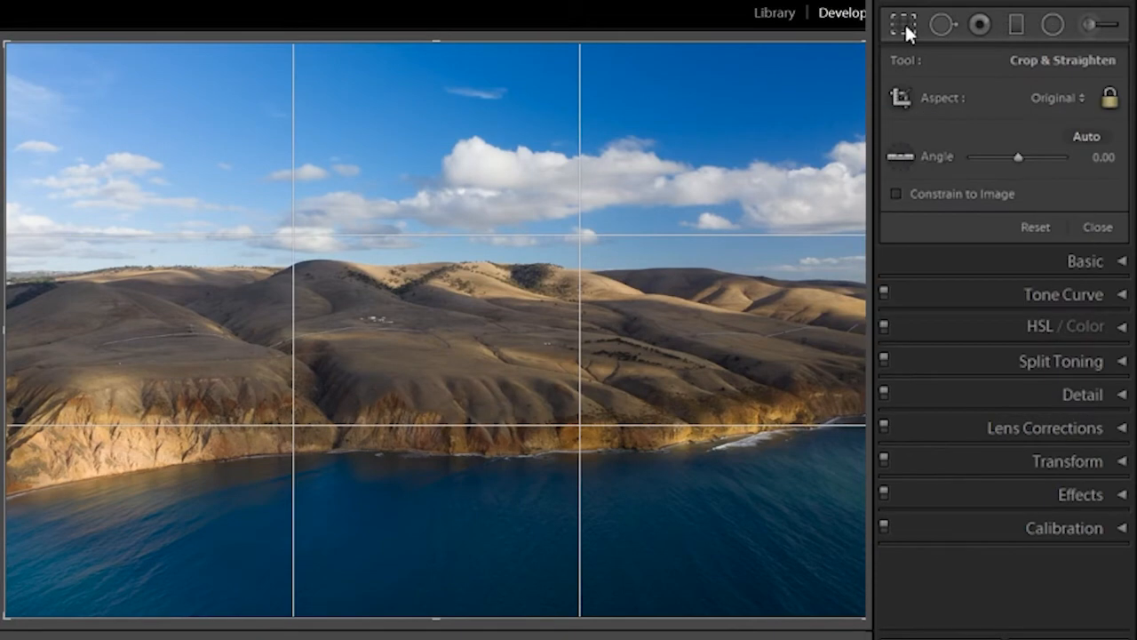
left_click(904, 27)
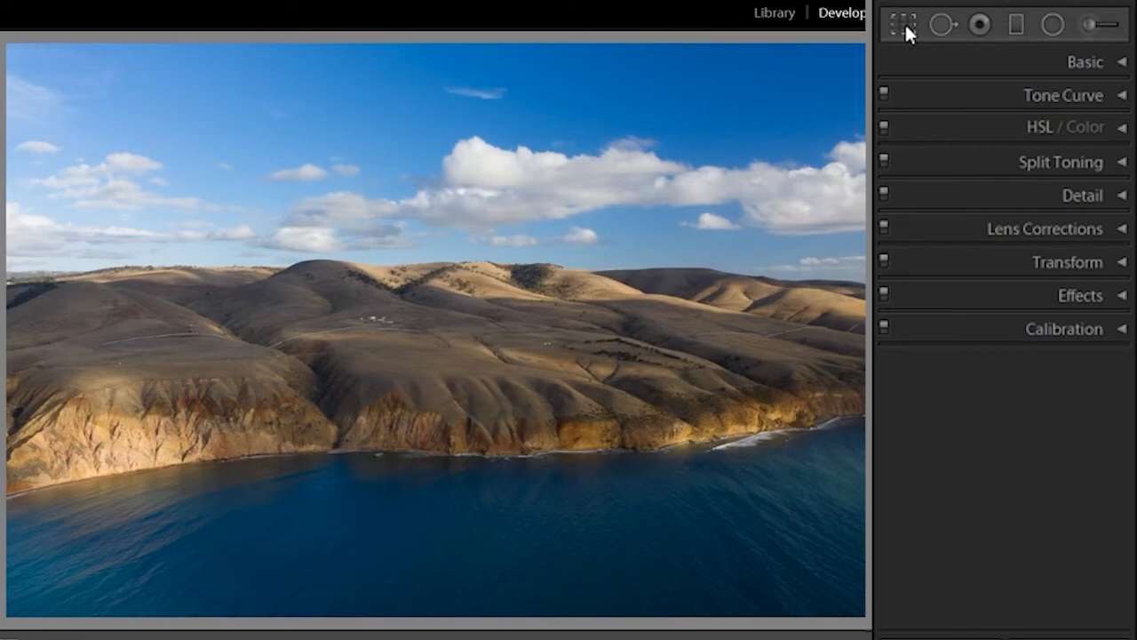
Step: Crop the coastal photo in slightly at its original aspect ratio, framing the ridge and shoreline near the thirds lines
left_click(903, 24)
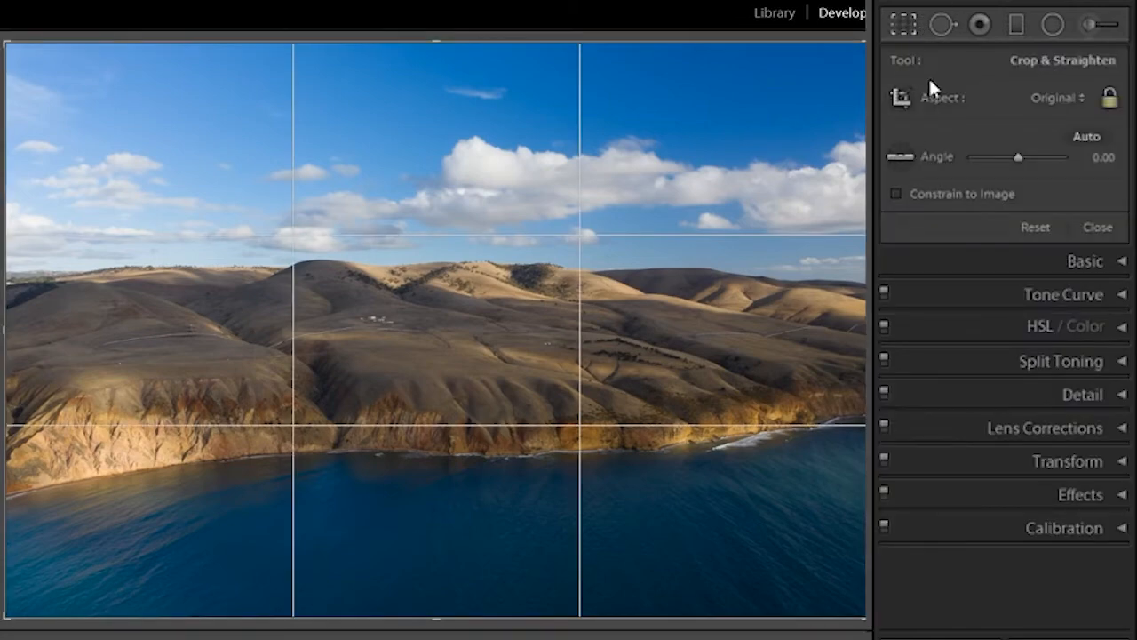
left_click(298, 322)
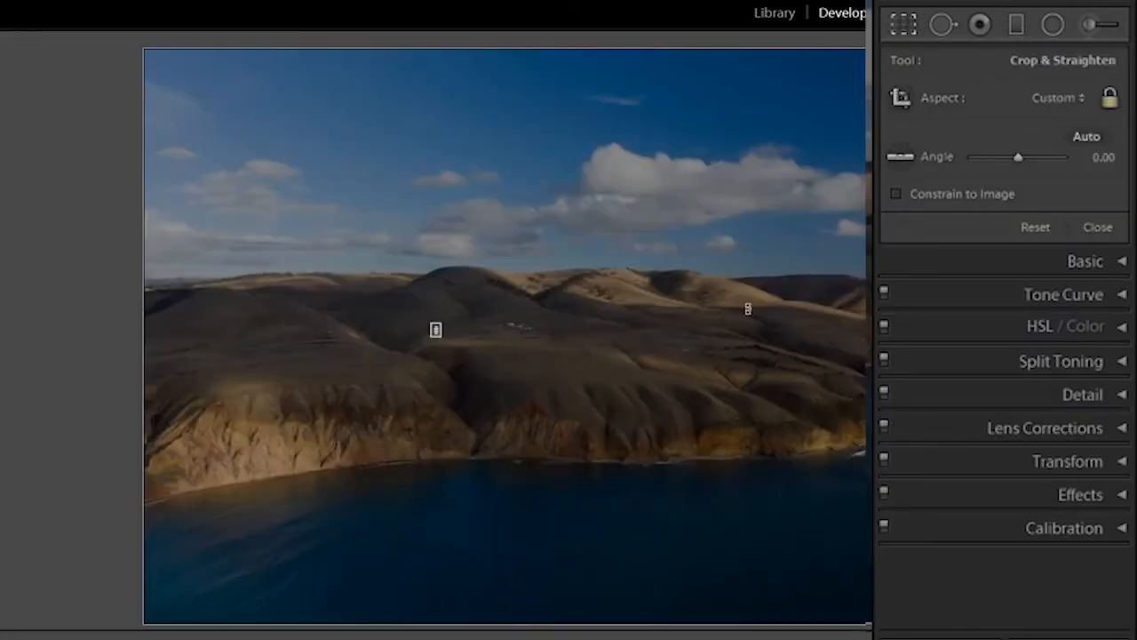
key("ctrl+z")
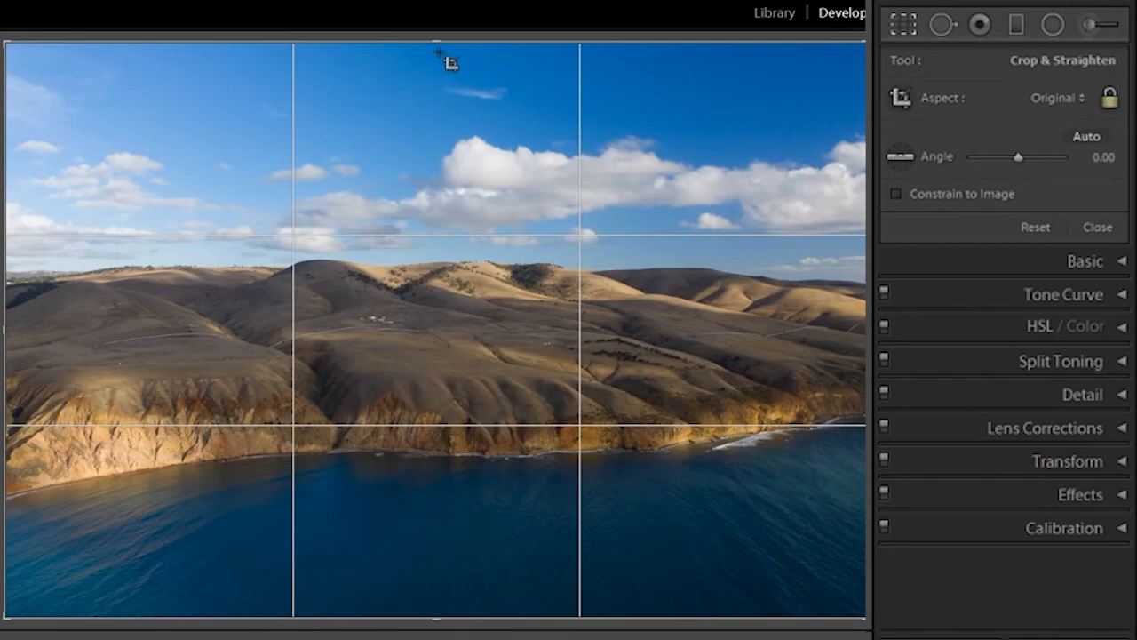
left_click_drag(437, 41, 484, 61)
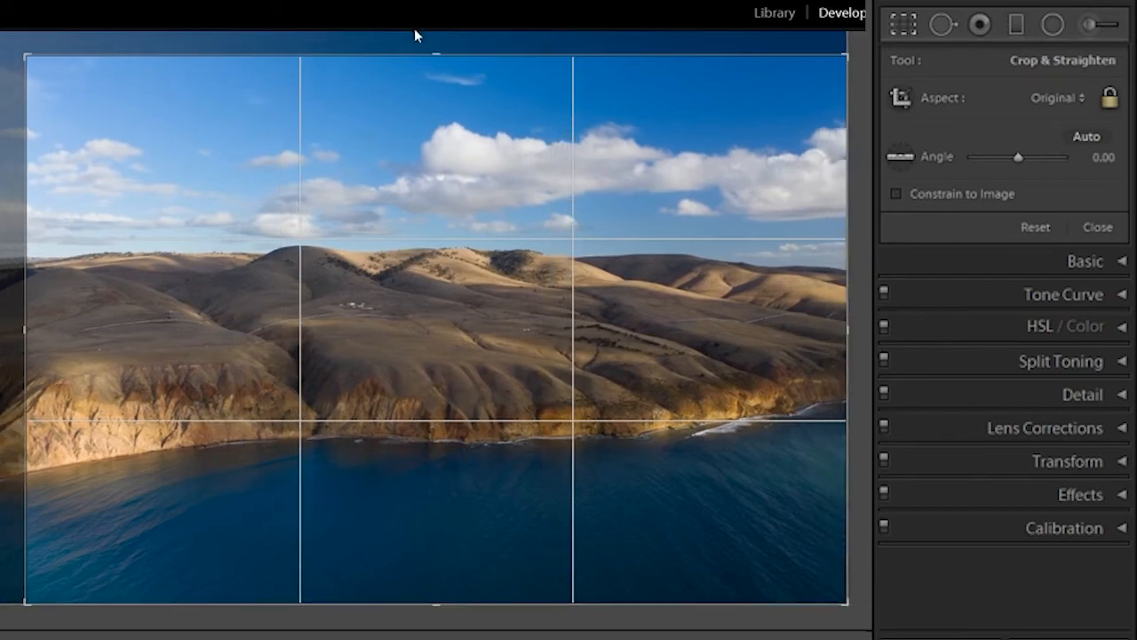
left_click_drag(376, 232, 389, 232)
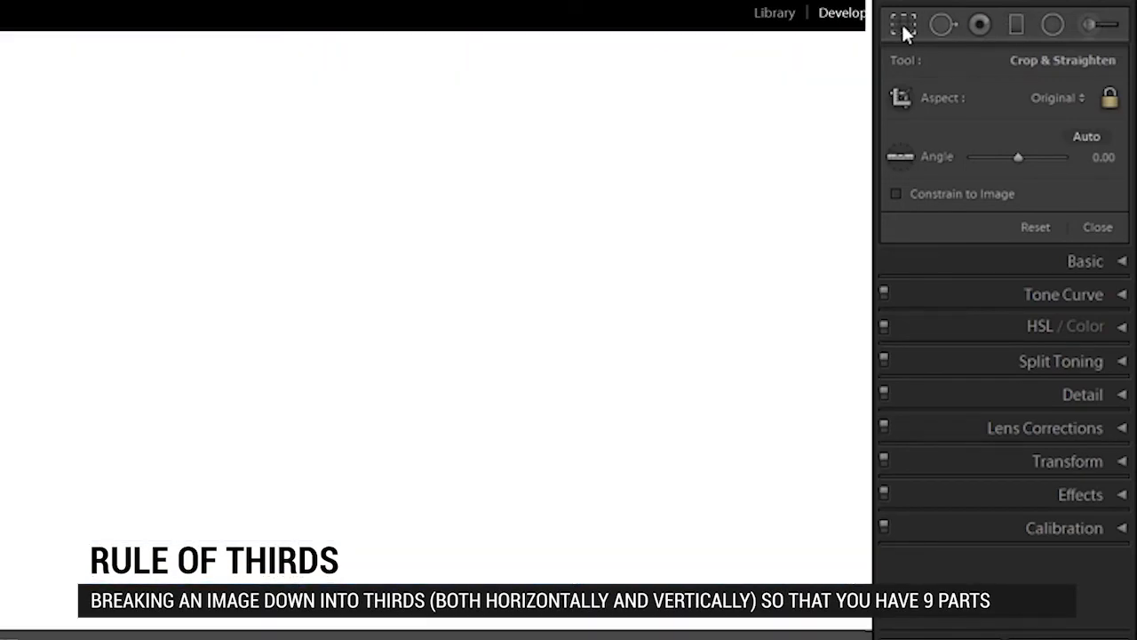
left_click(903, 25)
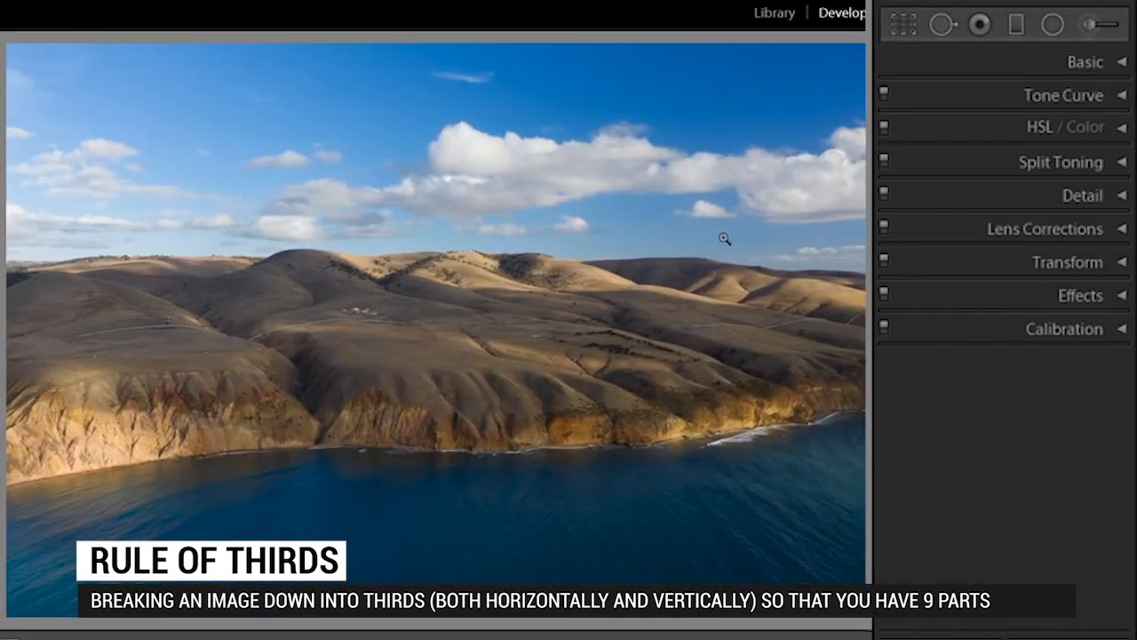
Step: Open the Basic adjustments and inspect the sunlit hills and the coastal cliffs up close
left_click(1111, 64)
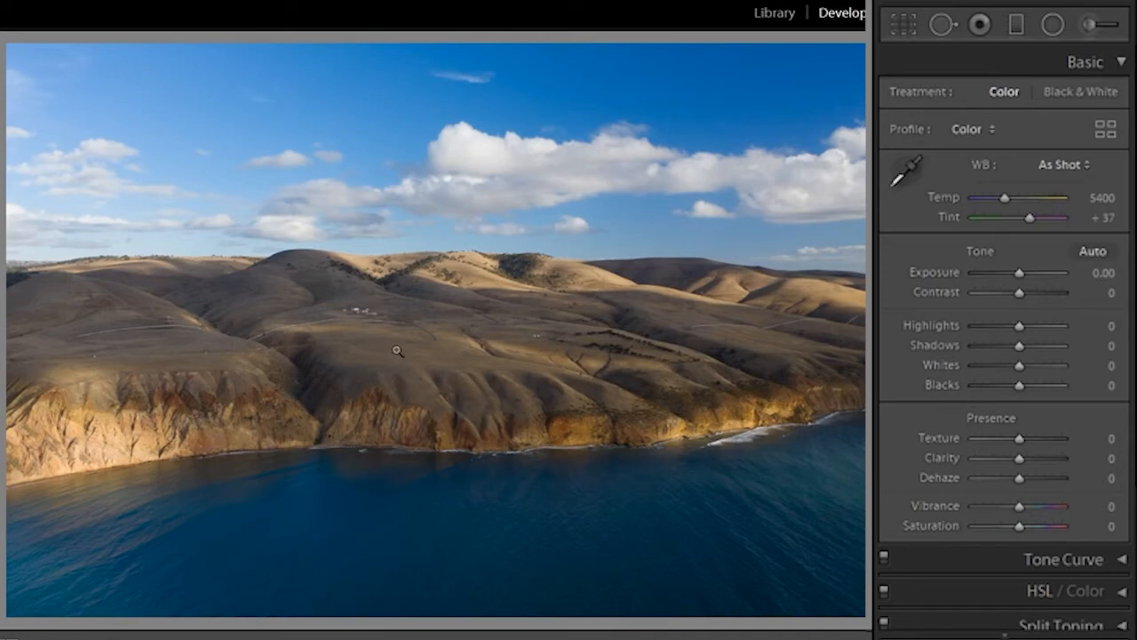
left_click(688, 319)
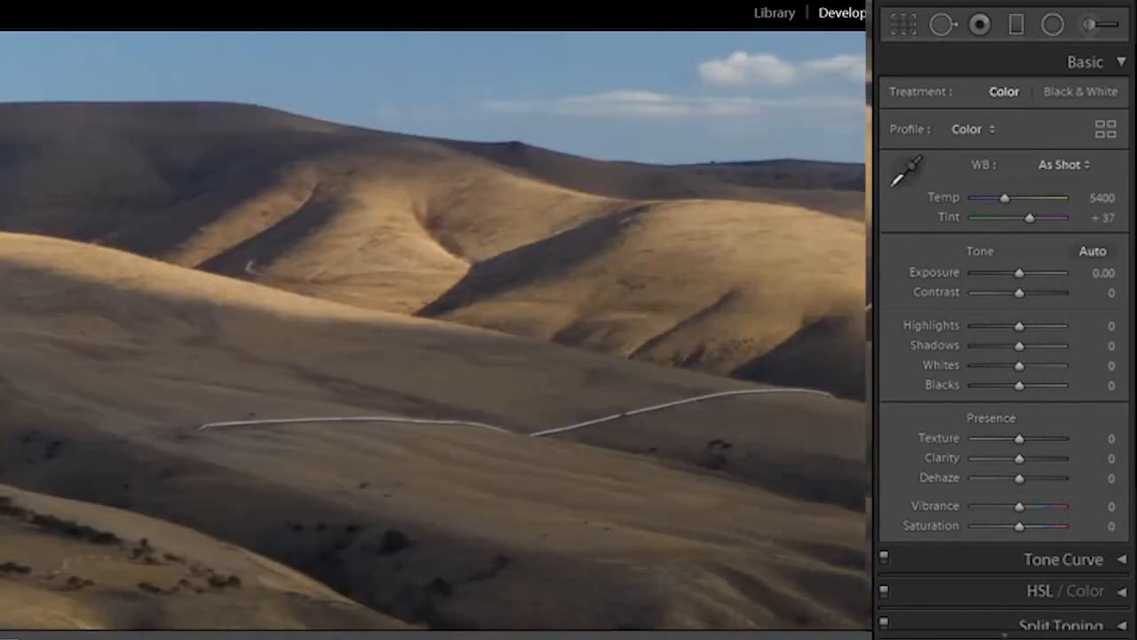
left_click(649, 300)
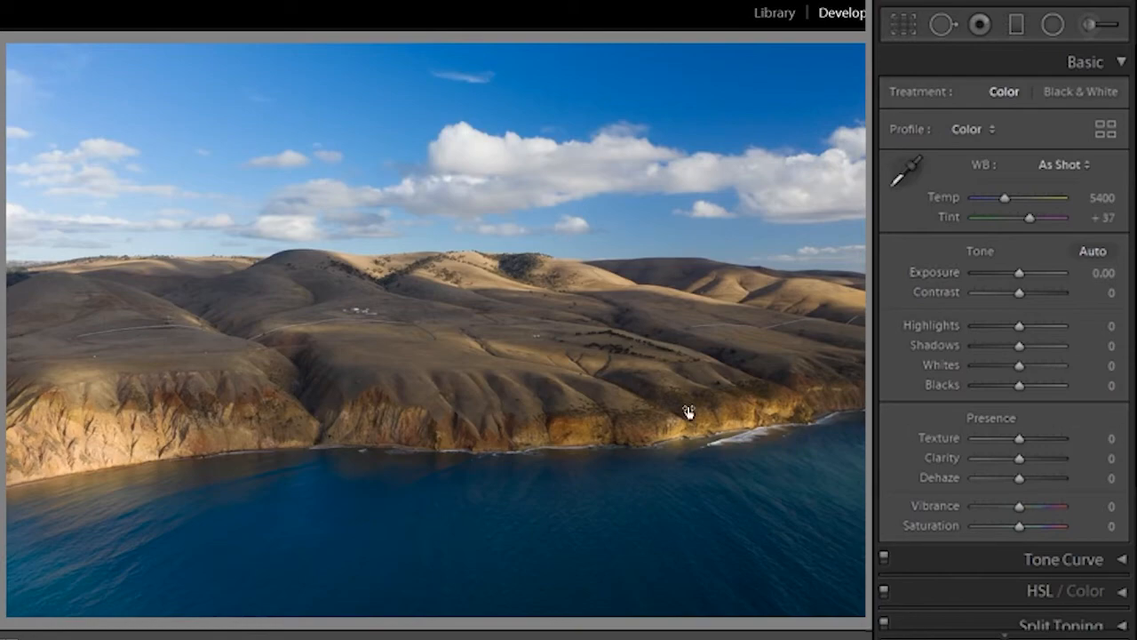
left_click(201, 331)
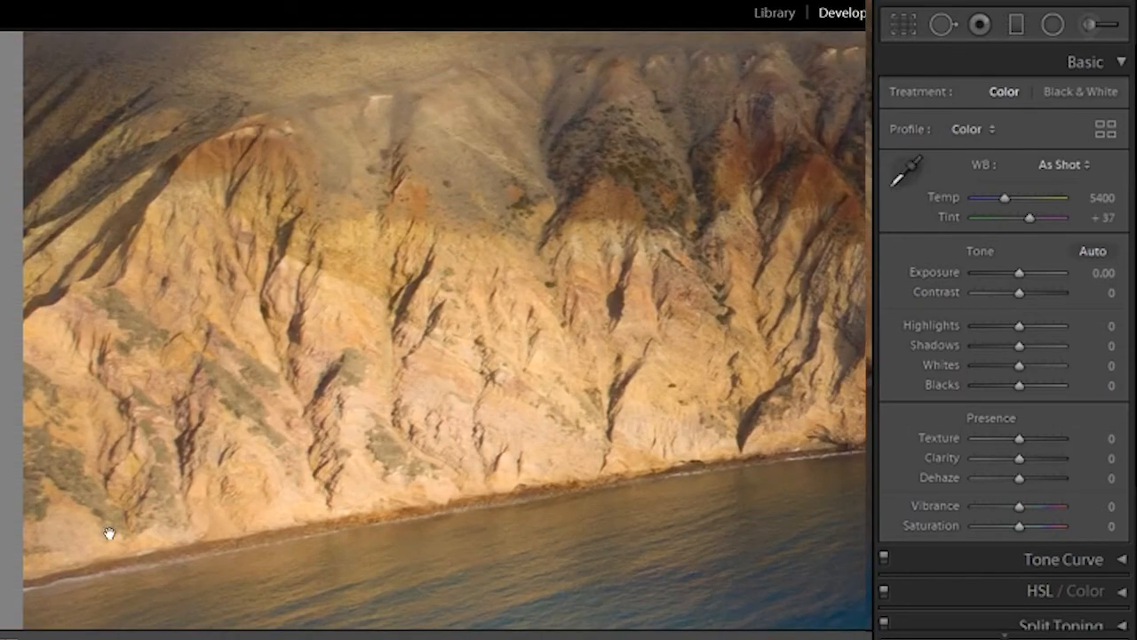
left_click(450, 396)
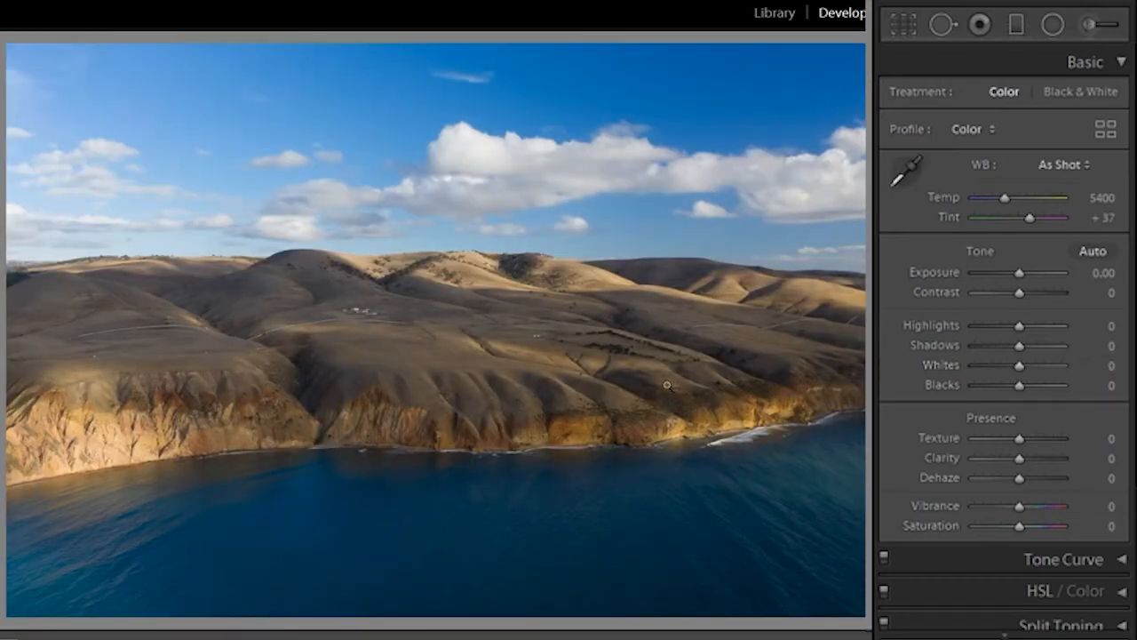
left_click(311, 295)
left_click(311, 295)
Step: Try a slightly warmer temperature of 5529 and return the white balance to As Shot
left_click(1093, 198)
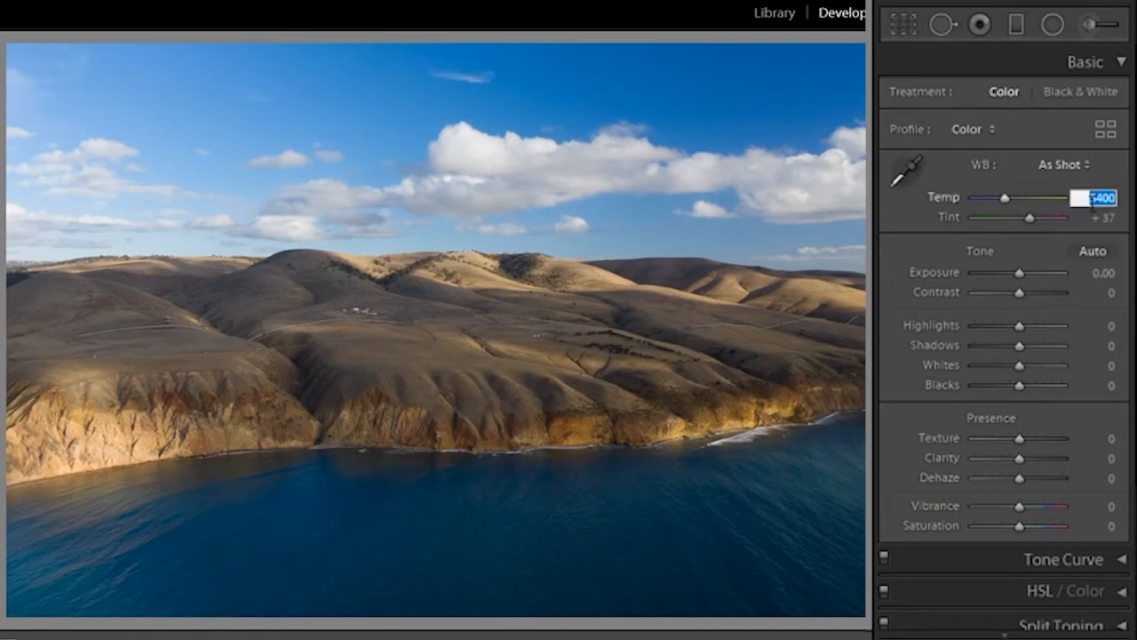
left_click(1038, 183)
left_click_drag(1008, 197, 1009, 196)
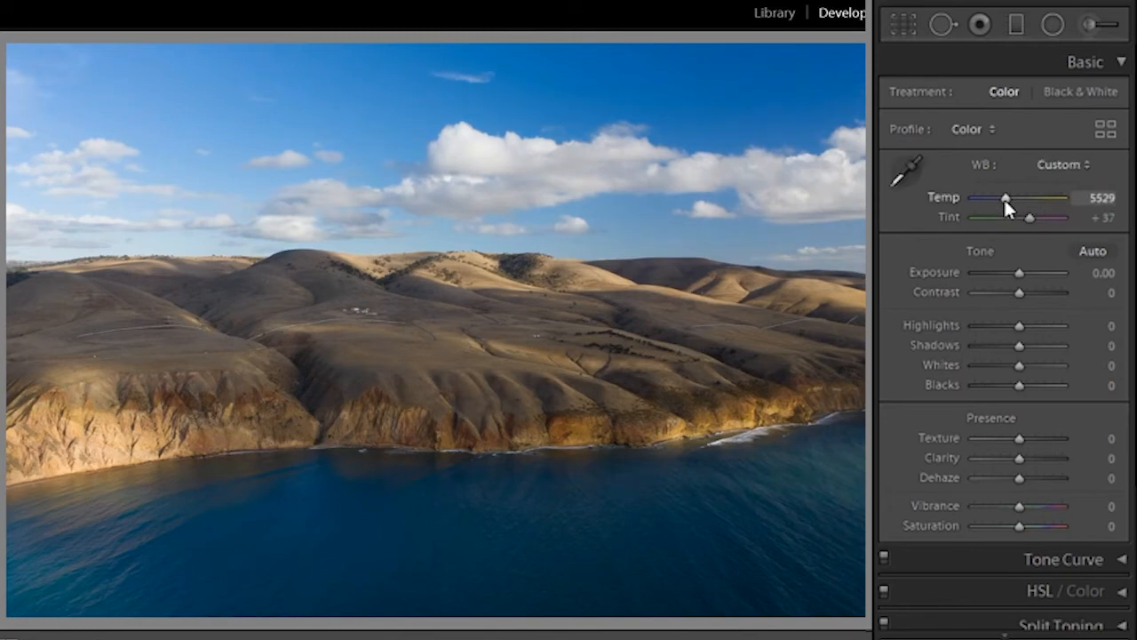
left_click(1053, 177)
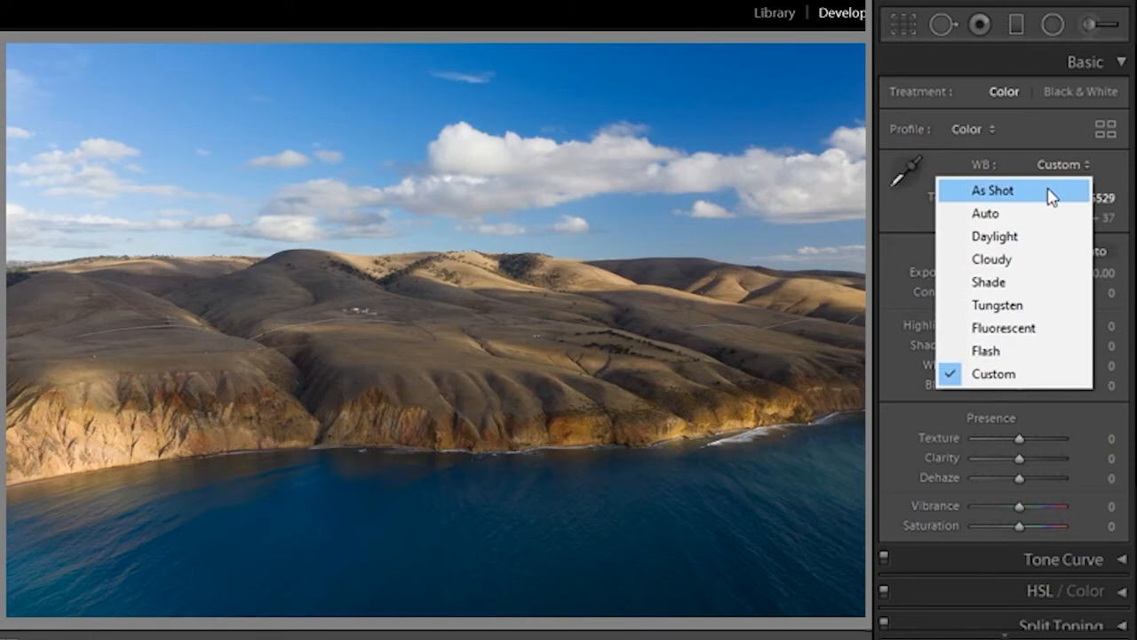
left_click(1048, 191)
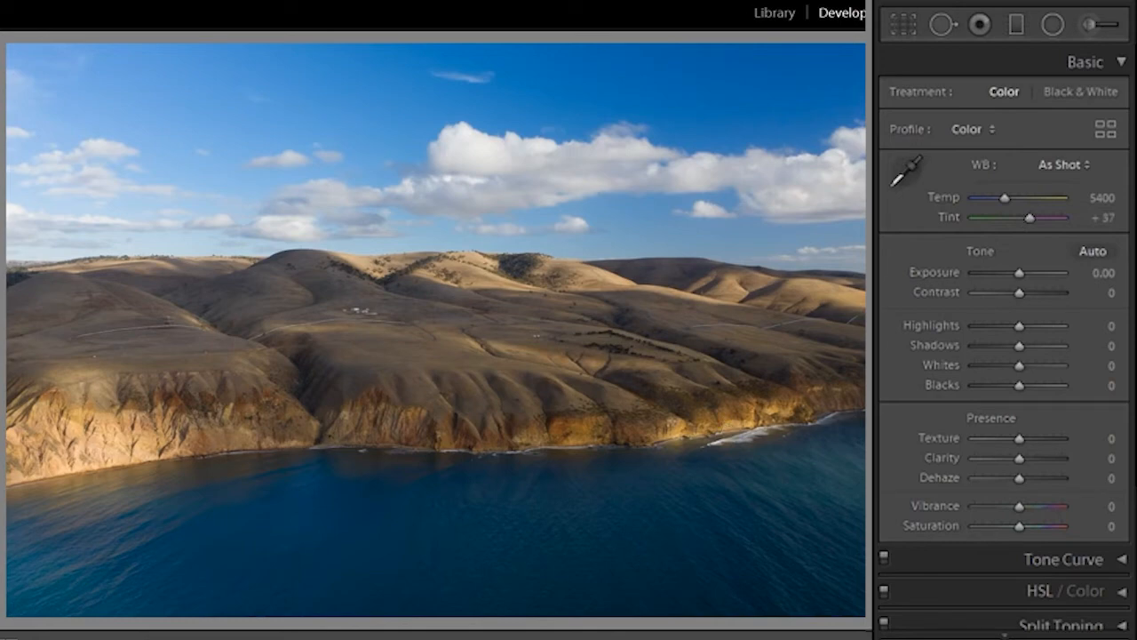
Step: Warm the white balance by setting the temperature to 5600 and raising it further to 5800
left_click(1097, 198)
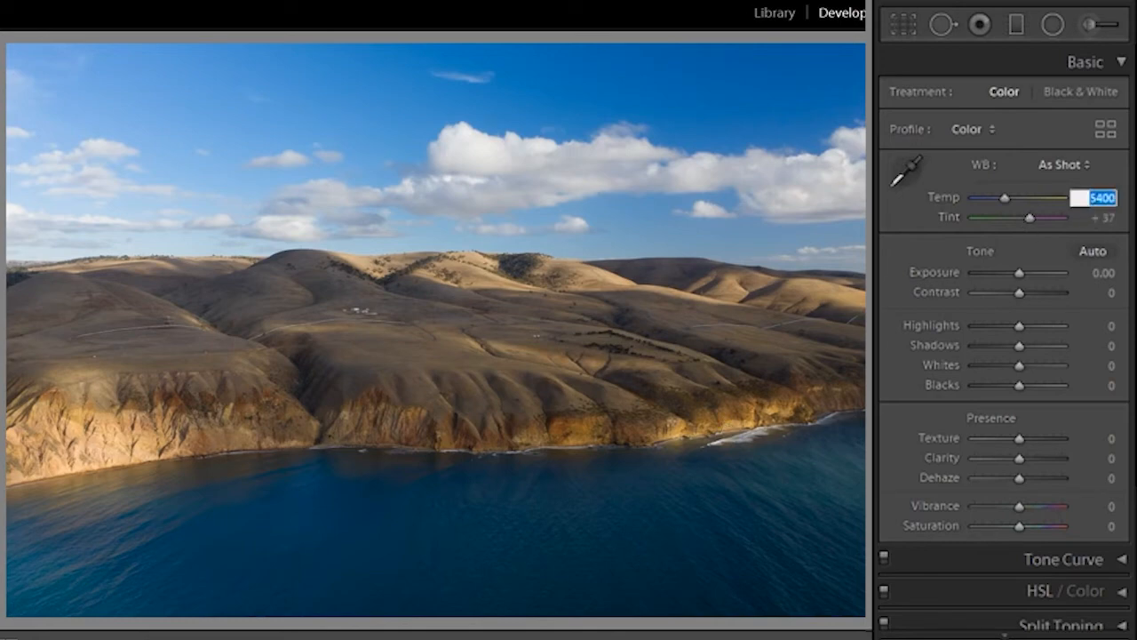
type("5600")
key("Return")
left_click(1100, 199)
type("5800")
key("Return")
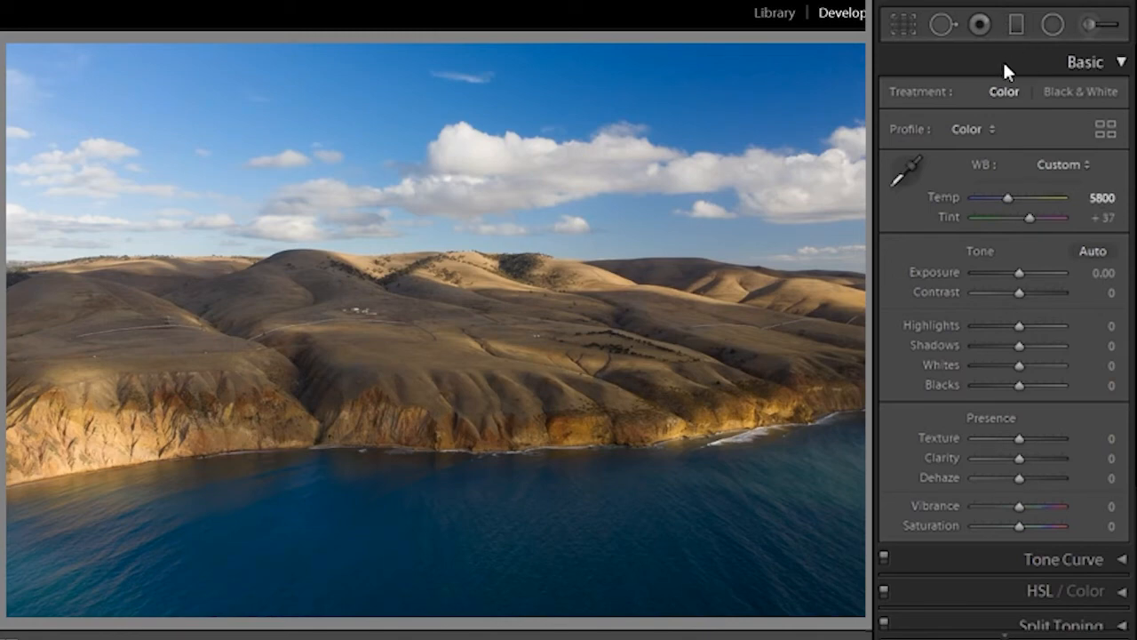
Step: Set the photo's exposure to +0.10 and its contrast to +14
left_click(918, 23)
left_click(917, 23)
left_click(1102, 273)
type("0.1")
key("Return")
left_click_drag(666, 259, 551, 285)
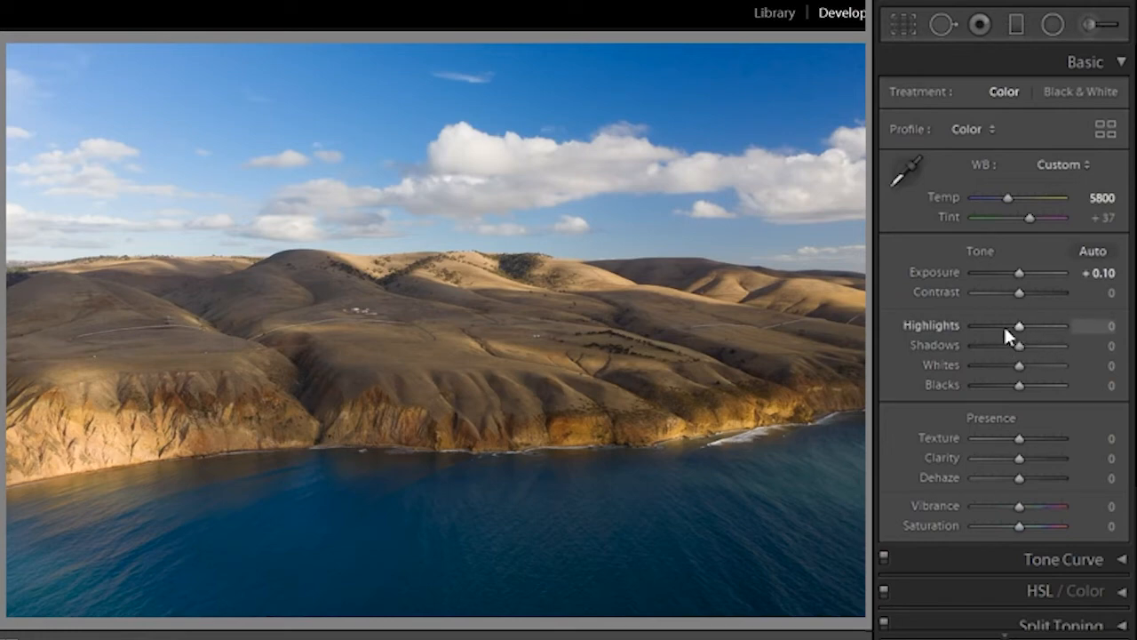
left_click(1087, 292)
type("14")
key("Return")
Step: Try lowering the highlights to -11 and check the clouds above the distant hills up close
left_click_drag(1021, 328, 1015, 327)
left_click(77, 223)
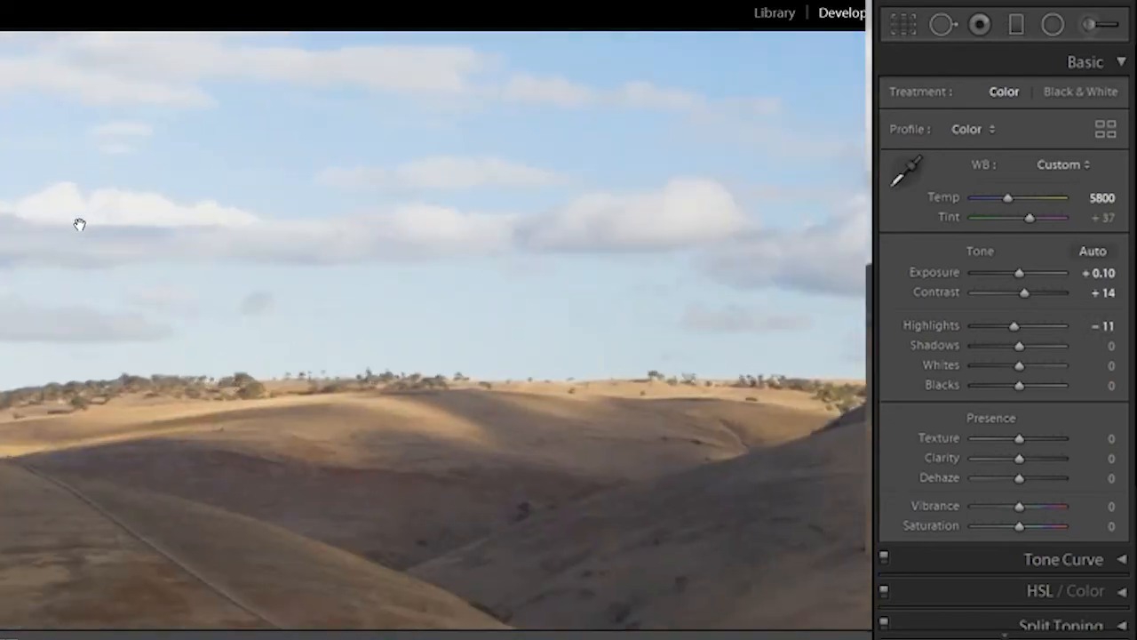
left_click_drag(76, 223, 159, 348)
left_click(159, 347)
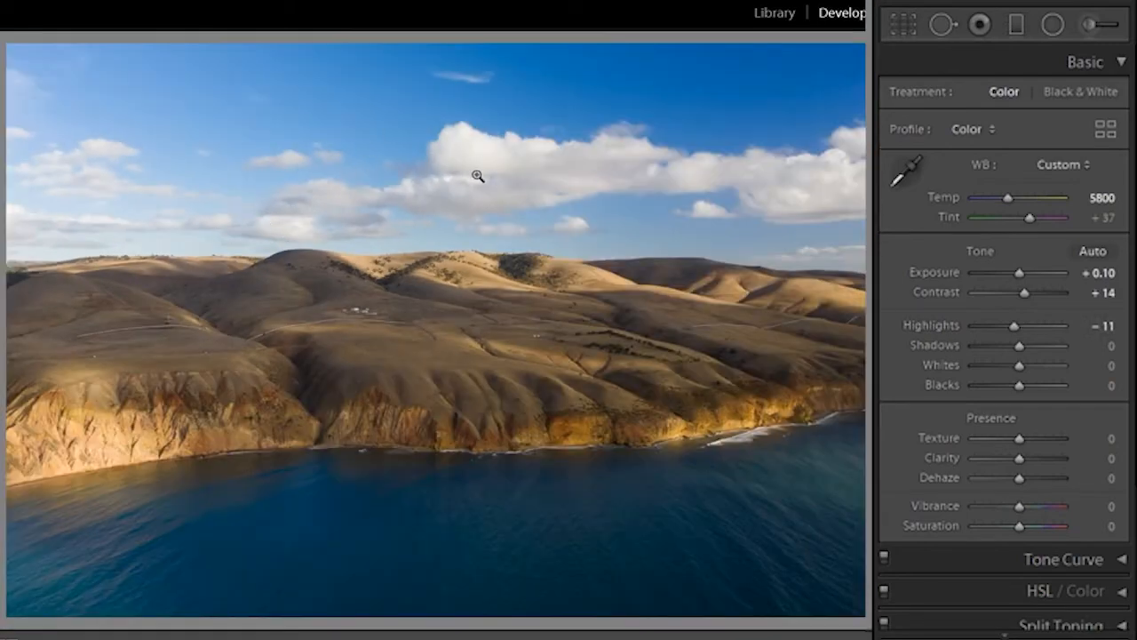
Step: Set the highlights to +10 and check the detail in the clouds up close
left_click(1103, 326)
type("10")
key("Return")
left_click(91, 185)
left_click_drag(296, 432, 190, 136)
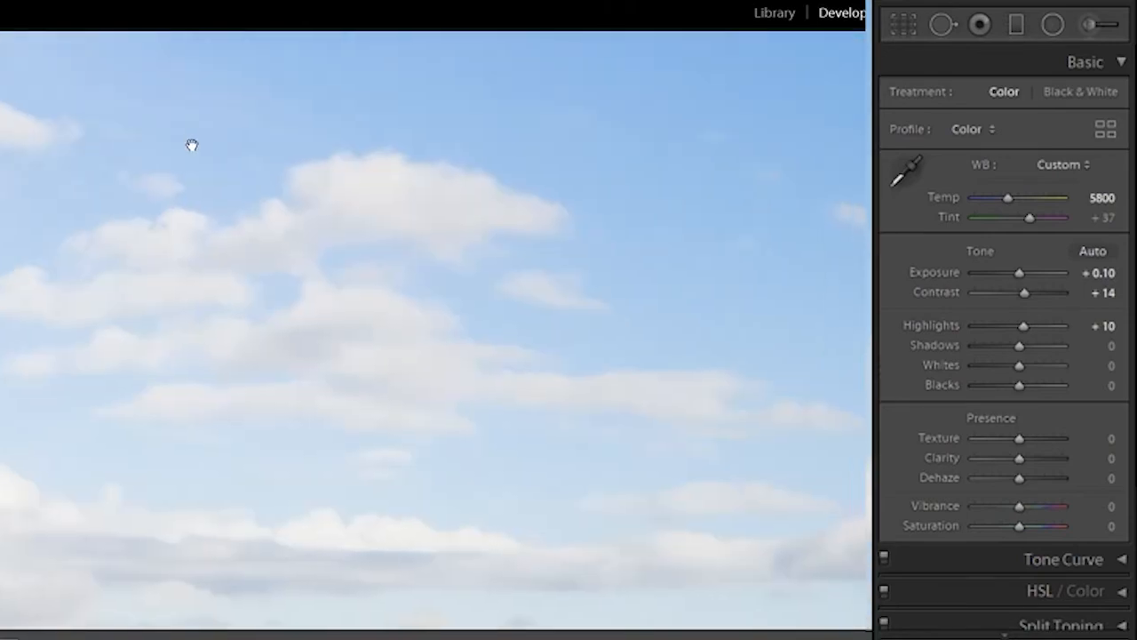
left_click(349, 398)
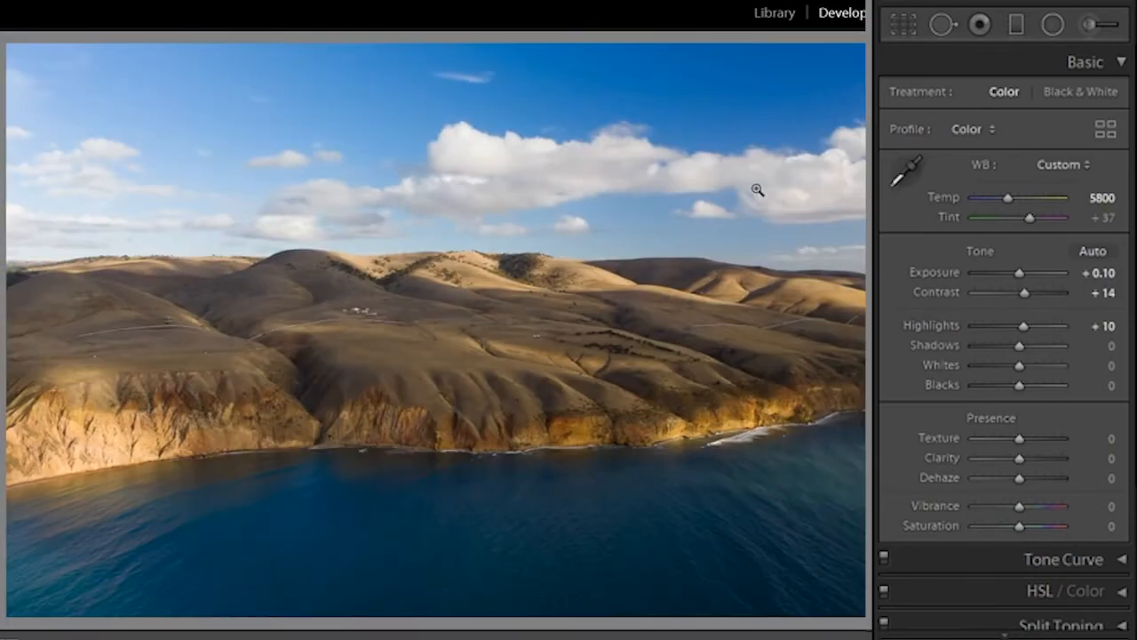
left_click(533, 173)
left_click_drag(736, 223, 361, 222)
left_click(207, 294)
Step: Try the highlights at +100, check the clouds up close, and undo the change
left_click_drag(1023, 328, 1073, 325)
left_click(153, 196)
key("z")
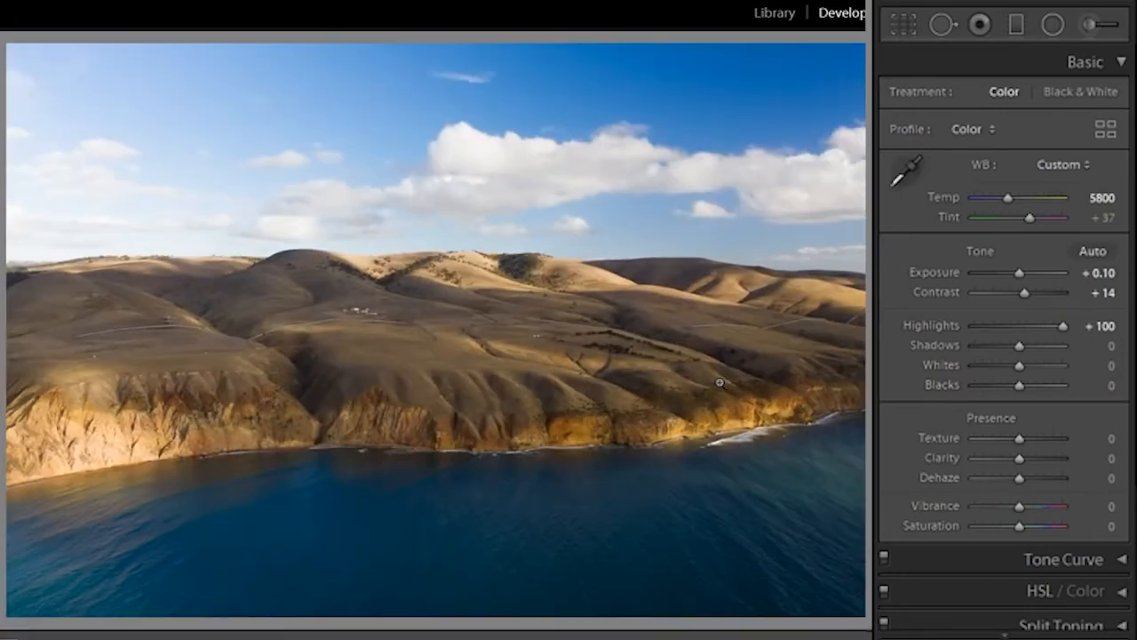
key("ctrl+z")
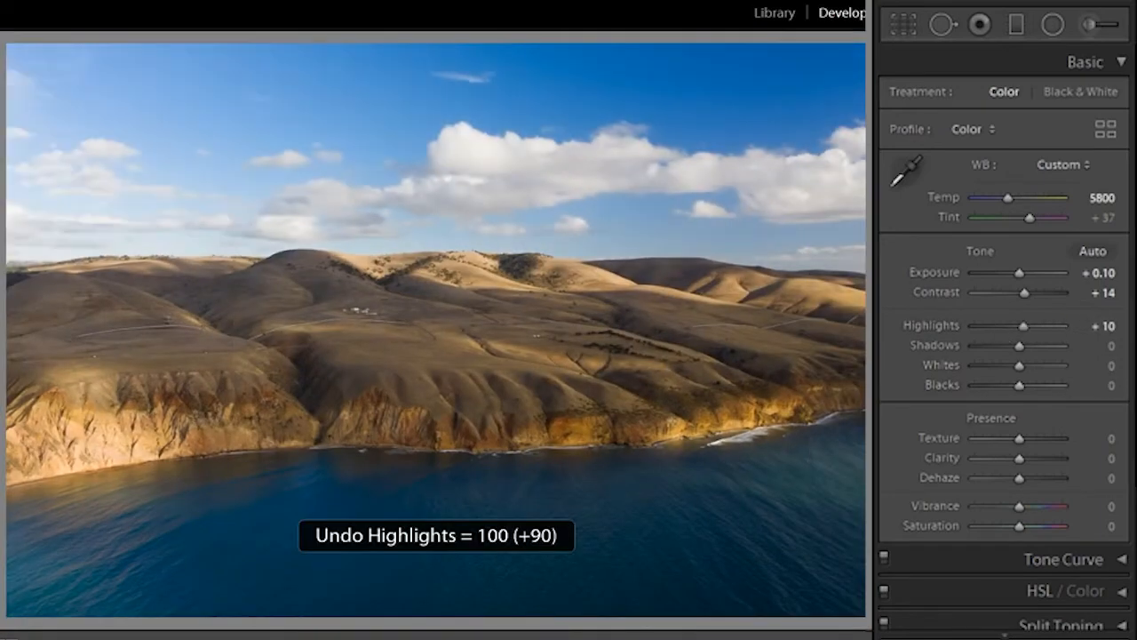
left_click(1100, 327)
left_click(685, 285)
left_click(682, 279)
Step: Try a radial filter over the large clouds with its highlights at 43, and delete it
left_click(1062, 30)
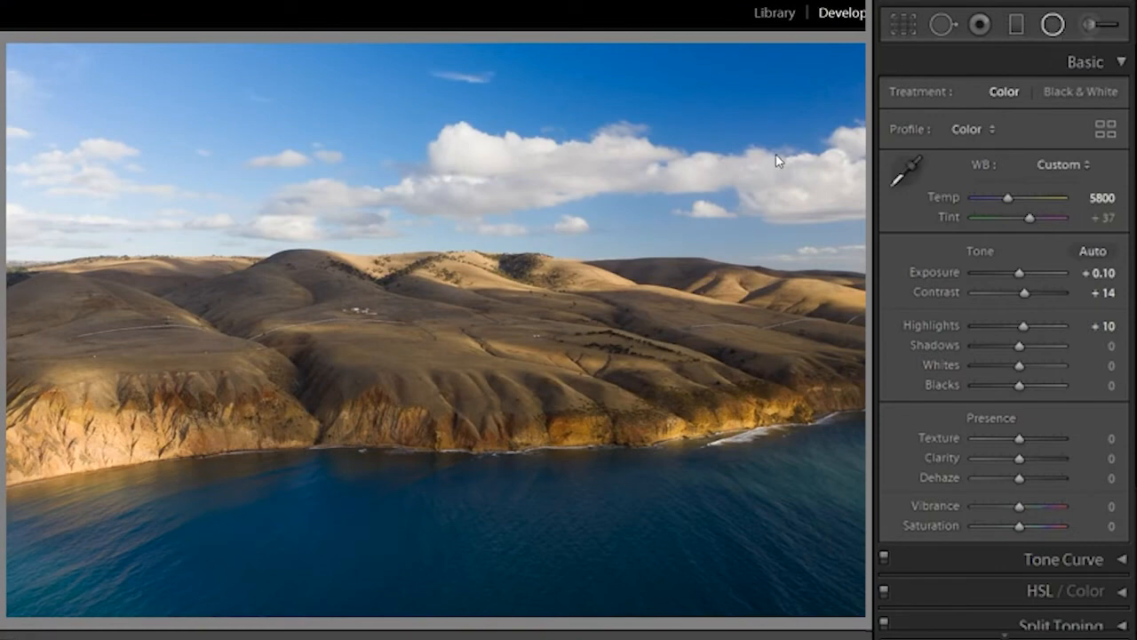
left_click_drag(793, 136, 312, 260)
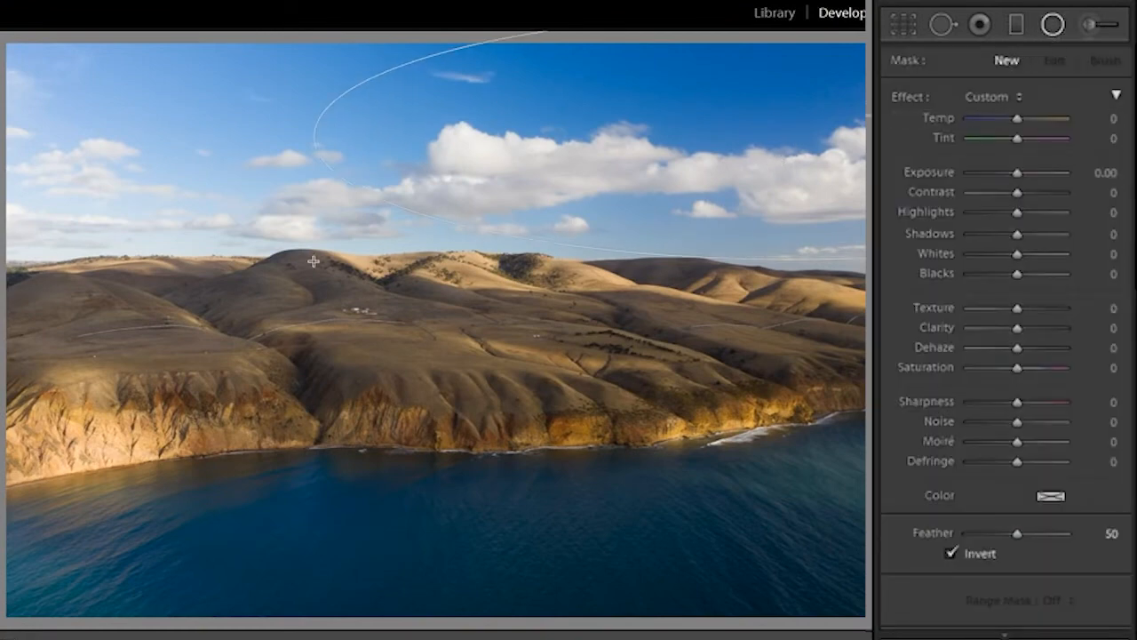
left_click_drag(1017, 212, 1038, 214)
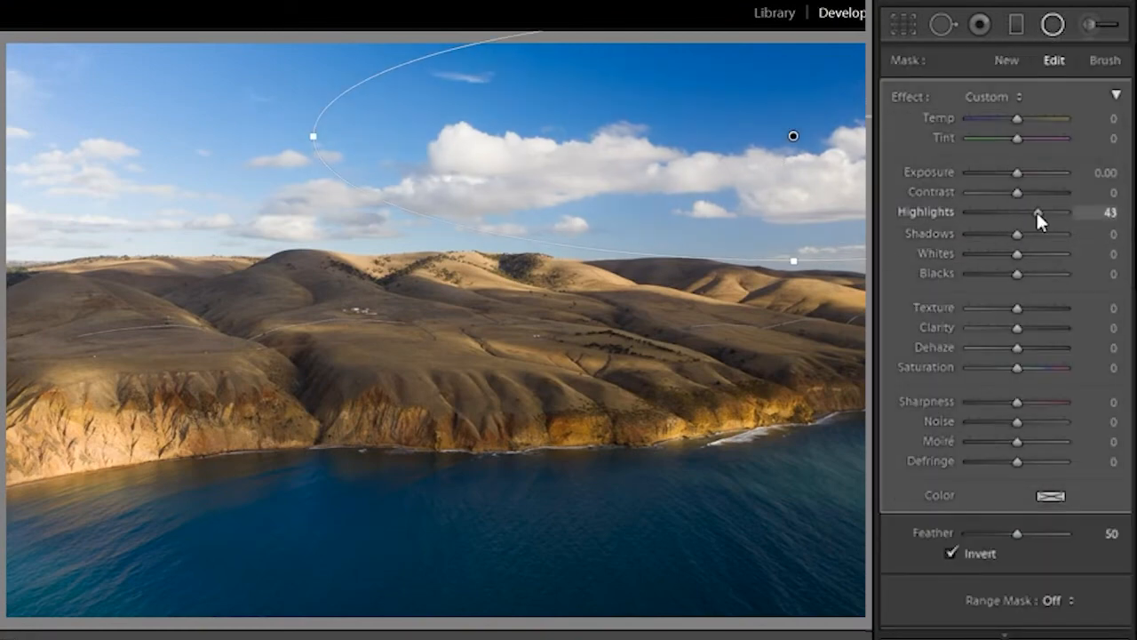
key("Delete")
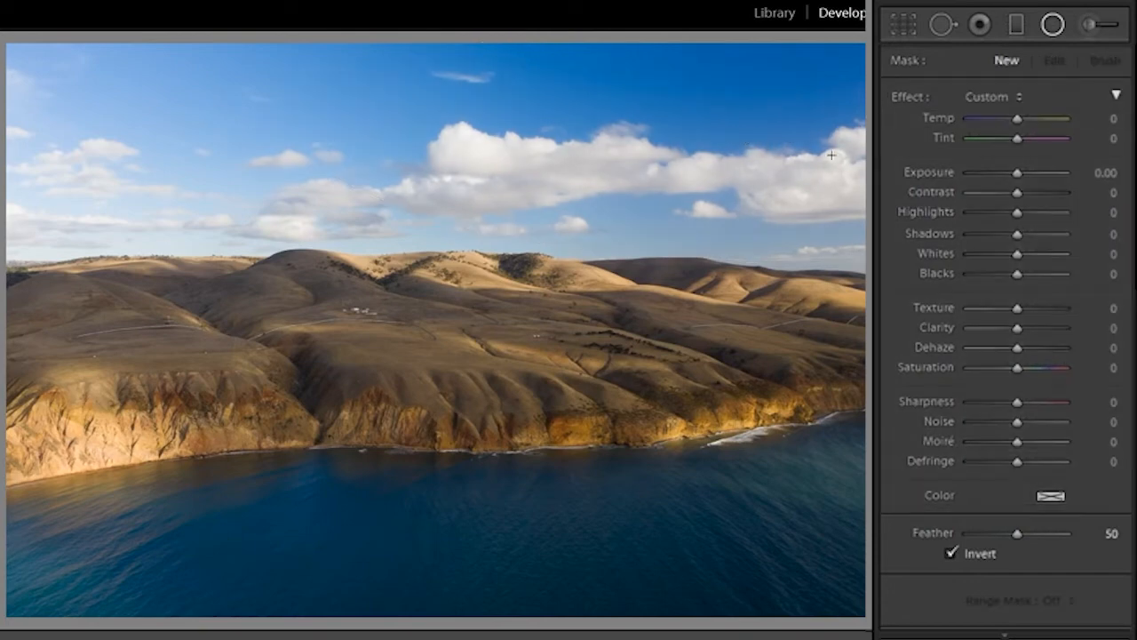
left_click(904, 26)
left_click(904, 26)
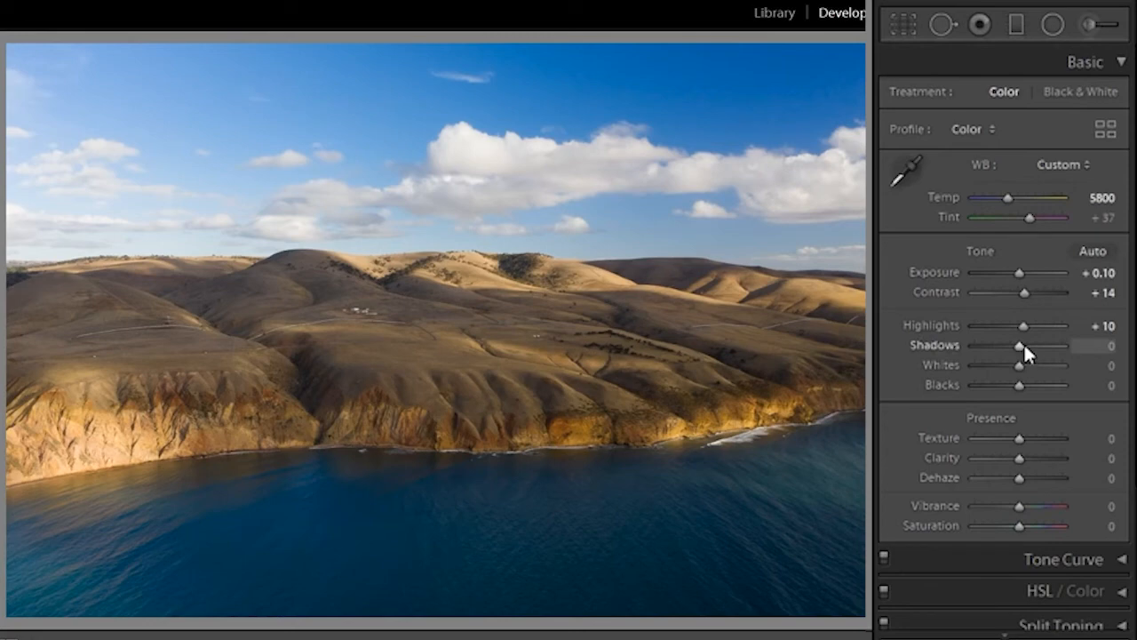
Step: Raise the photo's shadows to +74 and set the whites to +25
left_click_drag(1024, 347, 1054, 353)
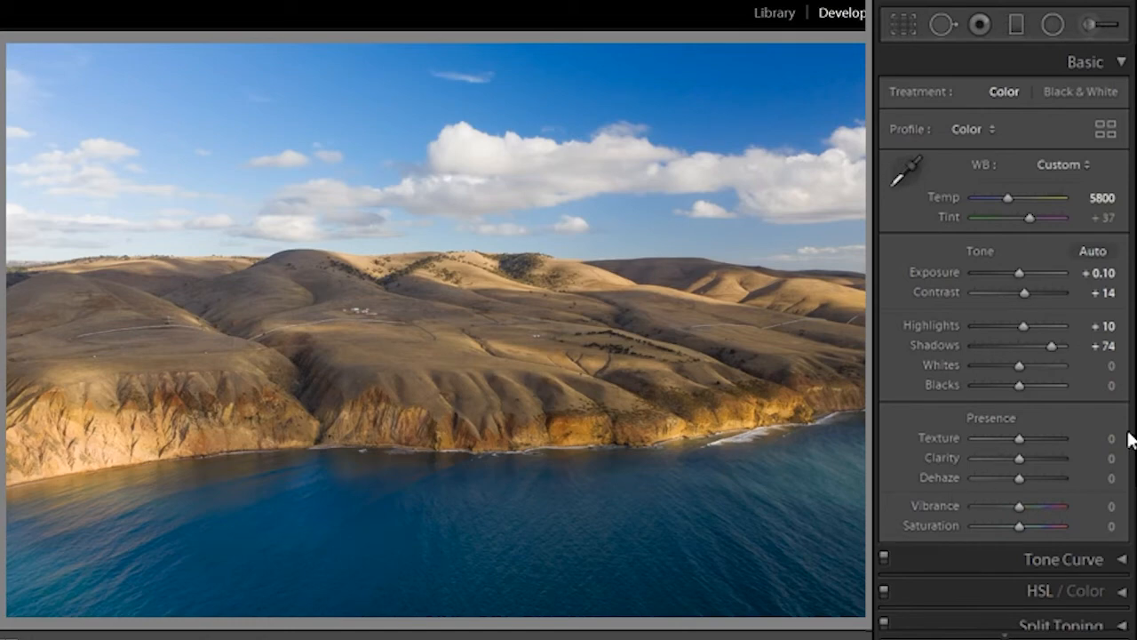
left_click(1103, 366)
type("25")
key("Return")
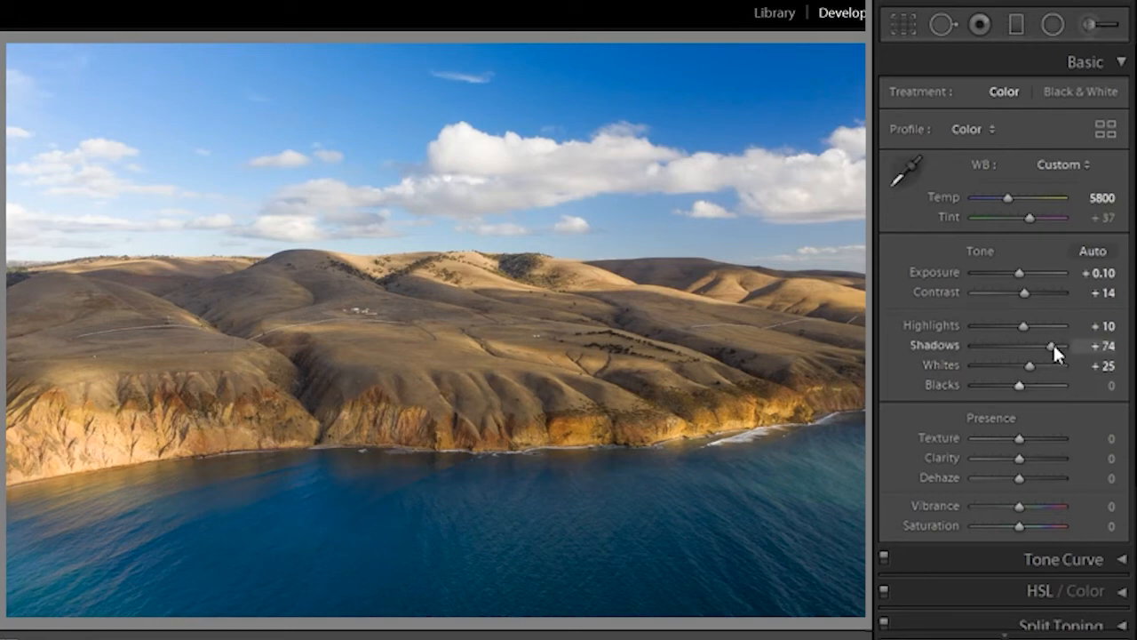
Step: Try the blacks at -15, undo that, and set them to -5
left_click_drag(1017, 385, 1012, 389)
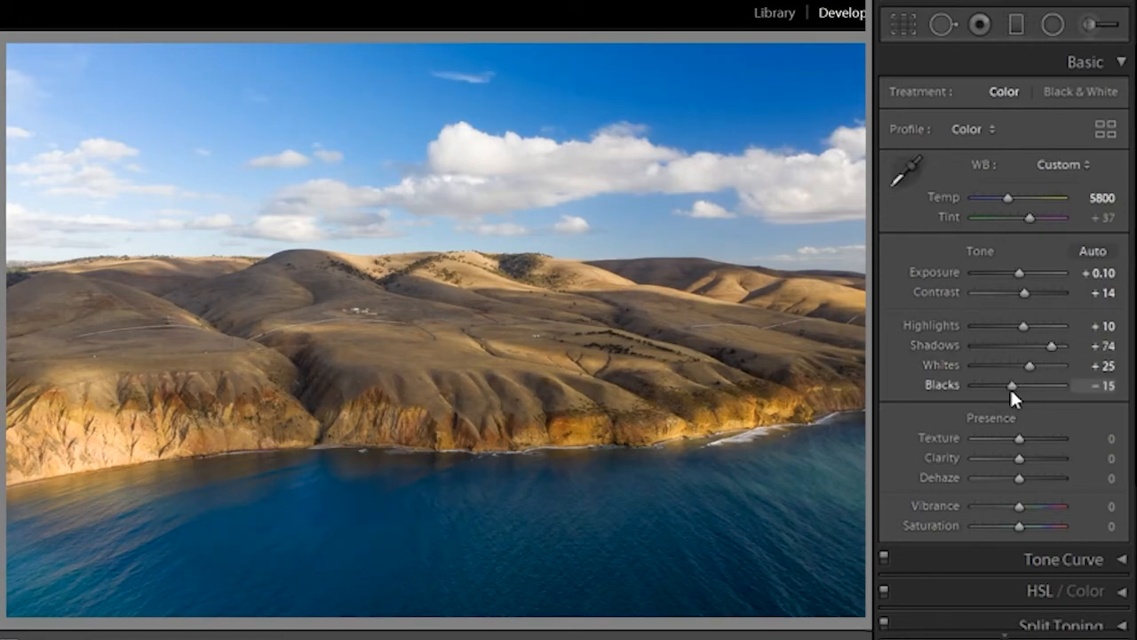
key("ctrl+z")
left_click(1106, 385)
type("5")
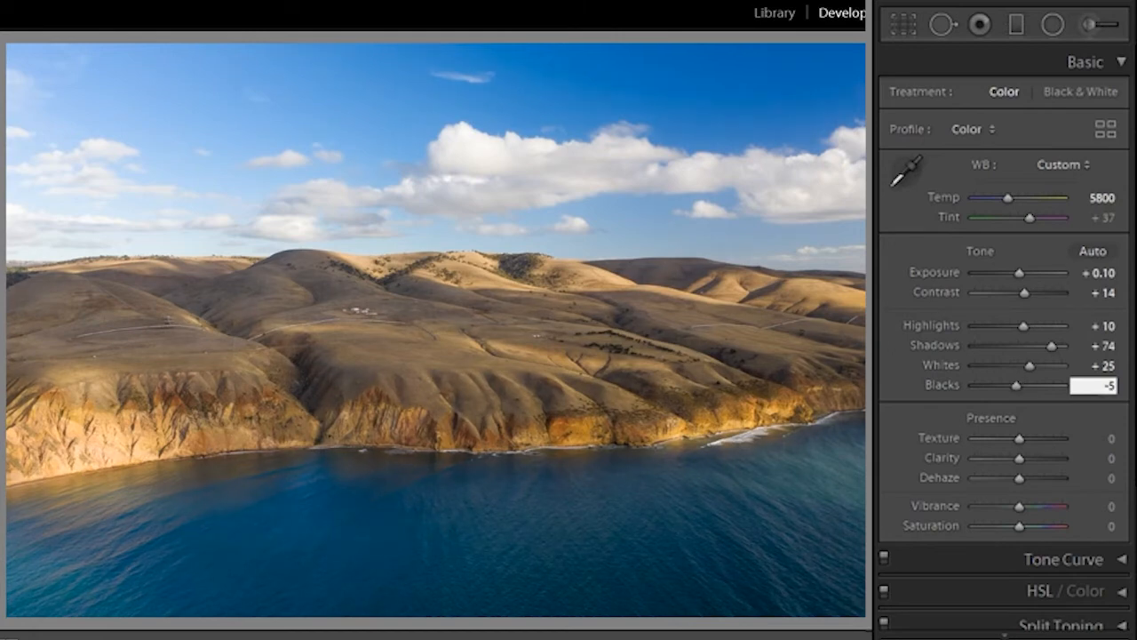
key("Return")
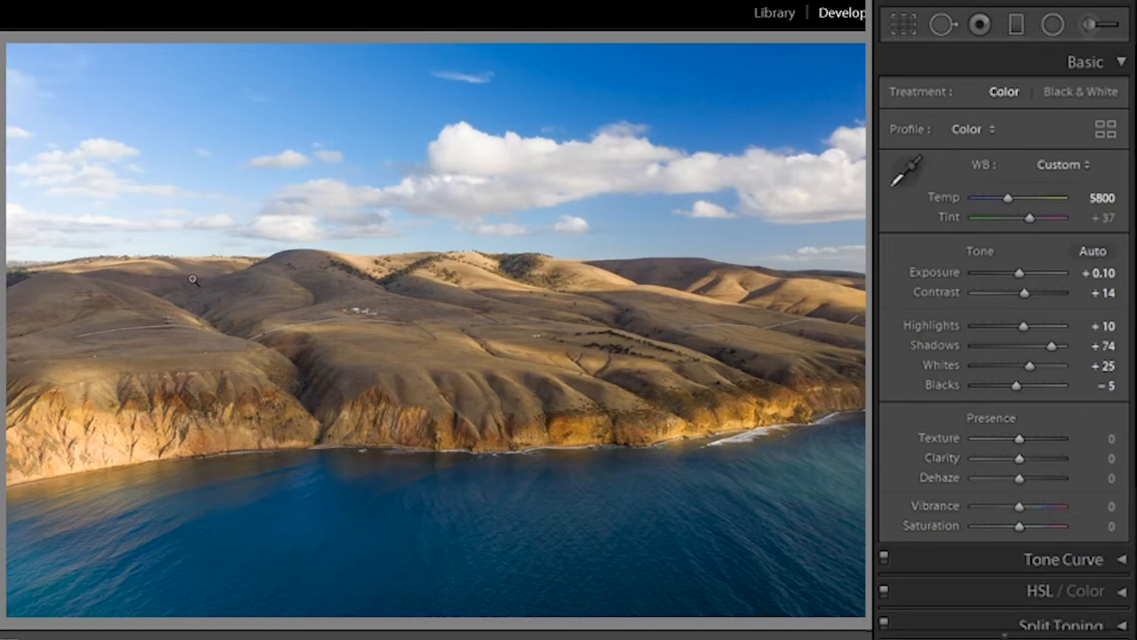
Step: Undo a trial adjustment in the Presence settings and set the vibrance to +25
left_click_drag(1024, 444, 976, 471)
key("ctrl+z")
left_click(1091, 505)
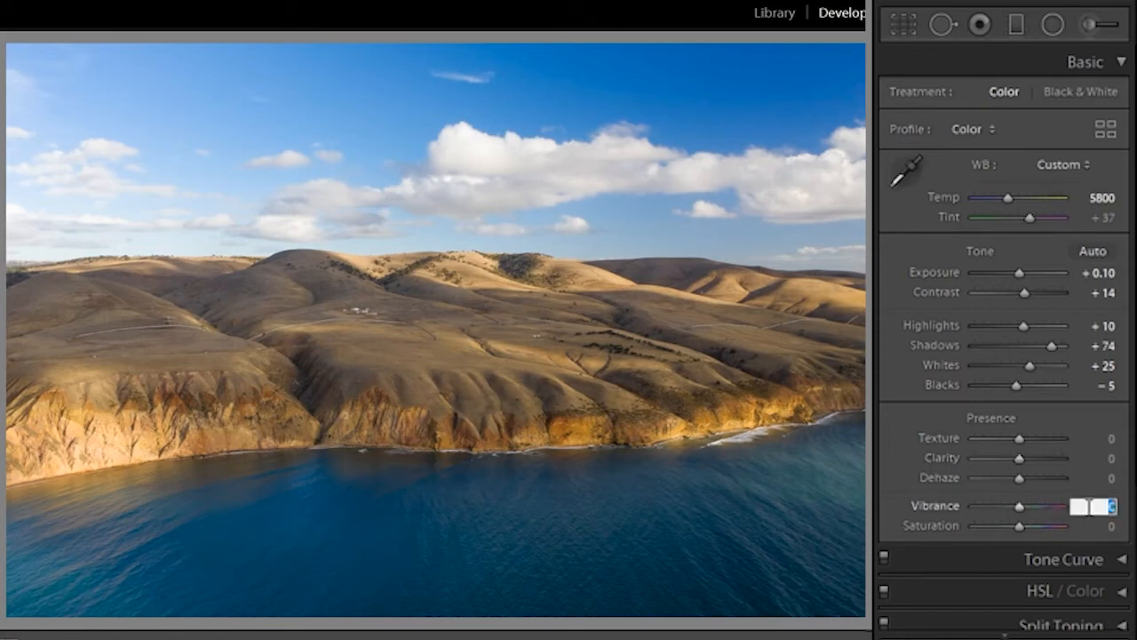
type("25")
key("Return")
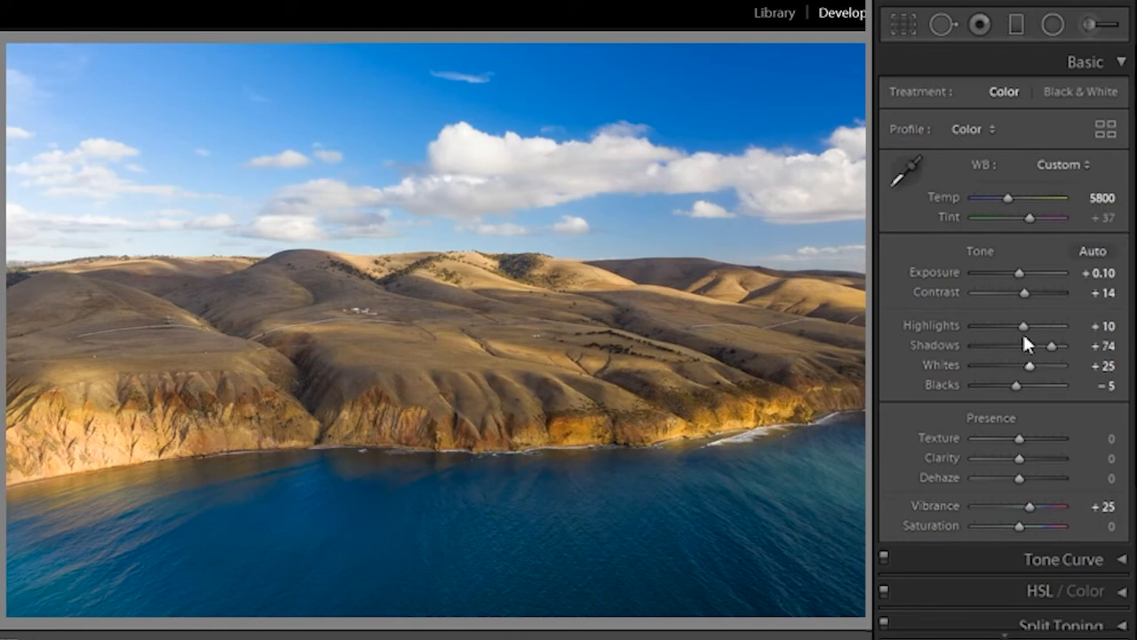
Step: Add quarter, middle and three-quarter points to the RGB tone curve and lift its black point to about 5%
left_click(1122, 59)
left_click(1124, 96)
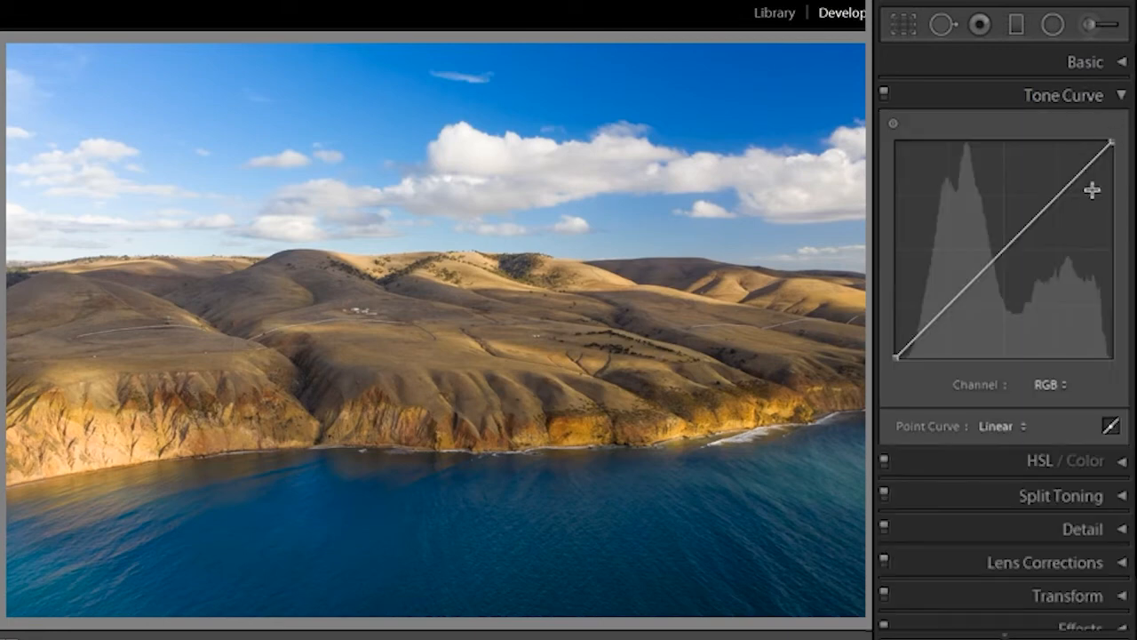
left_click(1055, 195)
left_click(1004, 251)
left_click(946, 305)
left_click_drag(890, 359, 890, 352)
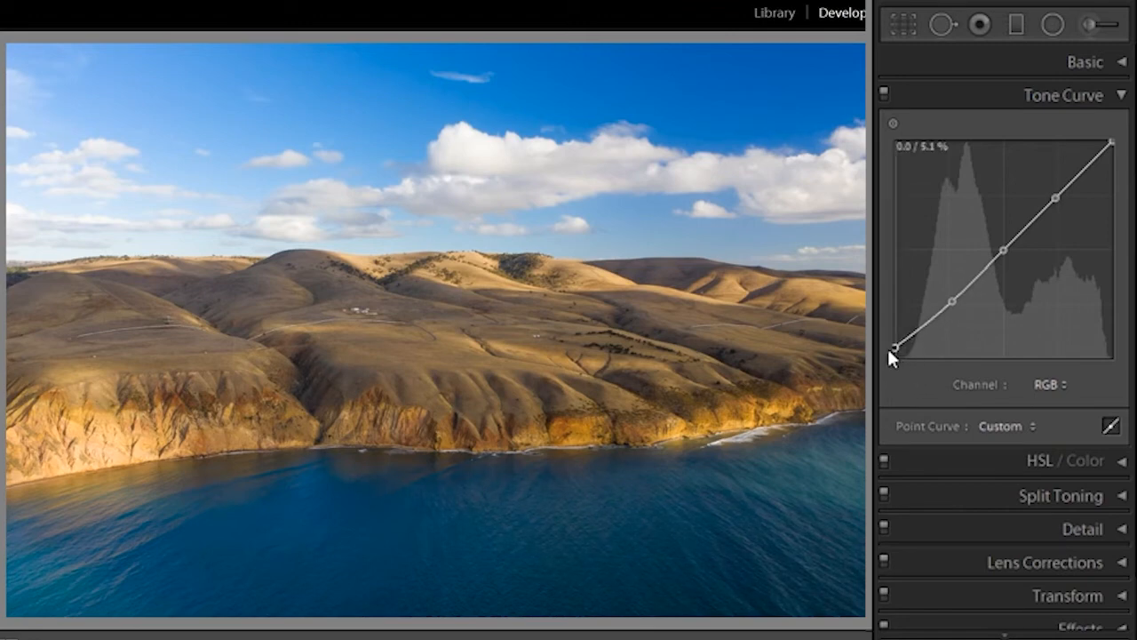
Step: Shift the tone curve's midpoint to 47.5 / 49.4 % and check the hills up close
left_click_drag(1003, 250, 997, 248)
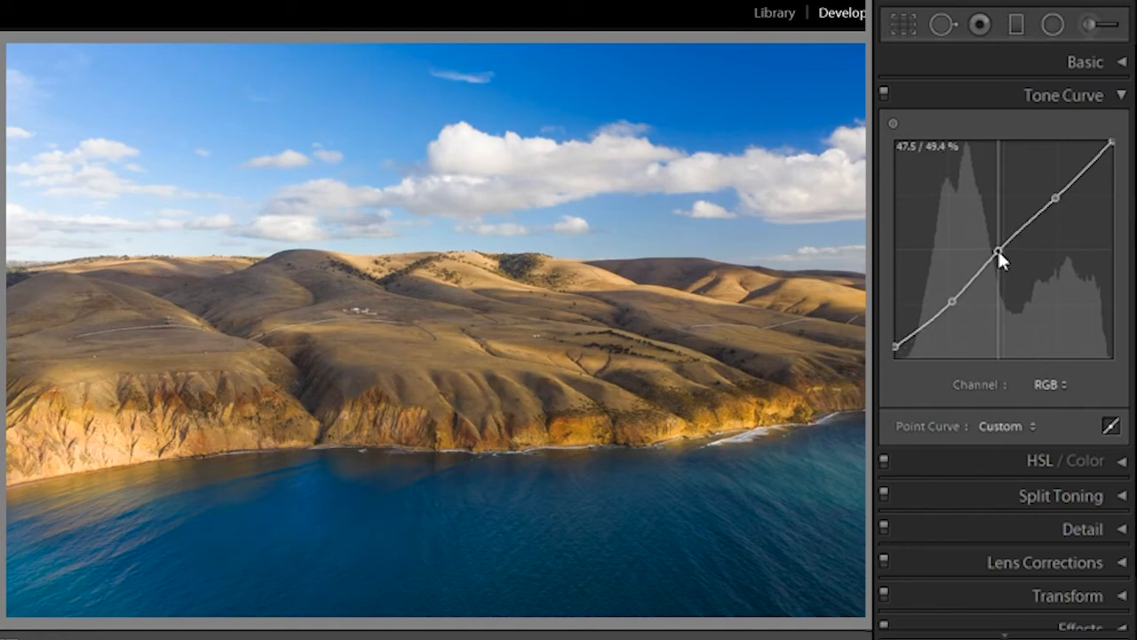
left_click(558, 246)
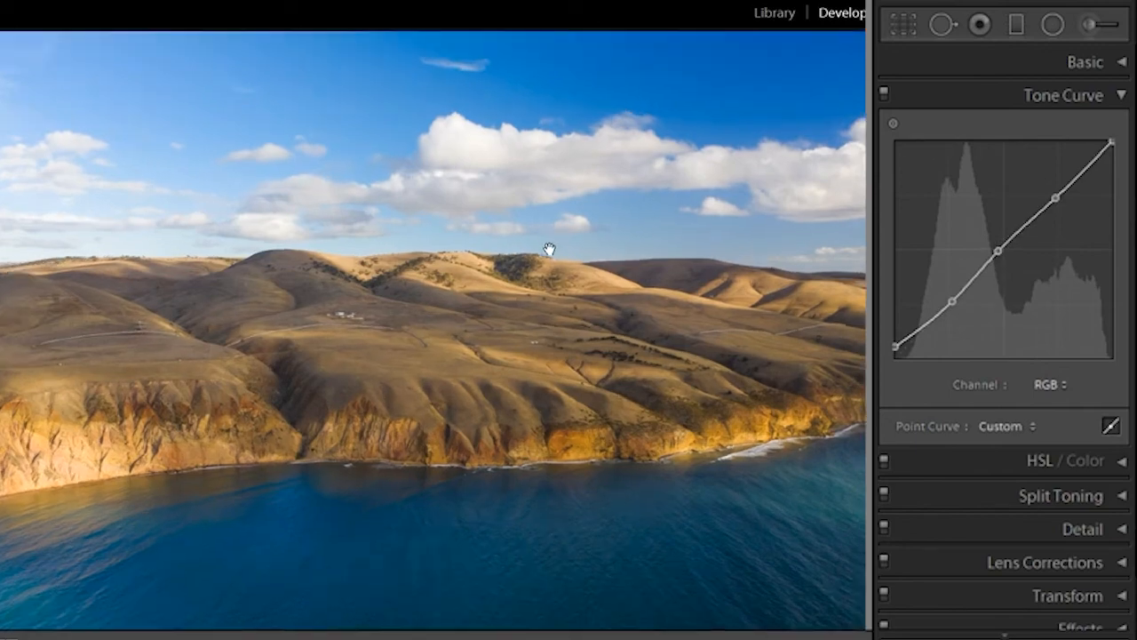
left_click(708, 365)
left_click(773, 311)
left_click_drag(863, 260, 566, 264)
left_click(566, 264)
left_click(999, 253)
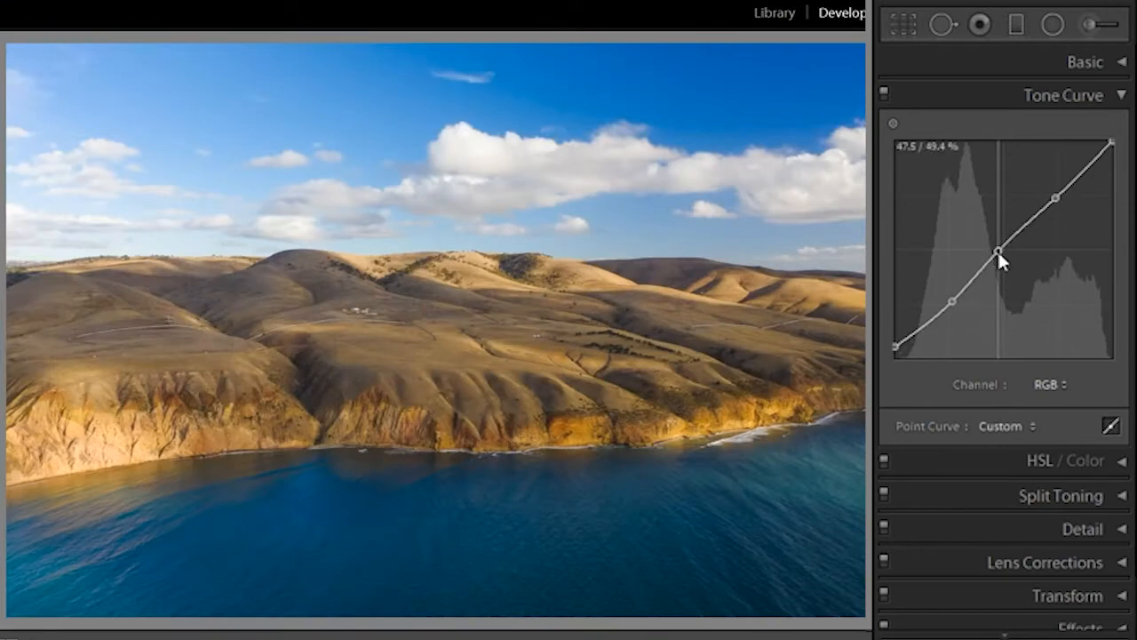
Step: Raise the three-quarter point of the RGB tone curve slightly and check the sky up close
left_click(1054, 197)
left_click_drag(1054, 197, 1051, 193)
left_click(267, 160)
left_click(266, 160)
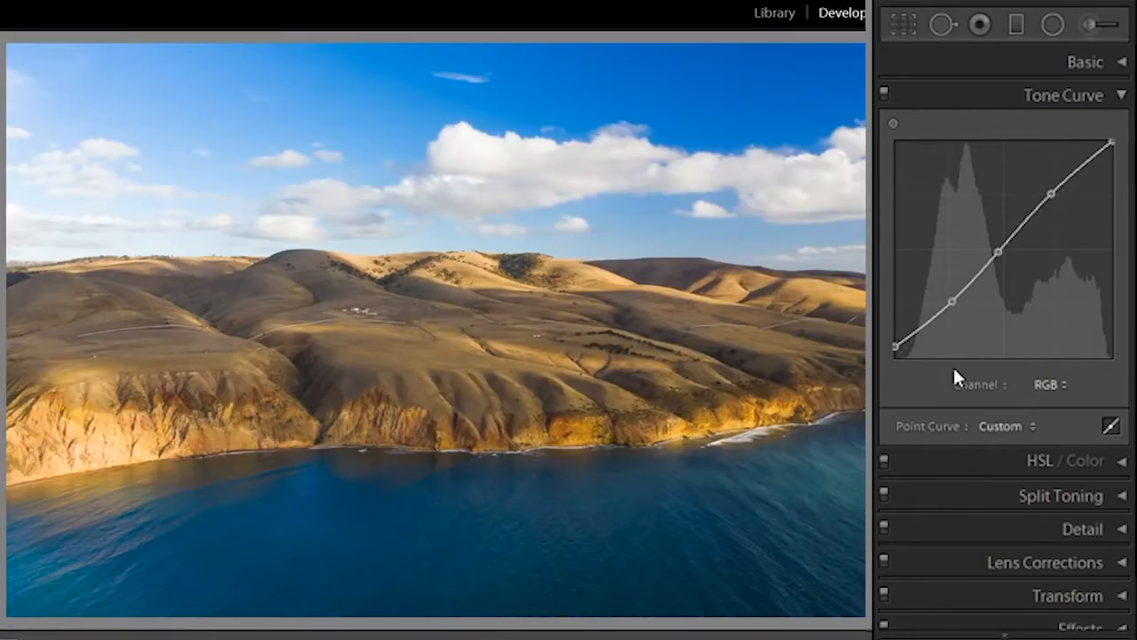
left_click(1120, 96)
left_click(1120, 96)
left_click(1121, 95)
Step: Try the red hue at -100 in the HSL settings, check the cliffs up close and set it to -15
left_click(1120, 129)
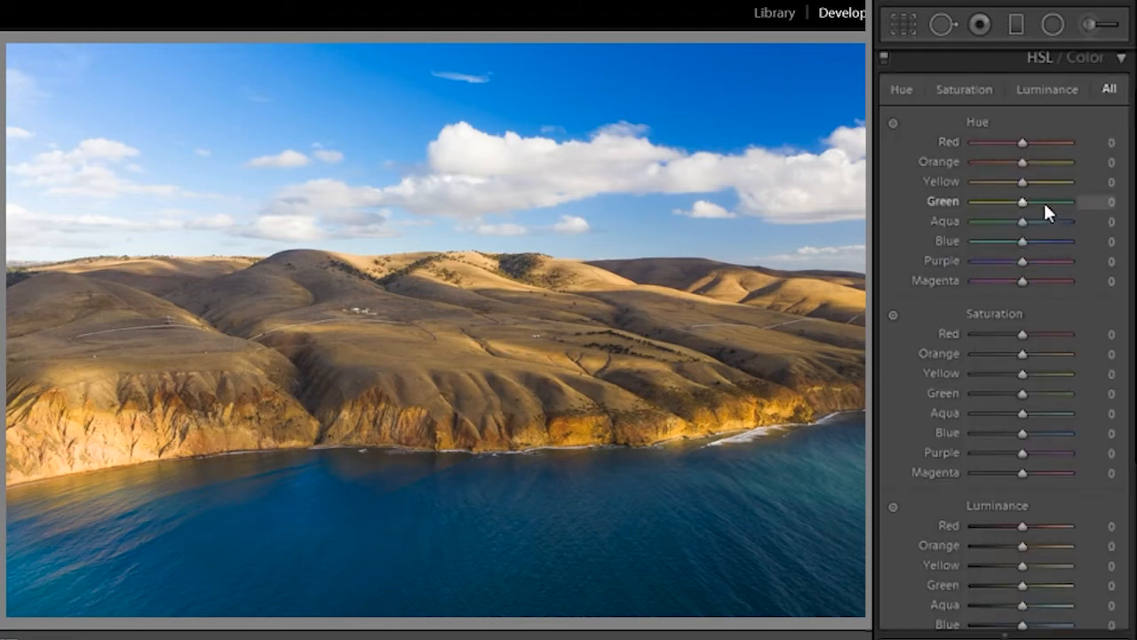
left_click(1109, 142)
left_click_drag(1024, 142, 900, 138)
left_click(169, 421)
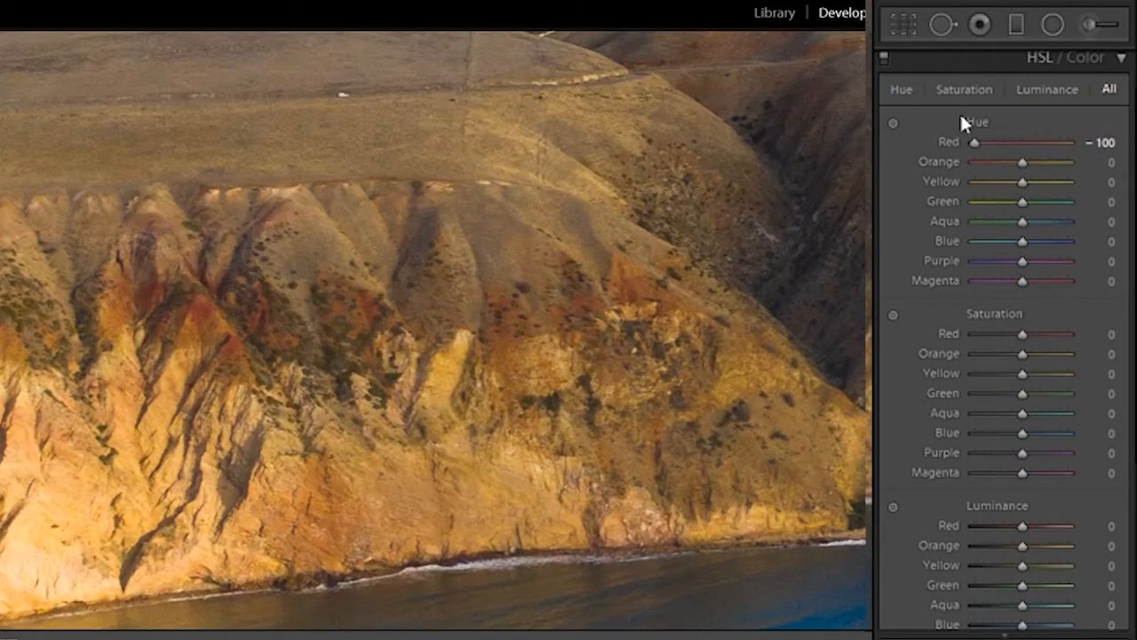
left_click(1098, 143)
type("-10")
key("Return")
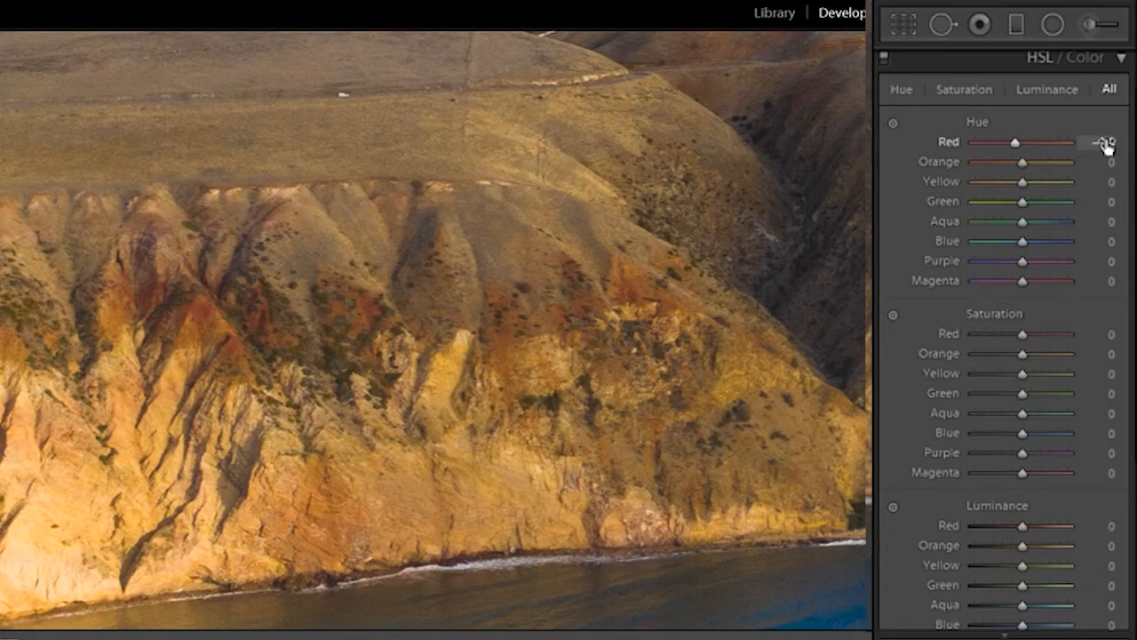
key("z")
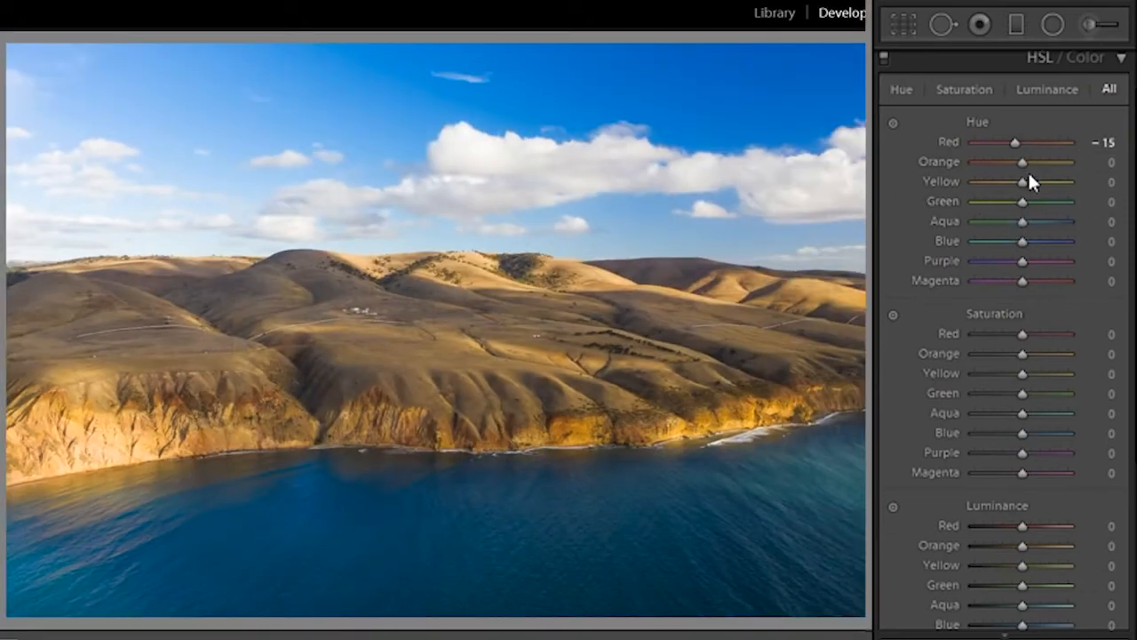
Step: Shift the HSL orange hue to -41 and the yellow hue to -23
left_click_drag(1022, 162, 1003, 165)
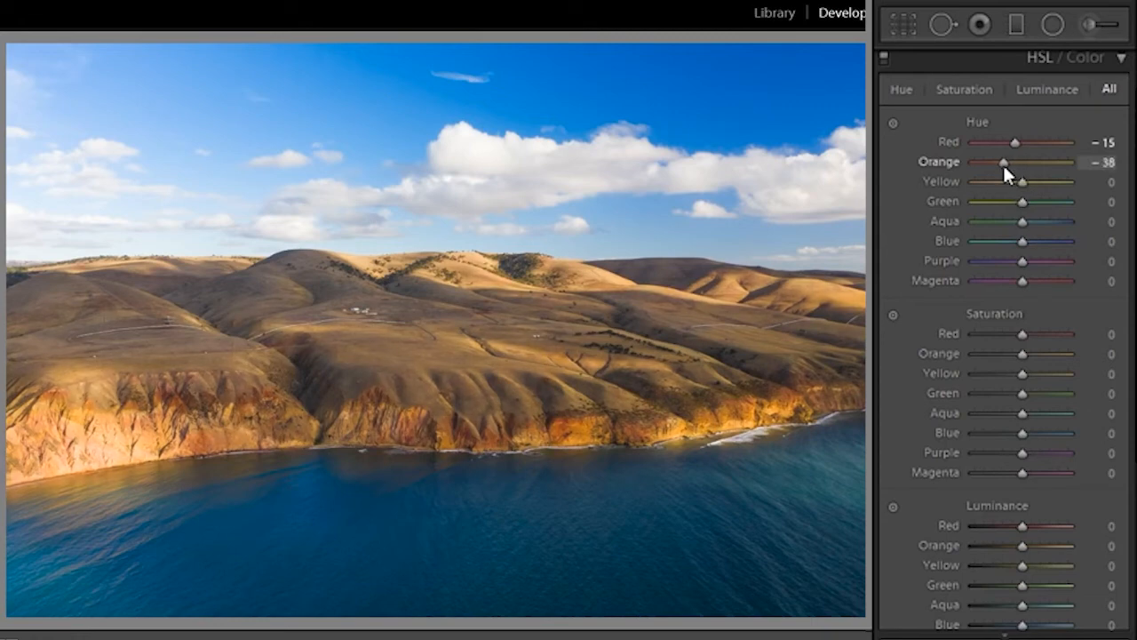
left_click_drag(1002, 162, 1000, 163)
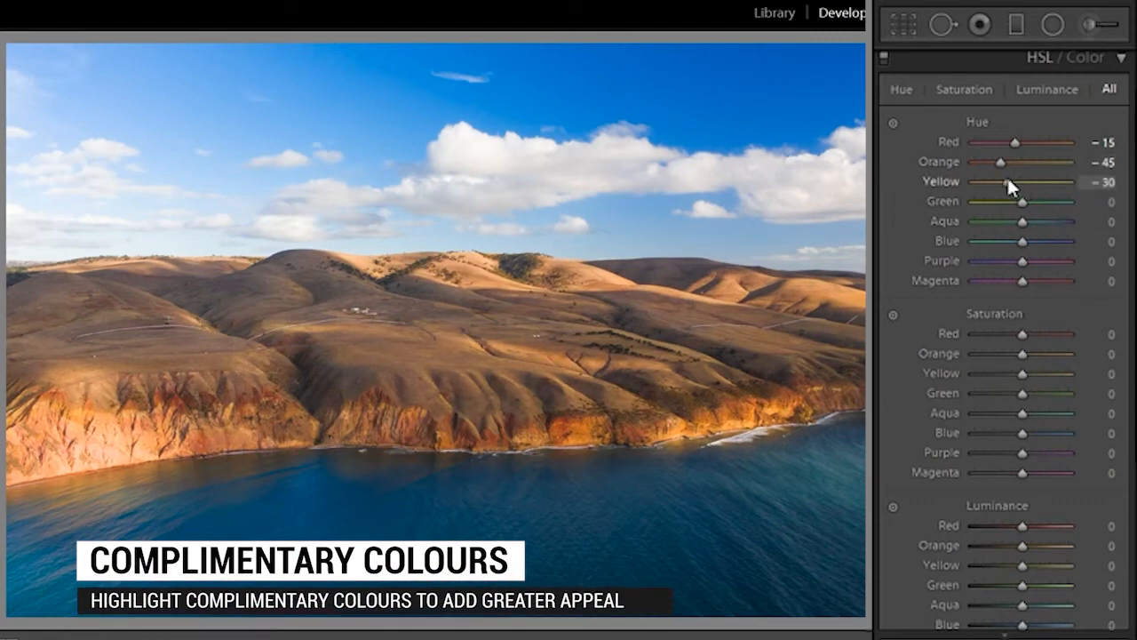
left_click_drag(1008, 185, 1003, 165)
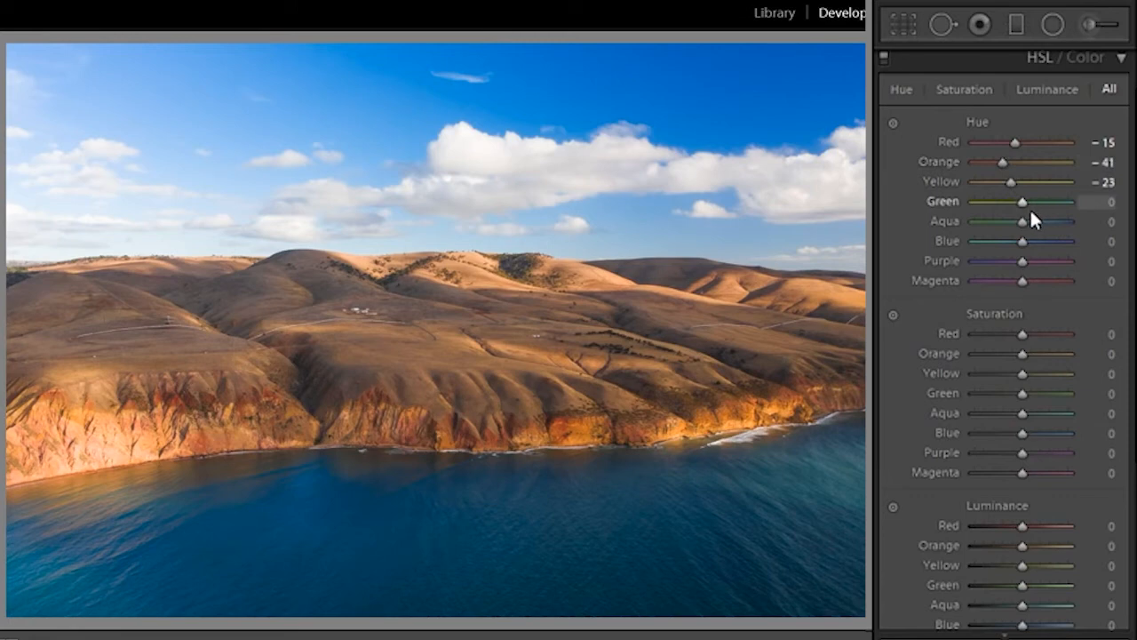
Step: Set the HSL blue hue to +3
left_click_drag(1024, 240, 1026, 241)
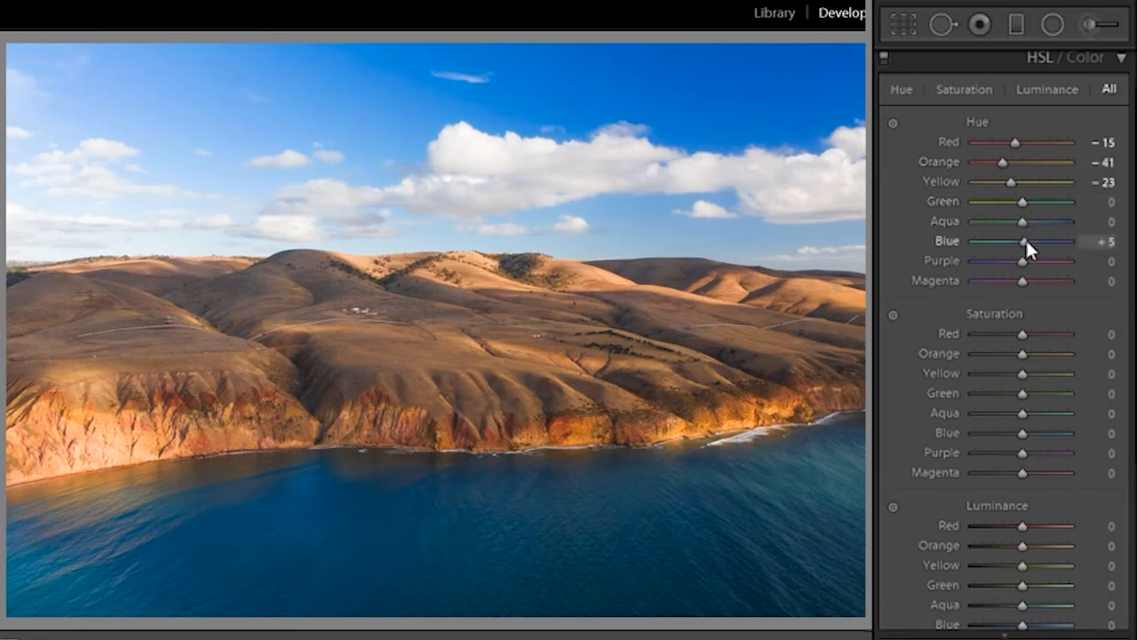
left_click(1111, 241)
type("3")
key("Return")
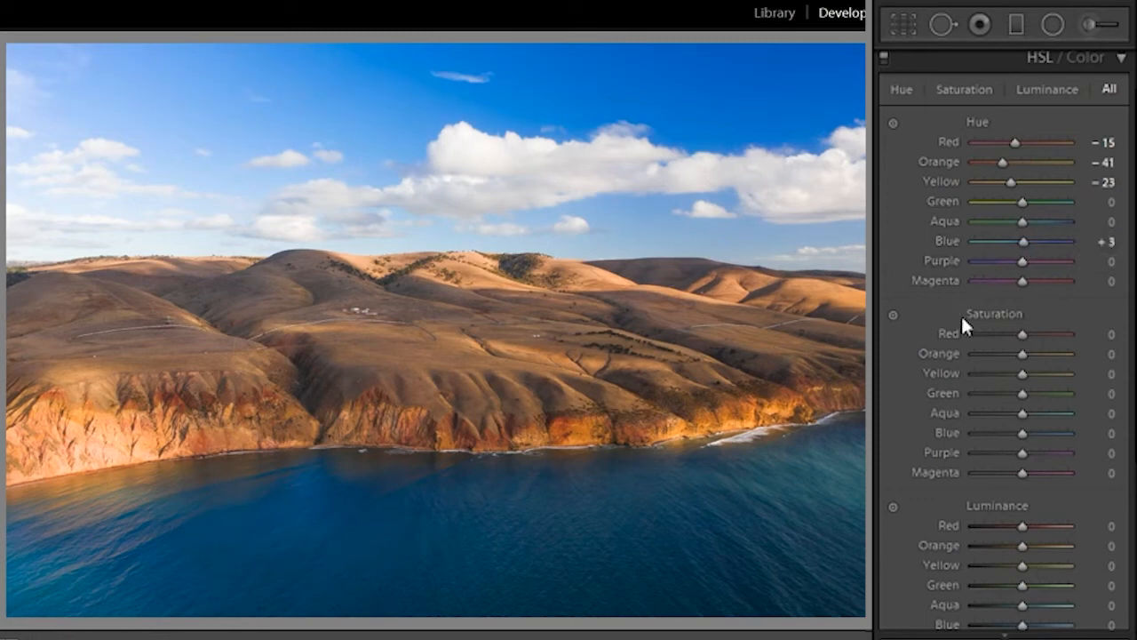
Step: Try the HSL purple hue in the positive range and set it to -35
left_click_drag(1015, 260, 1044, 271)
left_click_drag(728, 177, 62, 324)
left_click(1100, 263)
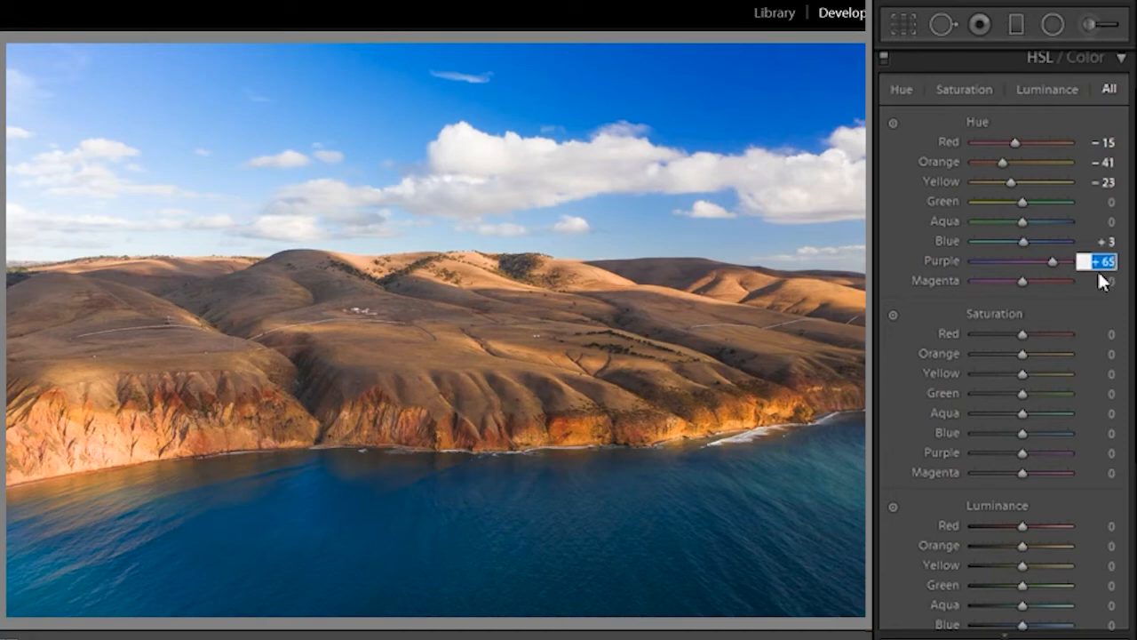
type("-35")
key("Return")
left_click_drag(809, 160, 795, 277)
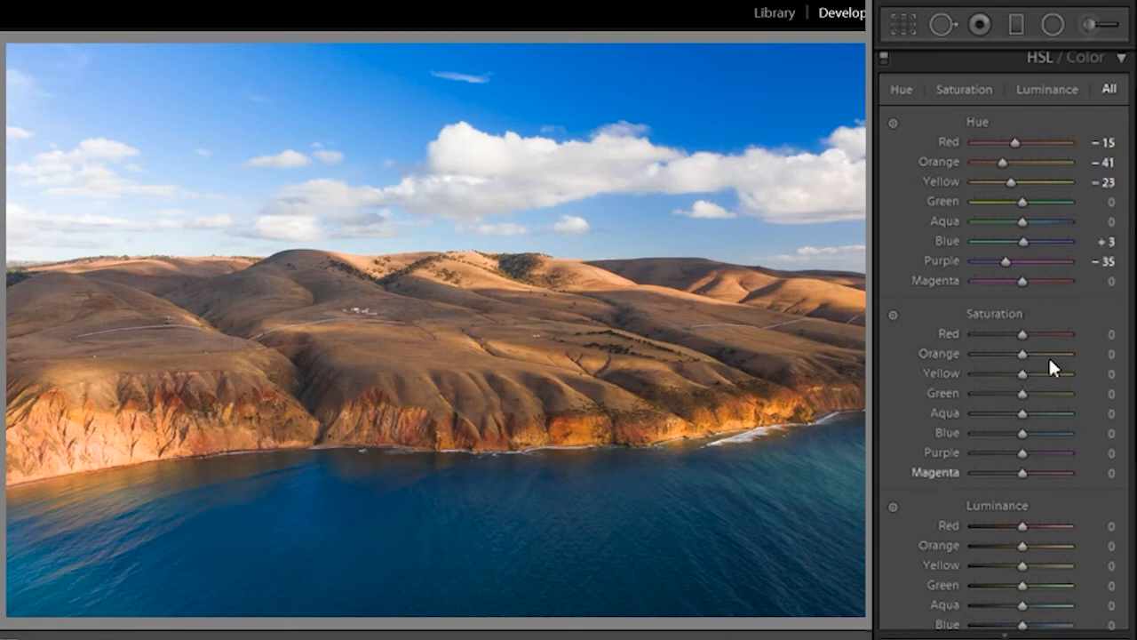
Step: Reduce the HSL orange saturation to -30 and the yellow saturation to -15
left_click_drag(1022, 354, 1007, 355)
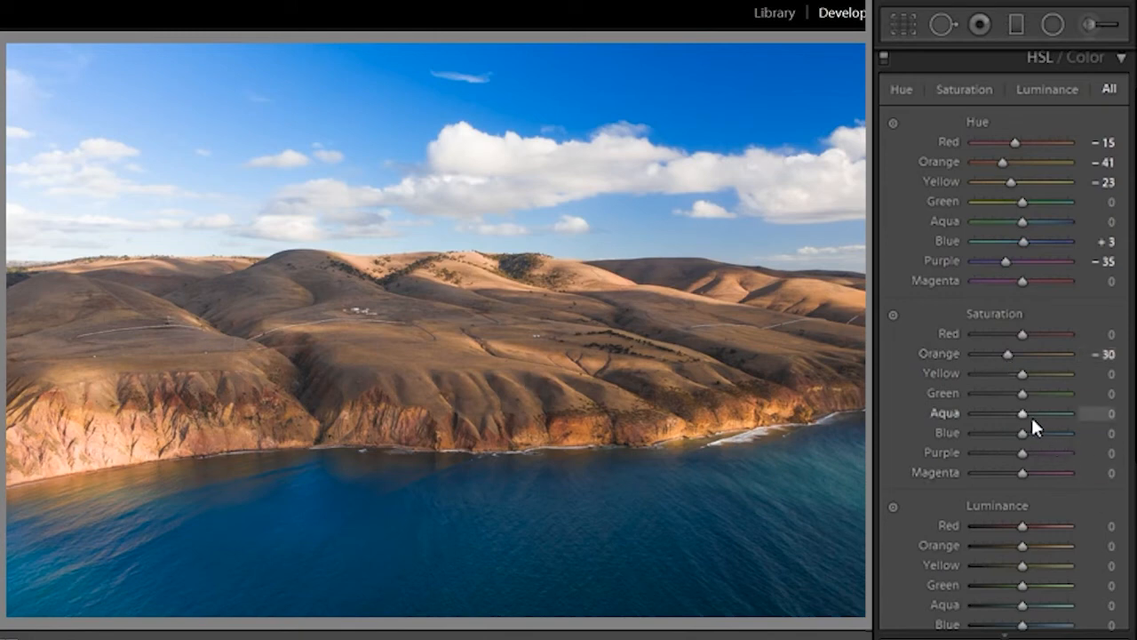
left_click(1091, 374)
type("-15")
key("Return")
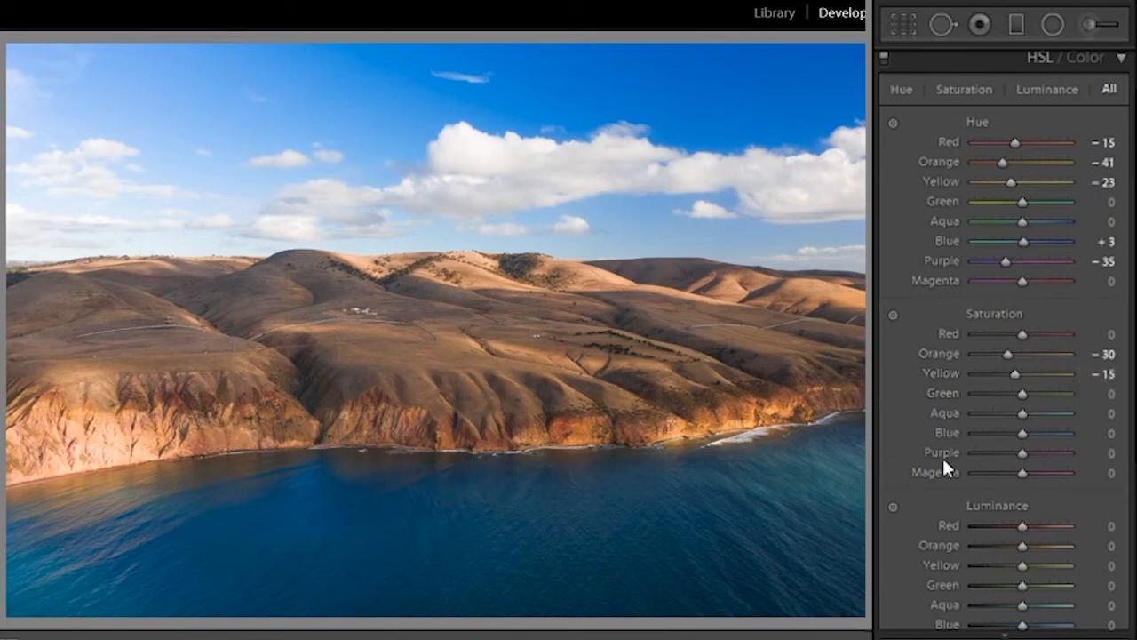
Step: Lower the HSL saturation of aqua to -100, blue to -60 and purple to -34
left_click_drag(1018, 413, 990, 415)
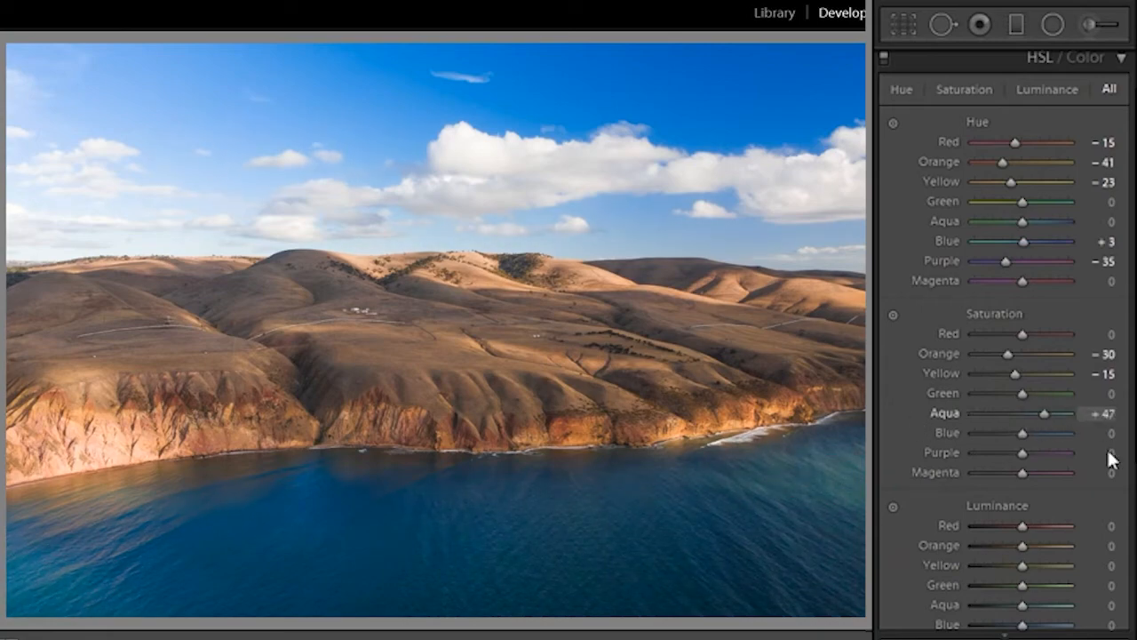
left_click_drag(945, 424, 1076, 426)
left_click(600, 455)
left_click(616, 474)
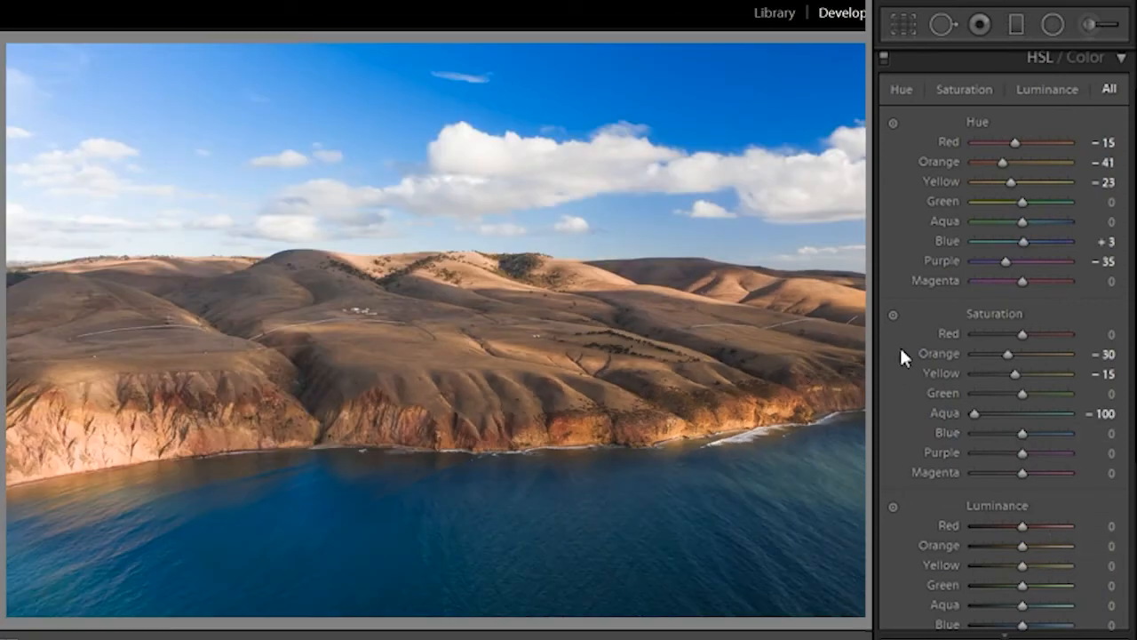
left_click_drag(1015, 430, 989, 429)
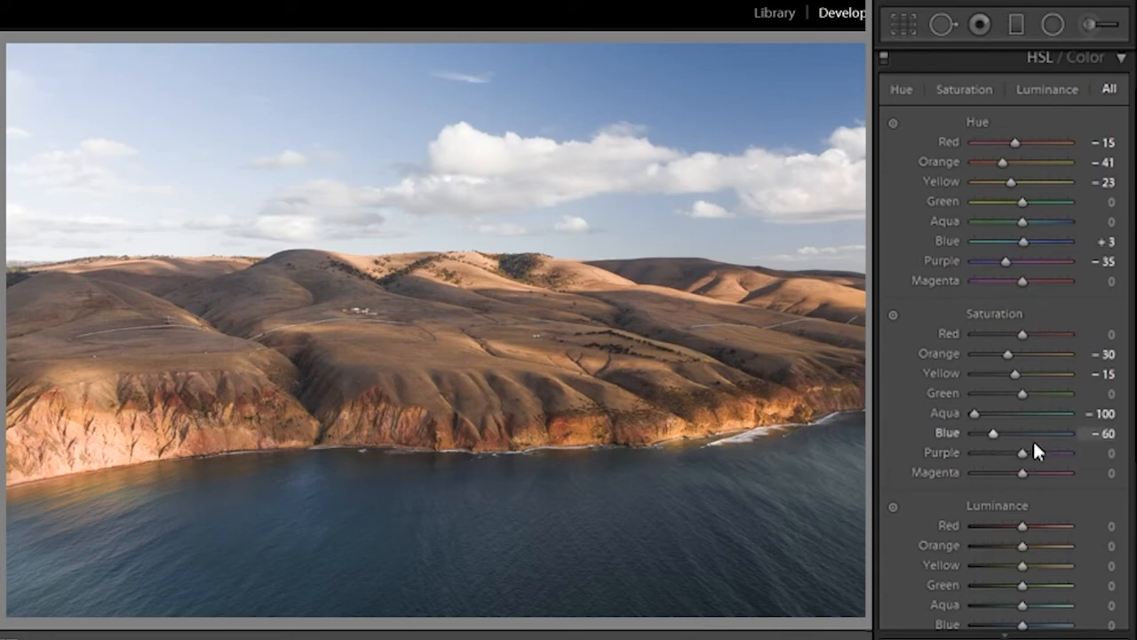
mouse_move(1015, 453)
left_mouse_down()
mouse_move(868, 451)
mouse_move(1001, 456)
left_mouse_up()
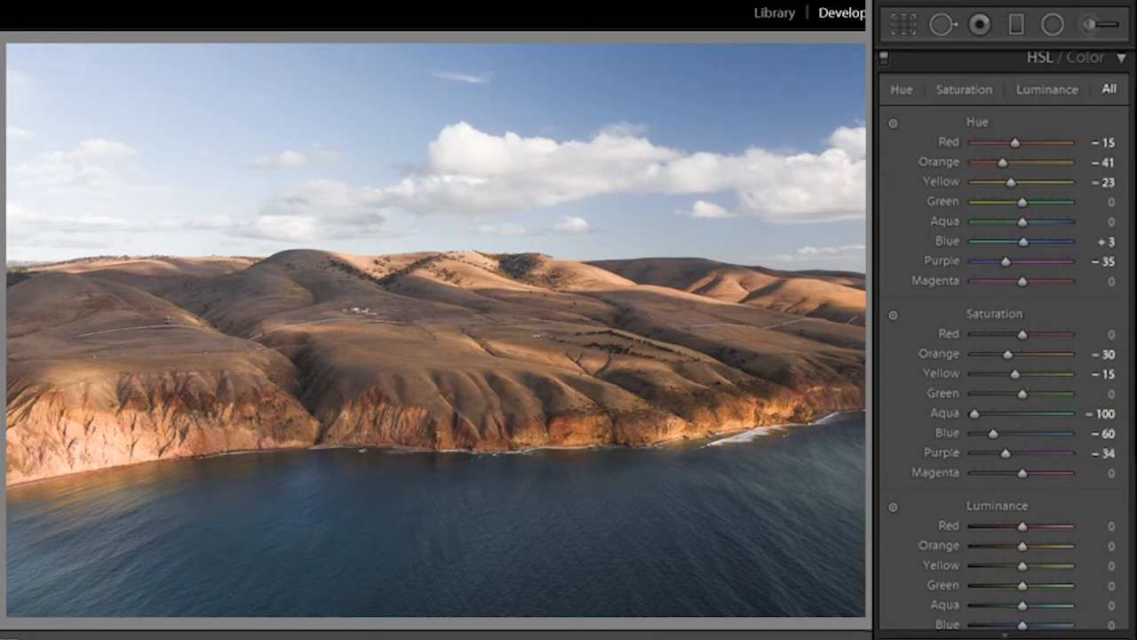
Step: Raise the HSL luminance of orange to +38, yellow to +56 and aqua to +47, and check the hills up close
left_click_drag(1026, 546, 1046, 543)
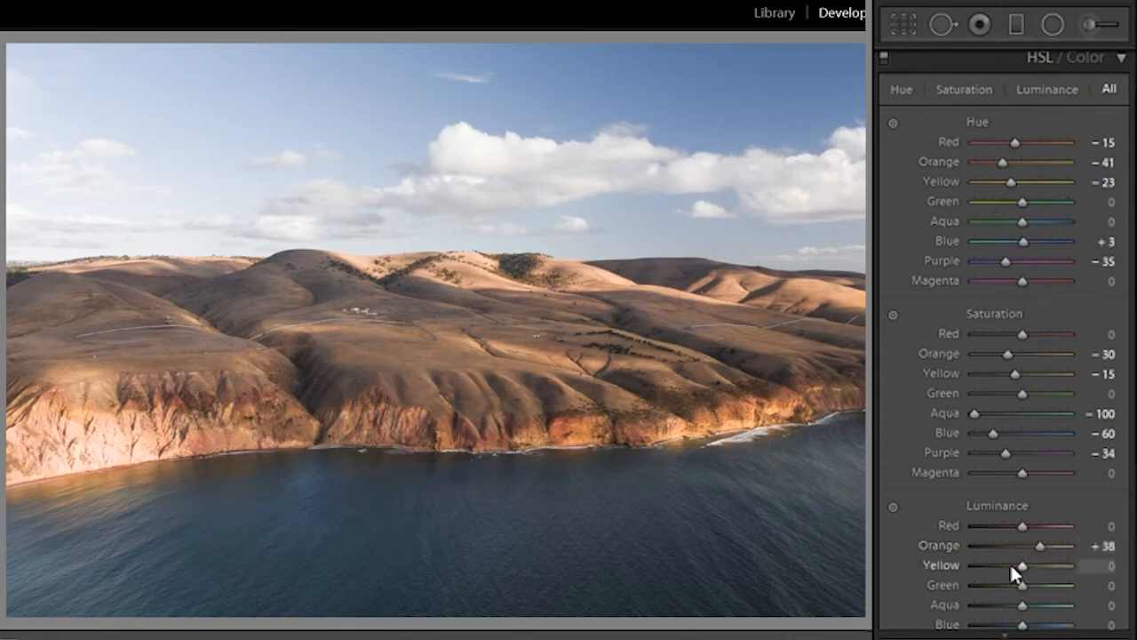
left_click_drag(1036, 567, 1042, 569)
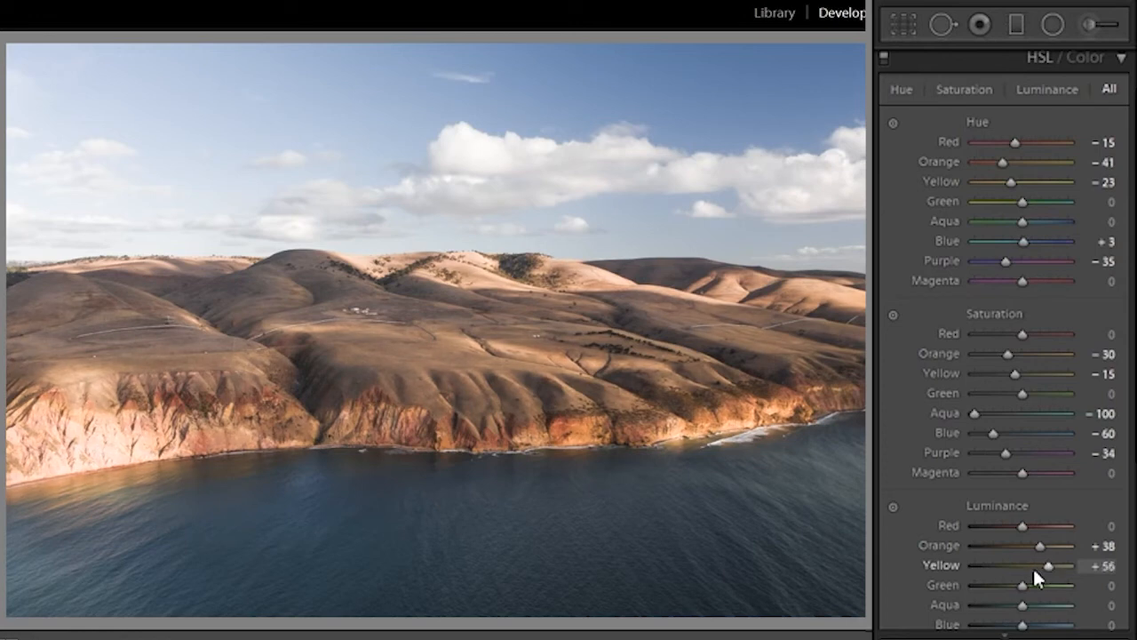
left_click_drag(1026, 610, 1045, 613)
left_click(533, 346)
left_click(426, 366)
scroll(1022, 267, "up", 2)
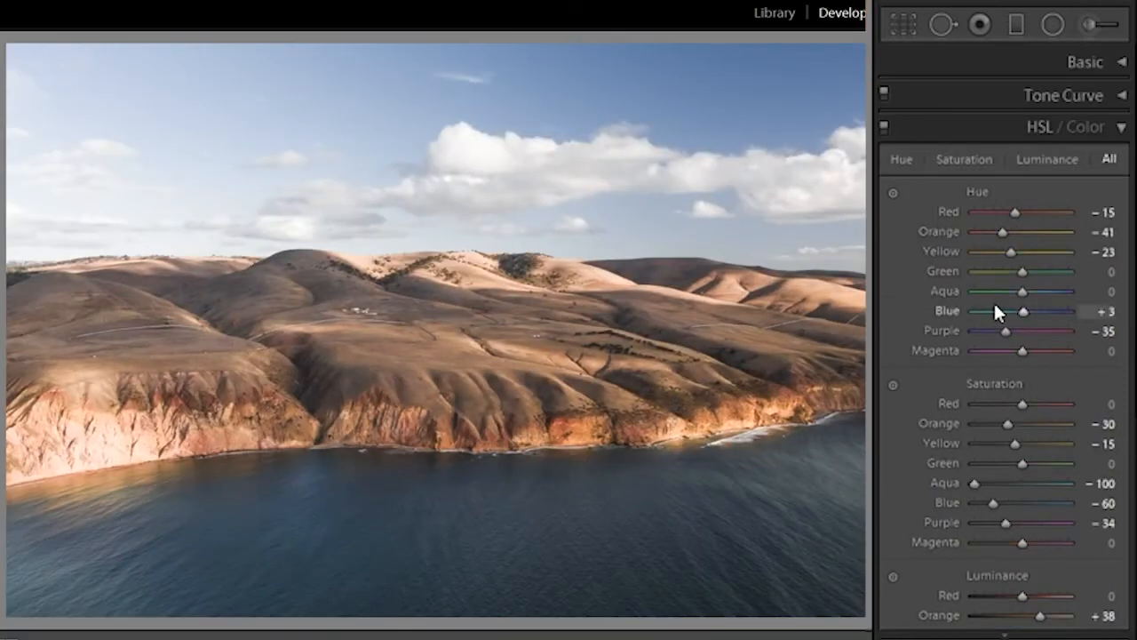
left_click(1121, 127)
left_click(574, 324)
left_click(564, 350)
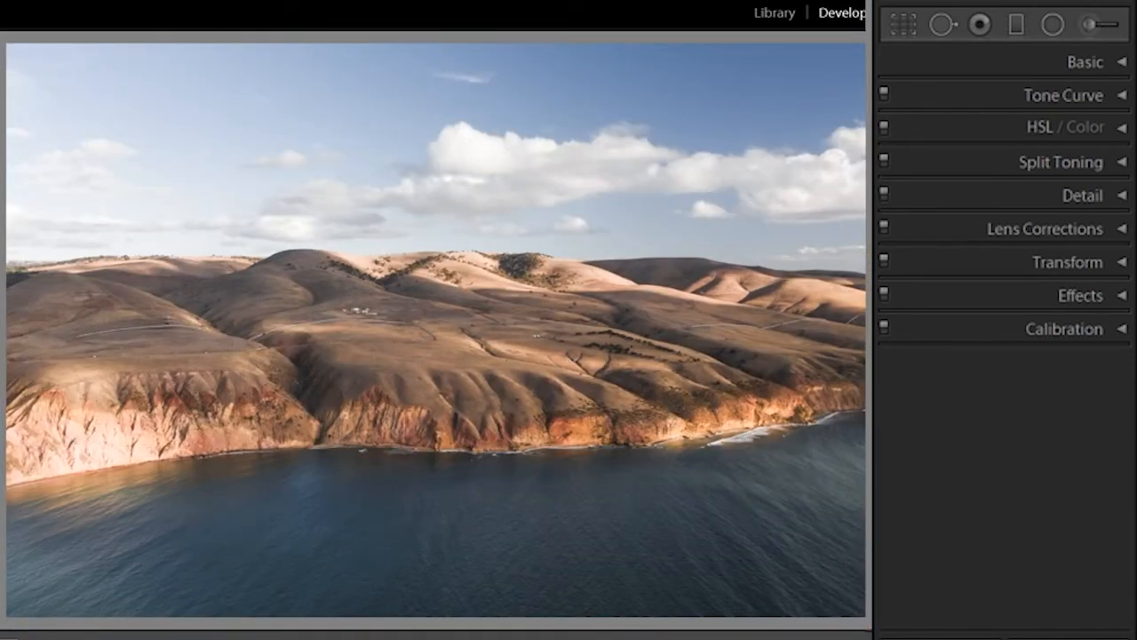
Step: Review the Basic settings, try the HSL blue saturation at about +49 and undo that change
left_click(1118, 62)
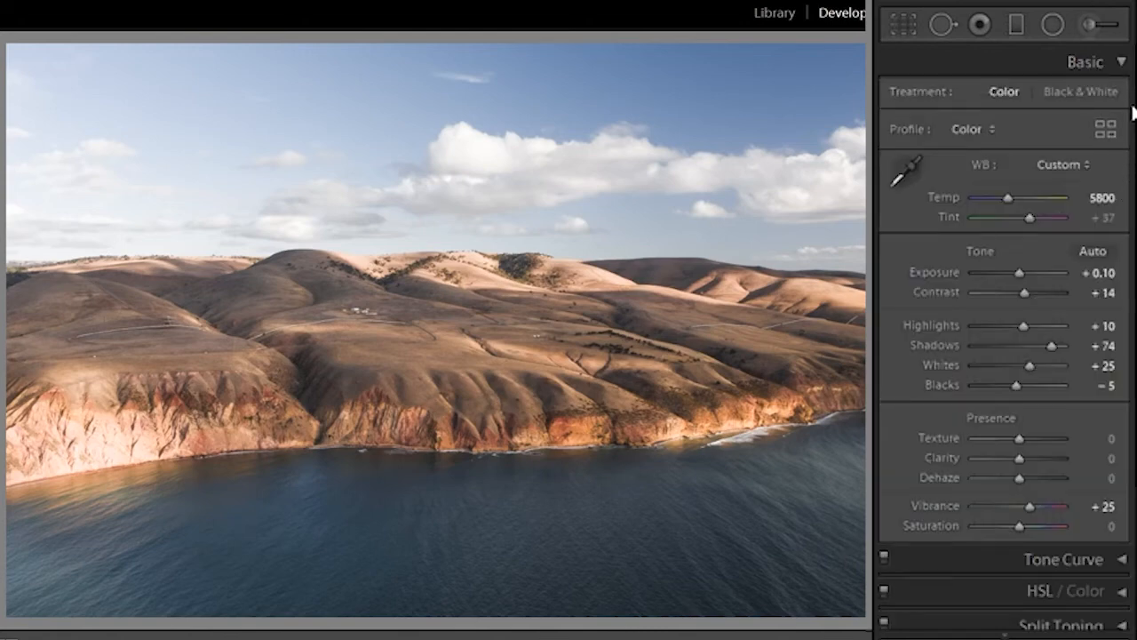
left_click(1122, 71)
left_click(1124, 129)
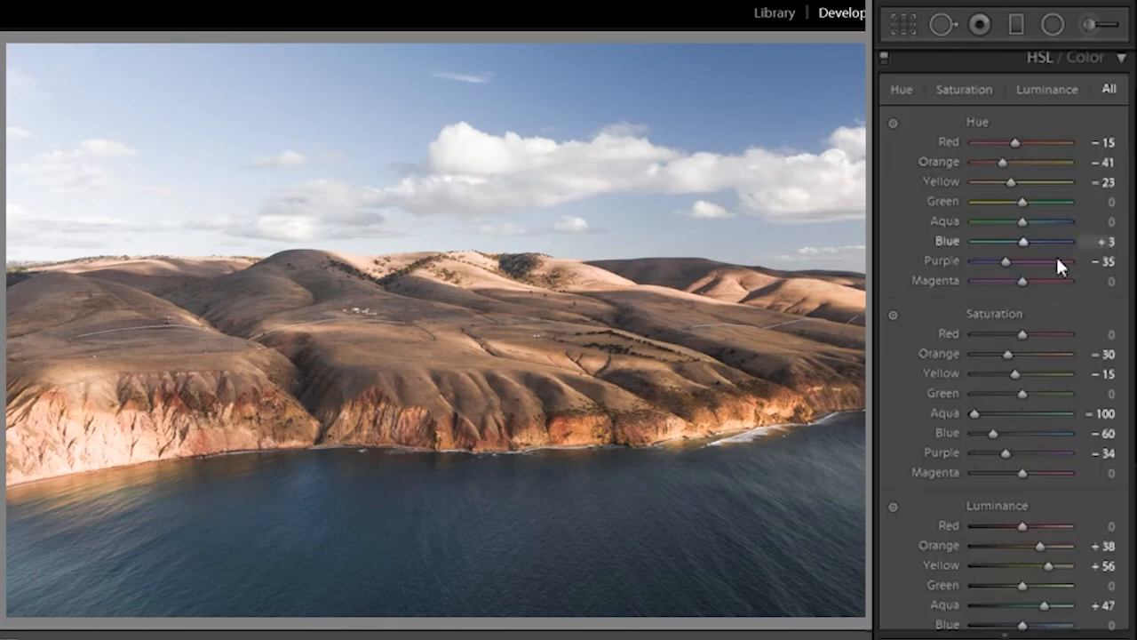
left_click_drag(995, 433, 1053, 431)
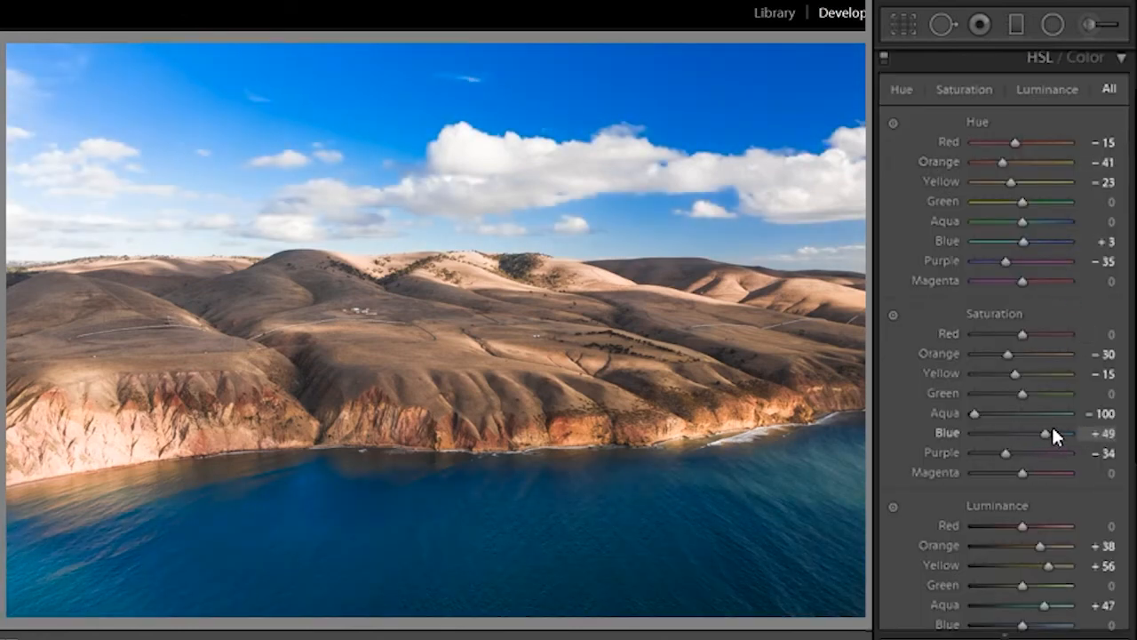
key("ctrl+z")
Step: Sharpen the photo with amount 60, radius 1.5, detail 27 and masking 54, and check the hills up close
scroll(1039, 311, "down", 5)
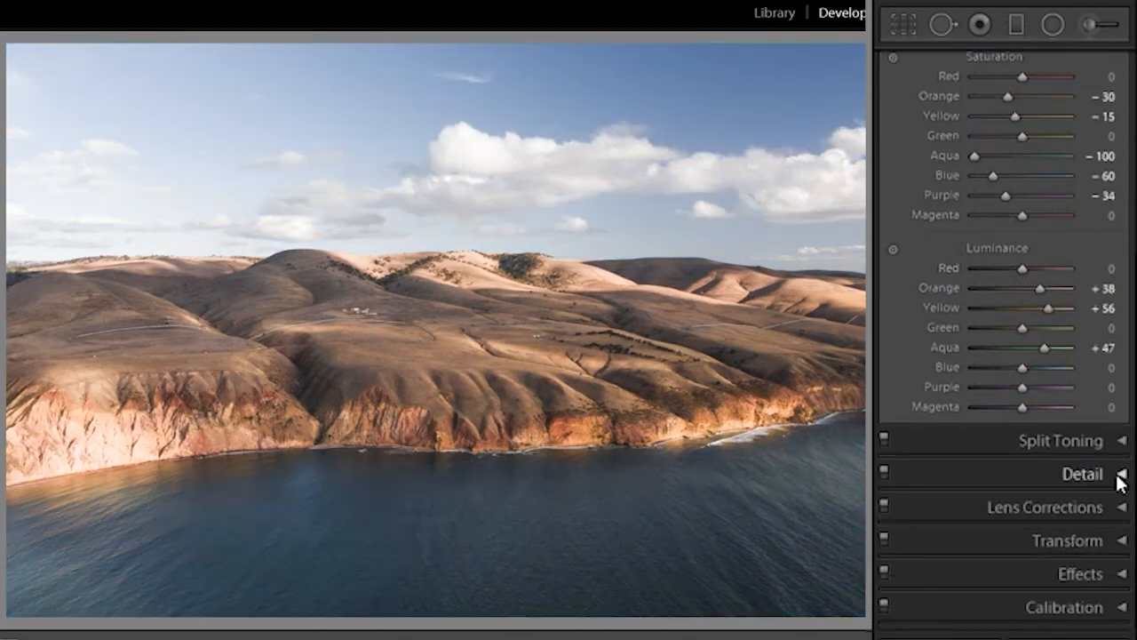
left_click(1119, 475)
left_click_drag(1013, 445, 1025, 443)
mouse_move(1001, 404)
left_mouse_down()
mouse_move(1017, 403)
mouse_move(1010, 392)
left_mouse_up()
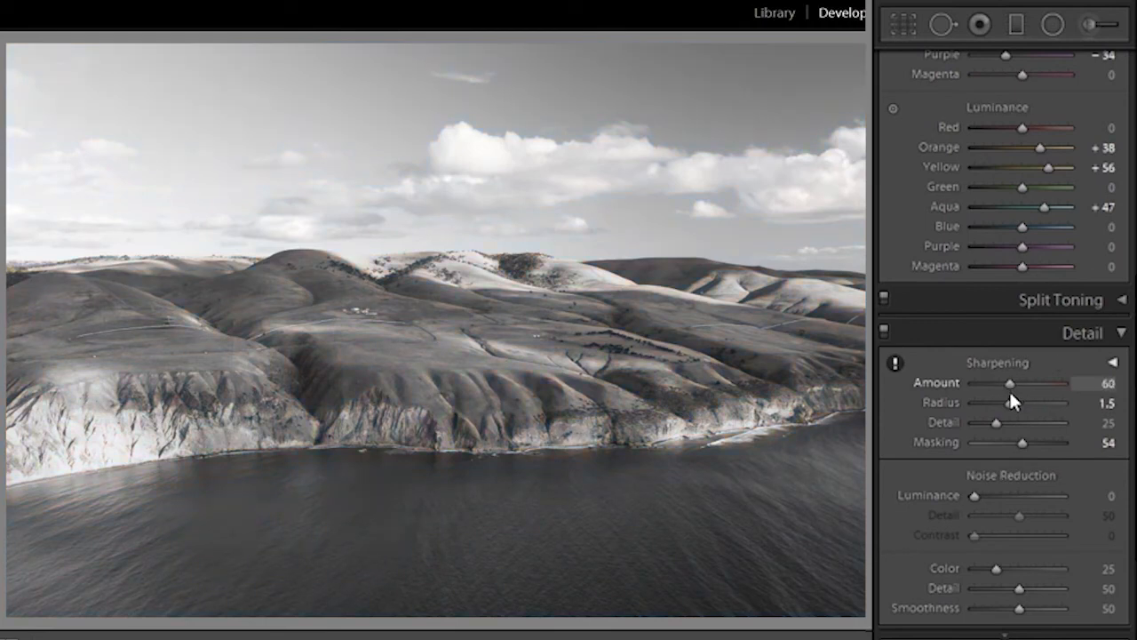
left_click_drag(999, 421, 1001, 421)
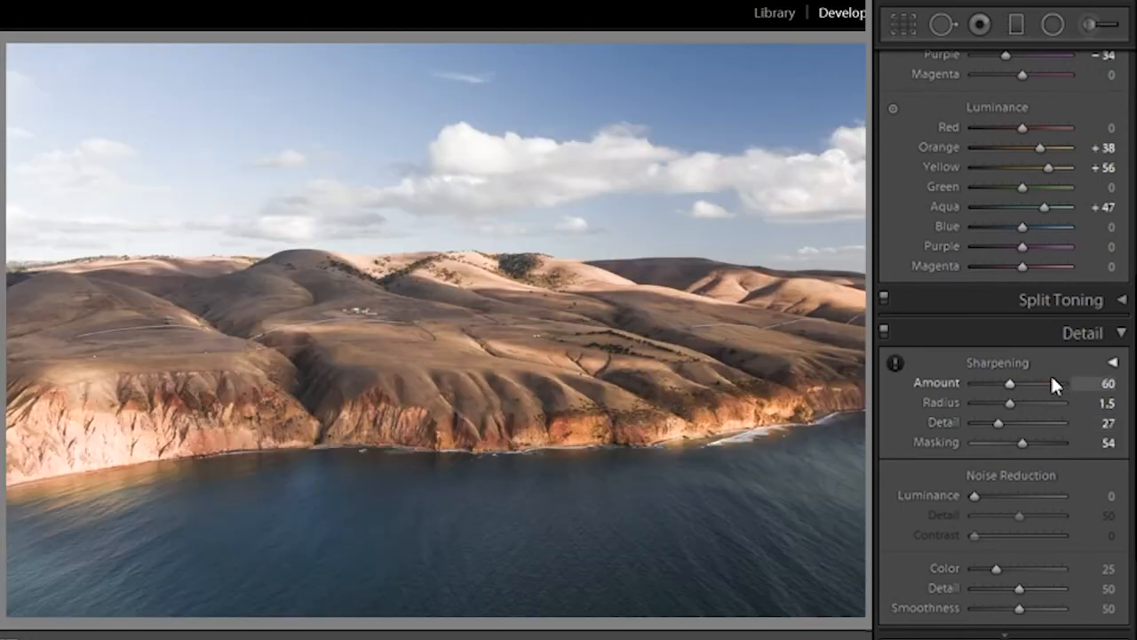
left_click(432, 309)
left_click(376, 324)
scroll(1087, 401, "down", 3)
left_click(1121, 233)
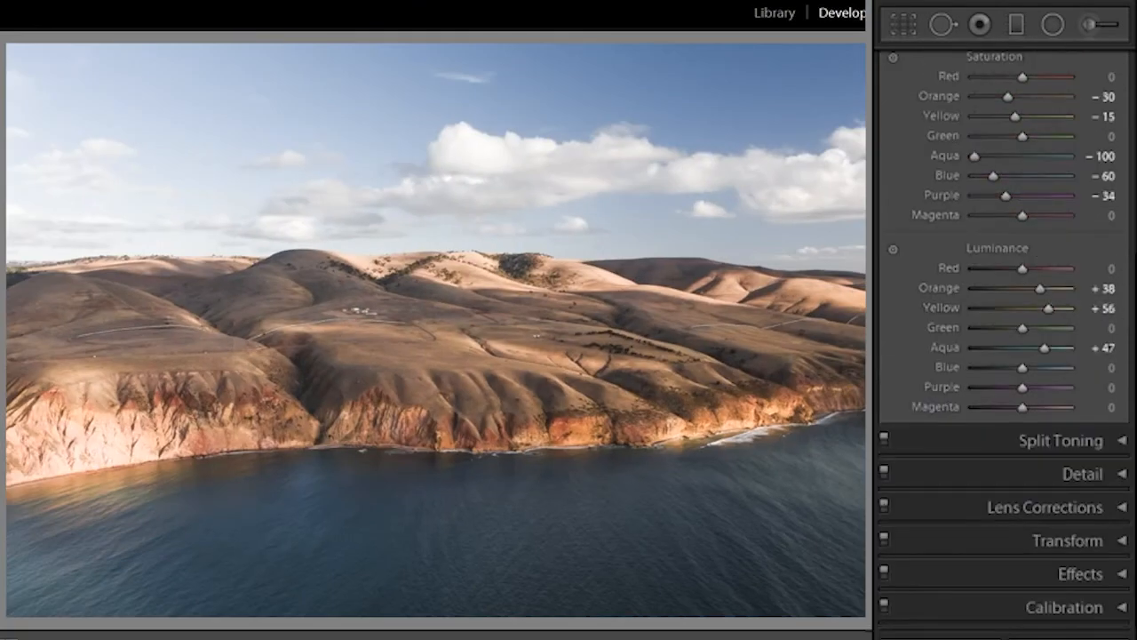
Step: Remove chromatic aberration and enable lens profile corrections with DJI as the lens make
left_click(1123, 508)
left_click(964, 345)
left_click(961, 327)
left_click(1031, 425)
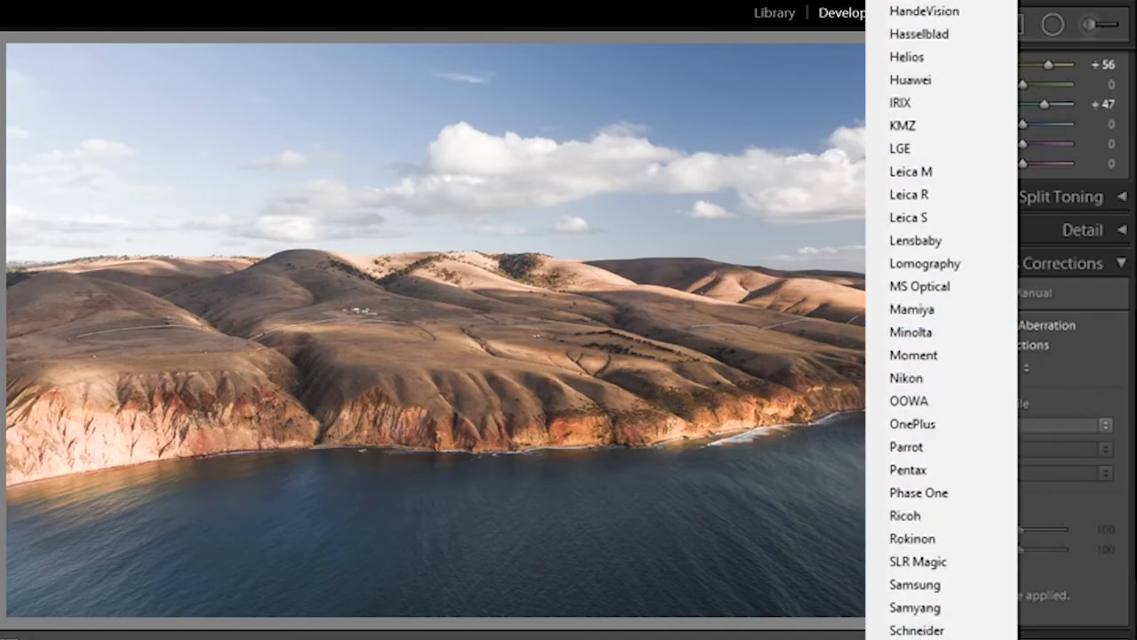
left_click(899, 1)
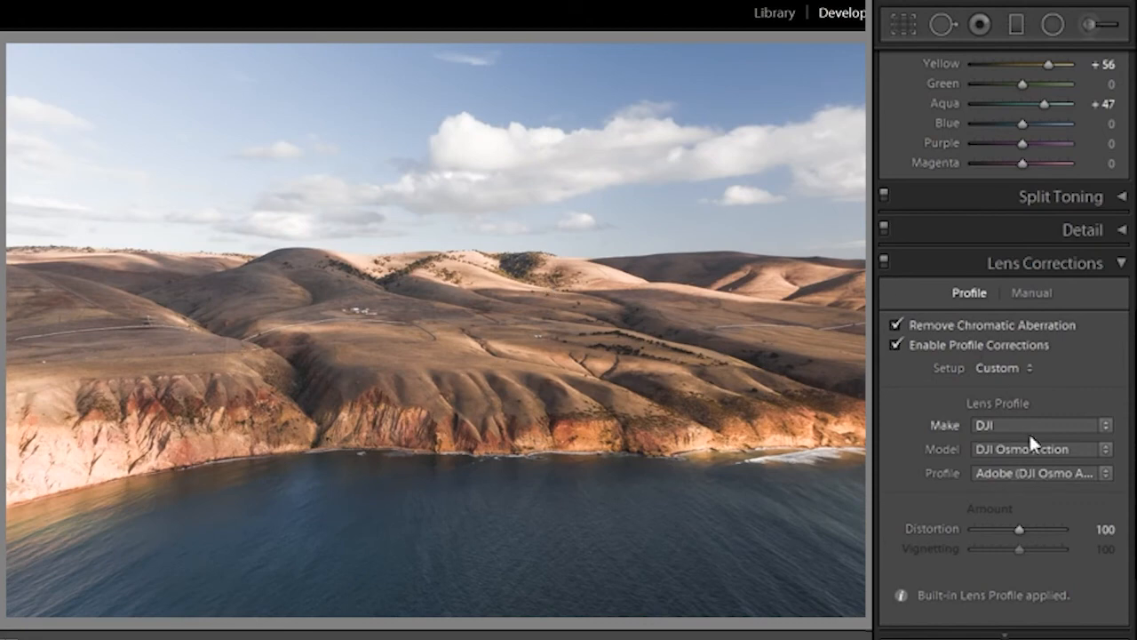
Step: Look through the lens makes and DJI models, and turn the lens profile corrections off
left_click(921, 342)
left_click(921, 342)
left_click(1012, 424)
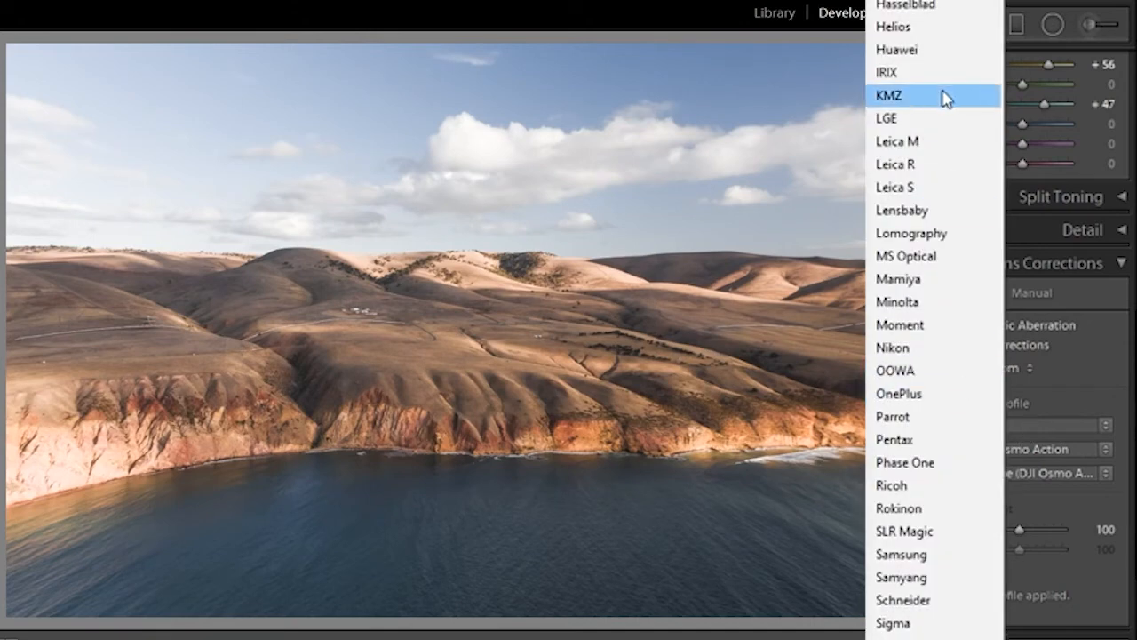
left_click(1087, 452)
left_click(1086, 451)
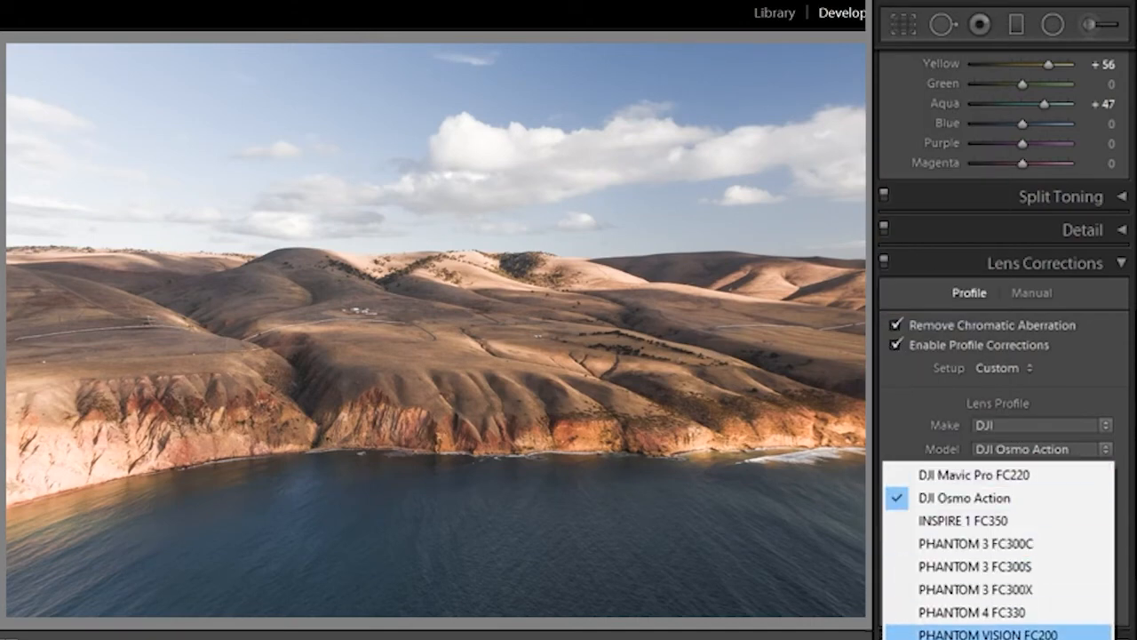
left_click(924, 384)
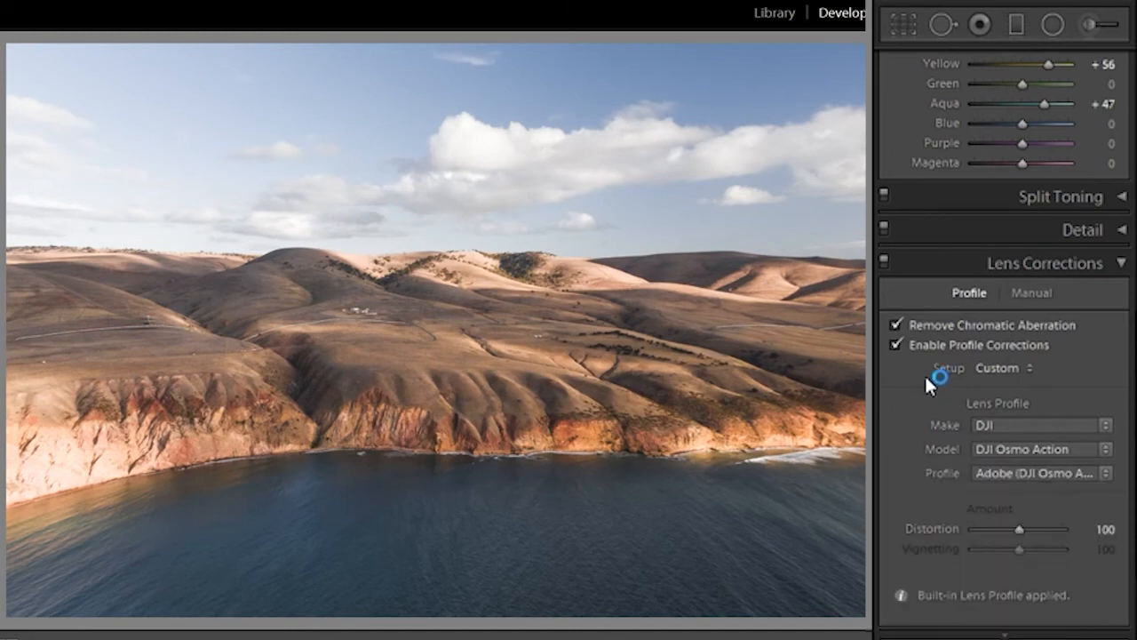
left_click(924, 352)
left_click(1119, 264)
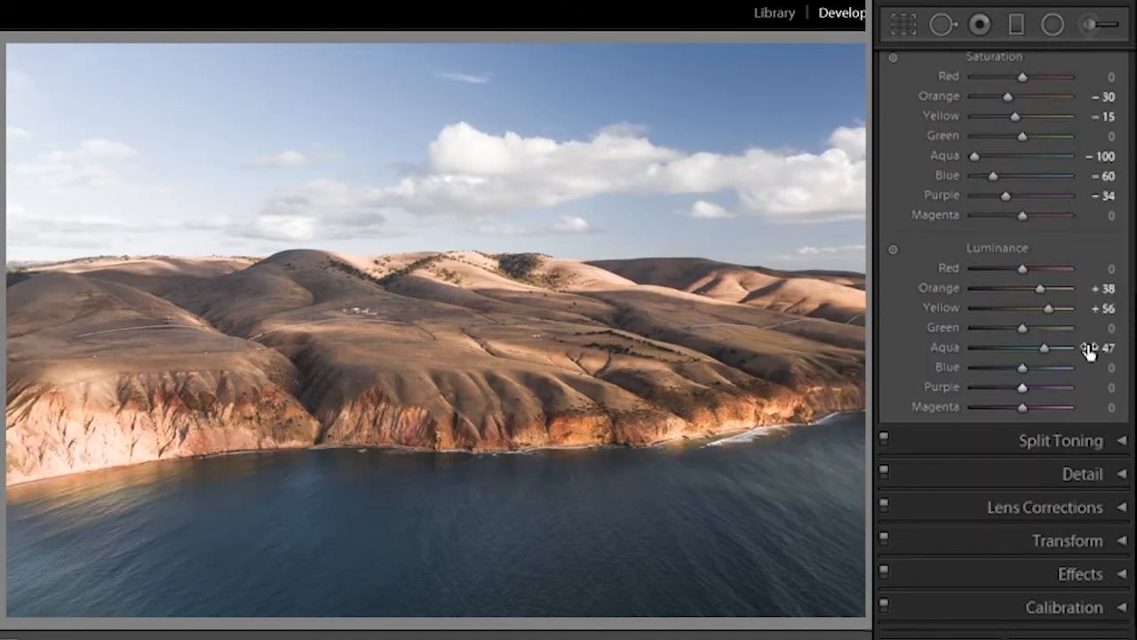
Step: Add a Highlight Priority post-crop vignette with amount -22, roundness +100 and feather 100
scroll(1067, 162, "up", 5)
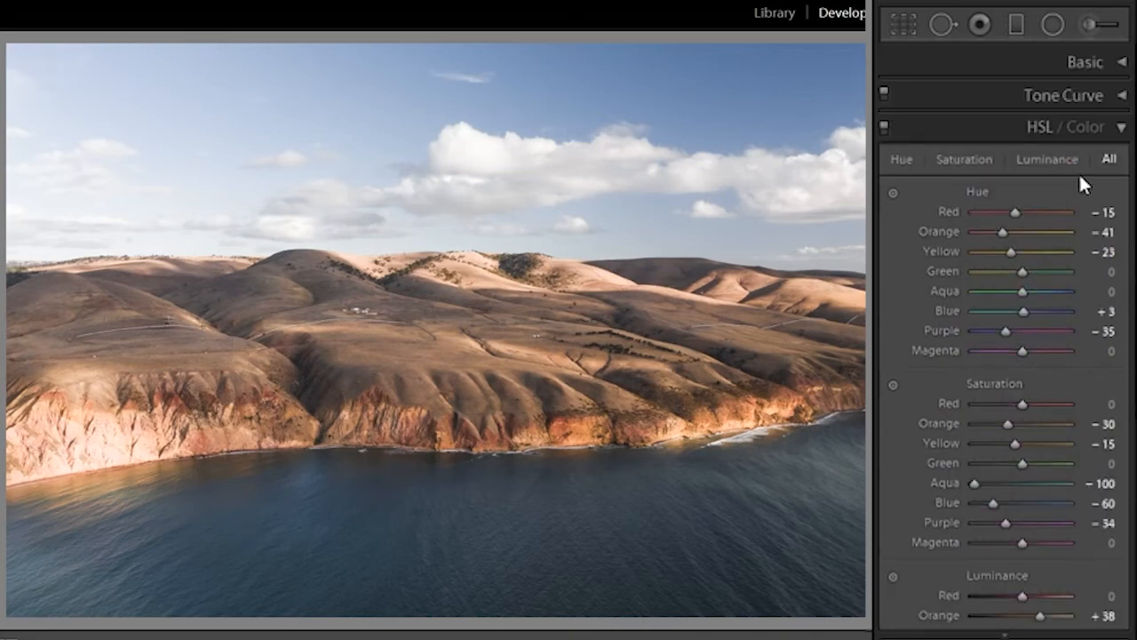
left_click(1121, 128)
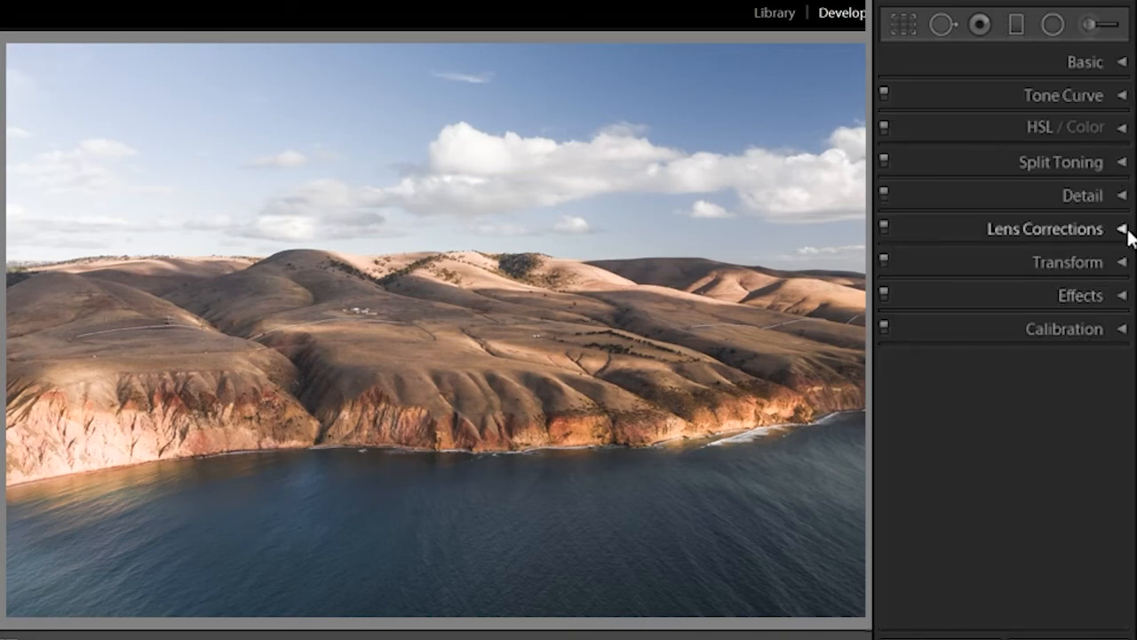
left_click(1122, 263)
left_click(1124, 229)
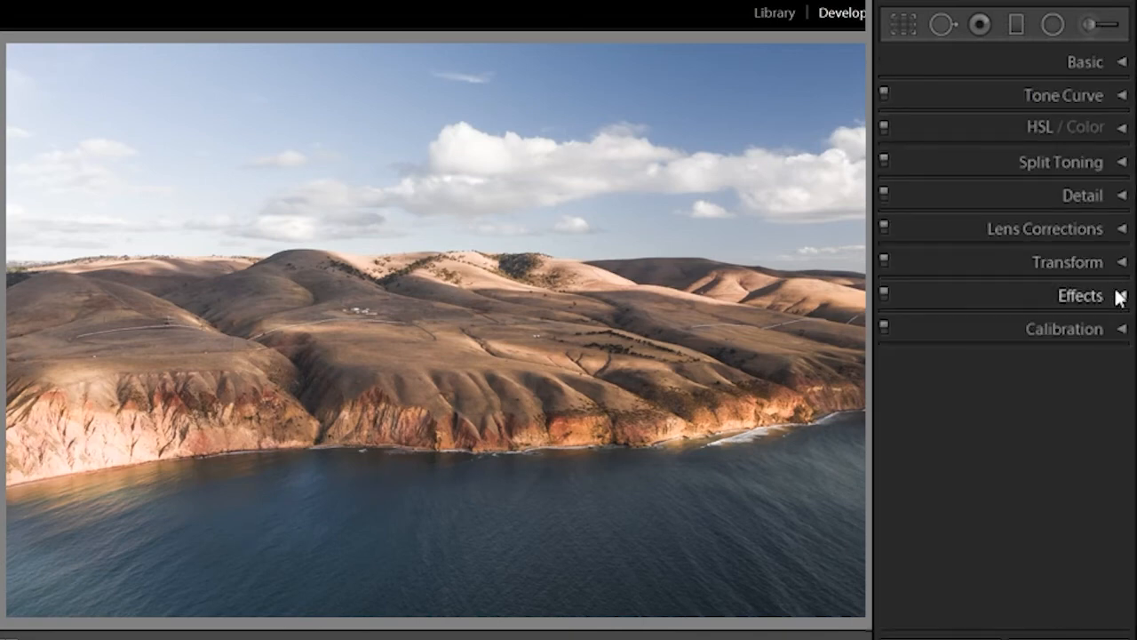
left_click(1096, 298)
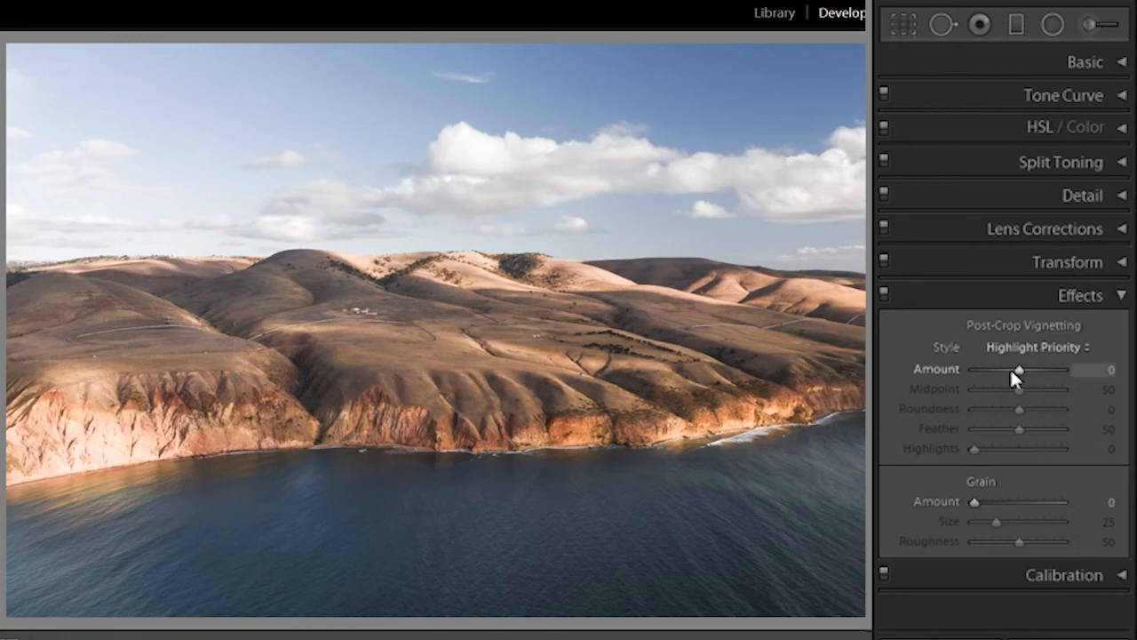
left_click_drag(1011, 368, 1009, 369)
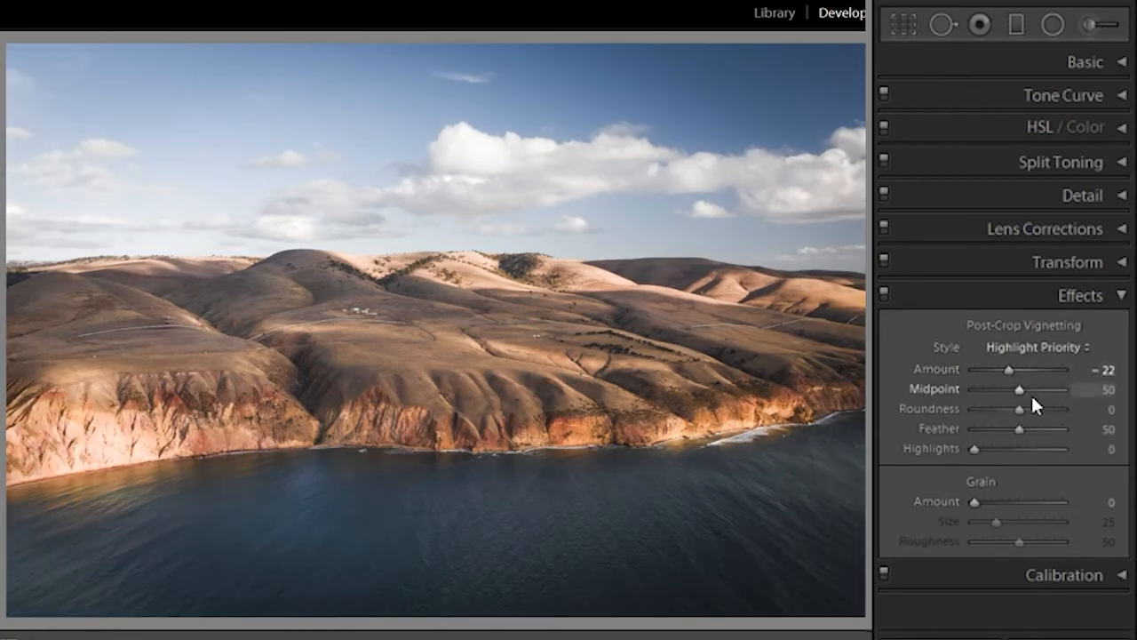
left_click_drag(1020, 409, 1094, 412)
left_click_drag(1020, 429, 1106, 430)
left_click(610, 289)
left_click(609, 290)
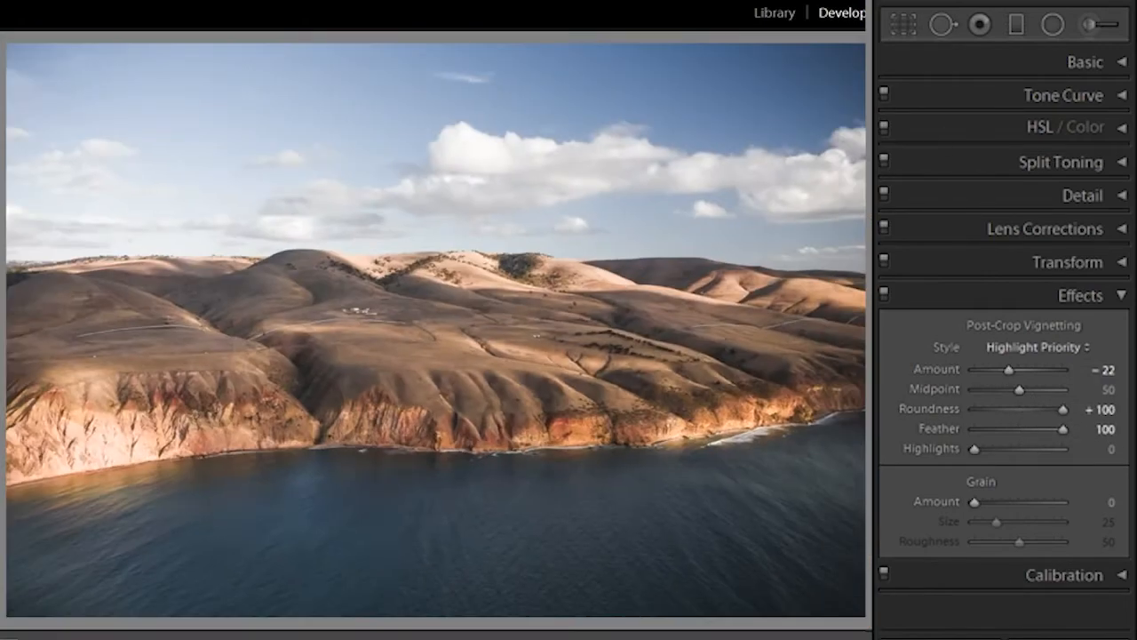
left_click(1121, 299)
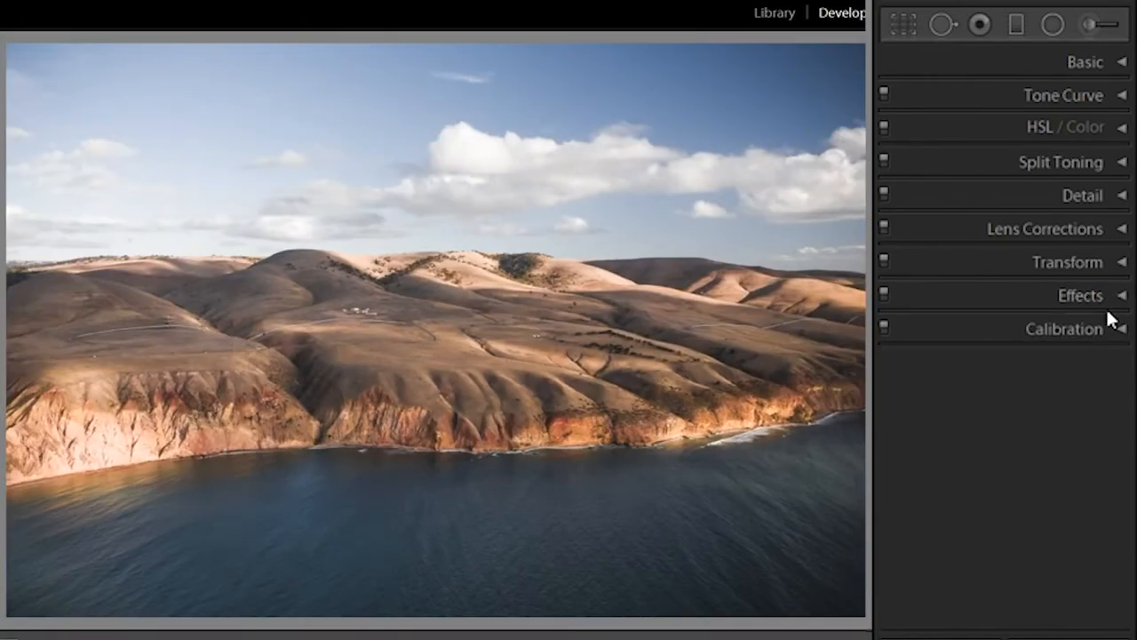
Step: Add a graduated filter darkening the photo from its upper-left corner, with exposure -1.48 and its lines tilted diagonally
left_click(1121, 61)
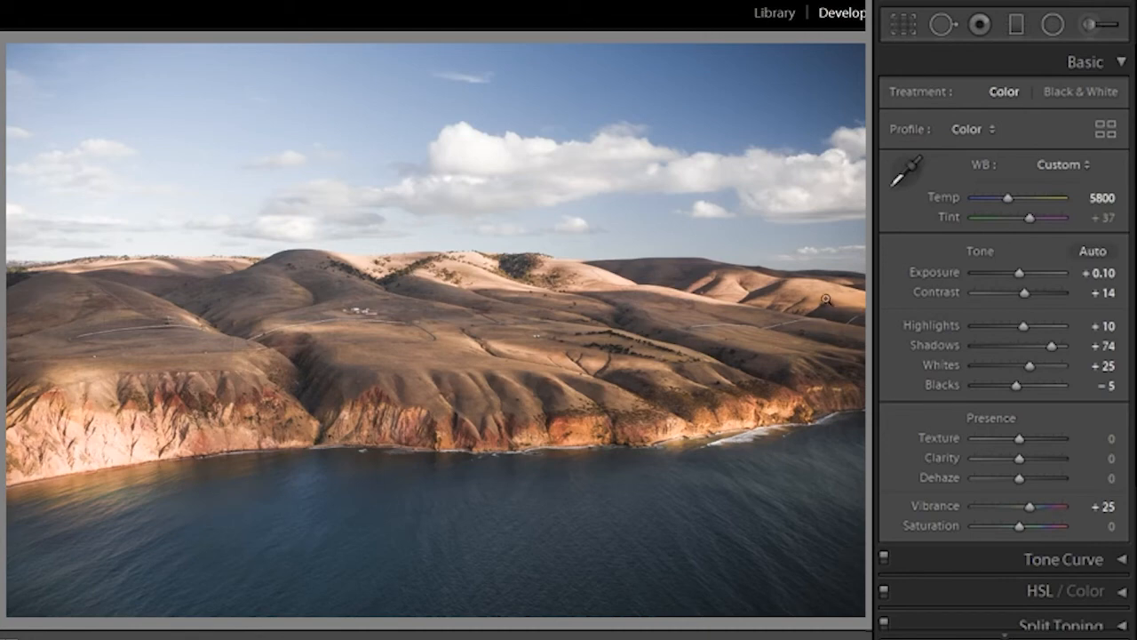
left_click(1013, 24)
left_click_drag(137, 112, 271, 629)
left_click_drag(1039, 183, 1002, 187)
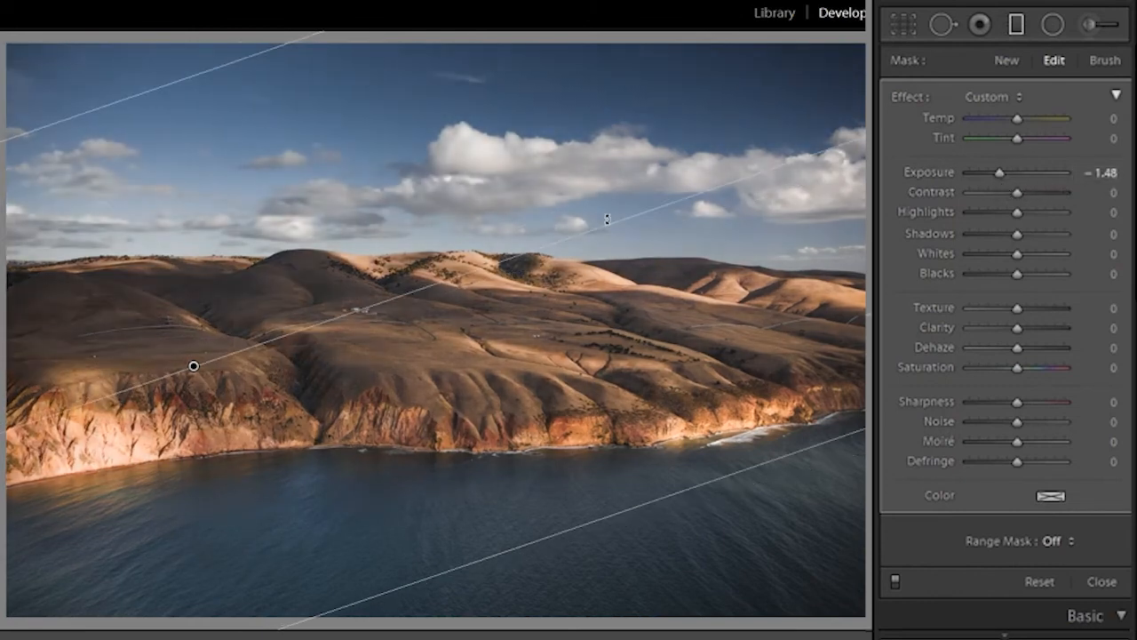
left_click_drag(609, 233, 590, 182)
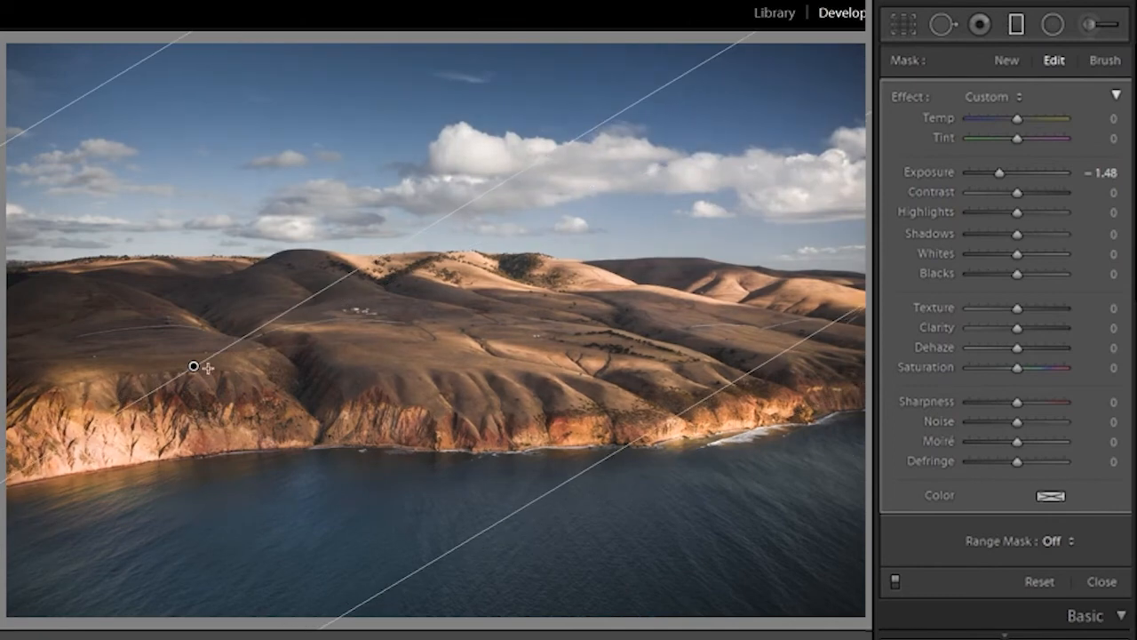
left_click_drag(210, 359, 219, 352)
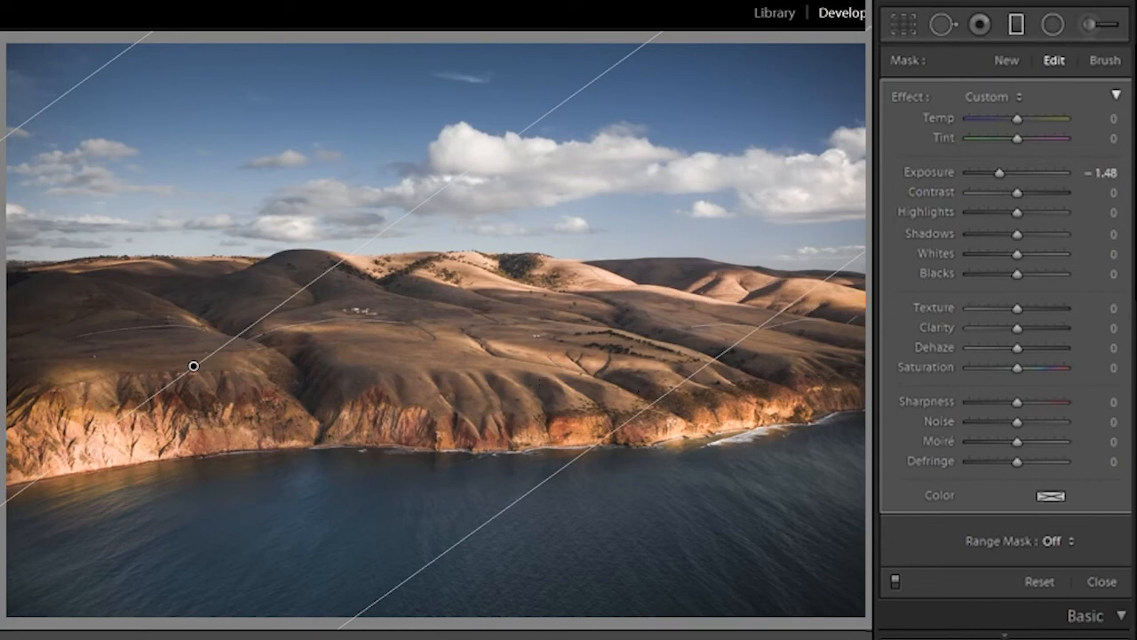
left_click(1016, 25)
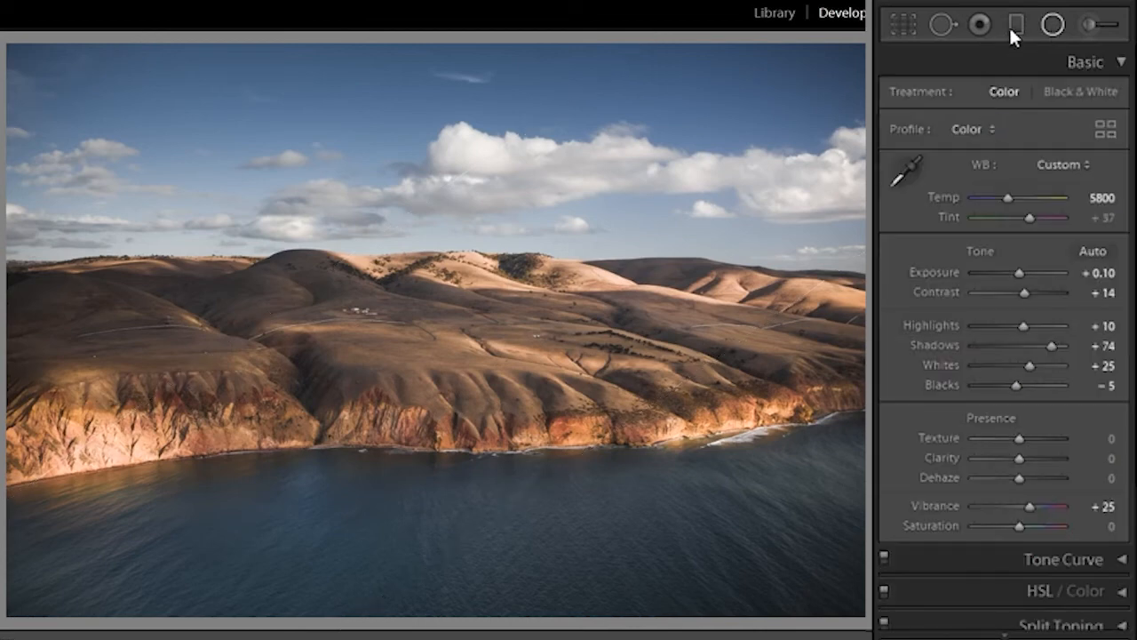
Step: Add a large inverted radial filter over the sky and hills on the photo's right side, with exposure 0.30
left_click(1053, 26)
mouse_move(832, 161)
left_mouse_down()
mouse_move(329, 373)
mouse_move(318, 389)
left_mouse_up()
mouse_move(594, 327)
left_mouse_down()
mouse_move(575, 409)
mouse_move(556, 418)
left_mouse_up()
left_click(1101, 173)
type(".3")
key("Return")
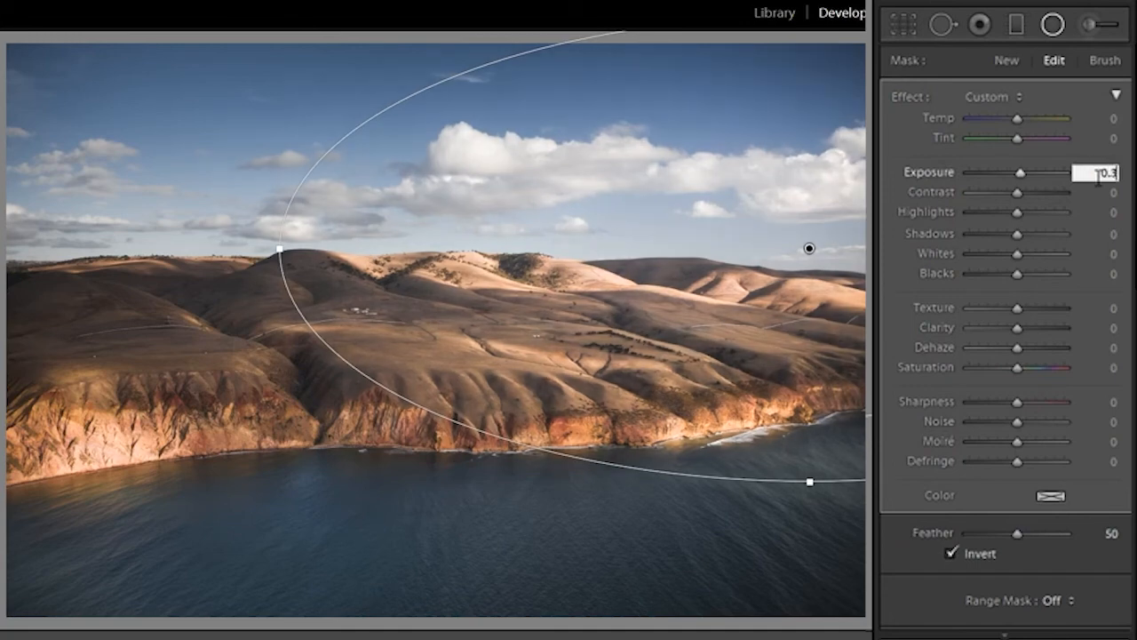
left_click(1052, 28)
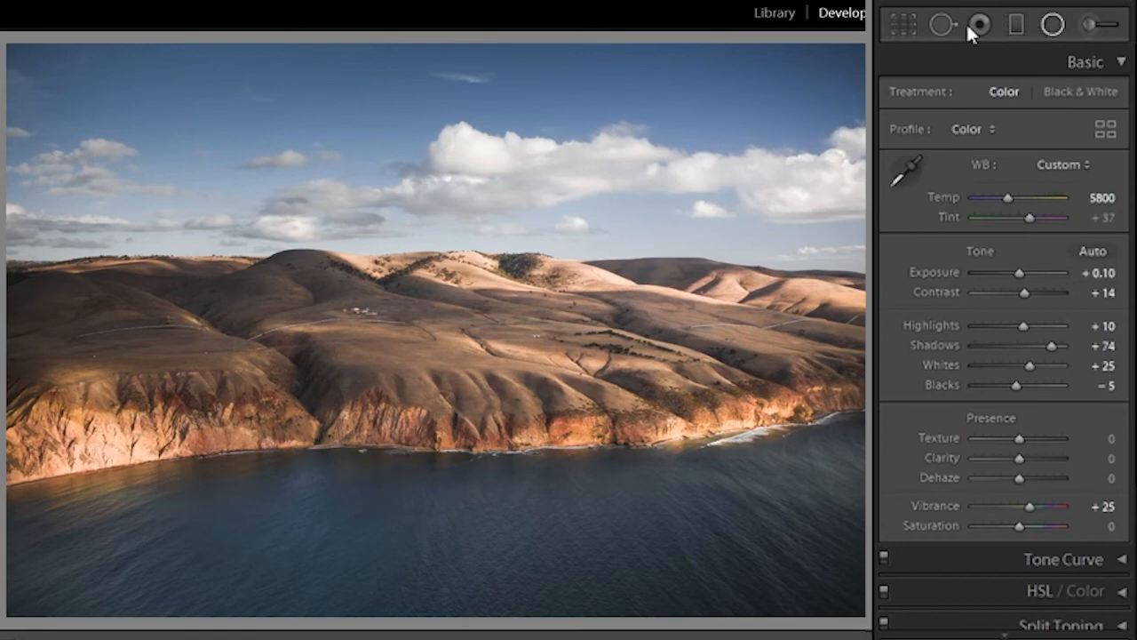
Step: Lower the radial filter's clarity to about -37
left_click(1052, 24)
left_click_drag(810, 248, 280, 481)
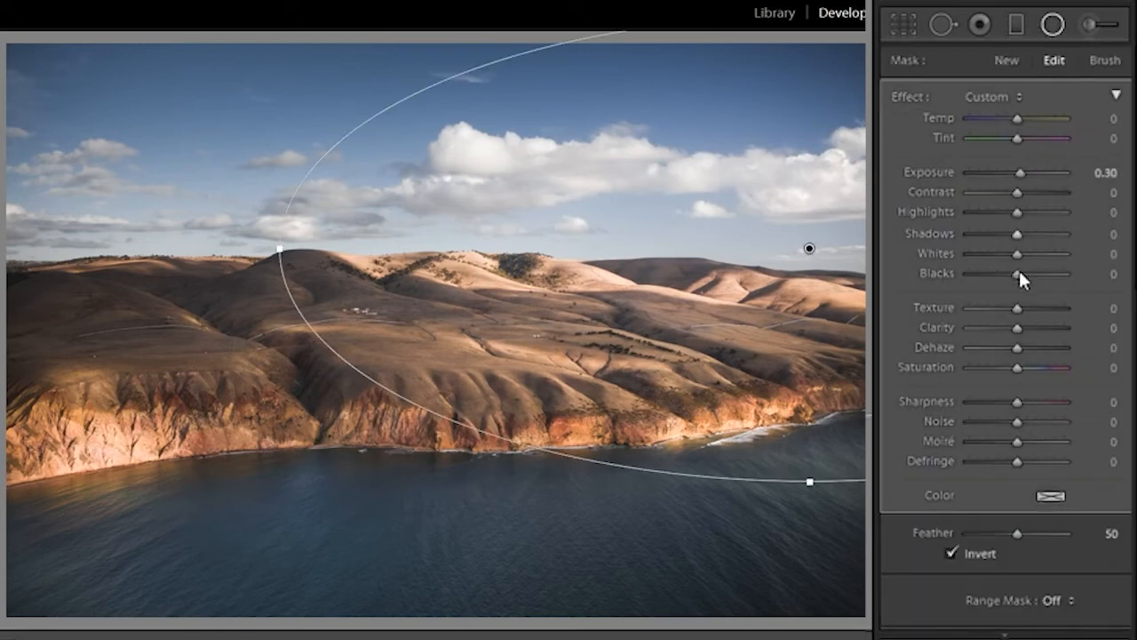
left_click_drag(1023, 327, 1003, 327)
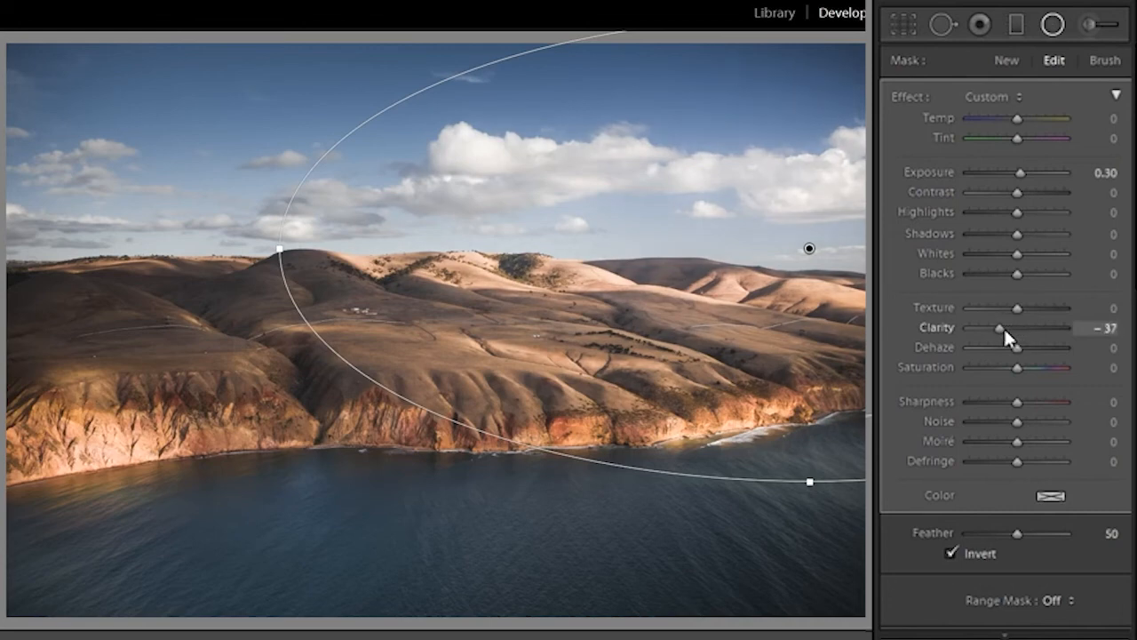
left_click(1053, 24)
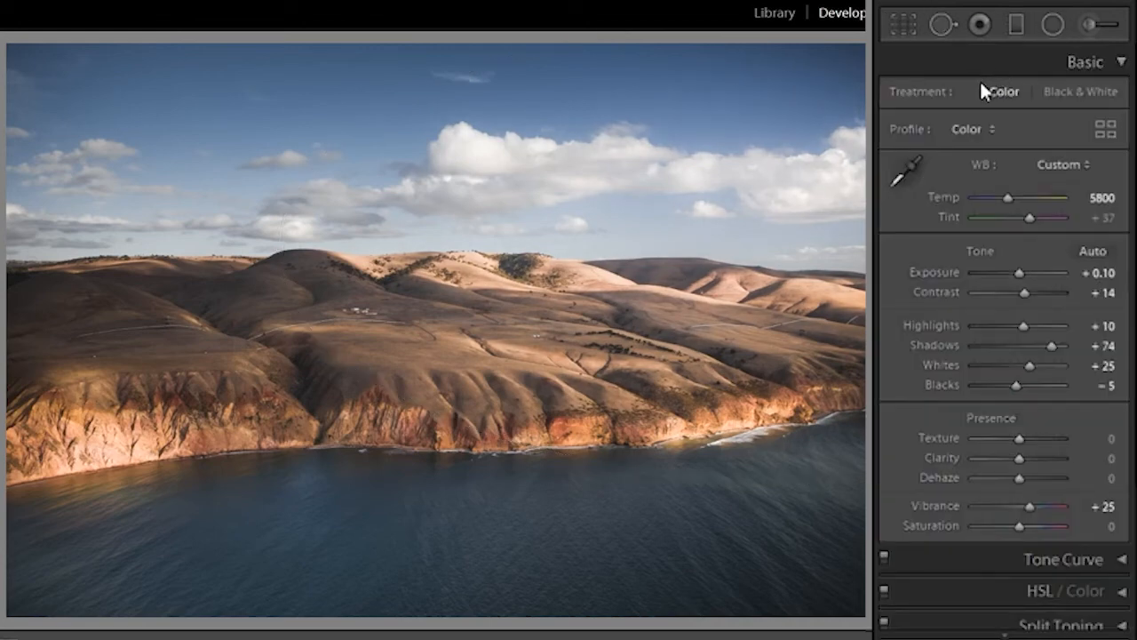
Step: Add a diagonal graduated filter from the photo's upper-right corner down toward the water, with exposure 0.5
left_click(1016, 24)
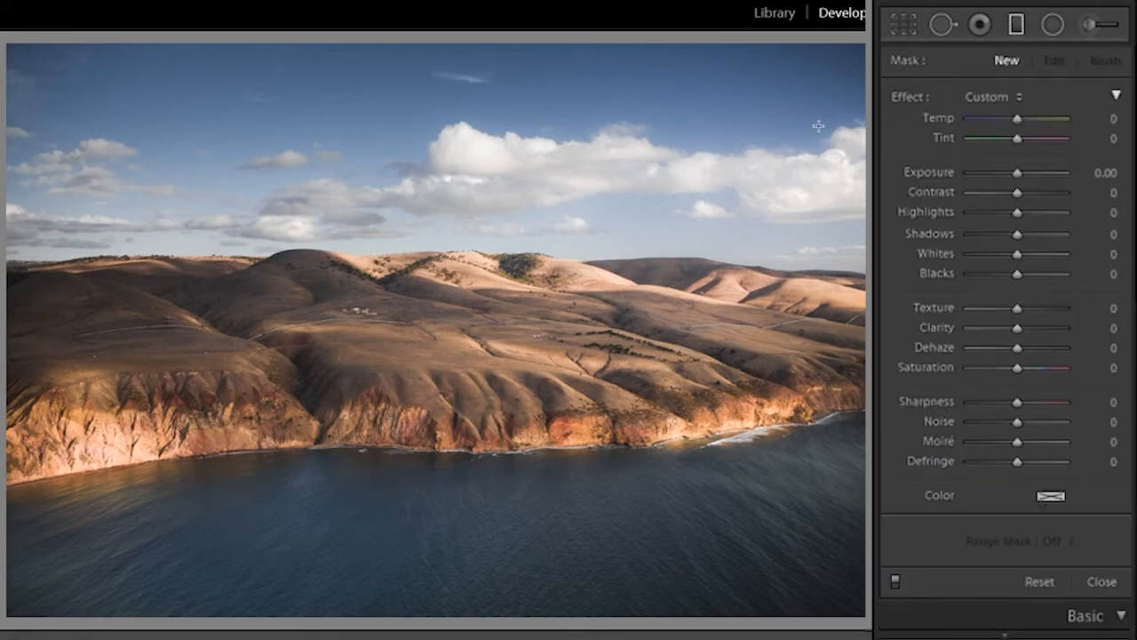
left_click_drag(824, 101, 609, 604)
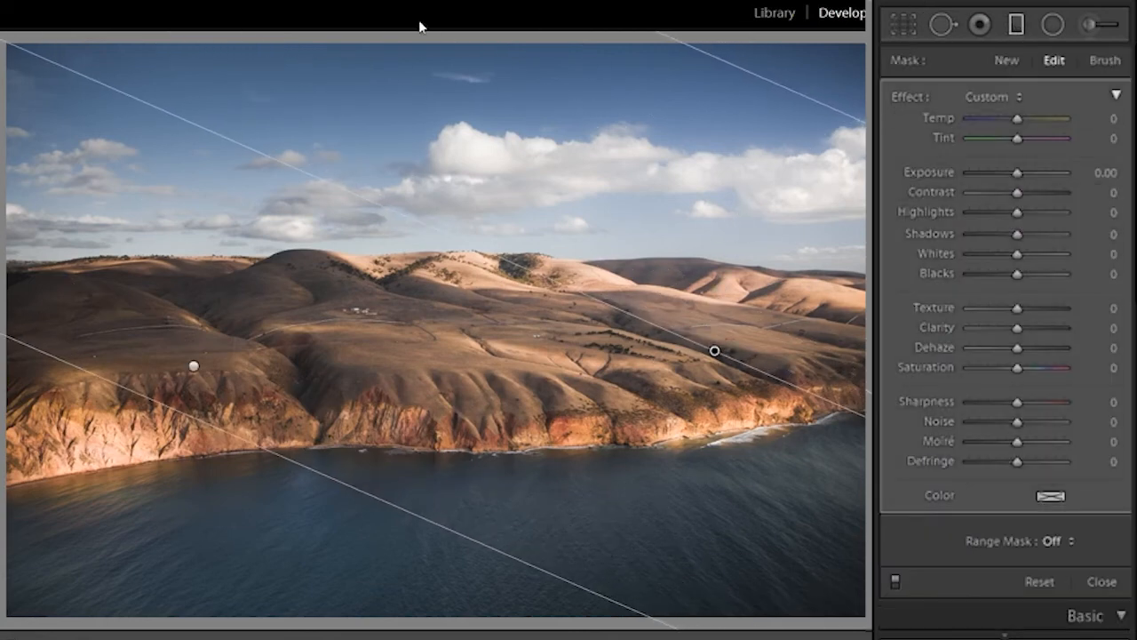
left_click(1102, 174)
type("0.8")
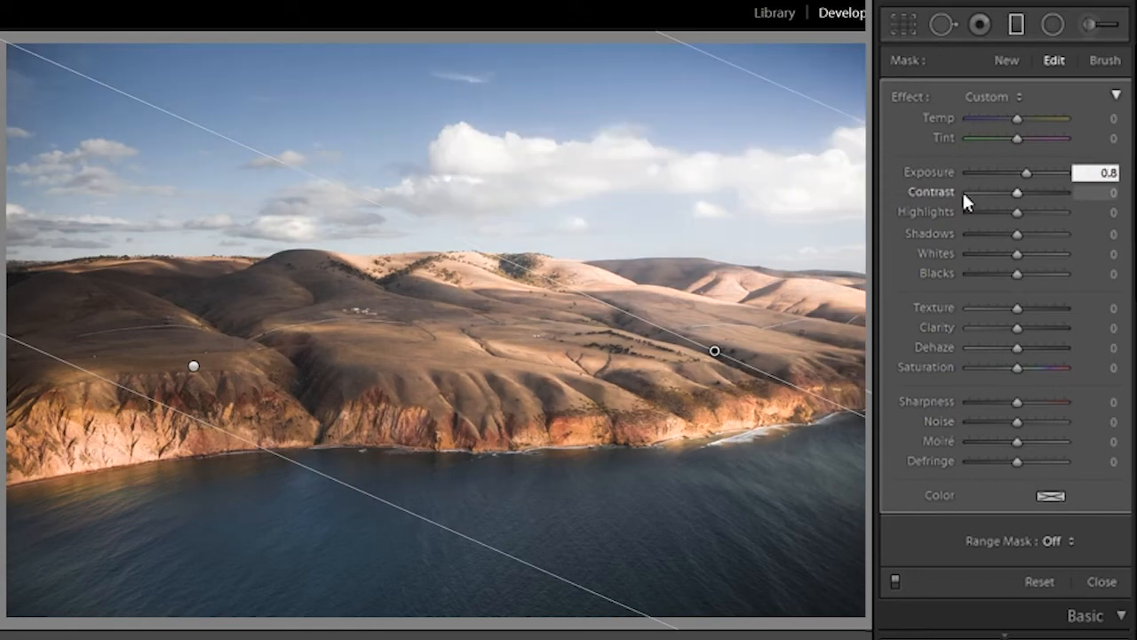
key("BackSpace")
type("6")
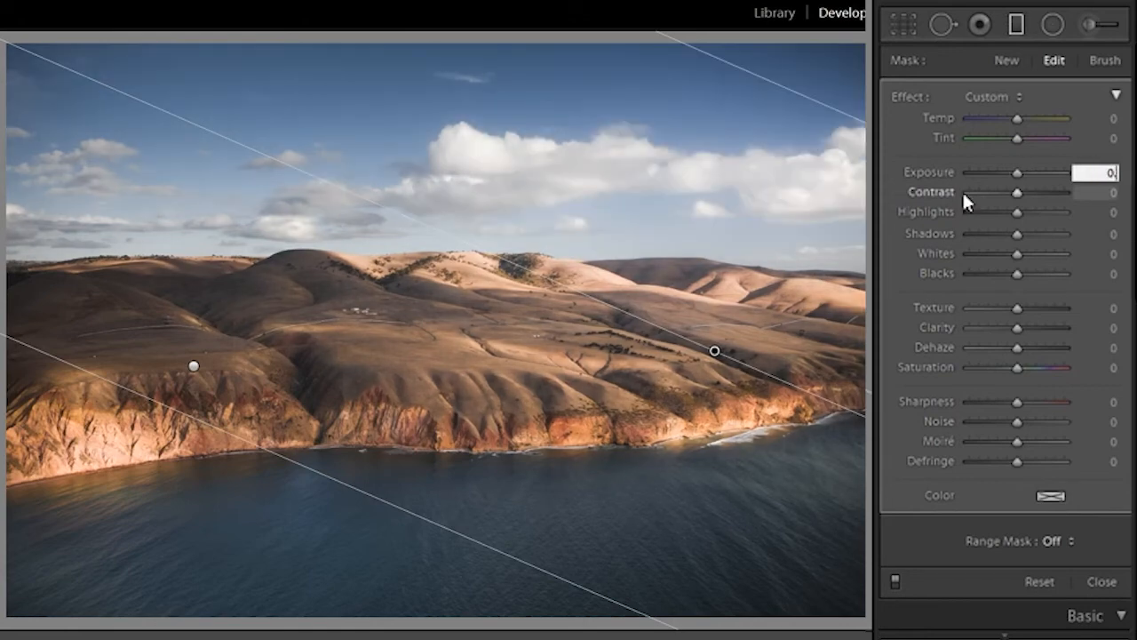
key("BackSpace")
type("5")
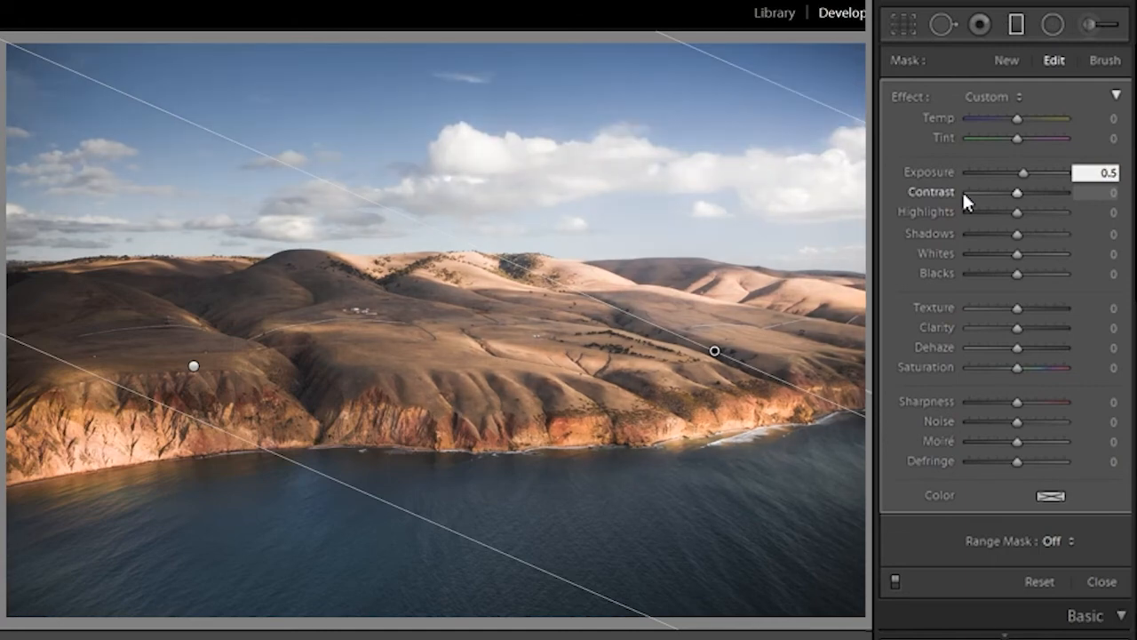
key("Return")
left_click(1018, 23)
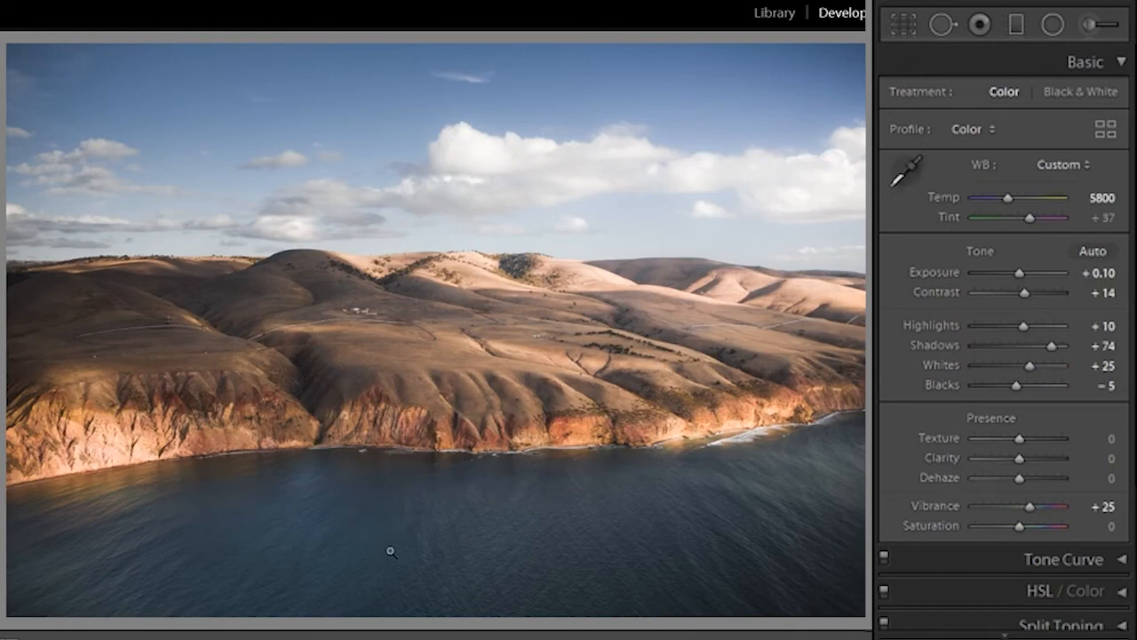
Step: Check the photo with its local filters and examine the water below the cliffs up close
left_click(430, 290)
left_click(430, 291)
left_click(30, 637)
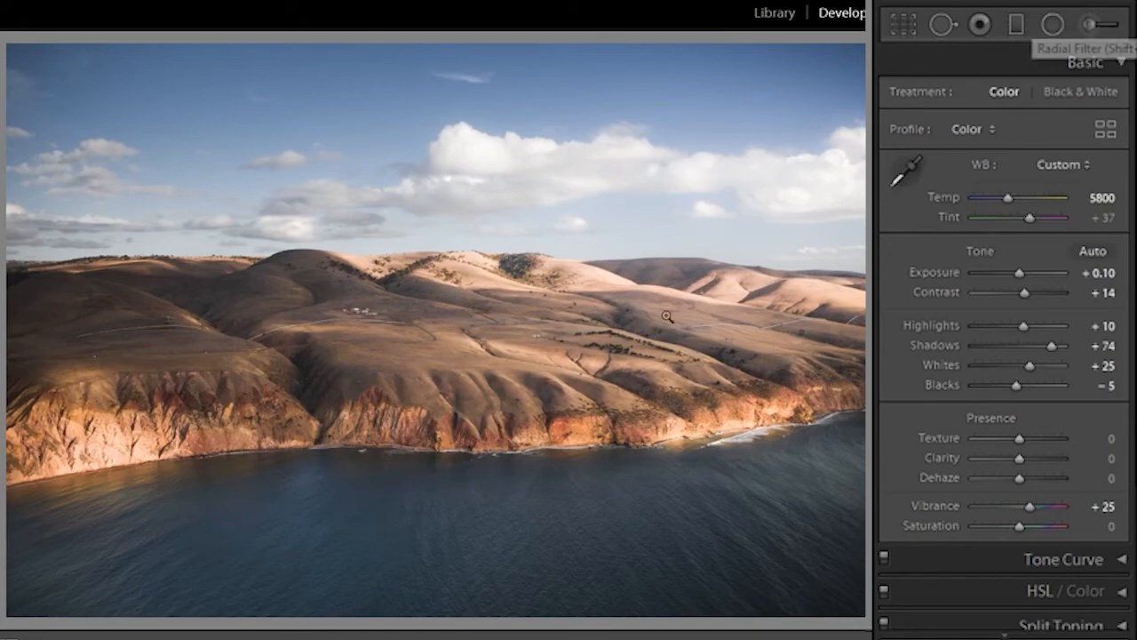
left_click_drag(373, 586, 231, 506)
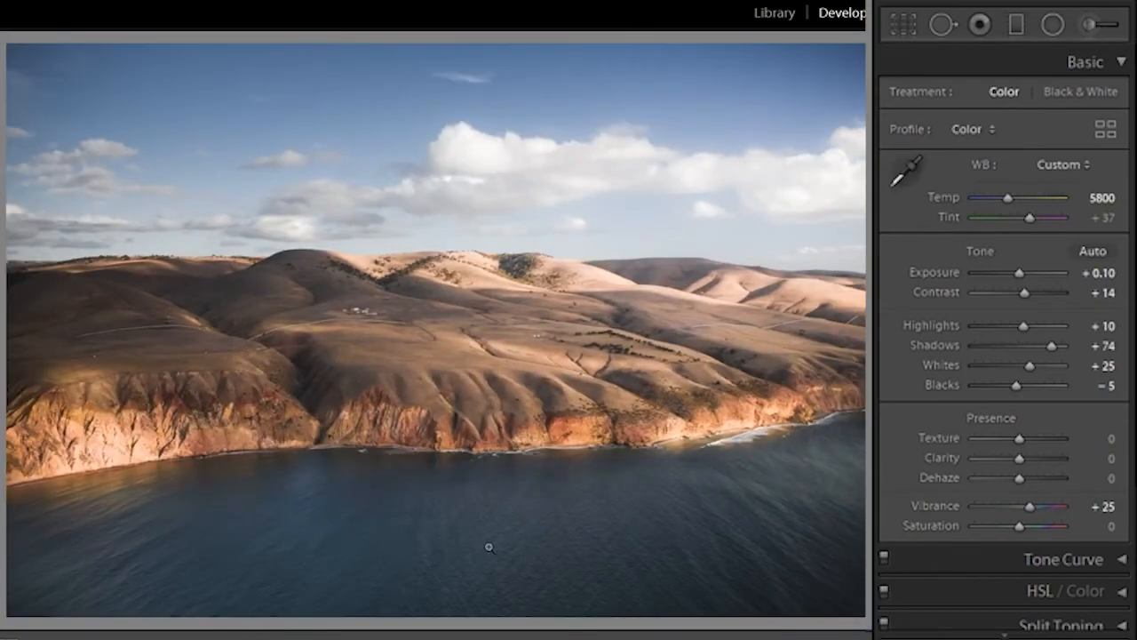
left_click(265, 498)
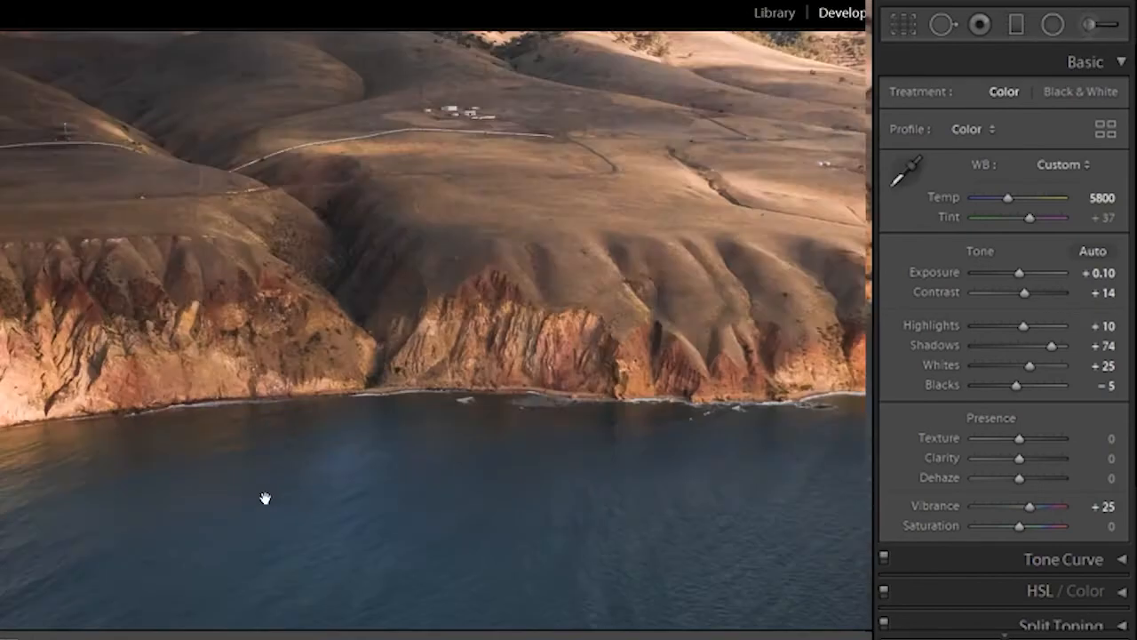
left_click(507, 452)
Step: Paint an auto-masked Adjustment Brush mask over all the water, reducing the brush size from 14 to 7 near the shoreline, and hide the overlay
left_click(1088, 27)
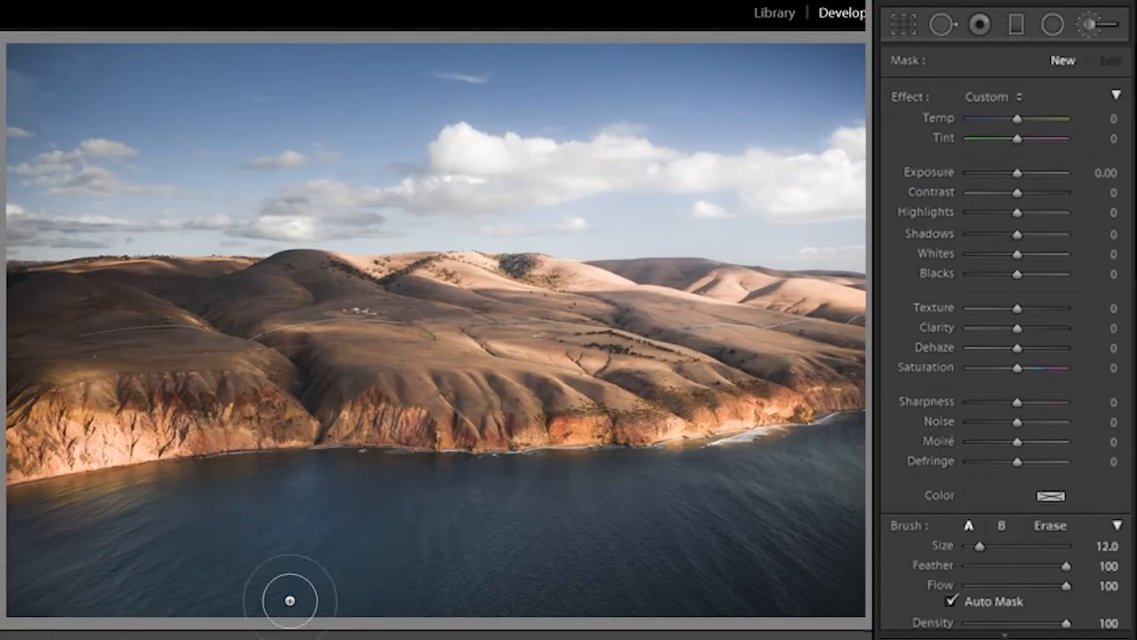
scroll(144, 559, "up", 2)
mouse_move(107, 554)
left_mouse_down()
mouse_move(390, 553)
mouse_move(171, 586)
mouse_move(247, 579)
mouse_move(98, 575)
mouse_move(149, 601)
mouse_move(562, 595)
mouse_move(453, 594)
mouse_move(809, 609)
mouse_move(728, 599)
mouse_move(859, 564)
mouse_move(650, 578)
mouse_move(752, 557)
left_mouse_up()
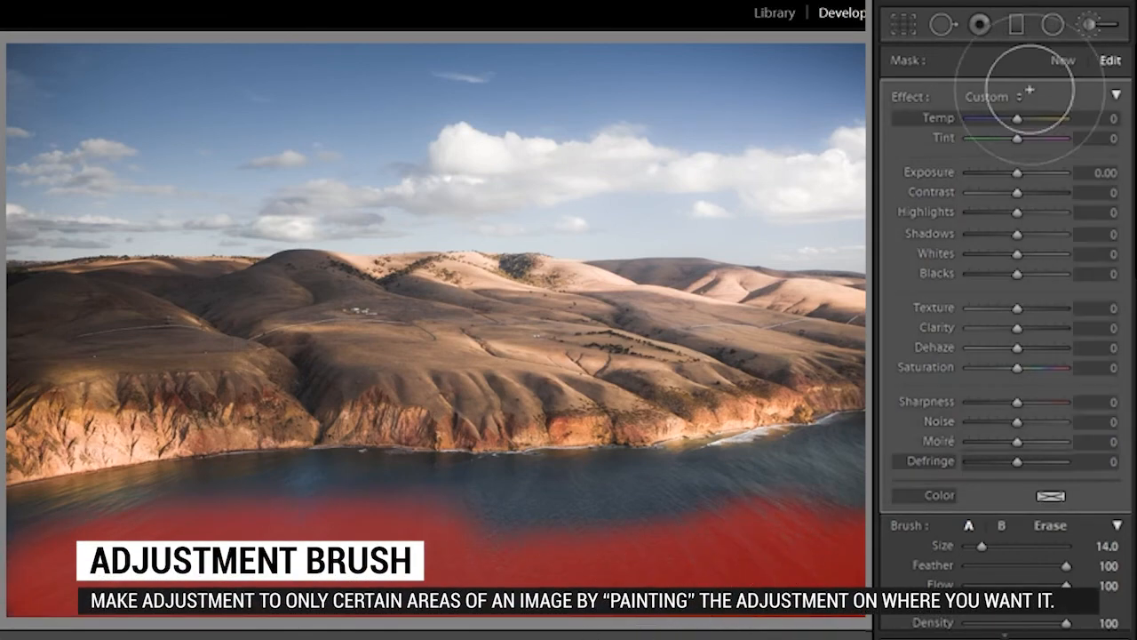
scroll(444, 553, "down", 3)
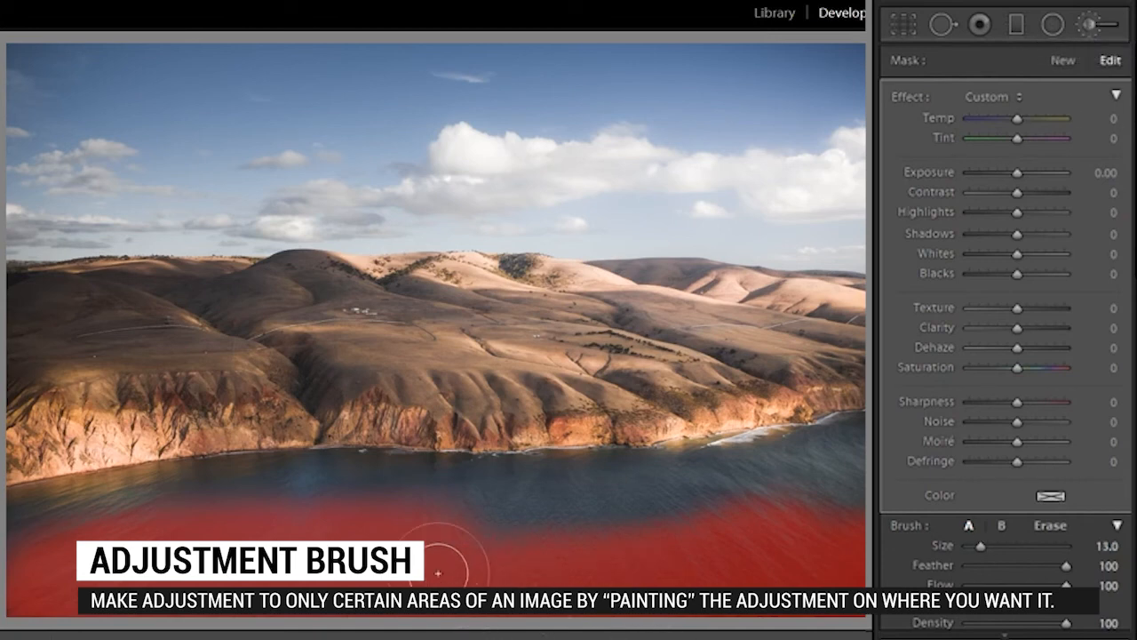
scroll(26, 559, "down", 4)
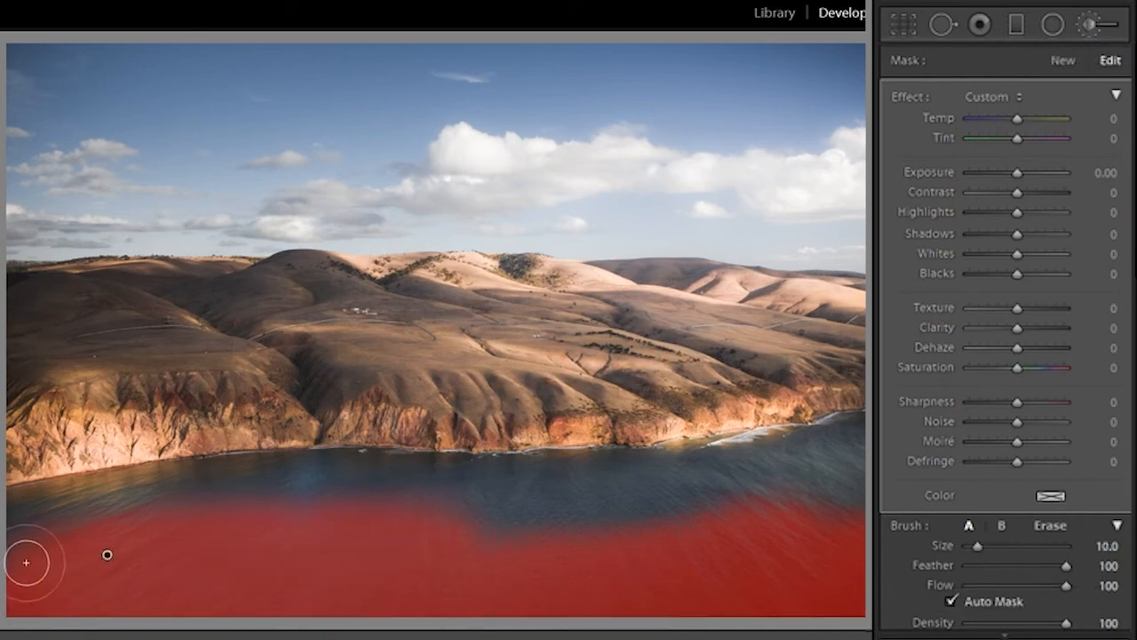
mouse_move(51, 513)
left_mouse_down()
mouse_move(135, 511)
mouse_move(183, 491)
mouse_move(26, 502)
left_mouse_up()
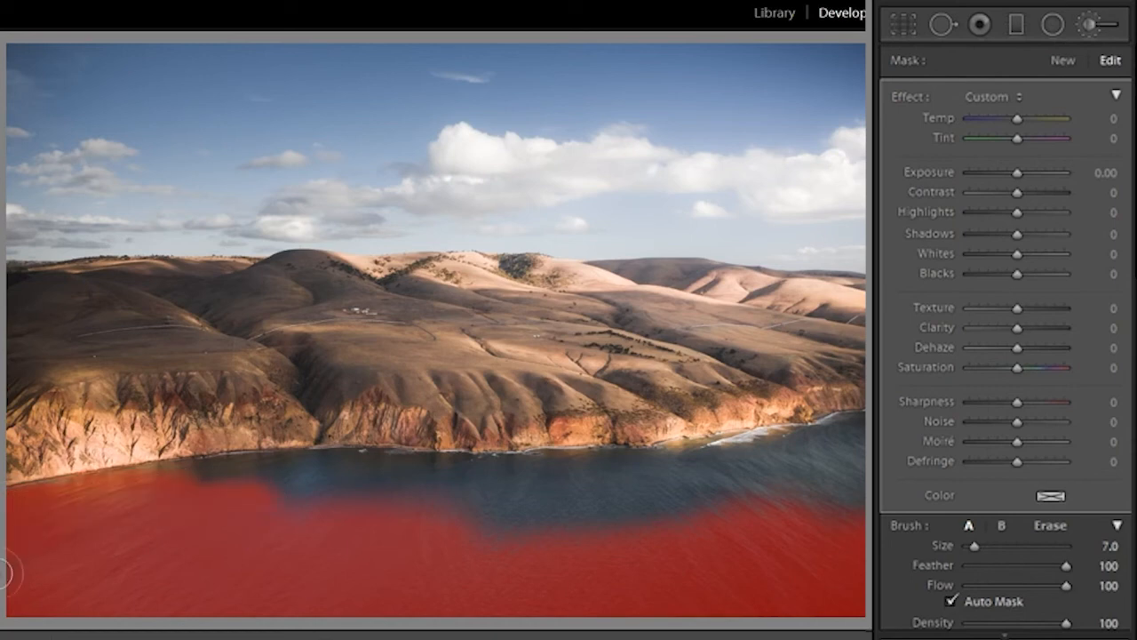
mouse_move(257, 507)
left_mouse_down()
mouse_move(234, 483)
mouse_move(265, 472)
mouse_move(98, 495)
mouse_move(425, 480)
mouse_move(268, 478)
mouse_move(396, 474)
mouse_move(333, 474)
mouse_move(498, 481)
mouse_move(525, 507)
mouse_move(481, 518)
mouse_move(505, 526)
mouse_move(807, 526)
mouse_move(834, 477)
mouse_move(788, 488)
mouse_move(820, 506)
mouse_move(860, 499)
mouse_move(860, 433)
mouse_move(777, 468)
mouse_move(736, 453)
mouse_move(659, 474)
mouse_move(514, 483)
mouse_move(724, 474)
mouse_move(698, 462)
mouse_move(853, 437)
left_mouse_up()
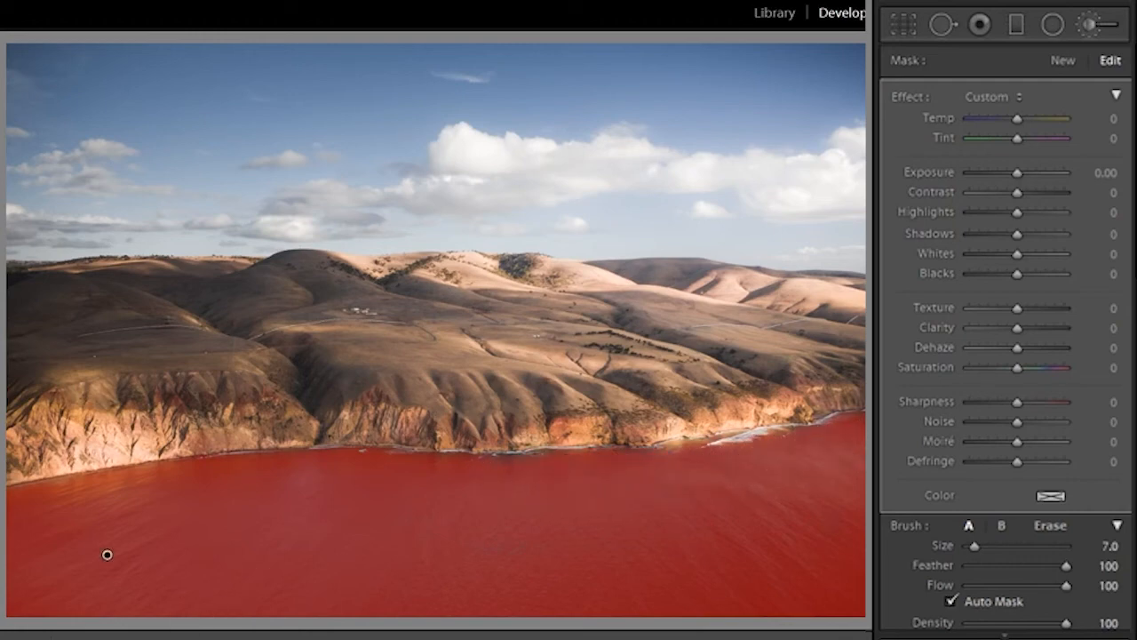
key("o")
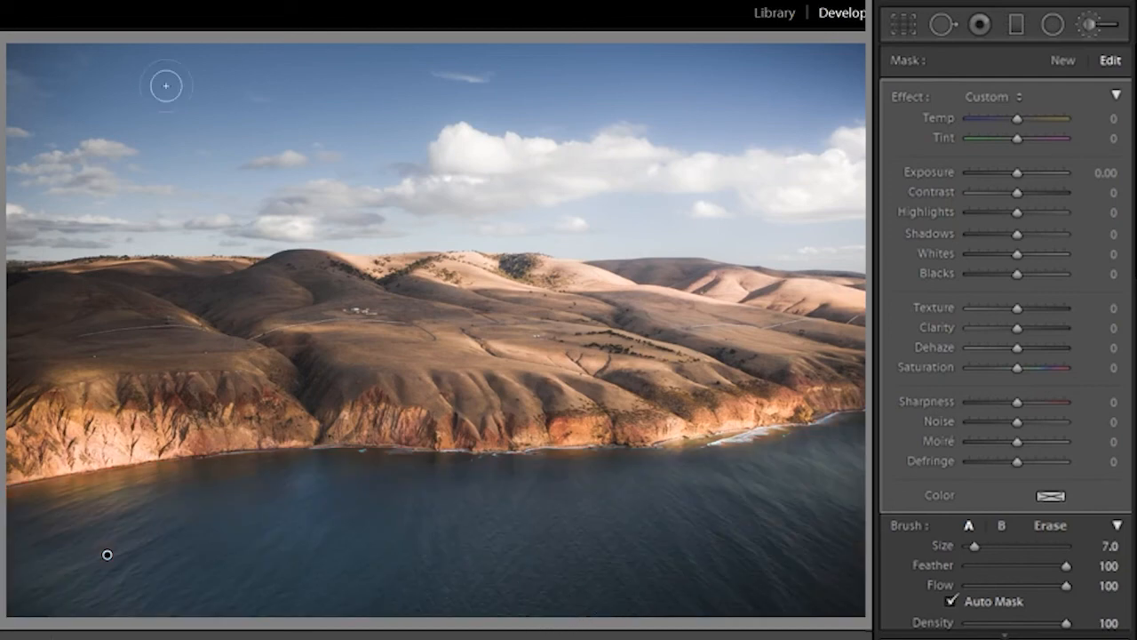
Step: Set the water mask's highlights to 100, whites to 70, blacks to -7 and texture to -20
left_click_drag(1020, 214, 1075, 213)
left_click_drag(1031, 247, 1050, 254)
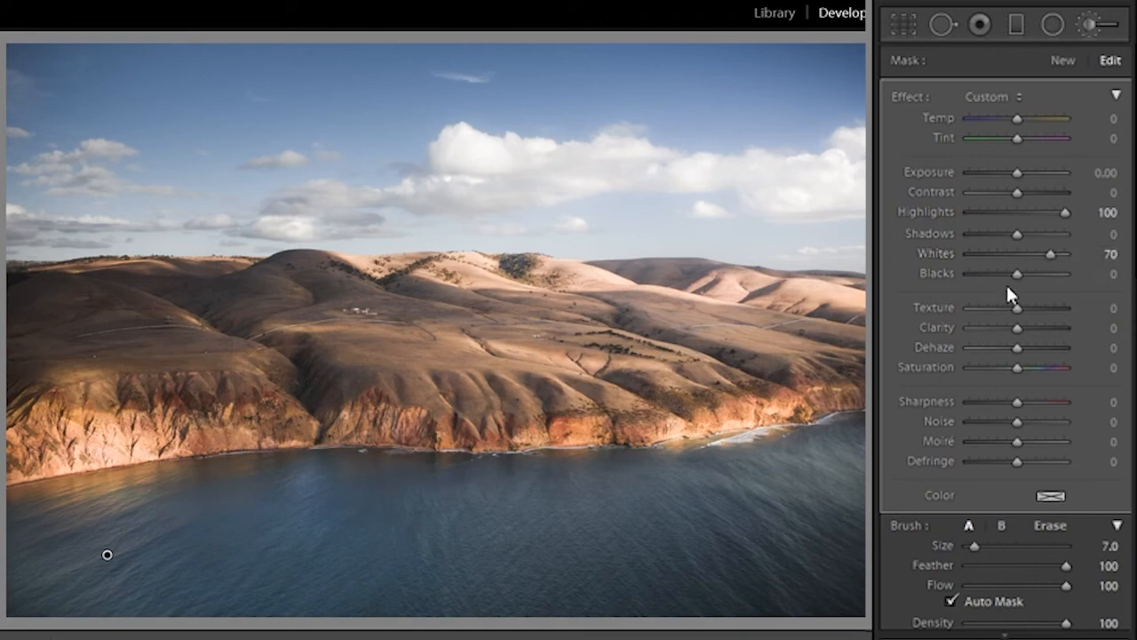
left_click_drag(1012, 272, 1009, 272)
left_click(1102, 307)
type("-20")
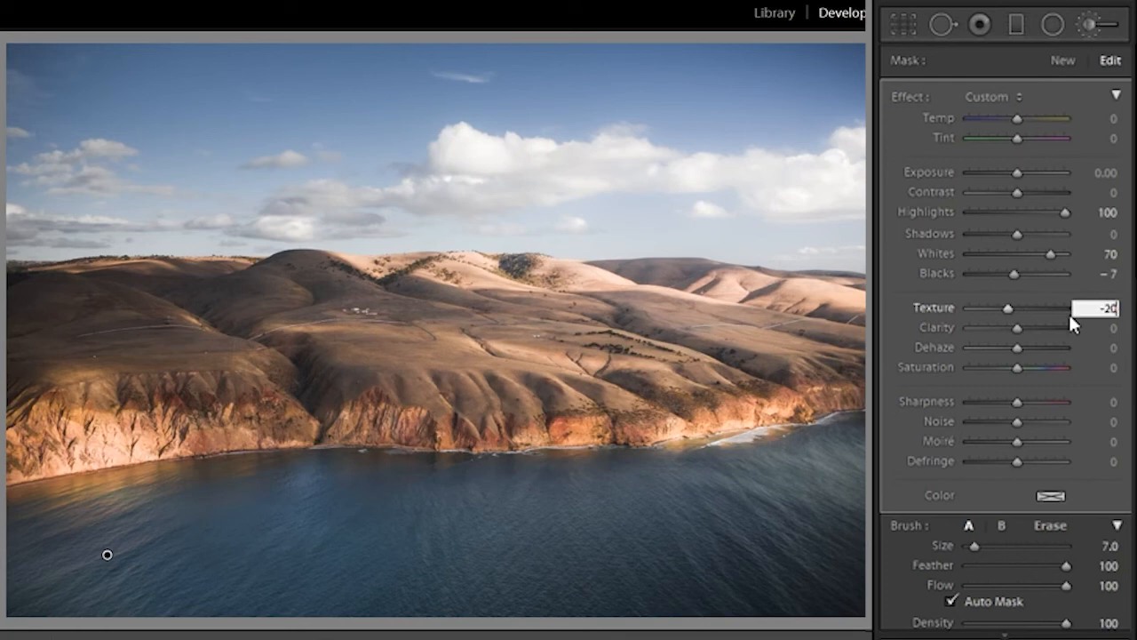
Step: Set the water mask's clarity to -20 and leave the Adjustment Brush
key("Return")
left_click(1099, 327)
type("-20")
key("Return")
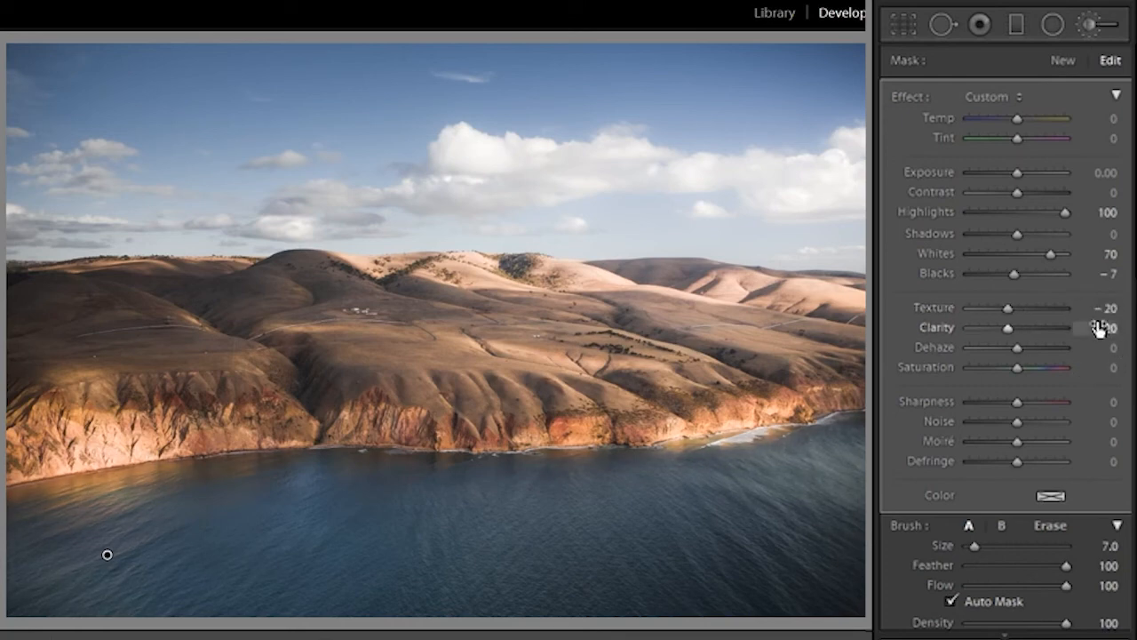
left_click(904, 636)
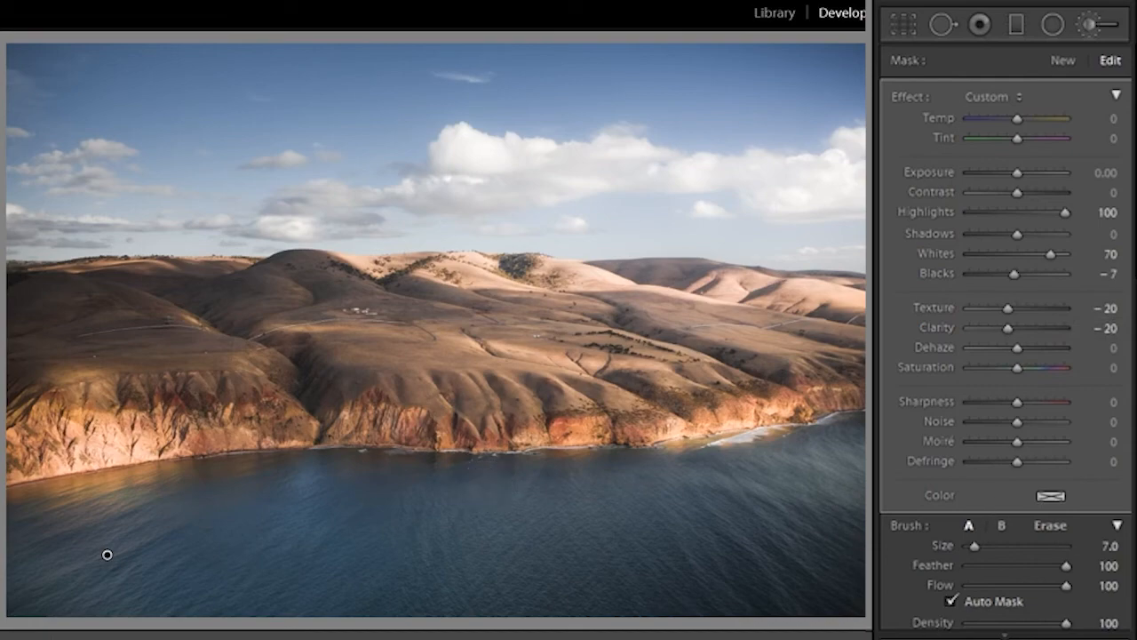
left_click(315, 446)
left_click_drag(314, 446, 401, 376)
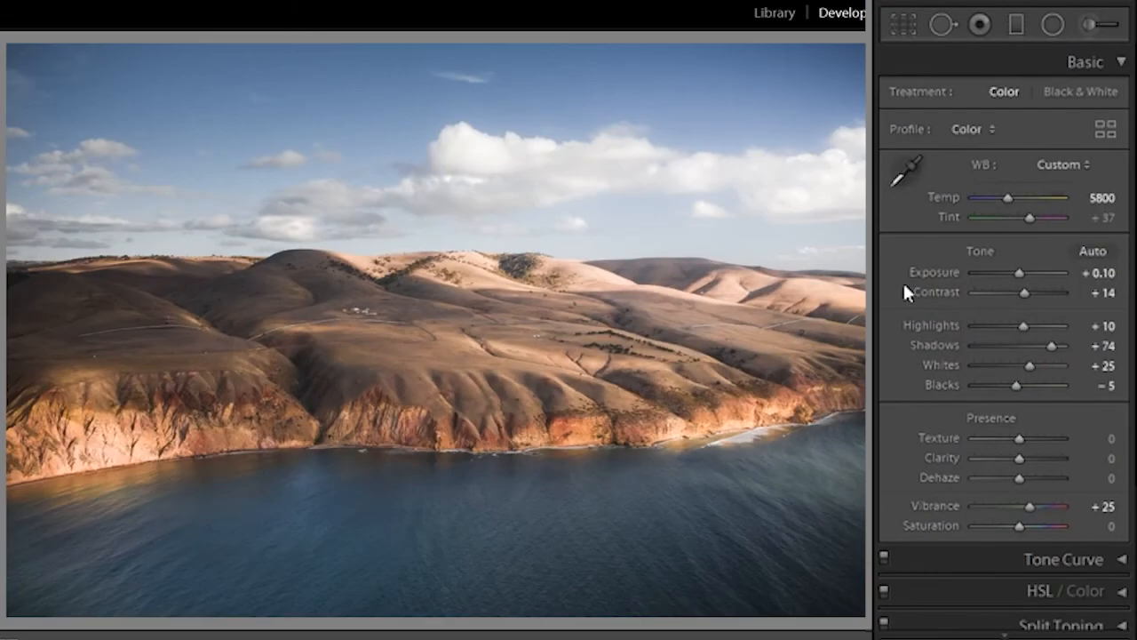
Step: Reselect the water brush mask, set its exposure to 0.17, and leave the Adjustment Brush
left_click(1097, 24)
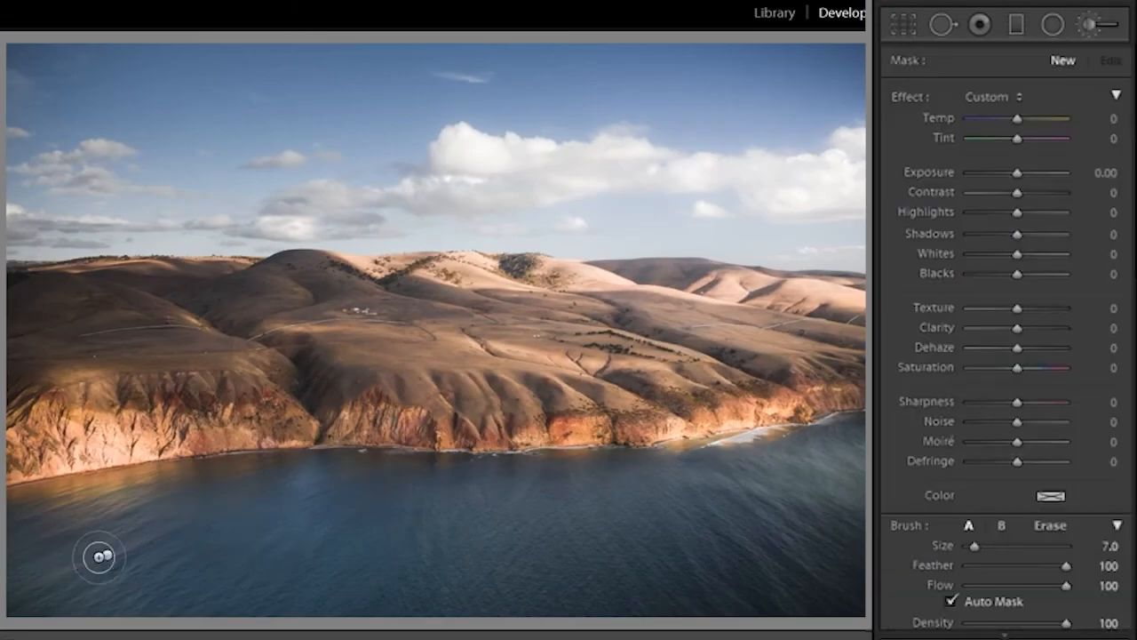
left_click(107, 555)
left_click_drag(1020, 171, 1023, 174)
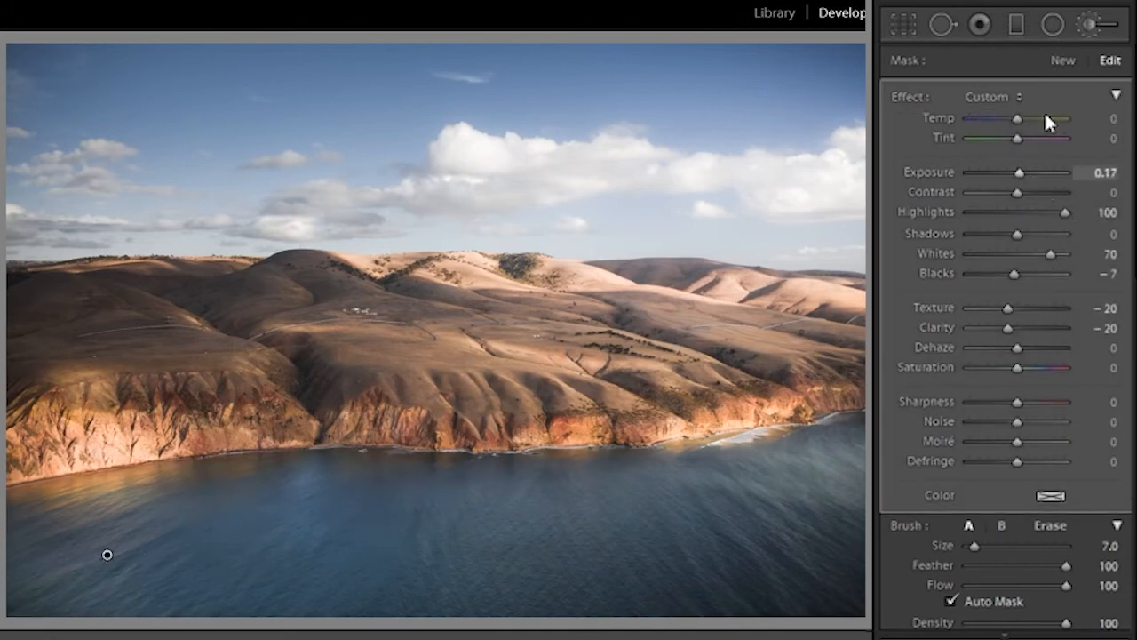
left_click(1095, 25)
left_click(904, 32)
left_click(905, 32)
Step: Raise the photo's HSL saturation to +30 for orange and +14 for yellow
scroll(993, 293, "down", 1)
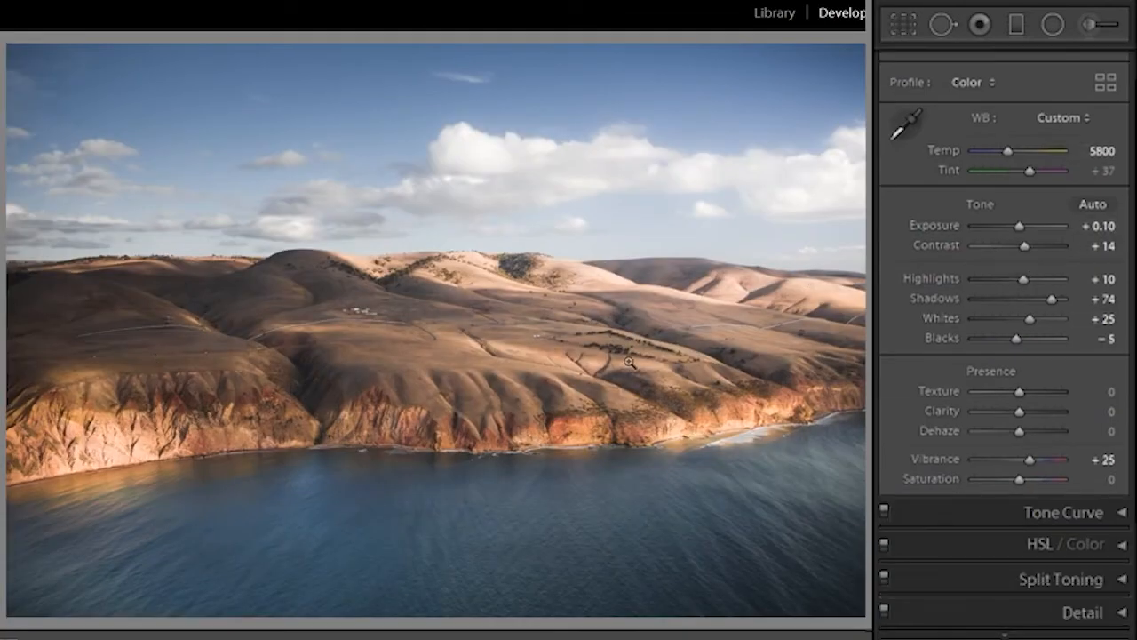
scroll(941, 319, "down", 3)
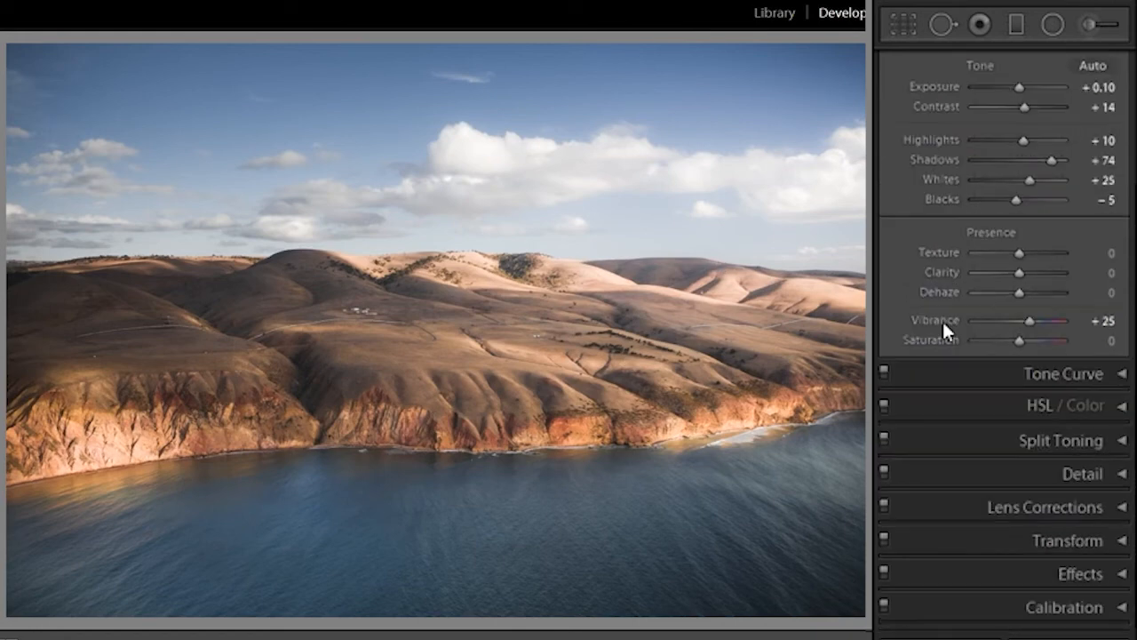
scroll(945, 318, "up", 4)
left_click(1120, 61)
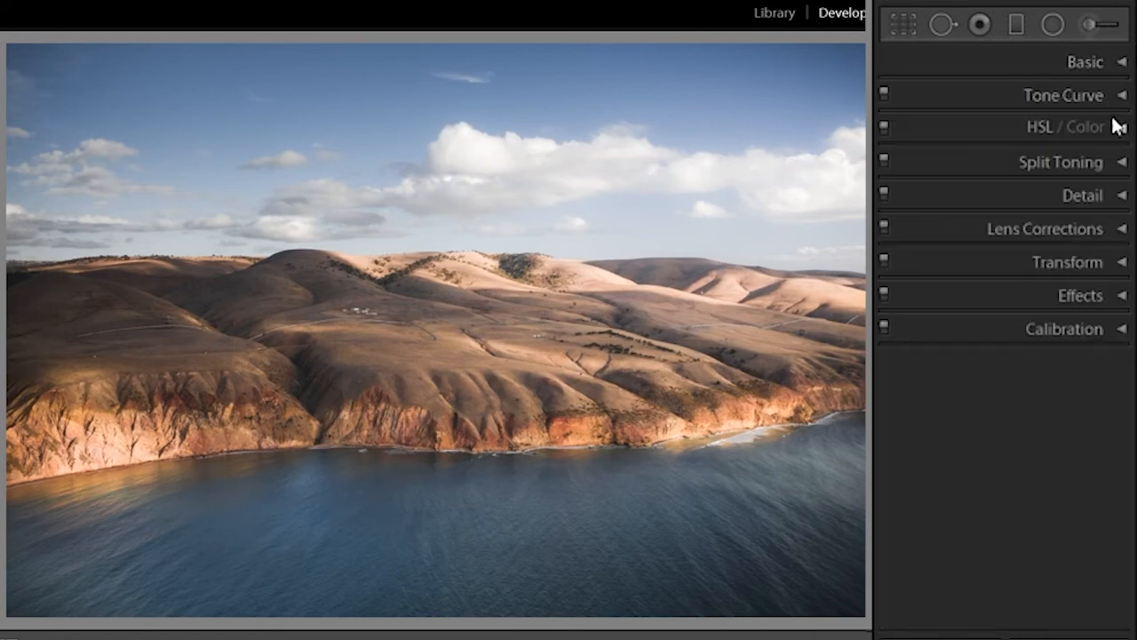
left_click(1118, 129)
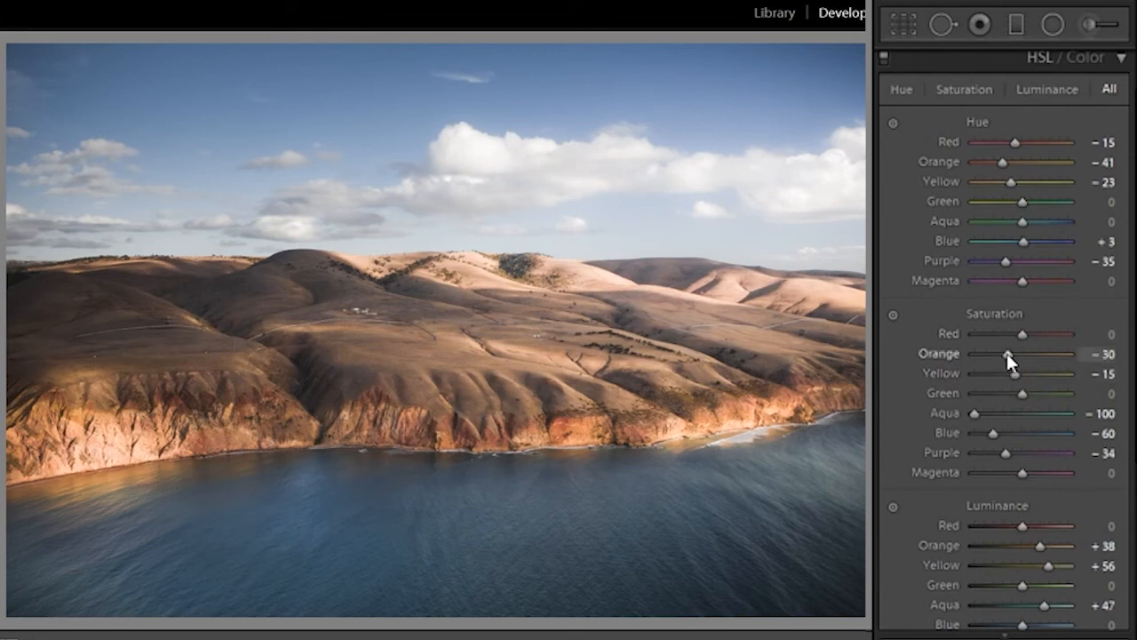
left_click_drag(1009, 353, 1029, 356)
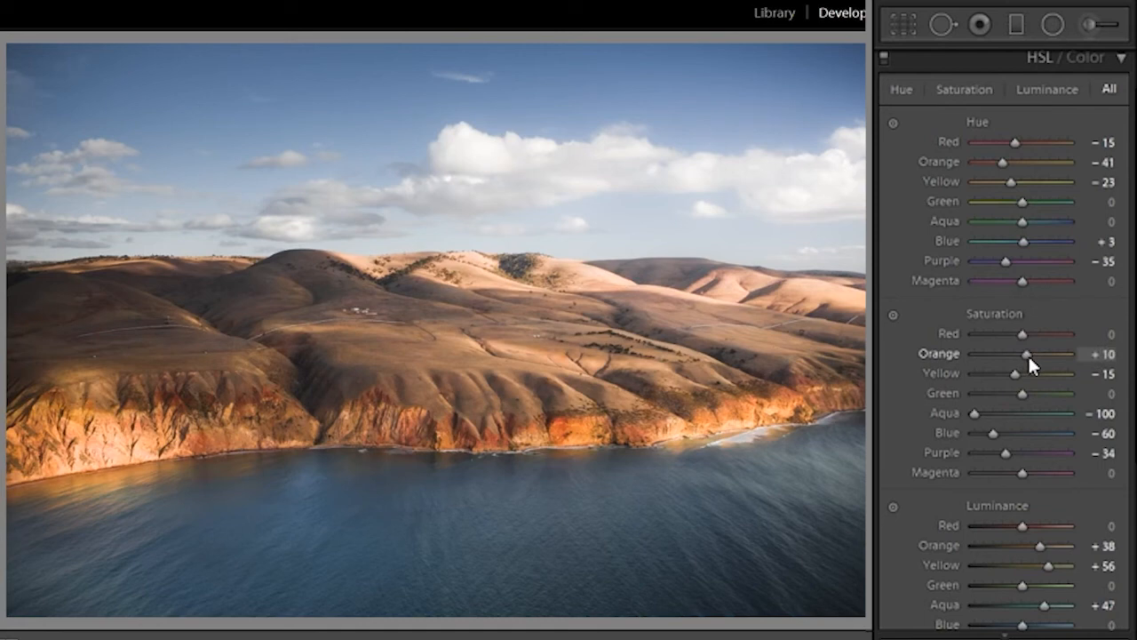
left_click_drag(1028, 354, 1037, 353)
left_click_drag(304, 358, 254, 359)
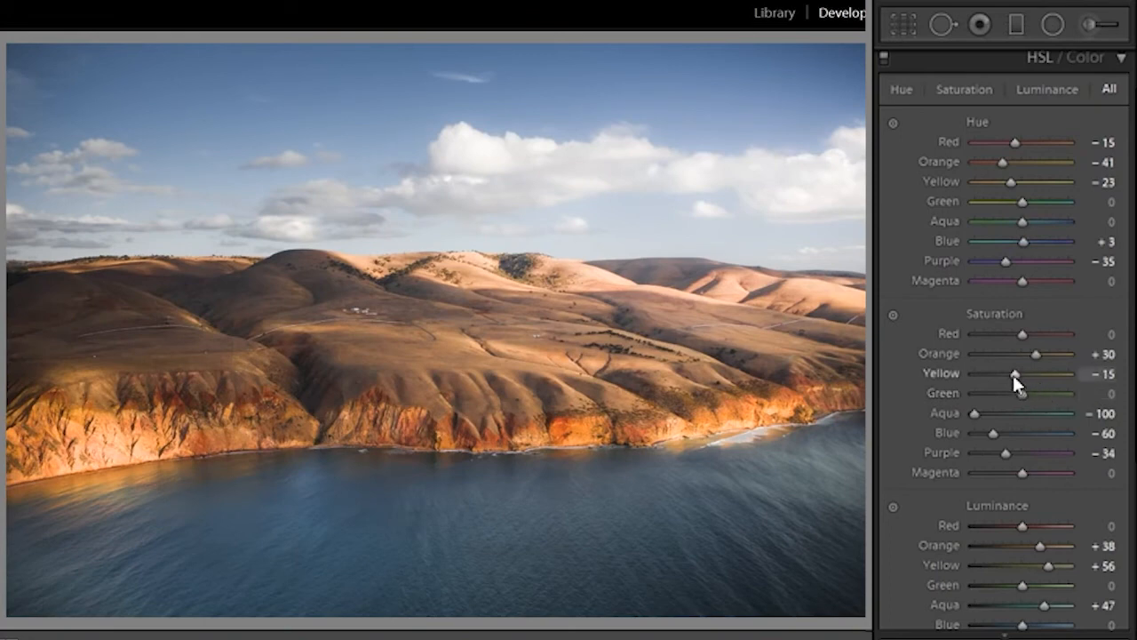
mouse_move(1016, 374)
left_mouse_down()
mouse_move(1028, 371)
mouse_move(1016, 372)
mouse_move(1029, 382)
left_mouse_up()
left_click(417, 331)
left_click(417, 331)
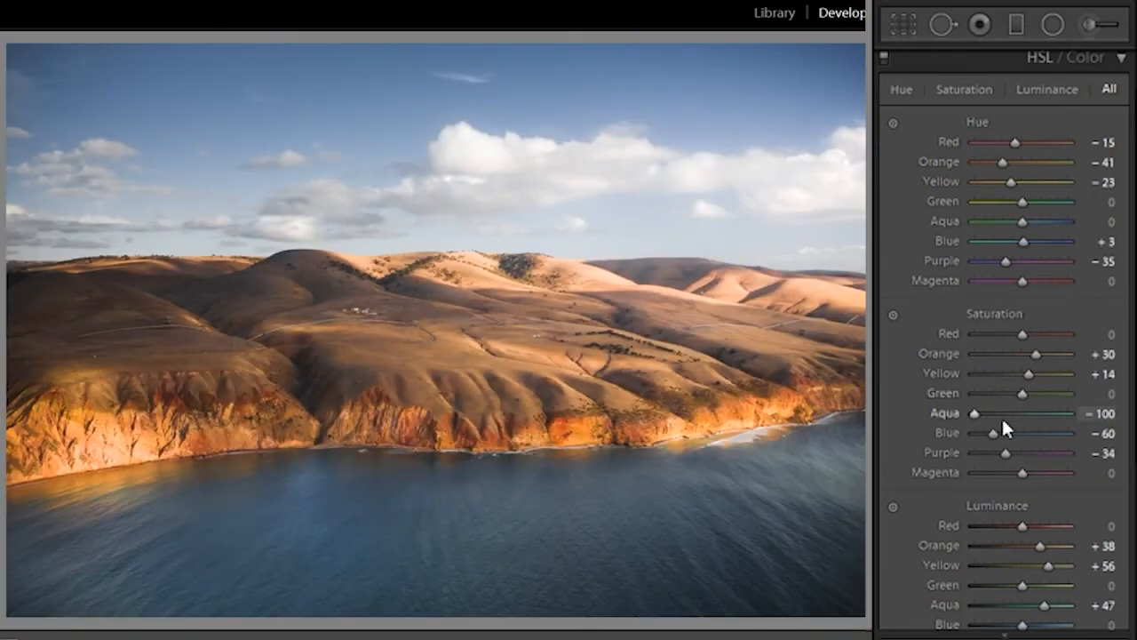
Step: Try a blue HSL saturation of -89 and undo it
left_click_drag(993, 433, 979, 434)
key("ctrl+z")
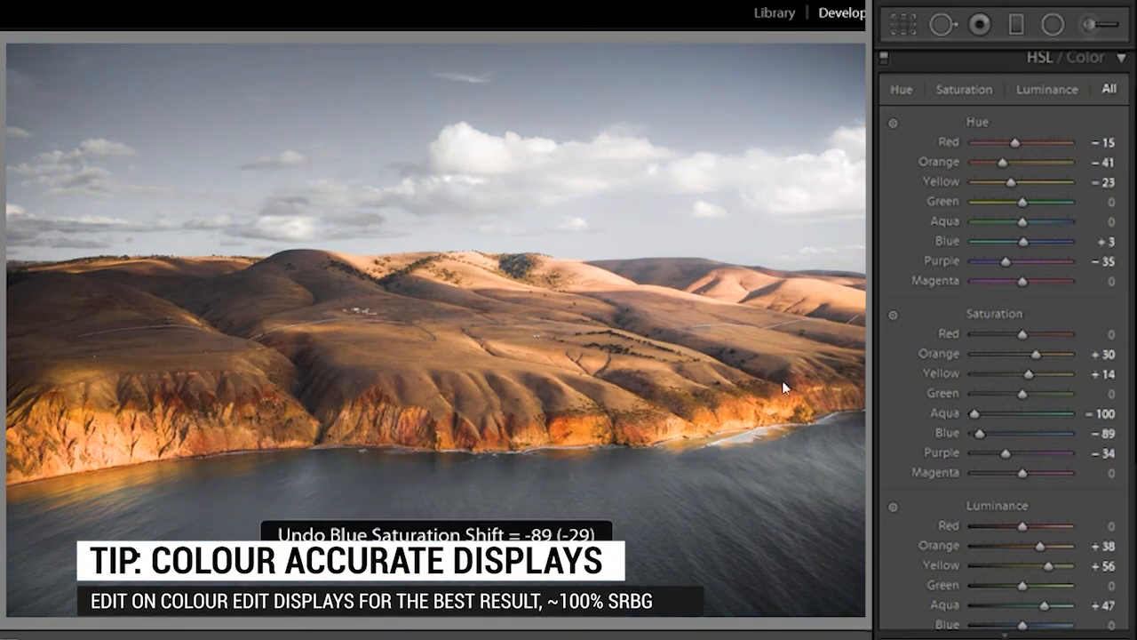
Step: Check the graduated filter placement and compare the photo before and after editing, side by side
left_click(1015, 27)
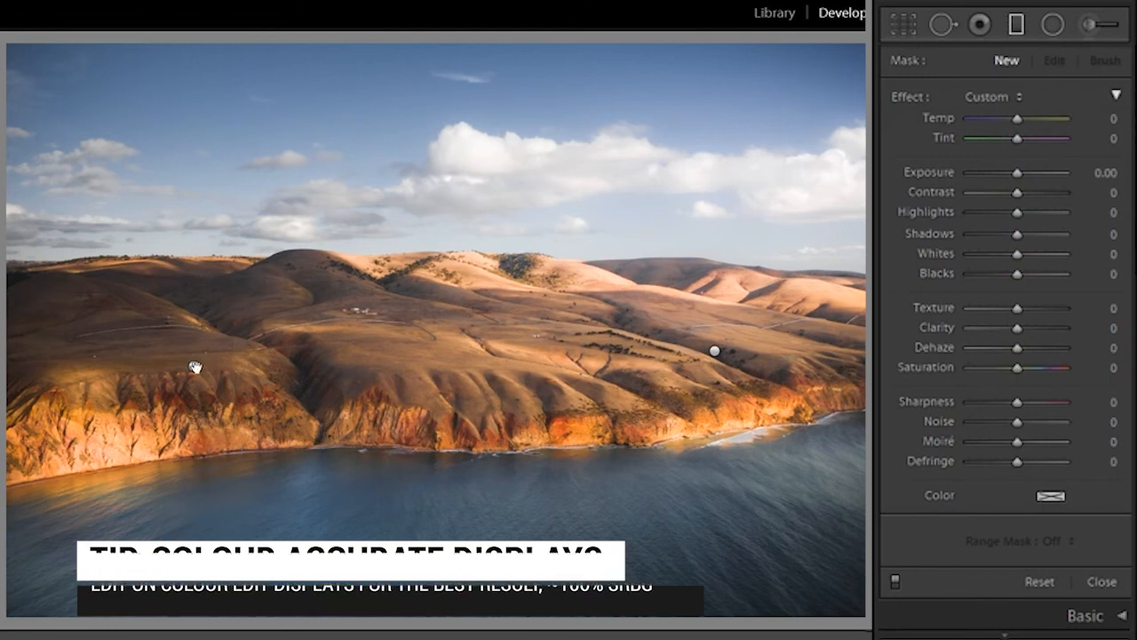
key("m")
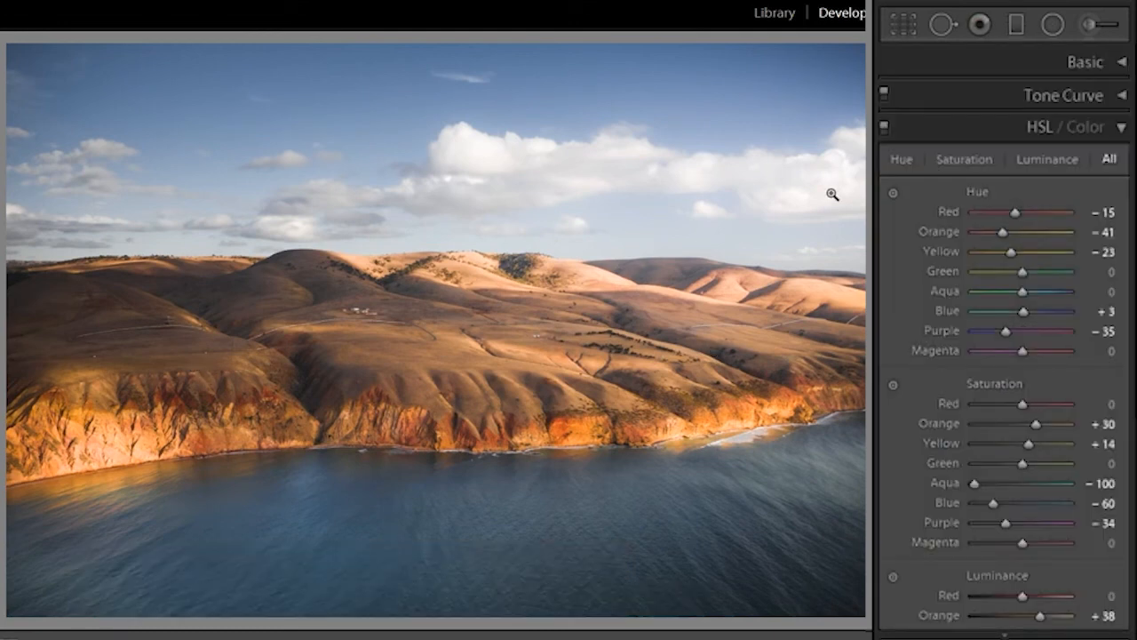
left_click(185, 637)
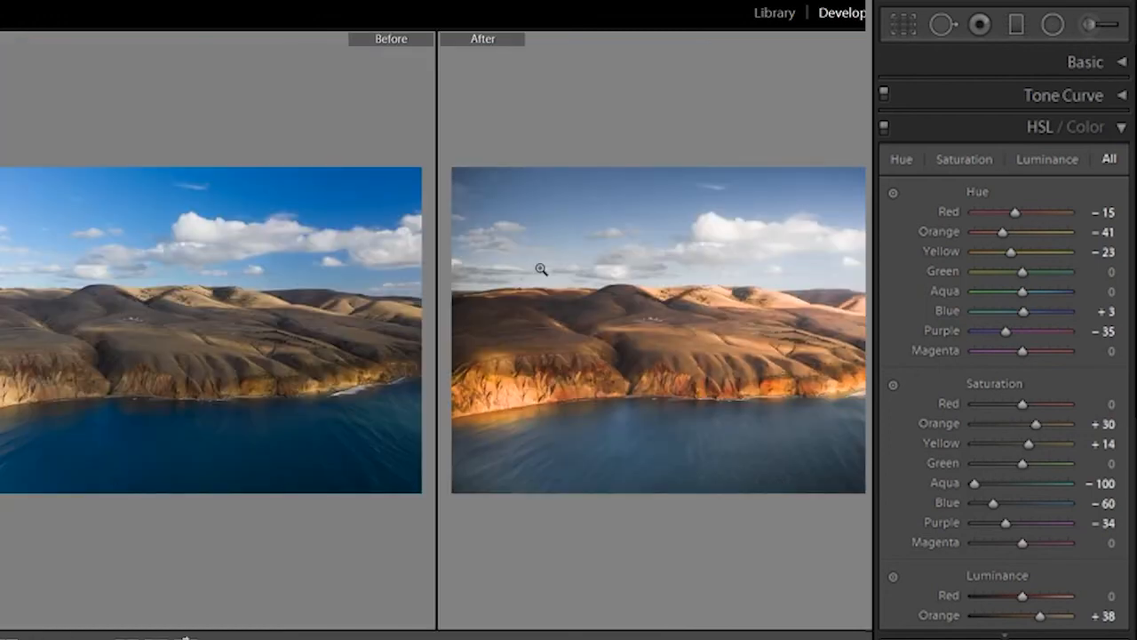
key("y")
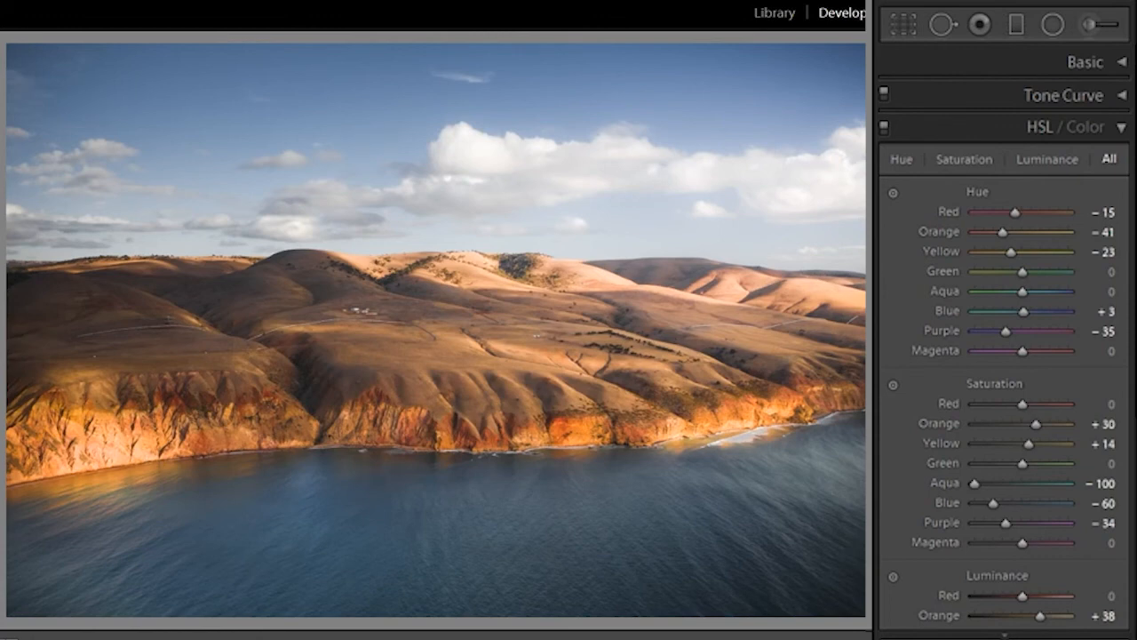
Step: Try shifting the yellow and orange hues to +100 and undo both changes
left_click_drag(1014, 252, 1075, 251)
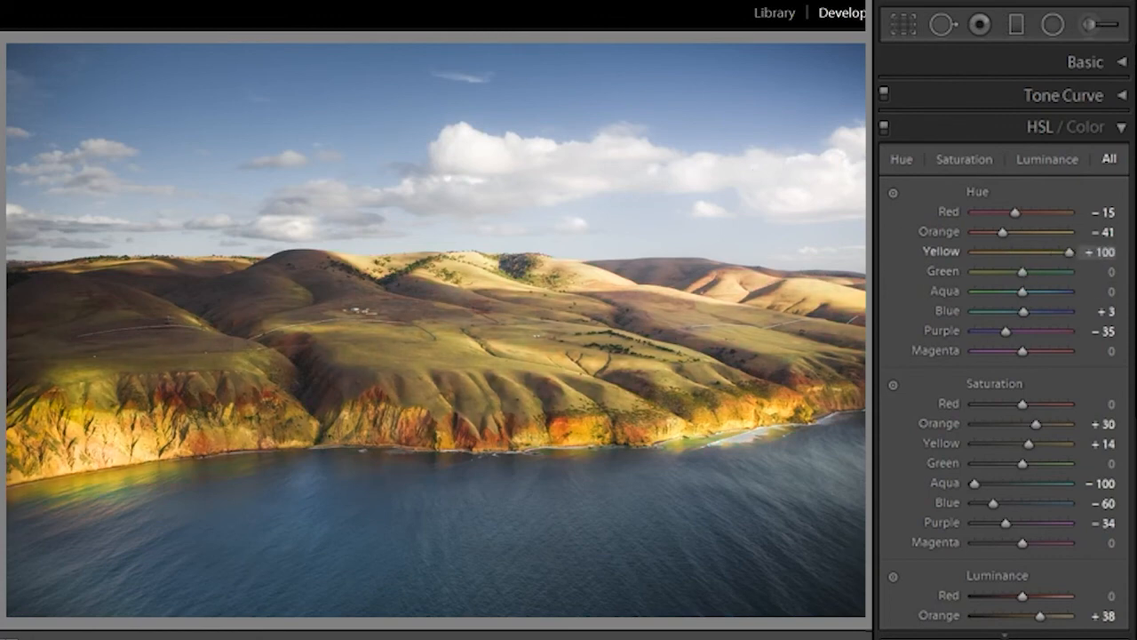
left_click_drag(1003, 231, 1075, 230)
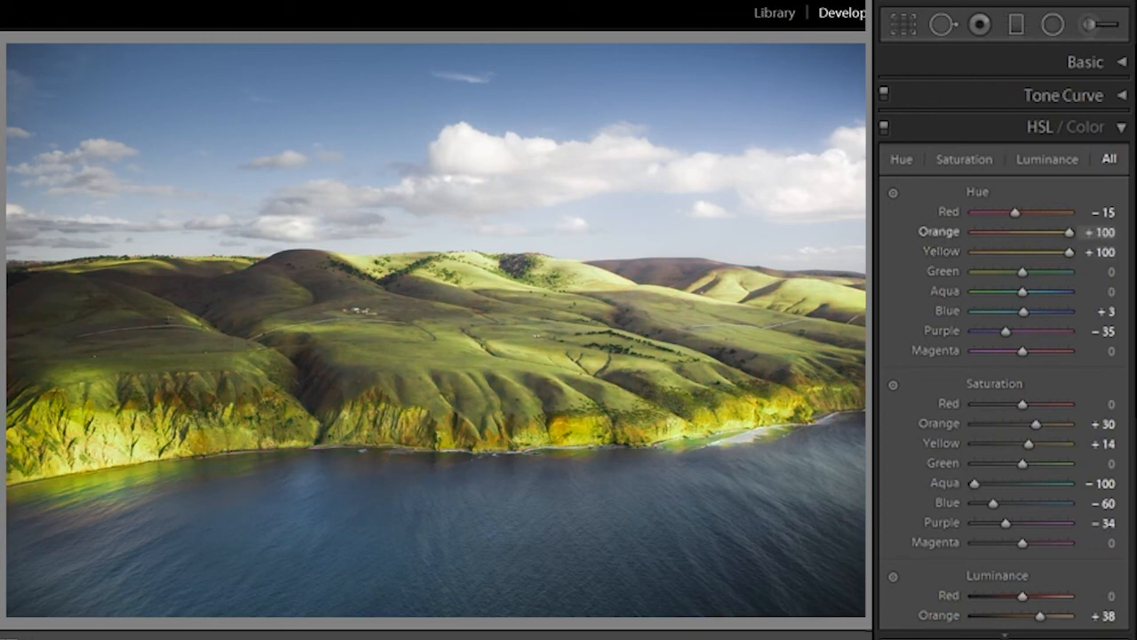
key("ctrl+z")
key("ctrl+z")
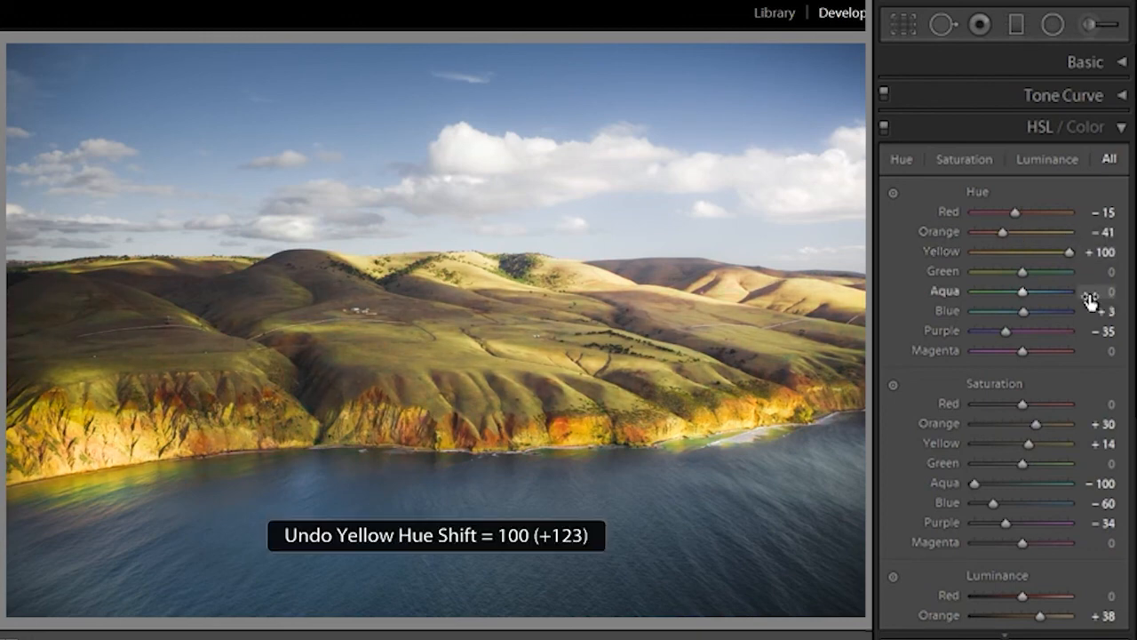
Step: Look over the HSL luminance settings and collapse the HSL section
scroll(1030, 342, "down", 5)
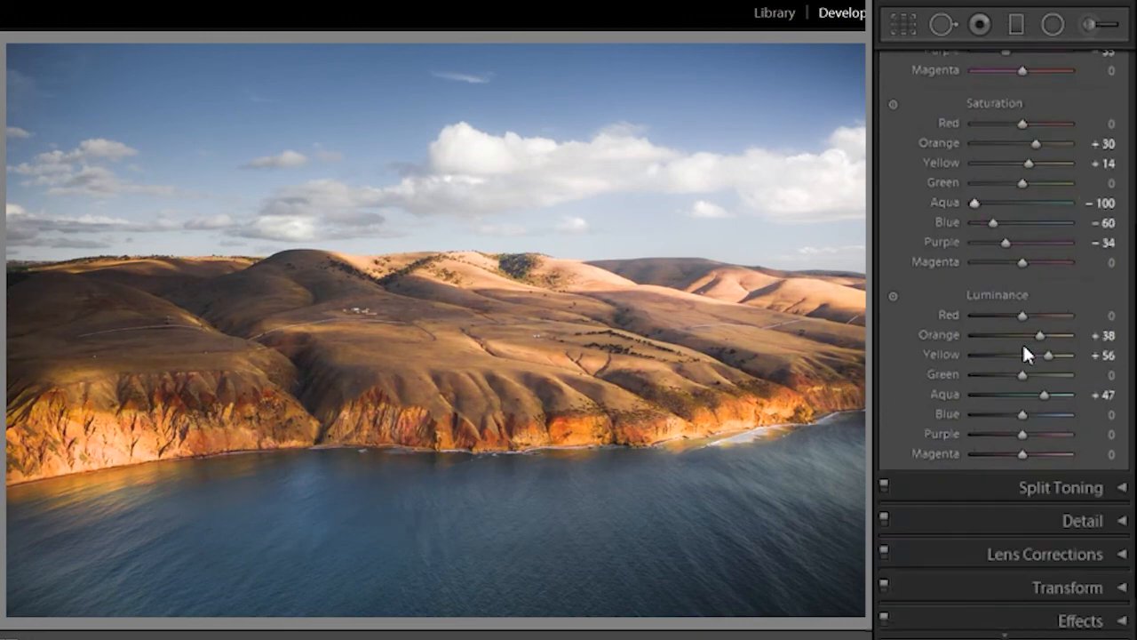
scroll(1041, 287, "up", 3)
scroll(1110, 97, "up", 3)
left_click(1116, 86)
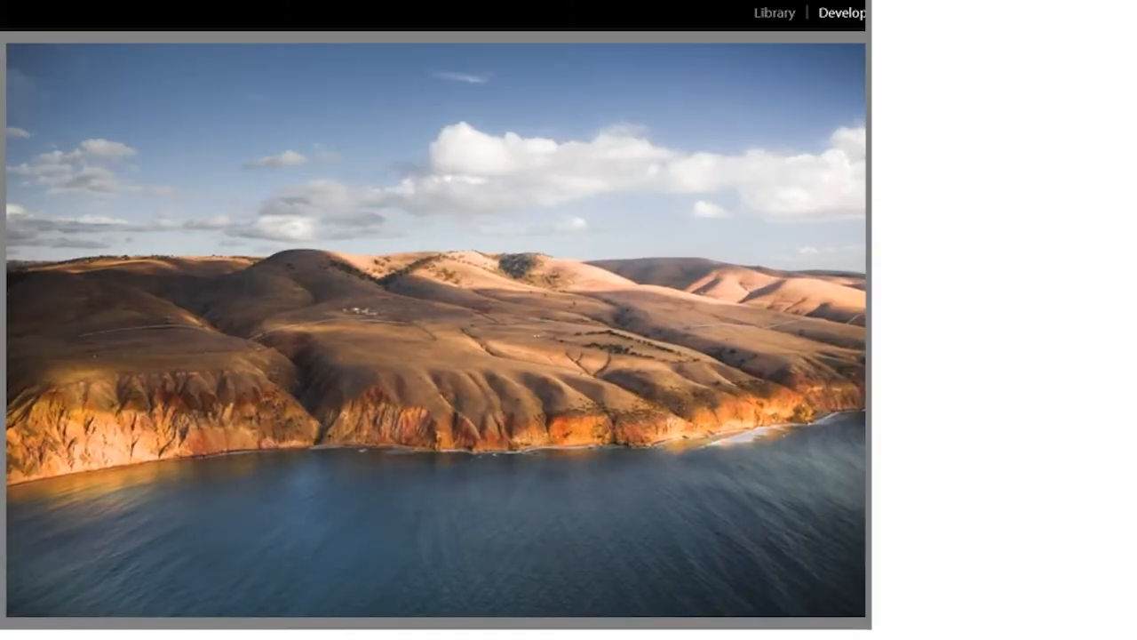
Step: Compare the photo of the green sandy island with the photo of the rocky islands
key("Right")
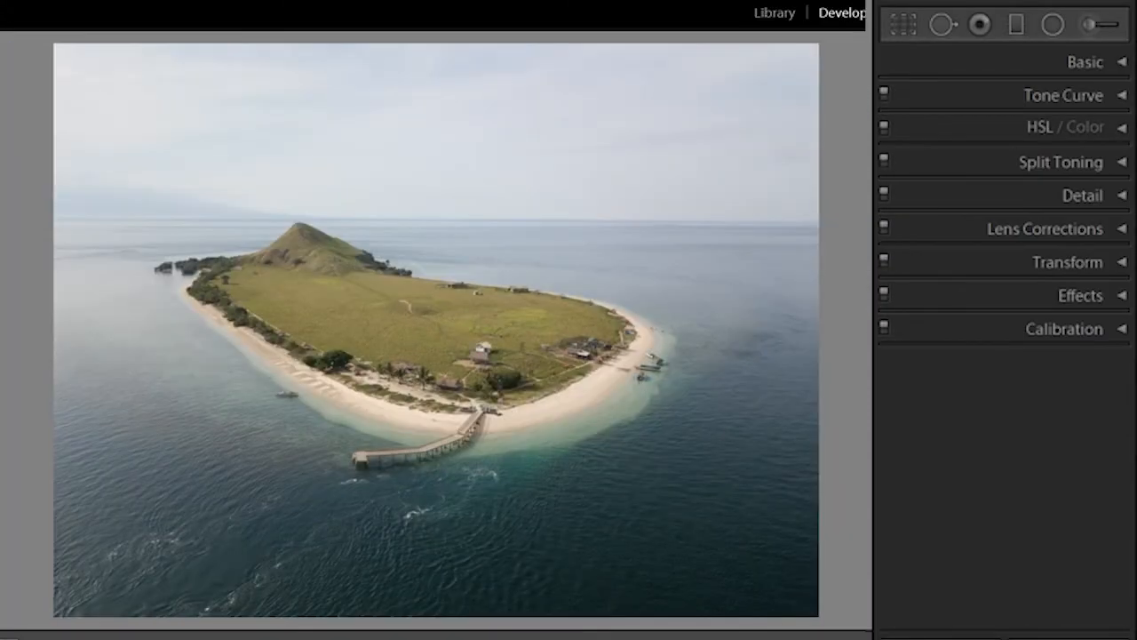
key("Right")
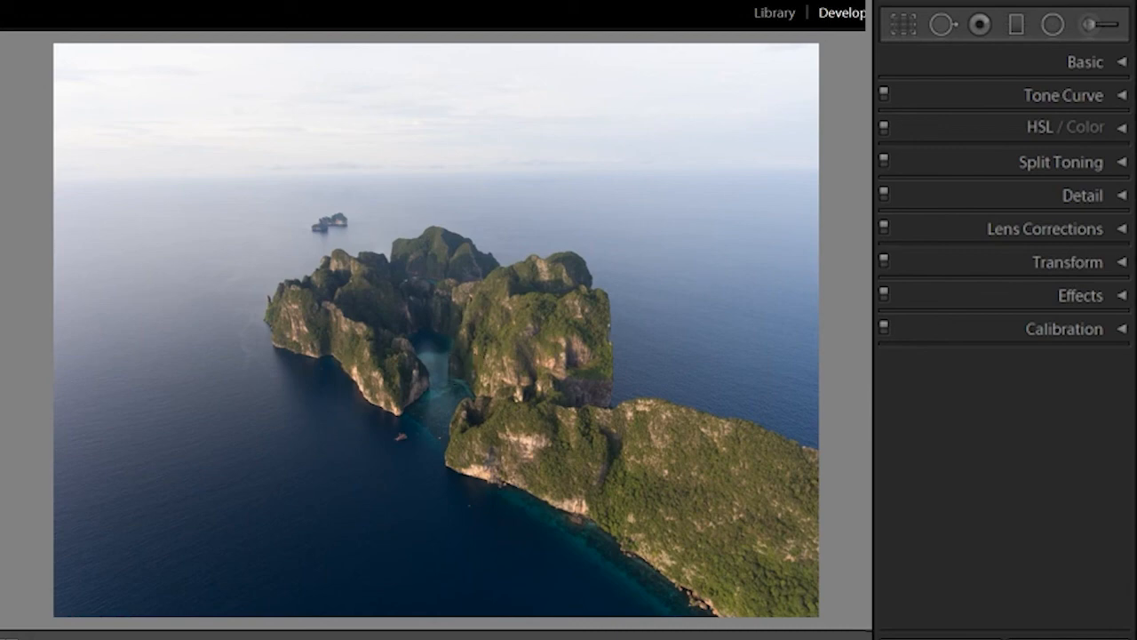
key("Right")
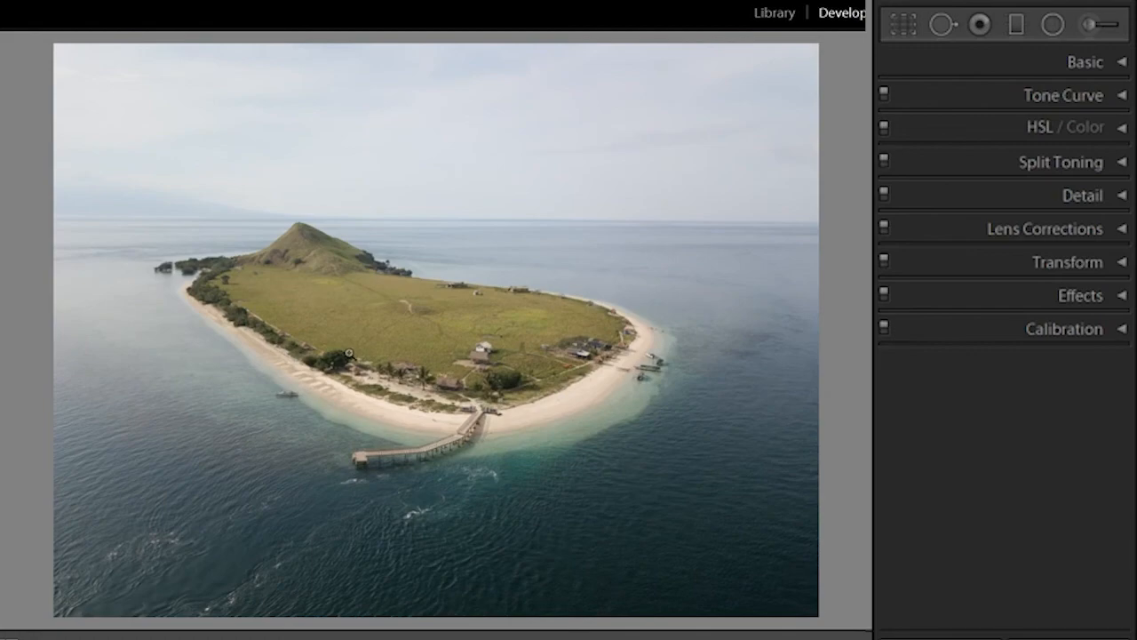
left_click(354, 309)
left_click_drag(354, 309, 315, 347)
left_click(314, 347)
key("Right")
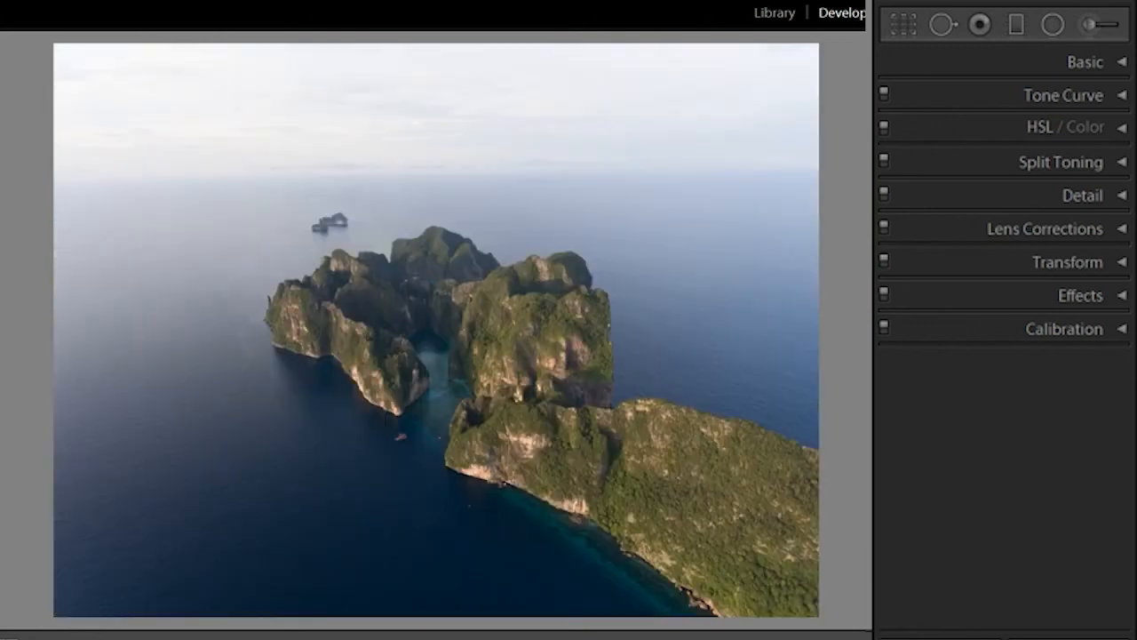
key("Left")
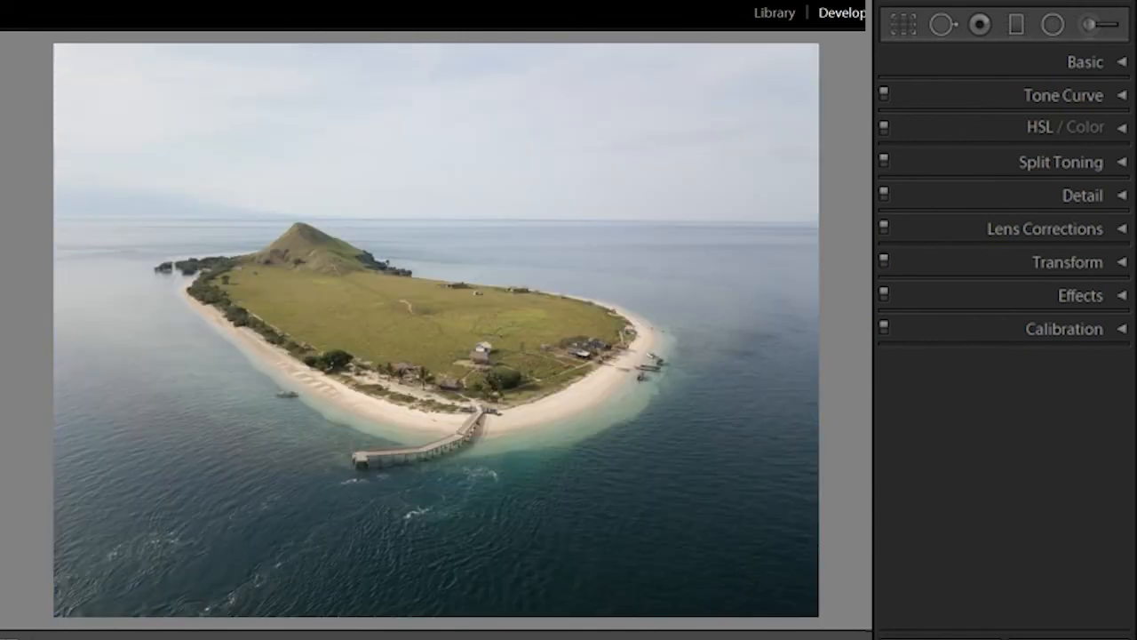
Step: Compare the edited coastal hills photo with the mountain lake photo with pink flowers
key("Right")
key("Right")
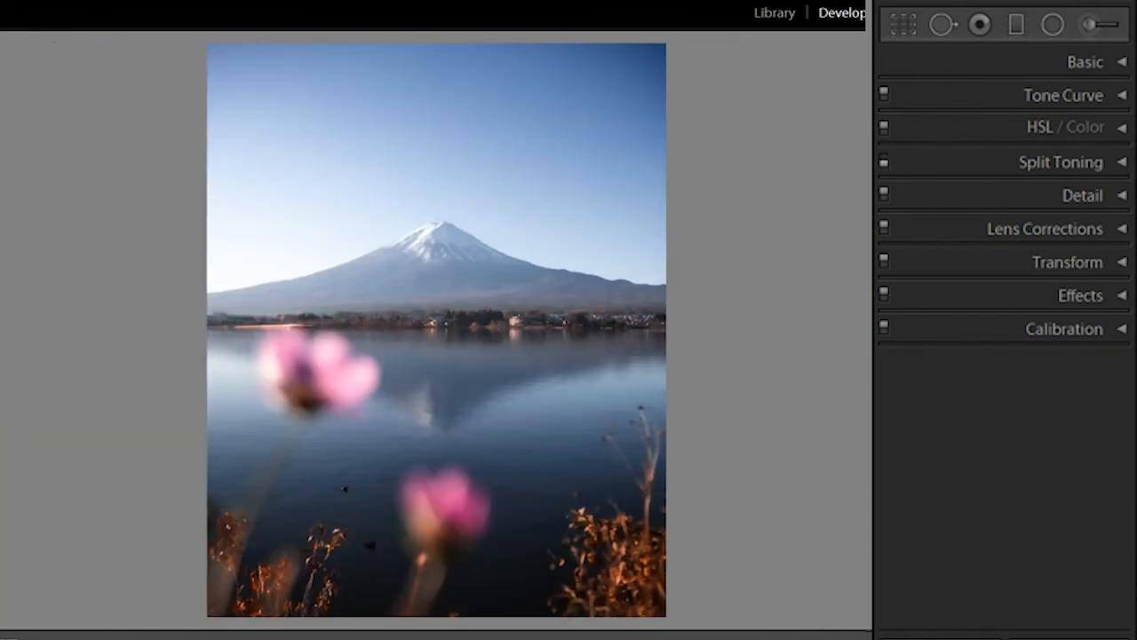
key("Left")
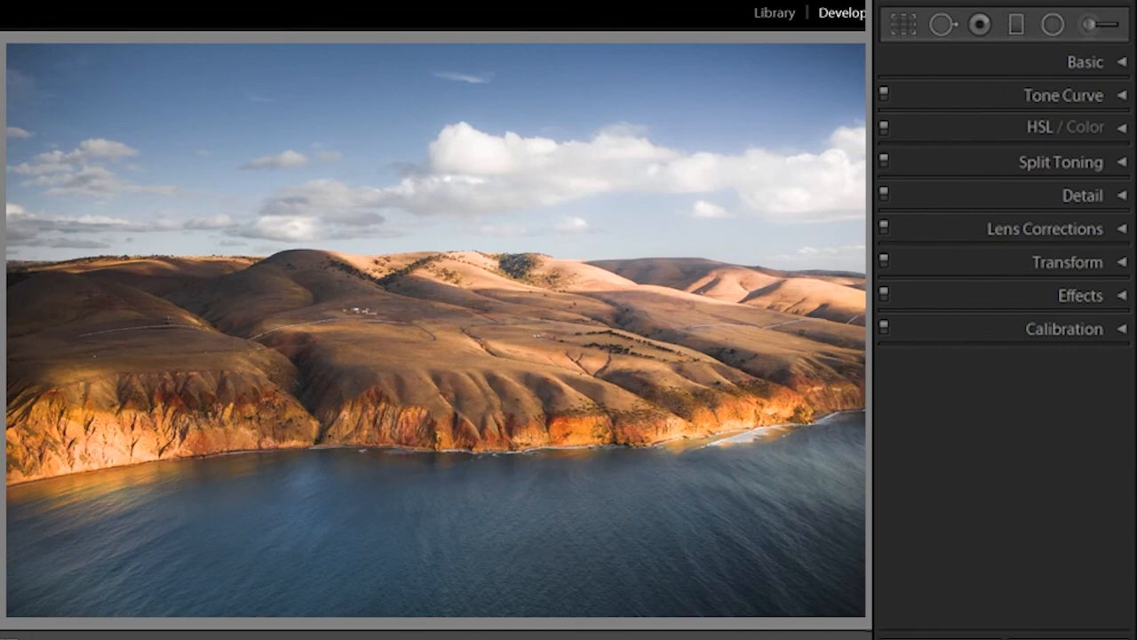
key("Right")
key("Left")
key("Right")
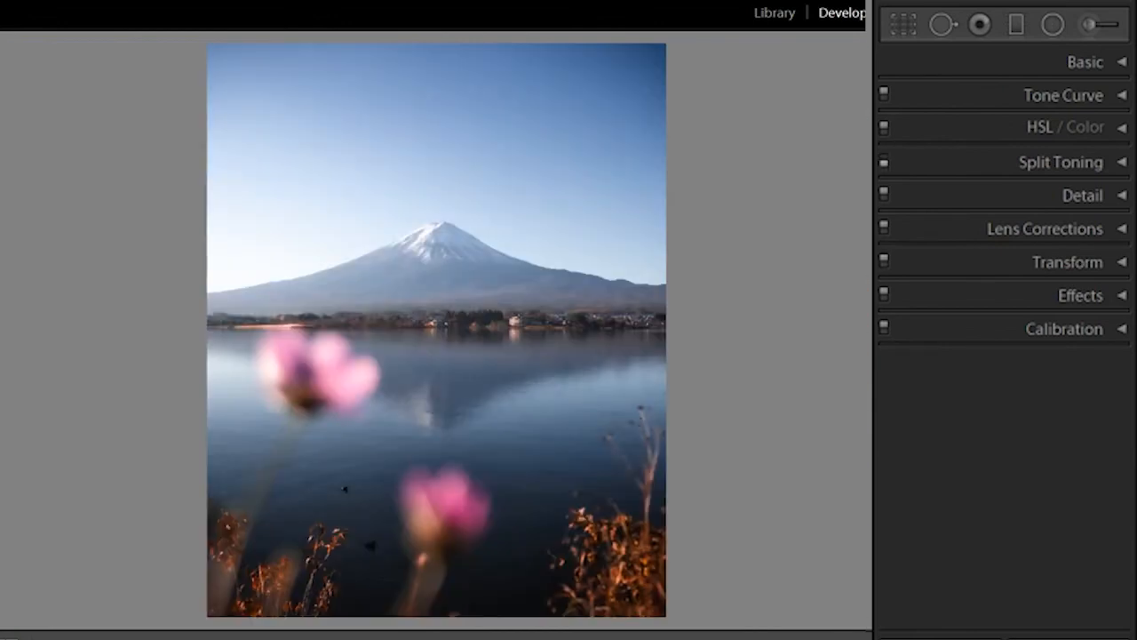
key("Left")
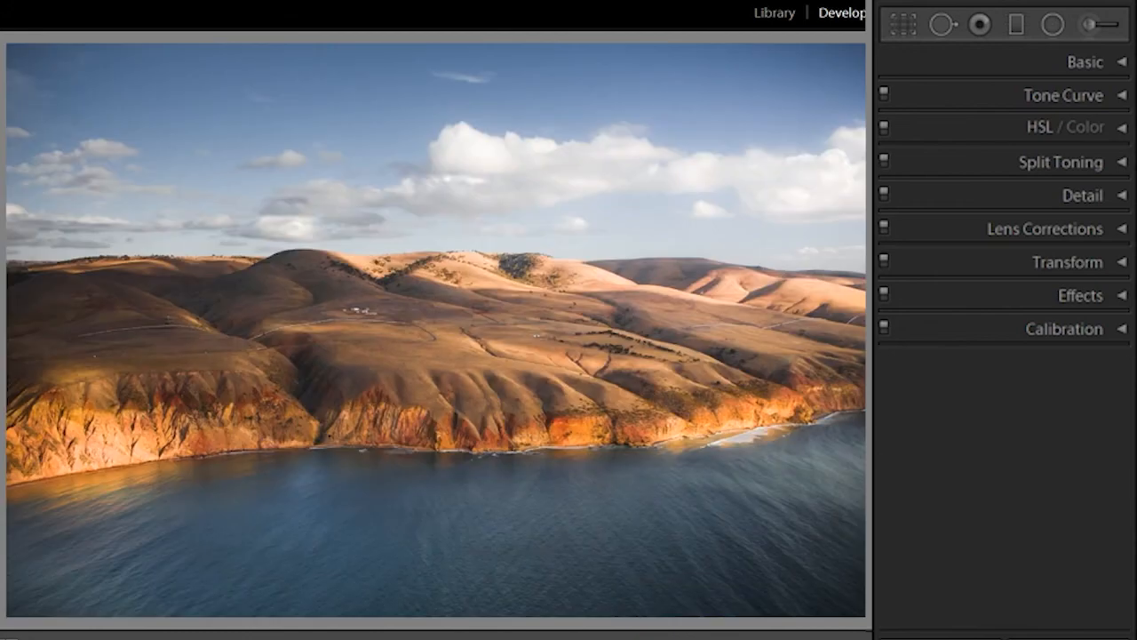
key("Right")
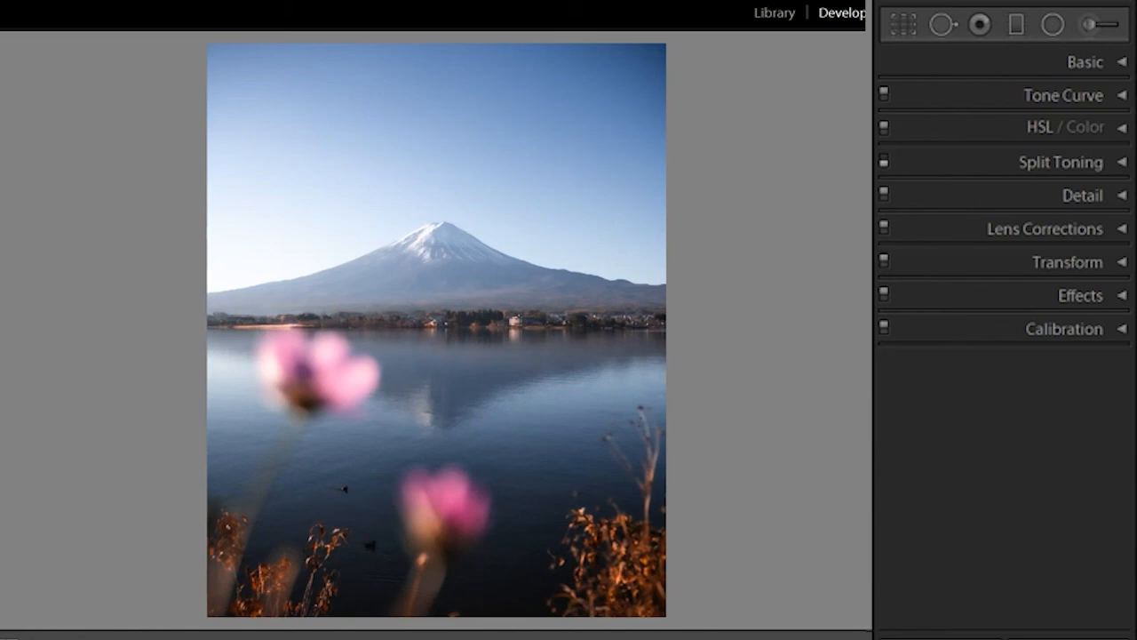
key("Right")
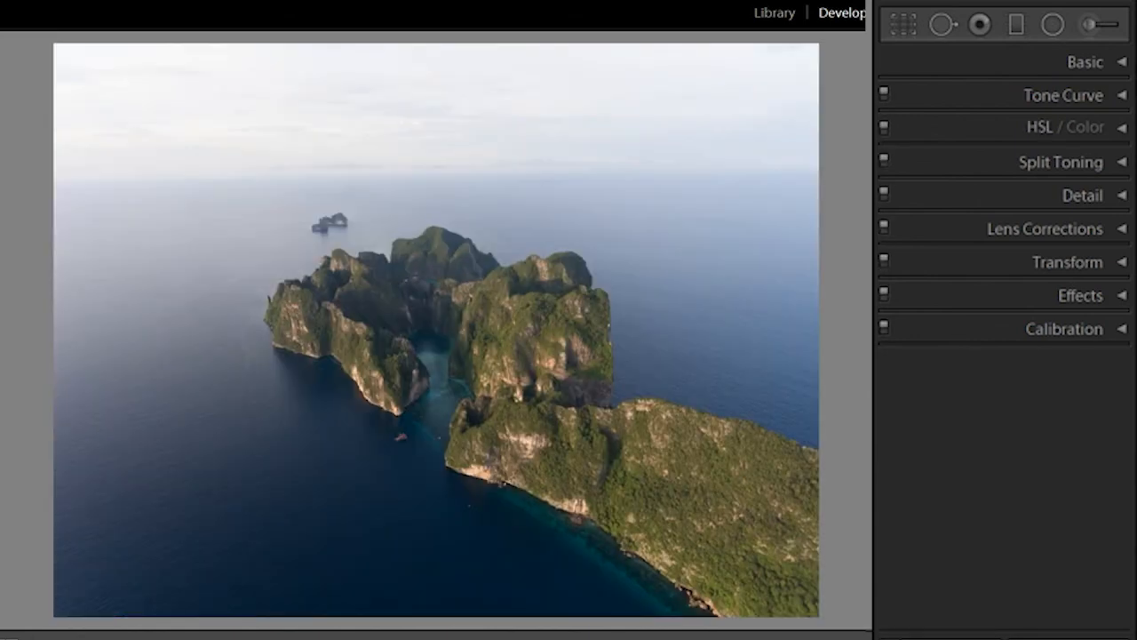
Step: Return to the mountain lake photo and enlarge the filmstrip thumbnails
key("Left")
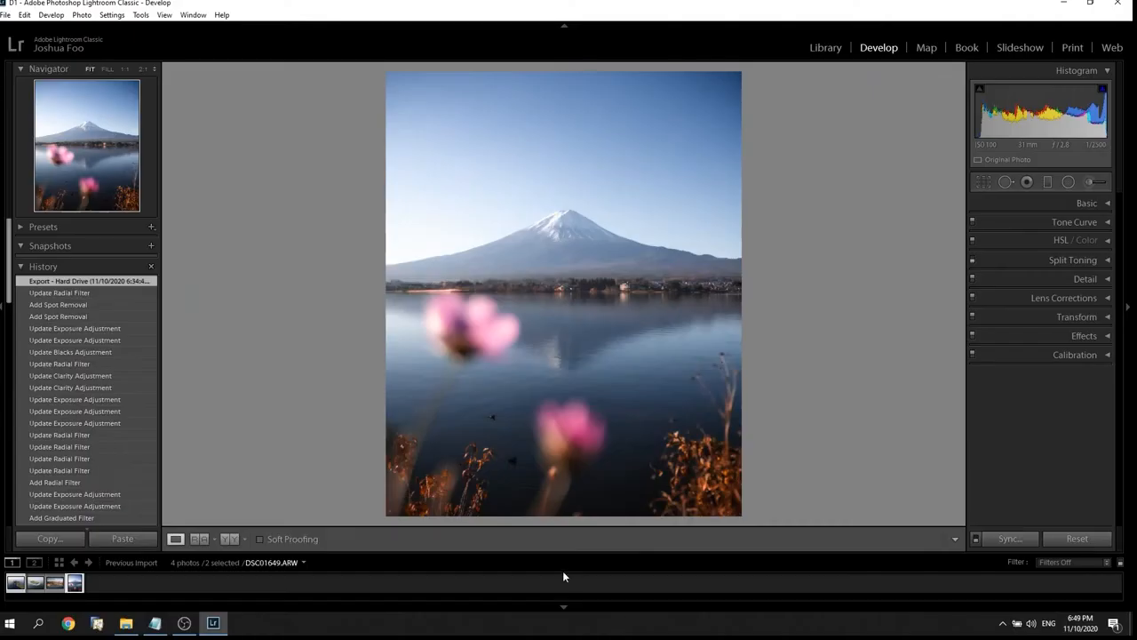
left_click_drag(556, 550, 556, 520)
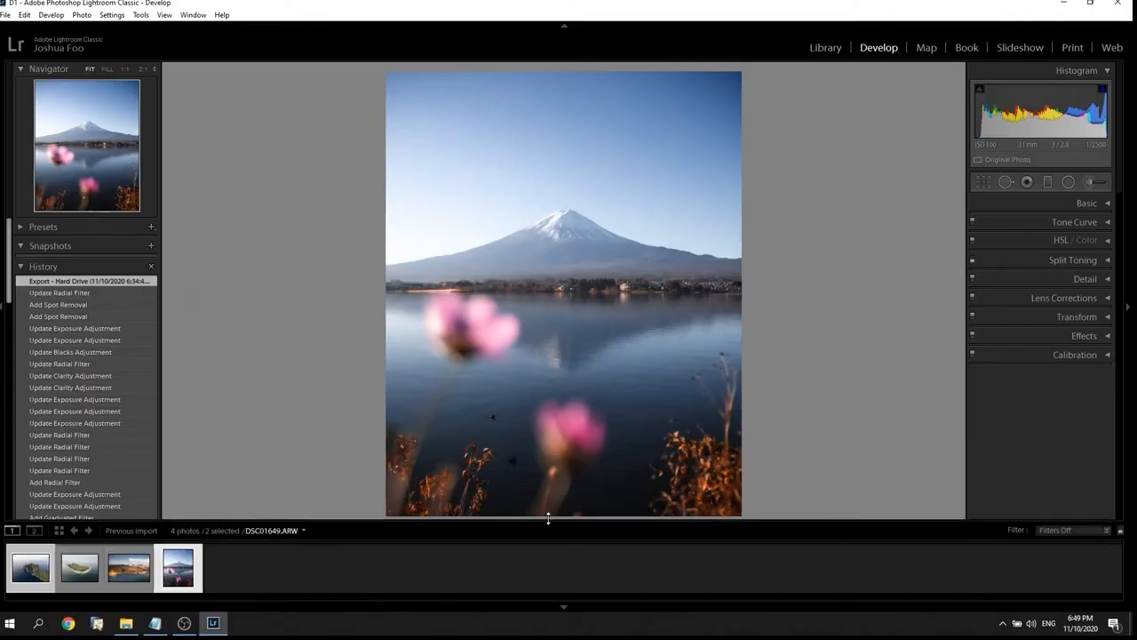
Step: Synchronize the mountain lake photo's develop settings to the rocky islands photo and open the rocky islands photo
left_click(21, 574)
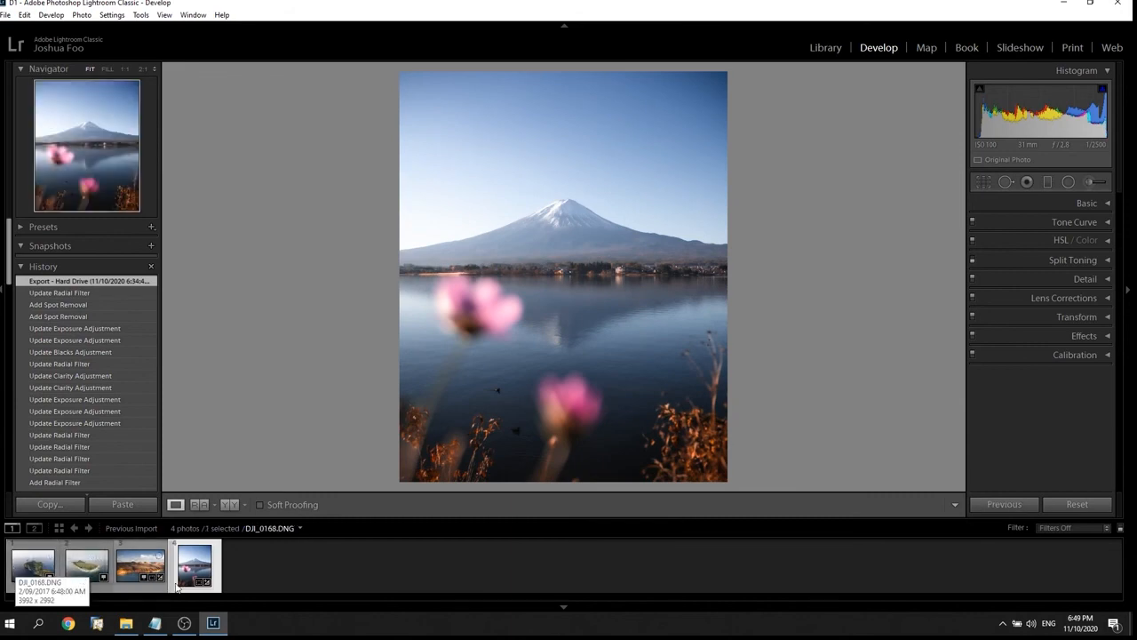
left_click(32, 569, "ctrl")
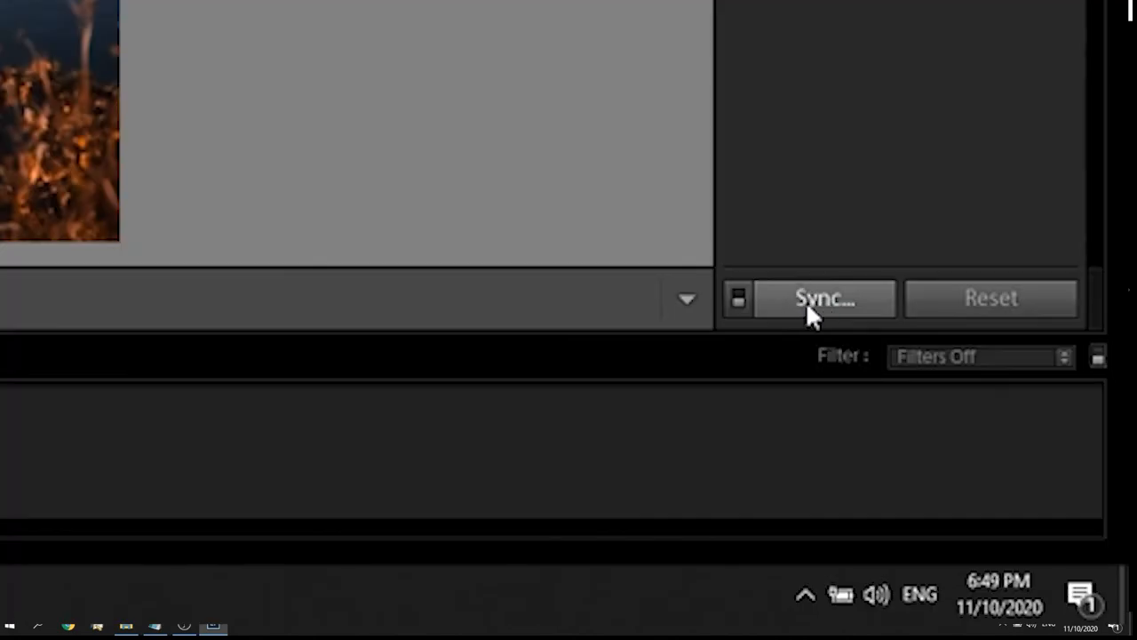
left_click(826, 297)
key("Return")
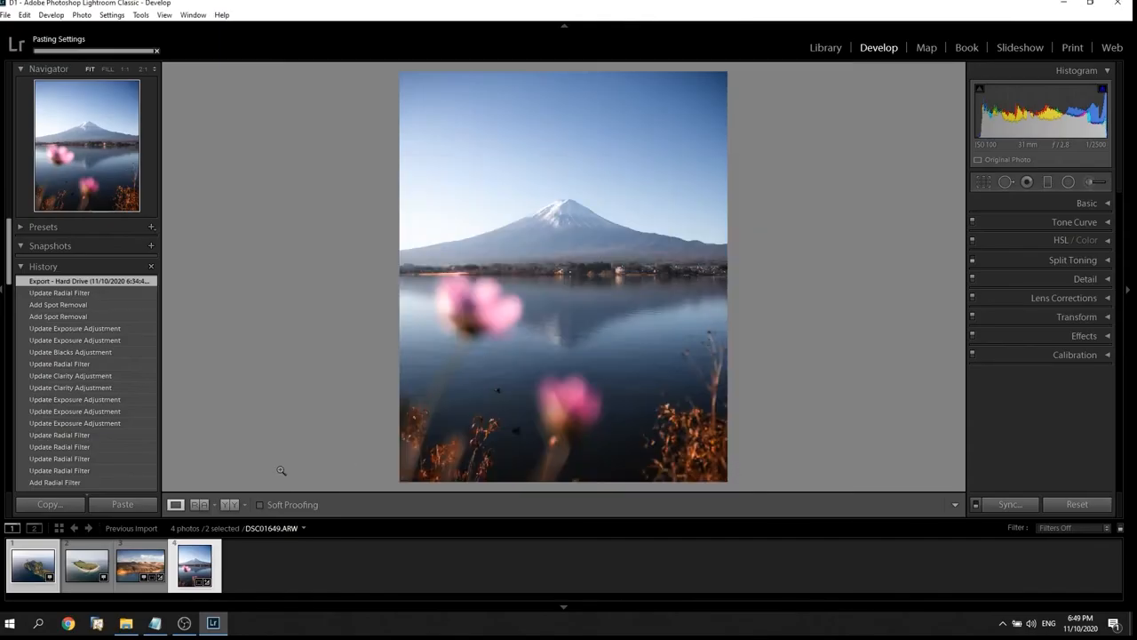
left_click(34, 566)
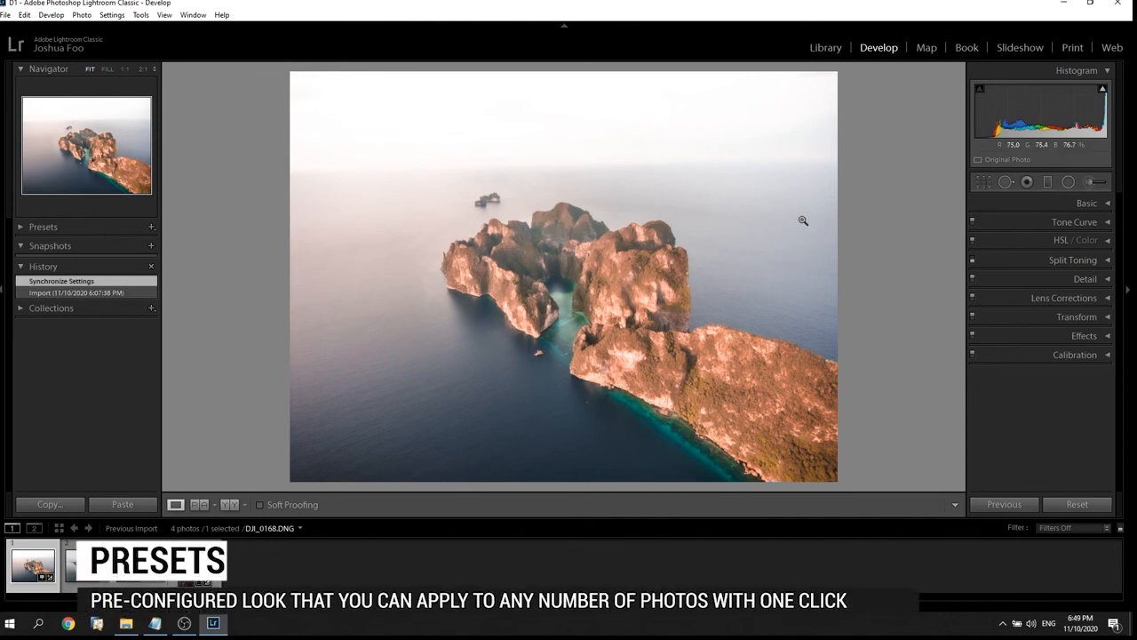
Step: Set the rocky islands photo's HSL hue to +91 for green and +3 for yellow
left_click(1111, 243)
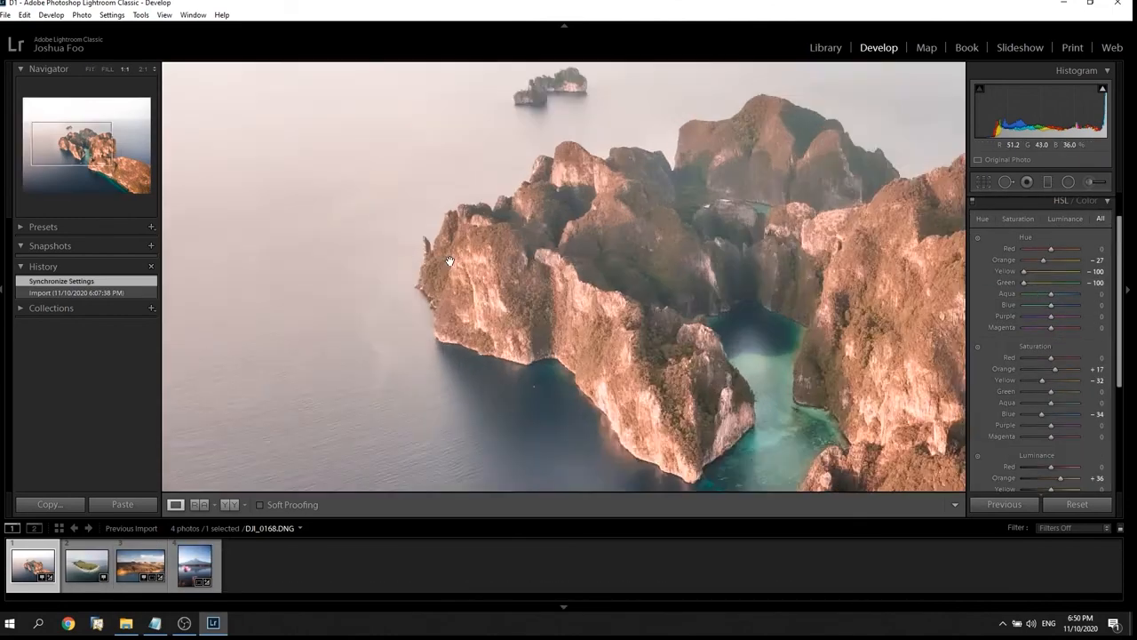
left_click(366, 243)
left_click(366, 242)
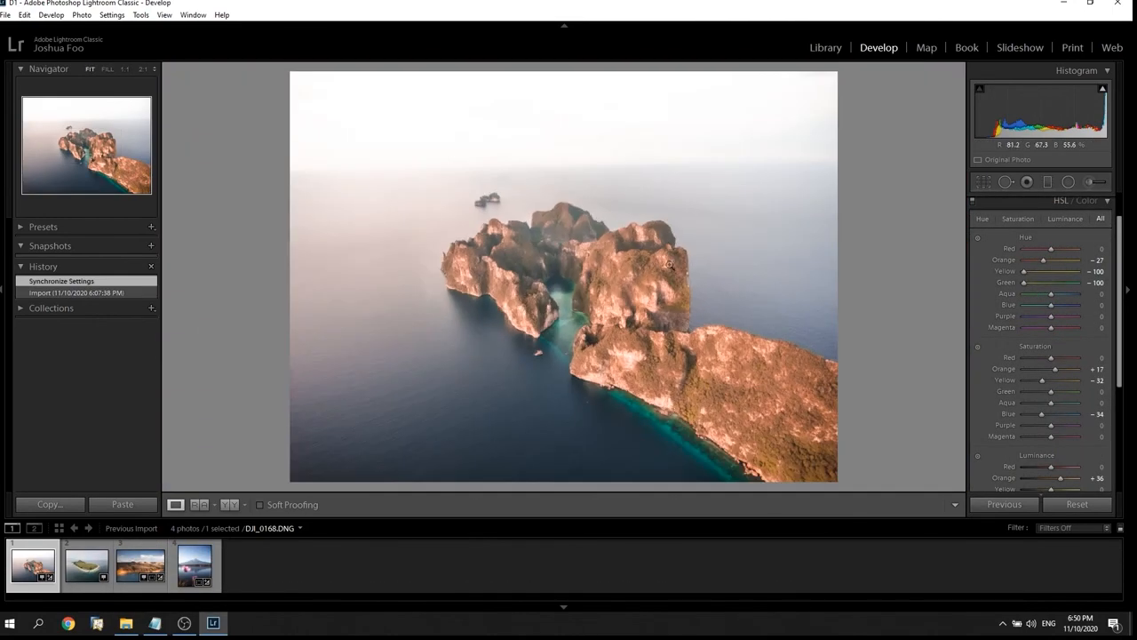
left_click_drag(1034, 285, 1057, 270)
scroll(1060, 299, "up", 1)
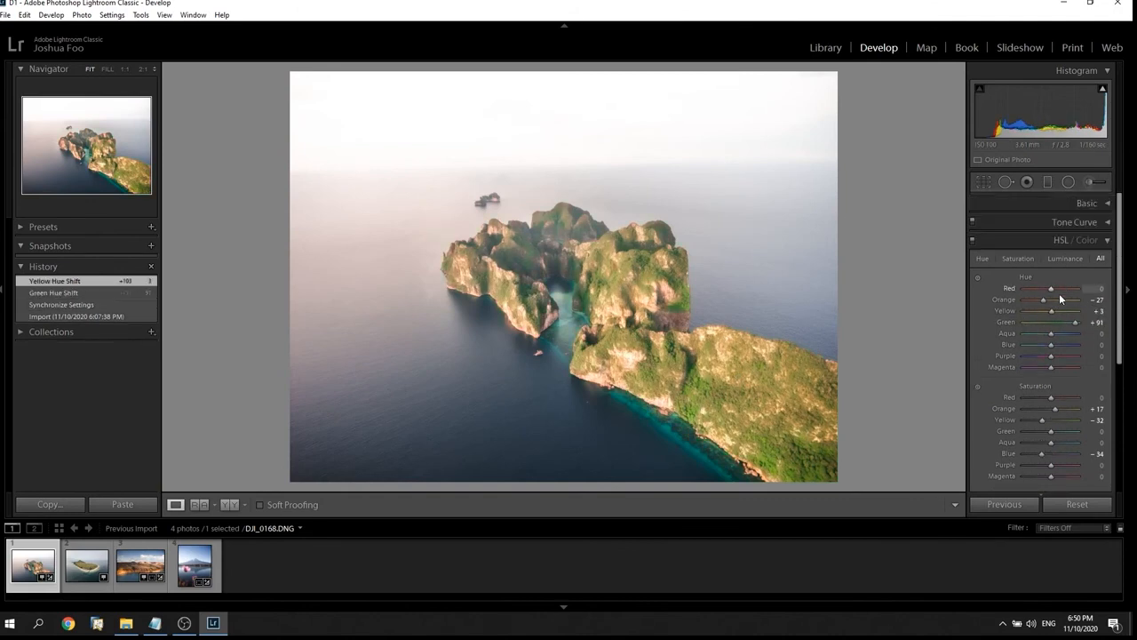
Step: Set highlights to -48, texture to -6 and clarity to -4, and check the islands up close
left_click(1107, 202)
left_click_drag(1052, 366, 1037, 367)
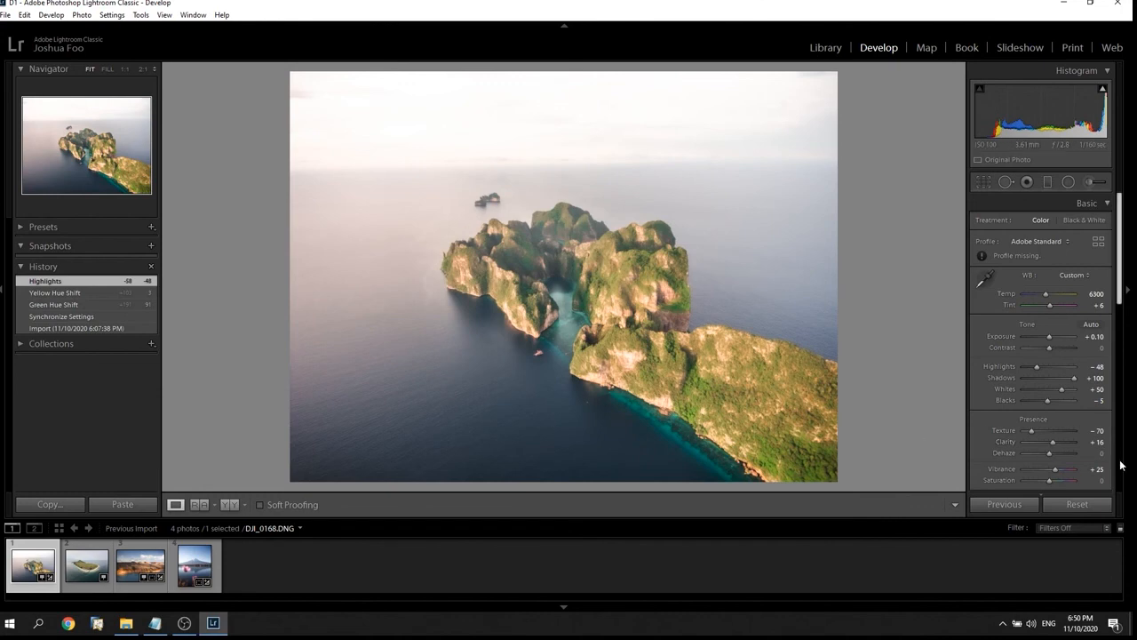
left_click_drag(1046, 433, 1051, 443)
left_click(1048, 444)
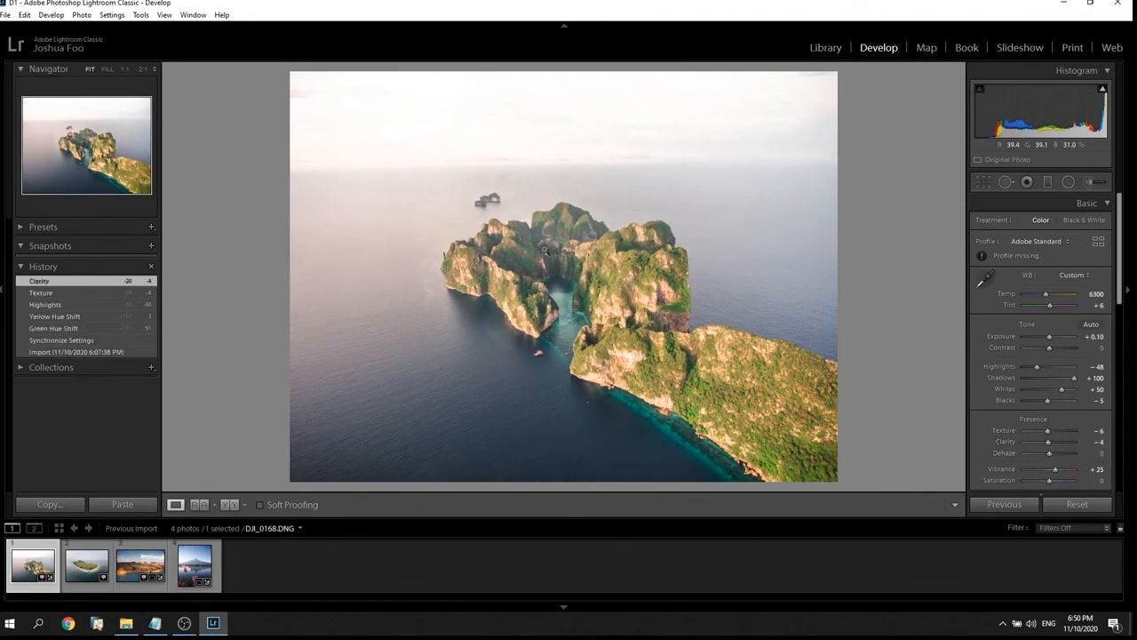
left_click(595, 275)
left_click(535, 239)
Step: Set the yellow hue to +12, the green saturation to -100 and the yellow saturation to -41
scroll(1028, 276, "down", 6)
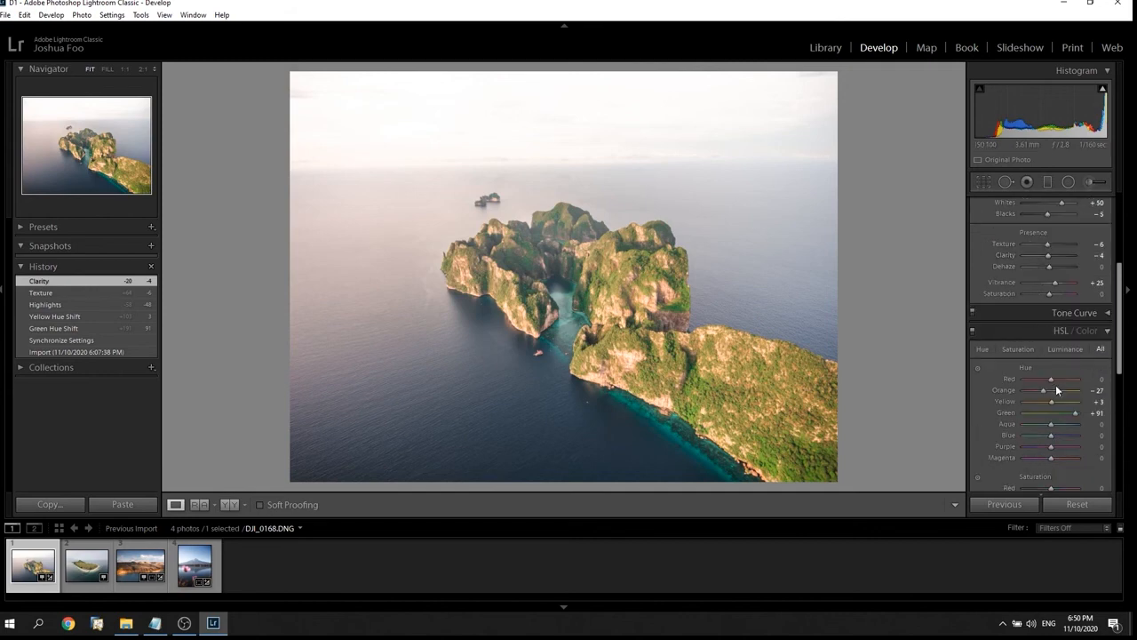
left_click_drag(1055, 340, 1055, 338)
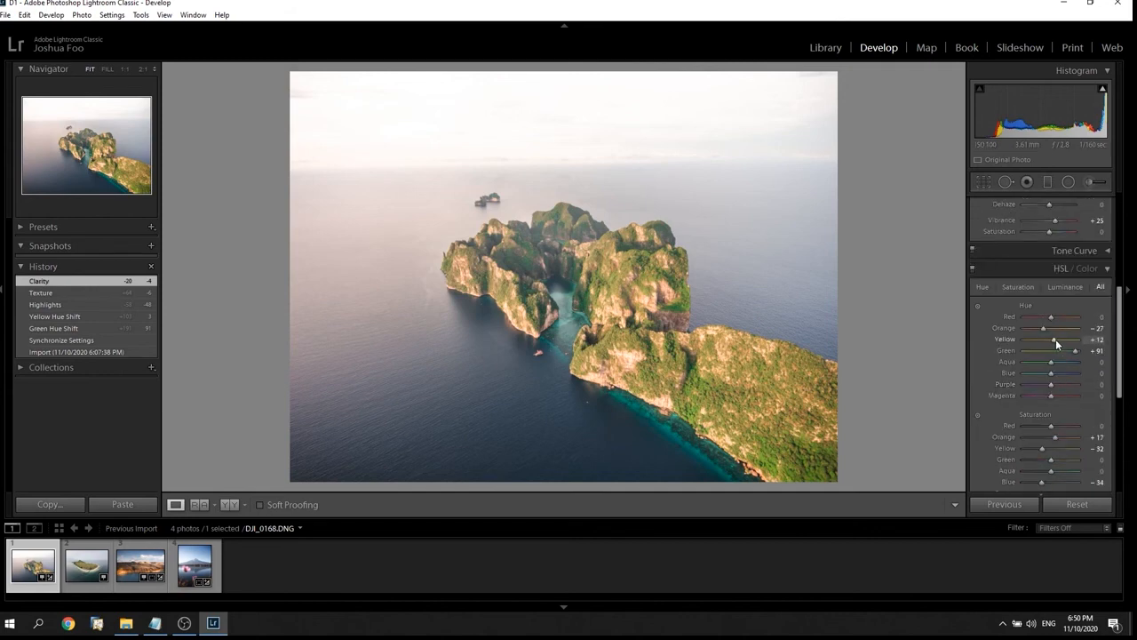
mouse_move(1051, 463)
left_mouse_down()
mouse_move(998, 462)
mouse_move(1040, 448)
left_mouse_up()
left_click(485, 224)
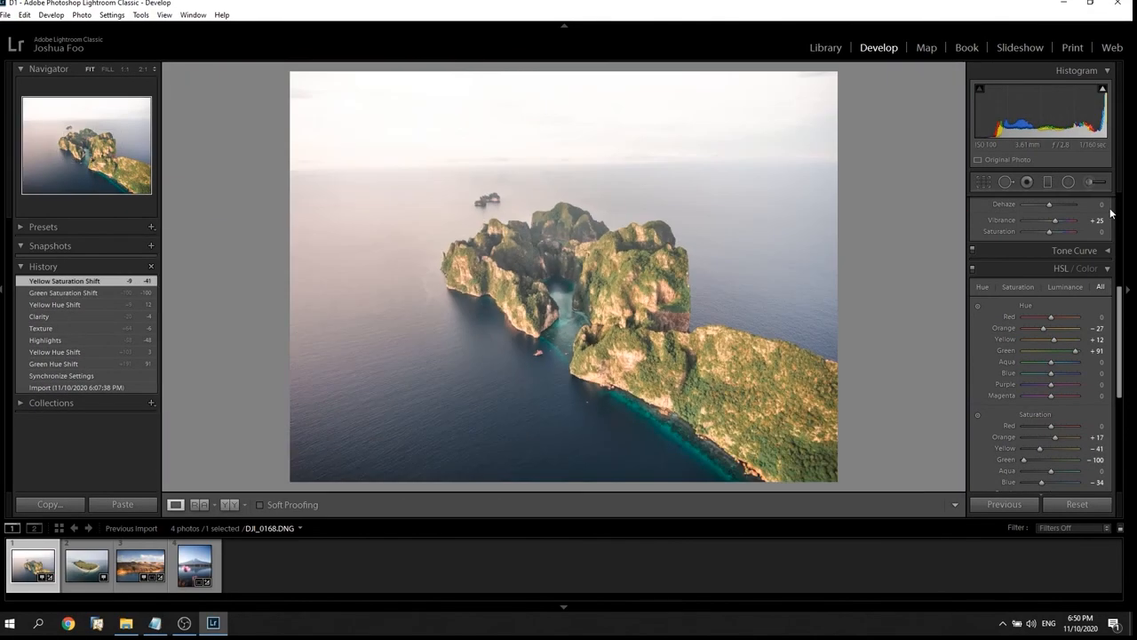
Step: Straighten the rocky islands photo along its horizon to an angle of 1.36 and set the exposure to -0.18
left_click(983, 182)
left_click(982, 257)
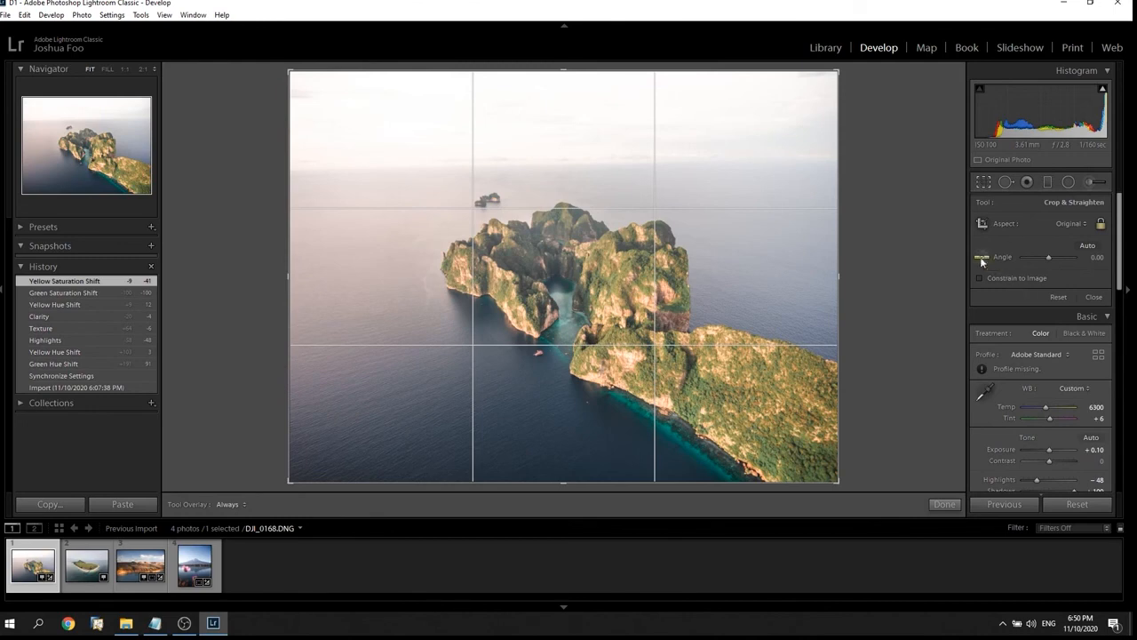
left_click_drag(833, 163, 165, 174)
left_click(986, 181)
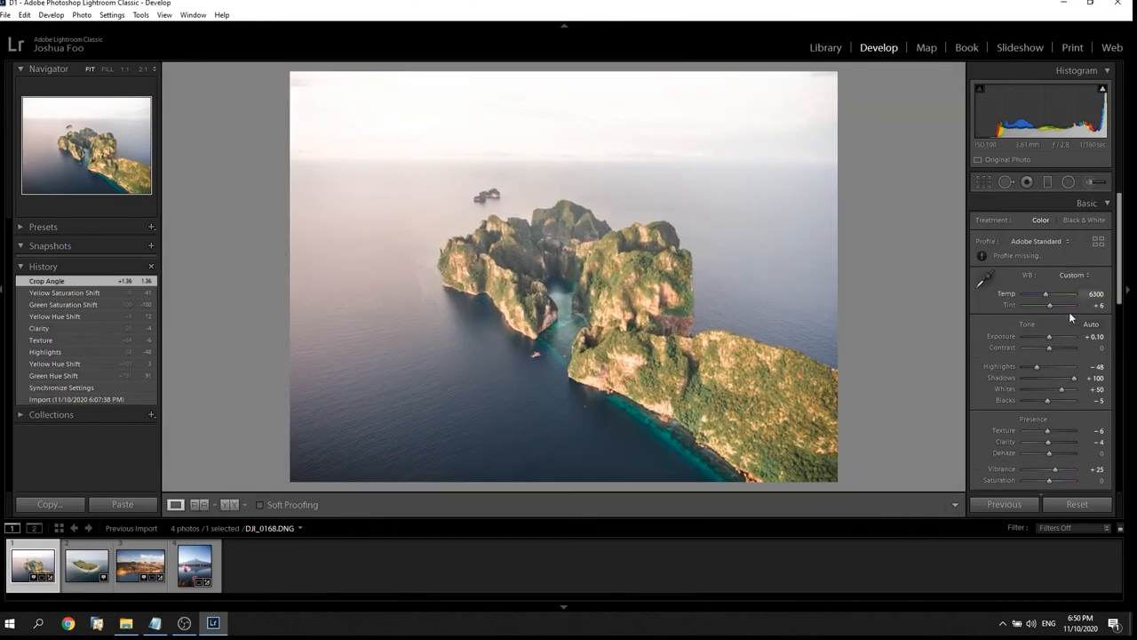
left_click_drag(1047, 342, 1045, 343)
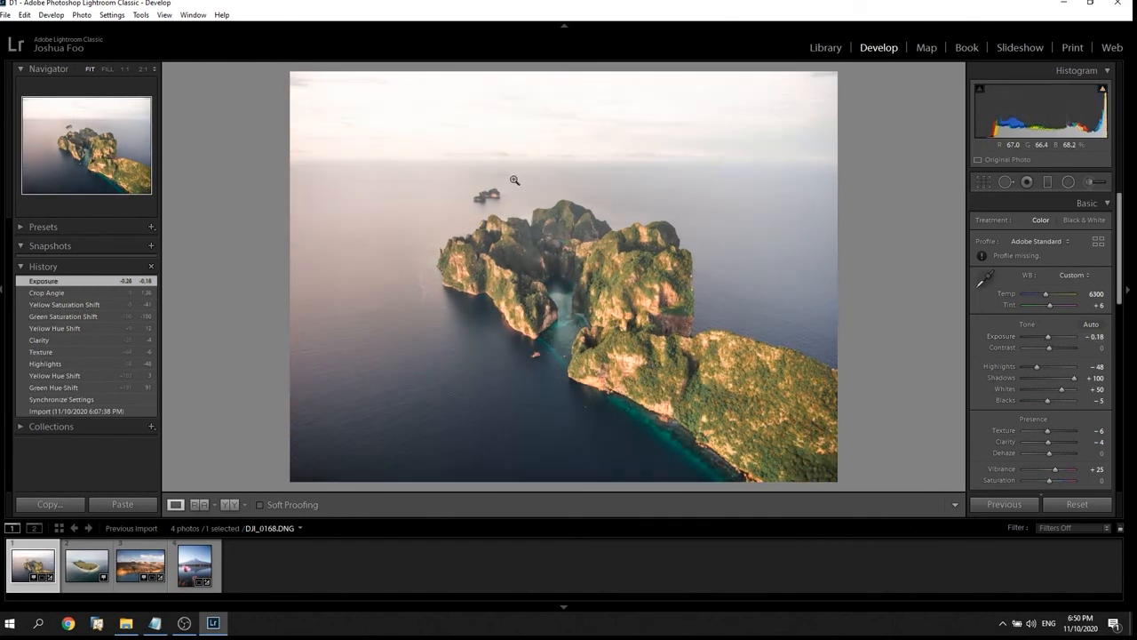
Step: Refine the horizon straightening to an angle of 1.40 and set the orange saturation to -12
left_click(983, 181)
left_click(982, 256)
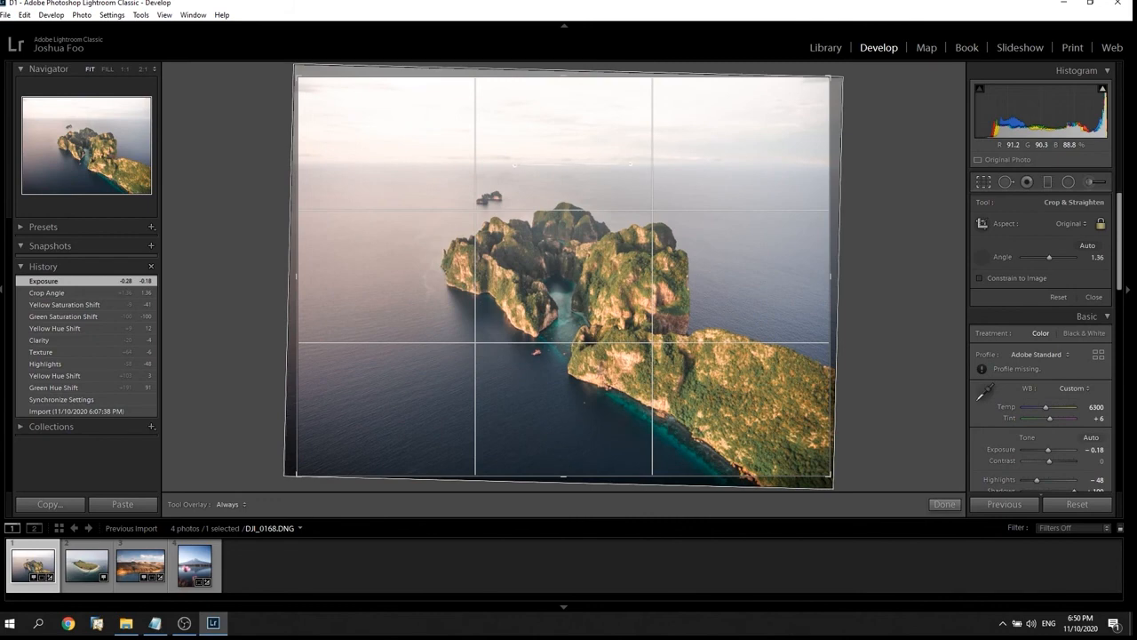
left_click_drag(514, 166, 512, 168)
left_click_drag(851, 71, 849, 77)
left_click(983, 182)
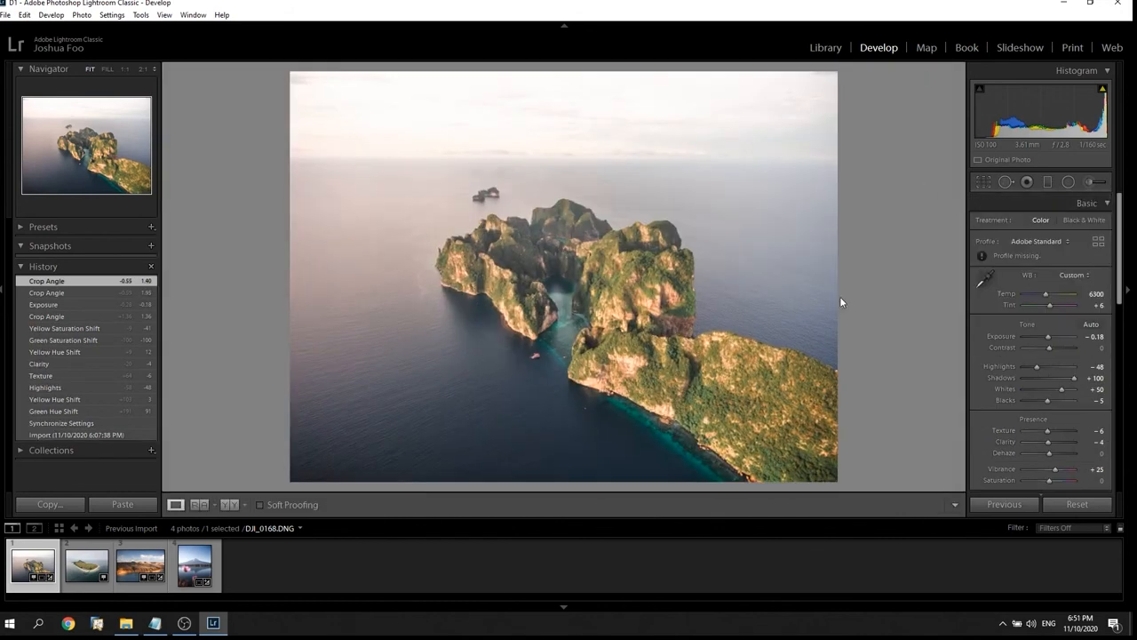
scroll(1044, 311, "down", 4)
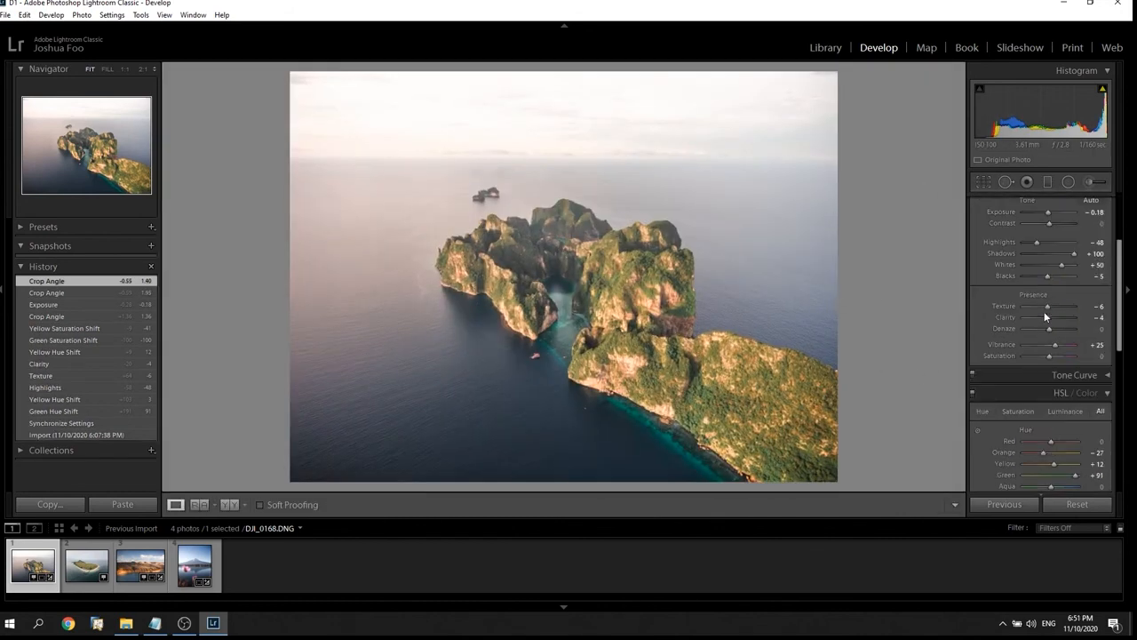
left_click_drag(1060, 439, 1043, 442)
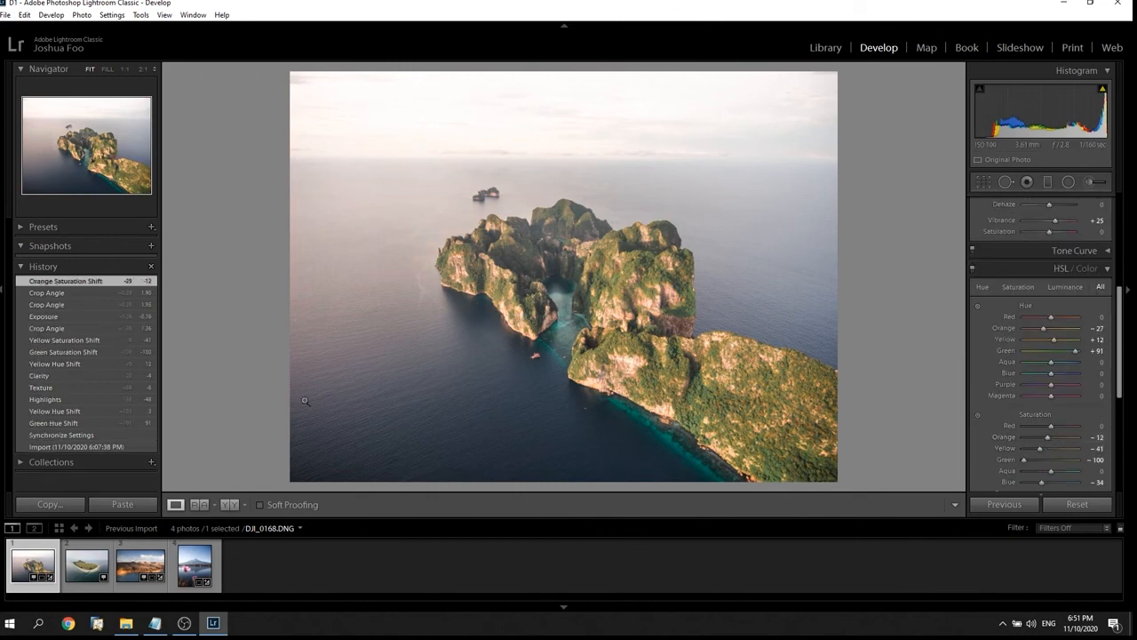
Step: Synchronize the mountain lake photo's develop settings to the green sandy island photo and open the island photo
left_click(193, 570)
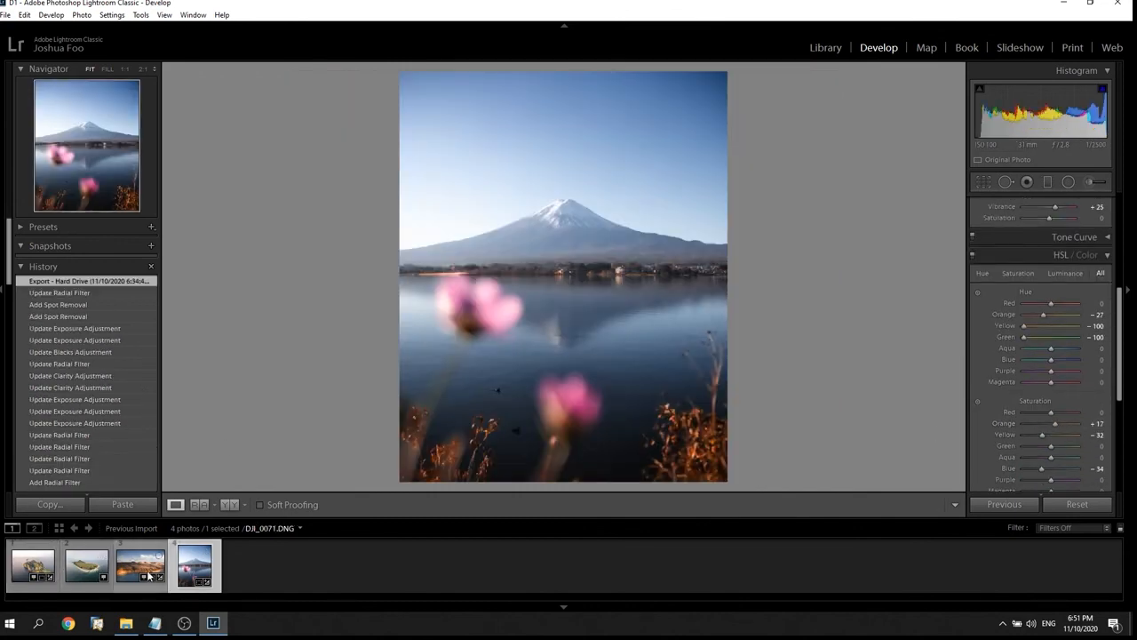
left_click(131, 570)
left_click(193, 570)
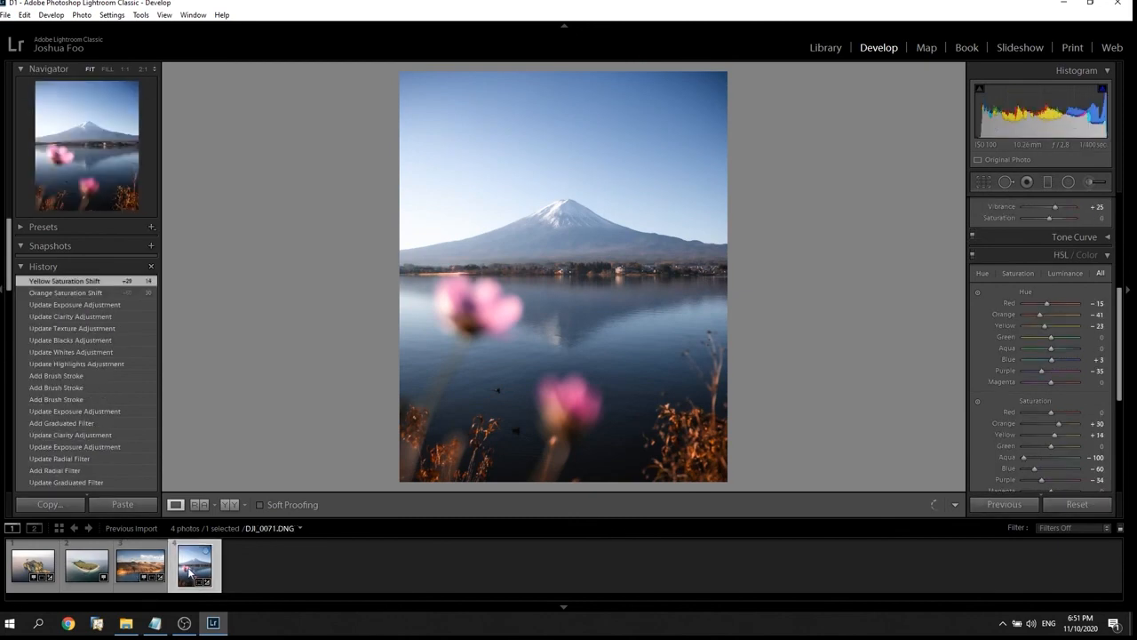
left_click(89, 565, "ctrl")
left_click(1021, 500)
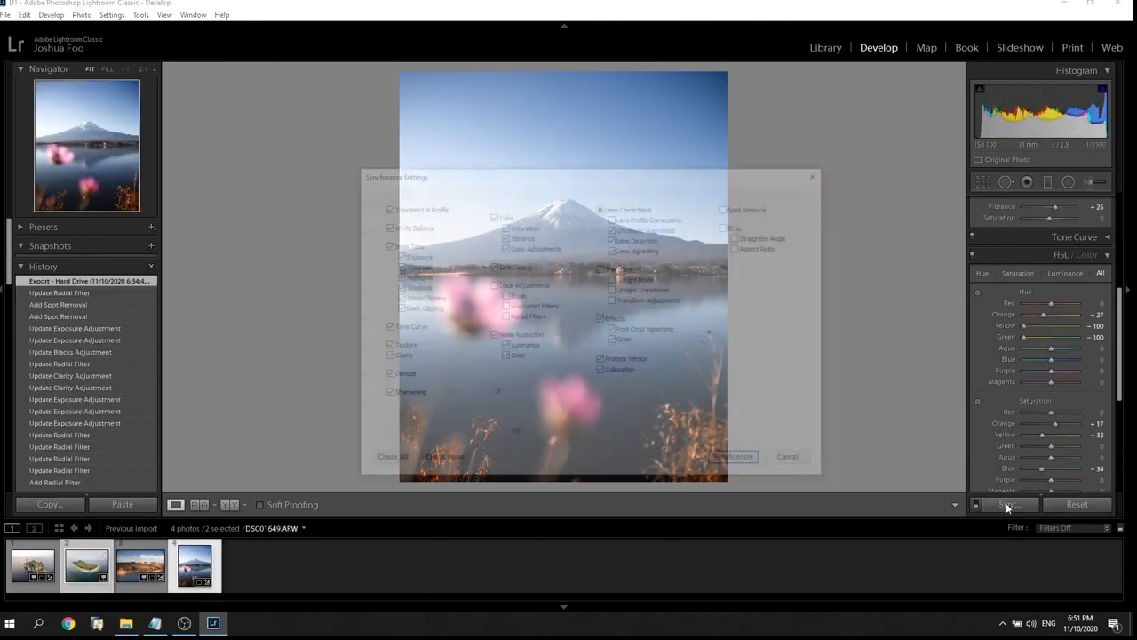
left_click(740, 458)
left_click(78, 566)
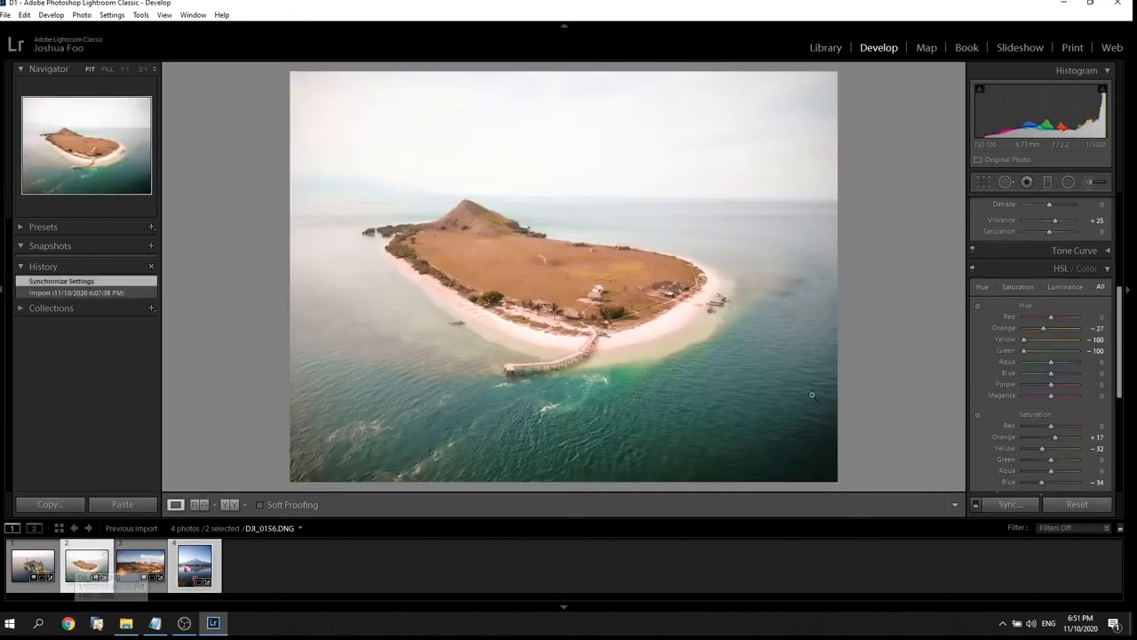
Step: Reset all develop settings of both the rocky islands photo and the sandy island photo
left_click(29, 570)
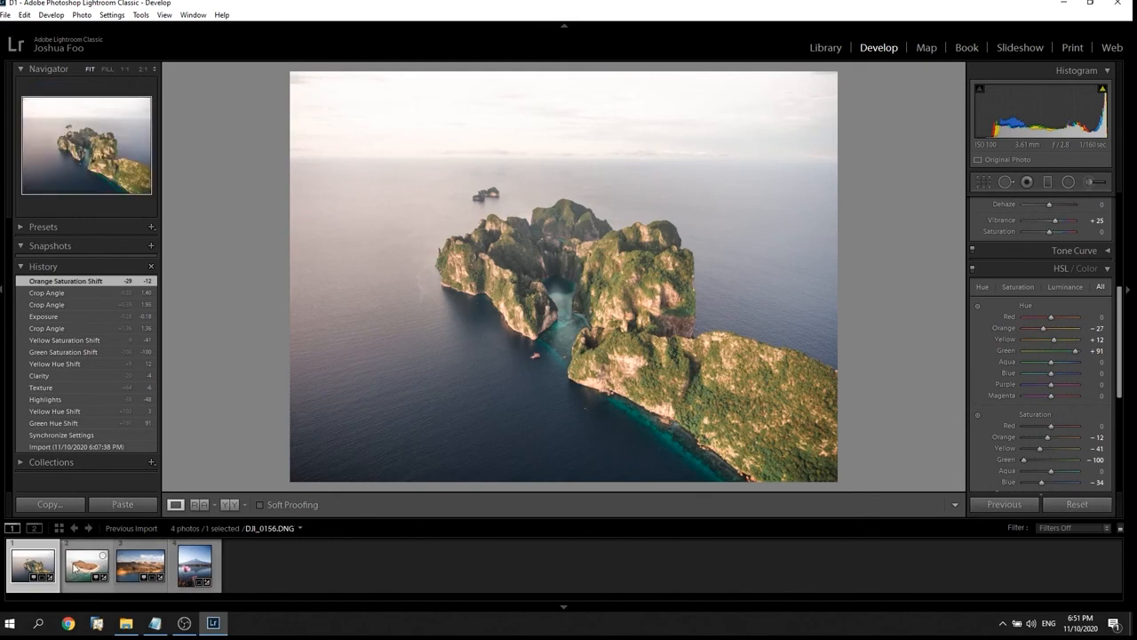
left_click(74, 568, "ctrl")
left_click(1085, 506)
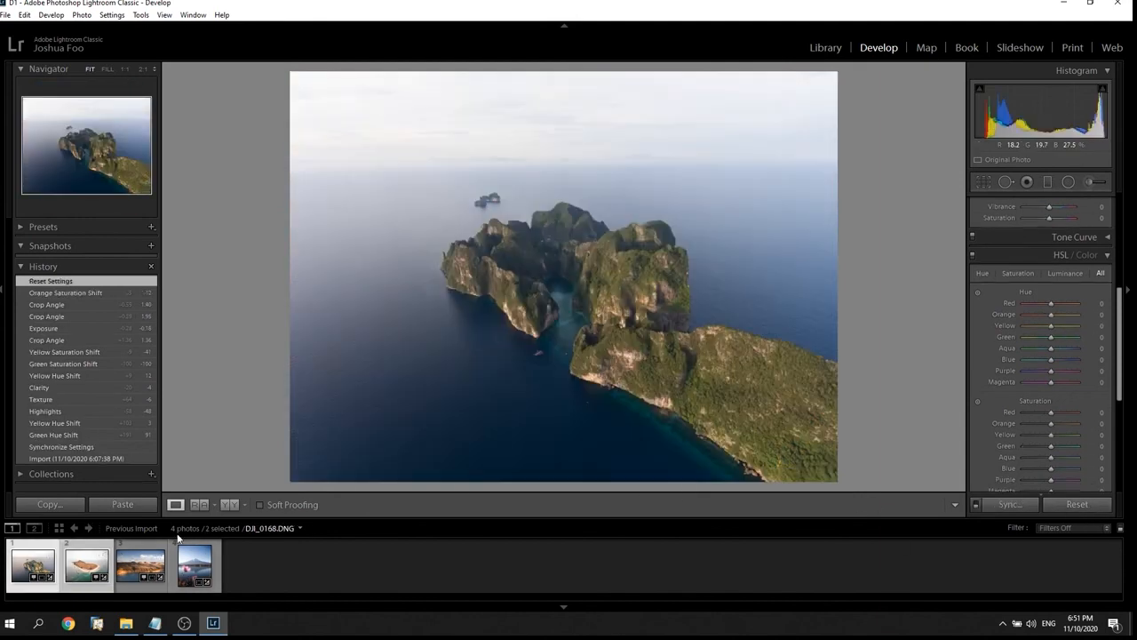
left_click(86, 567)
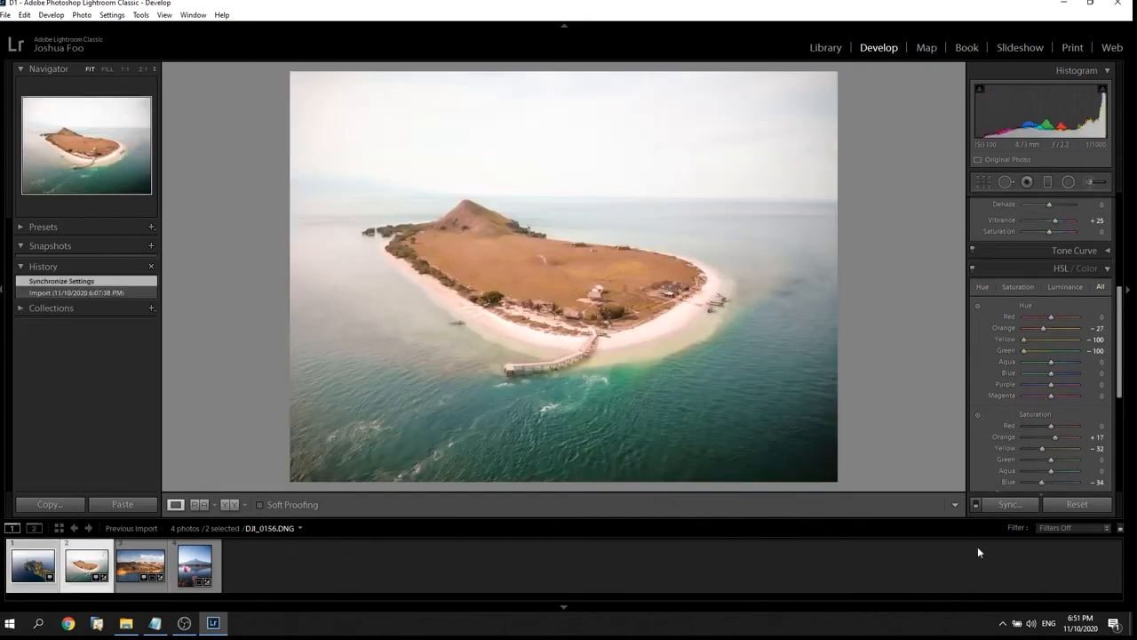
left_click(1085, 506)
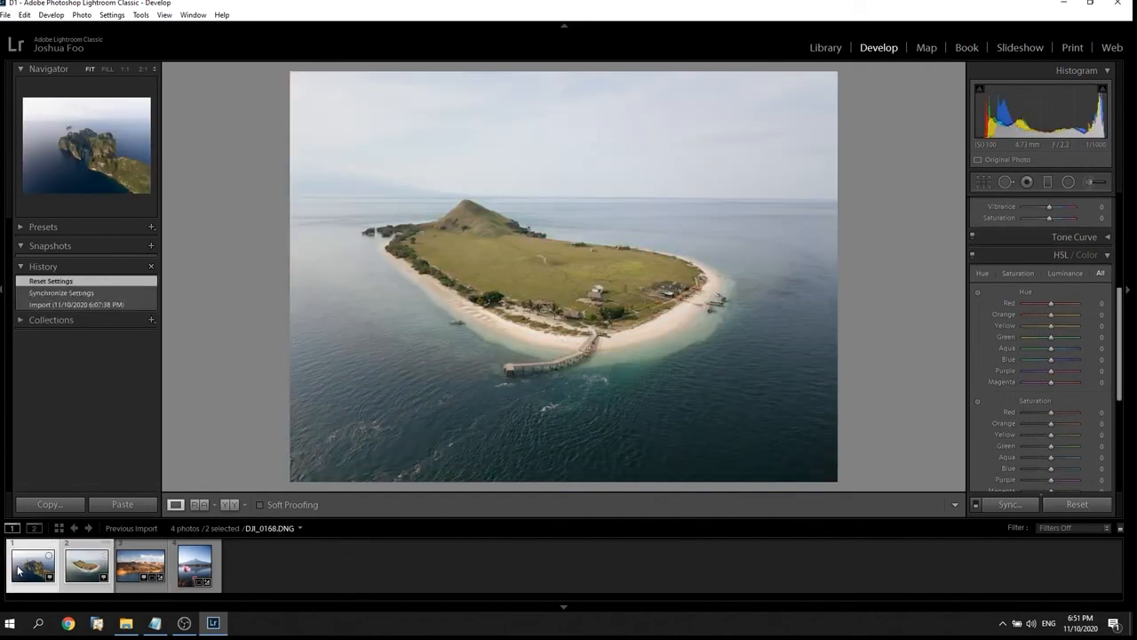
left_click(16, 571)
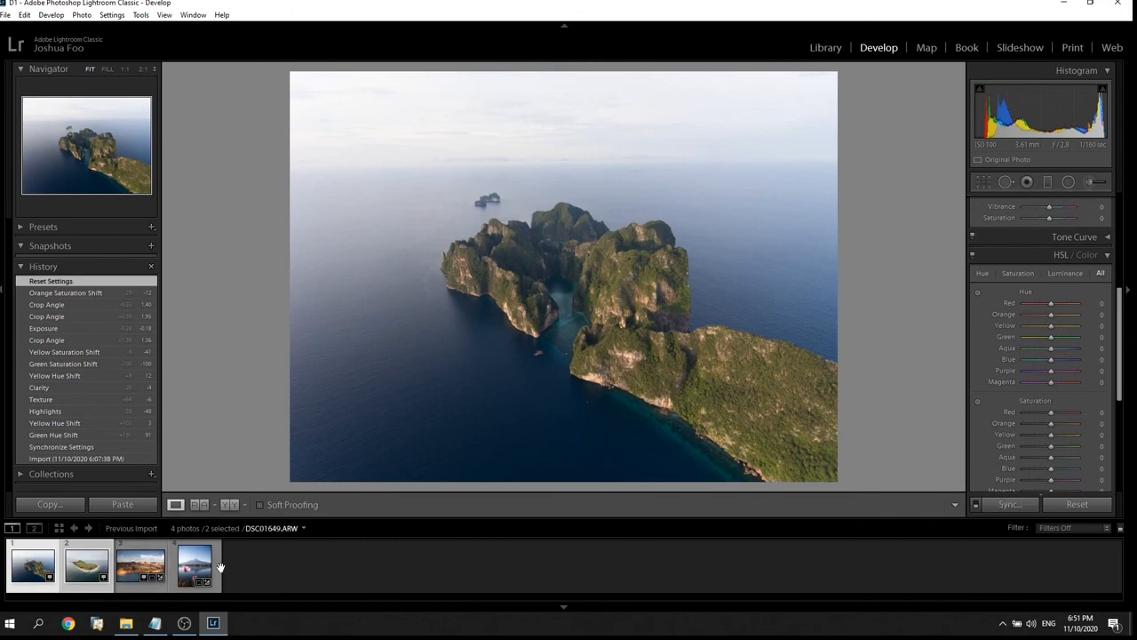